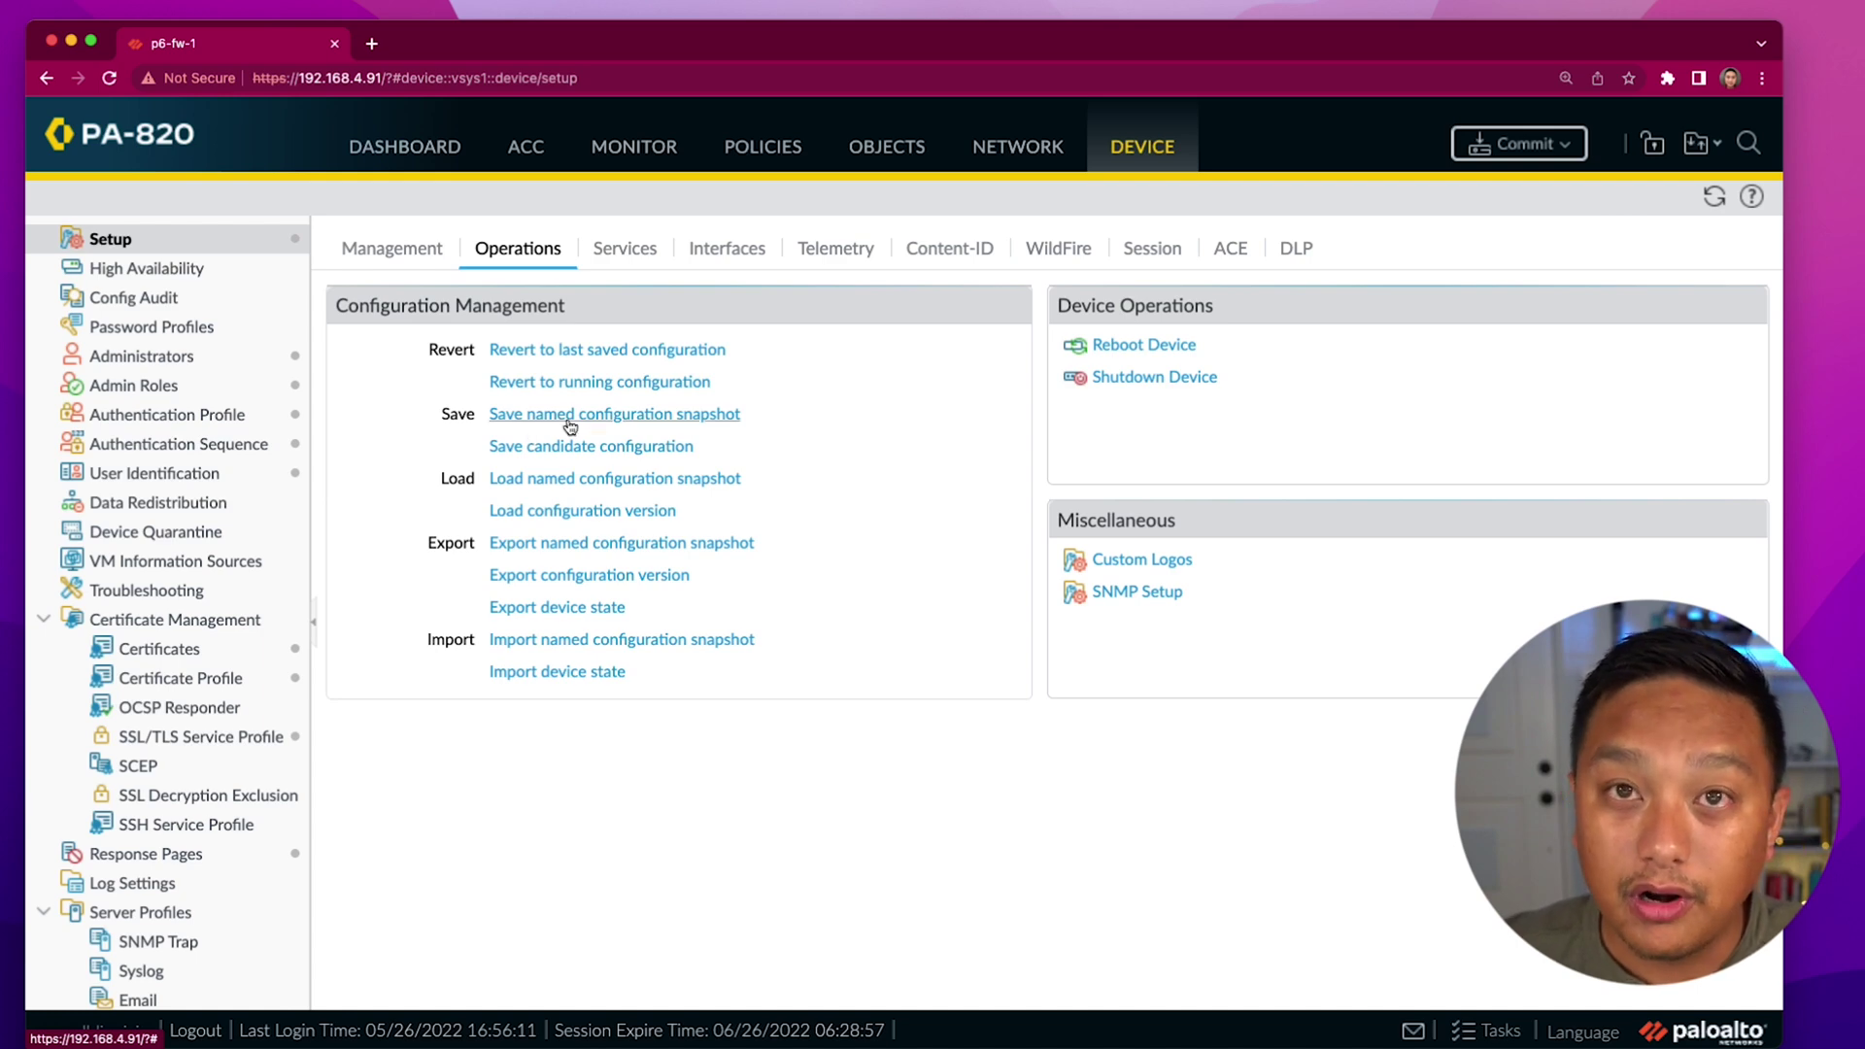
Step: Save a named configuration snapshot as big-change-before-friday.xml
{"action": "left_click", "coordinate": [588, 420]}
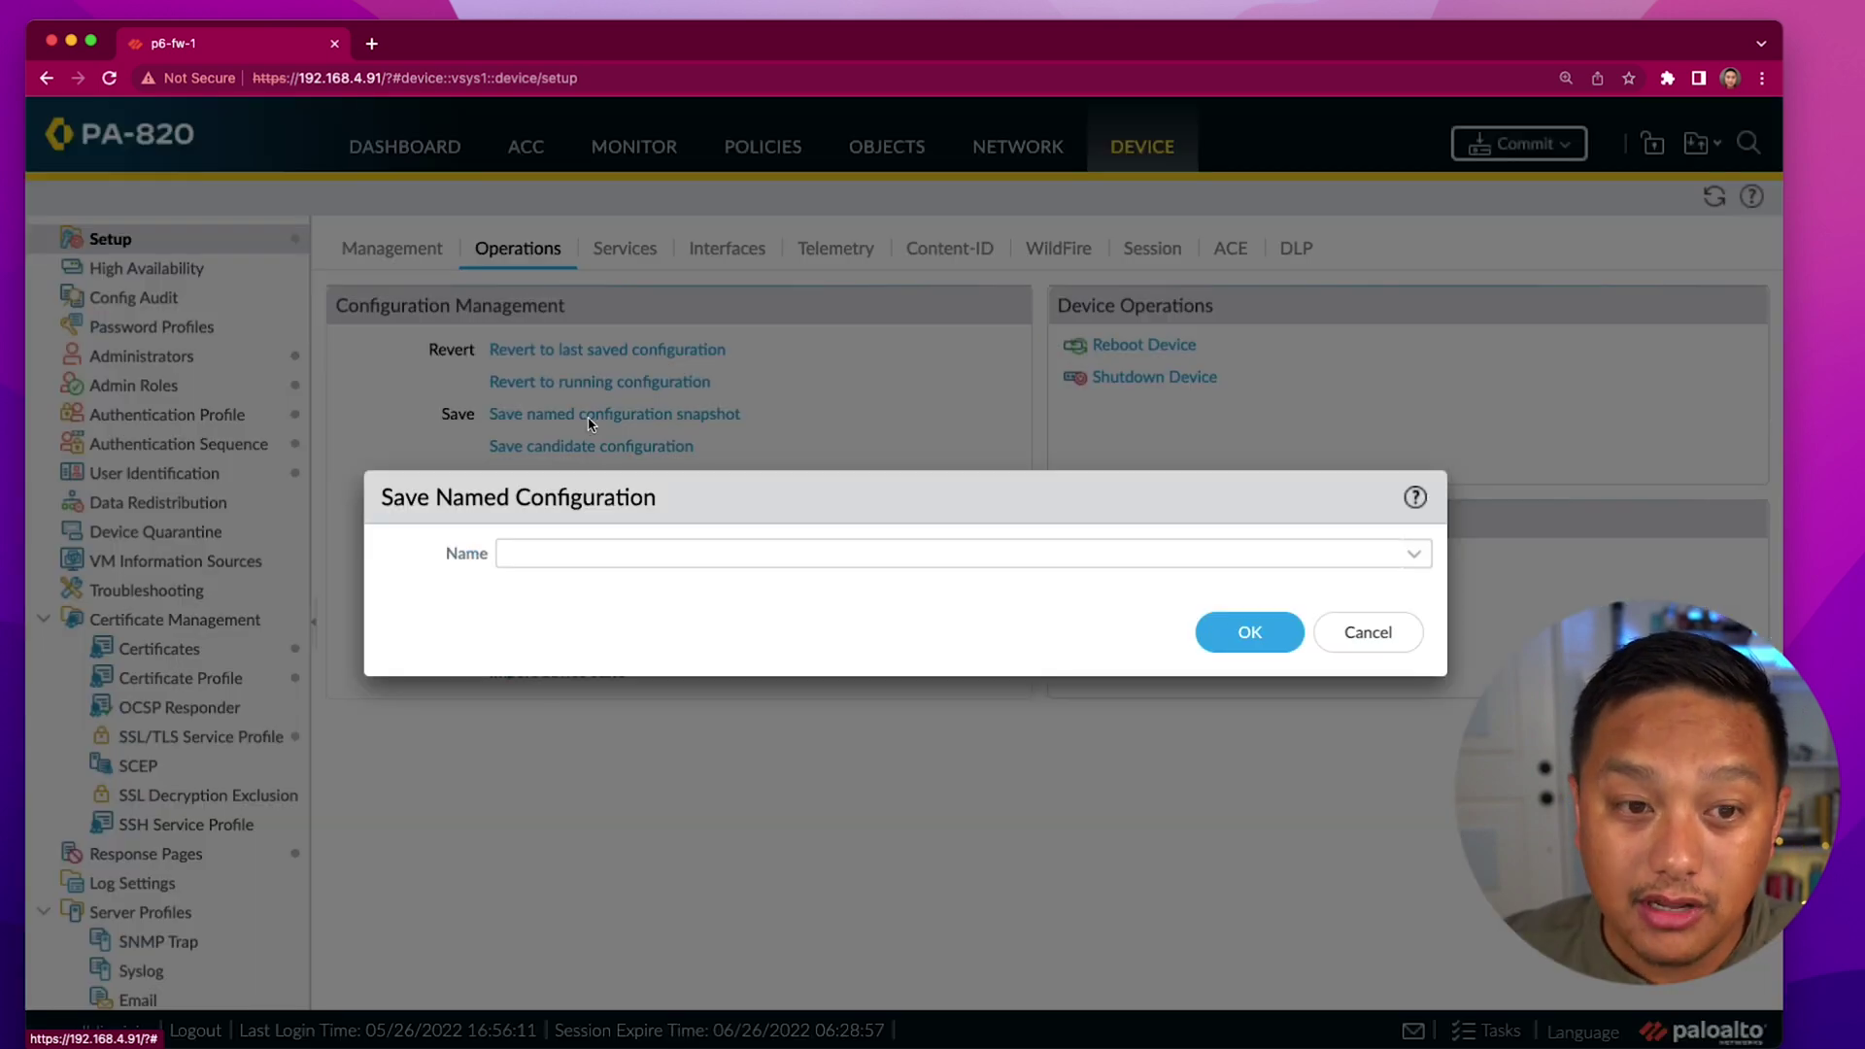
{"action": "left_click", "coordinate": [591, 555]}
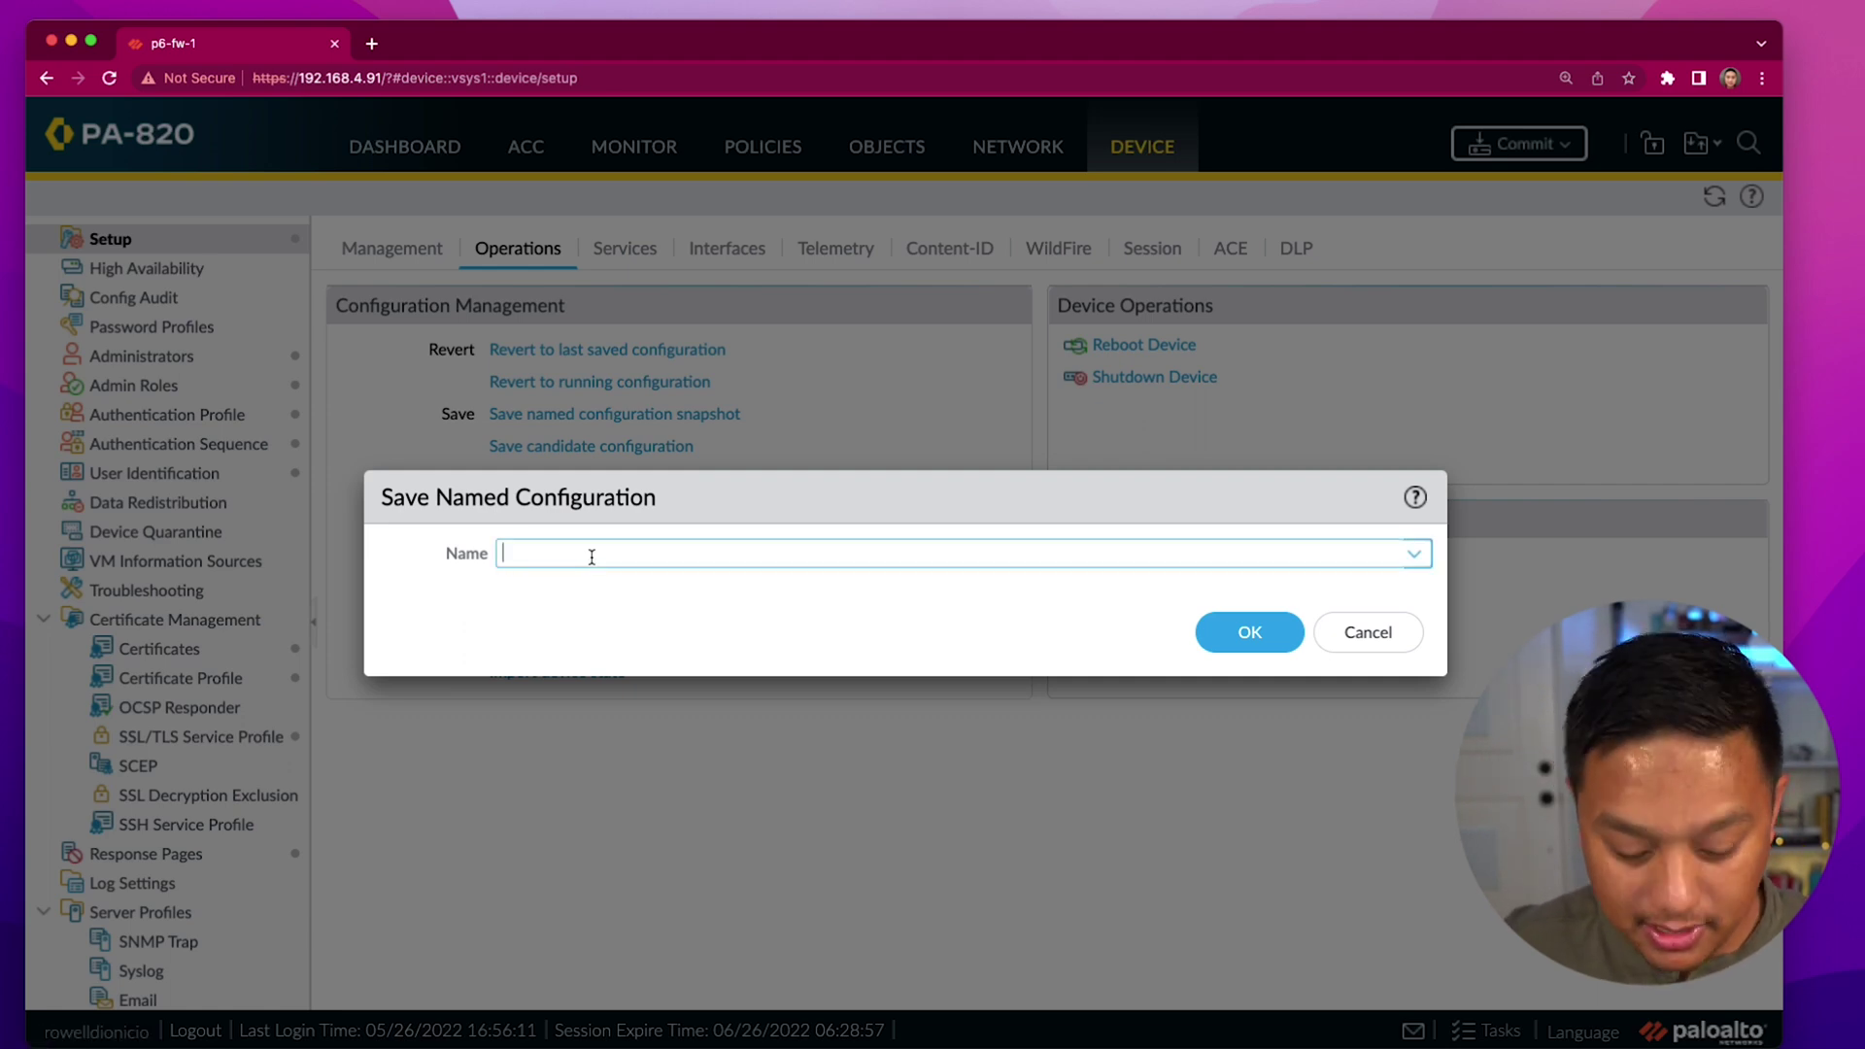
{"action": "type", "text": "p6"}
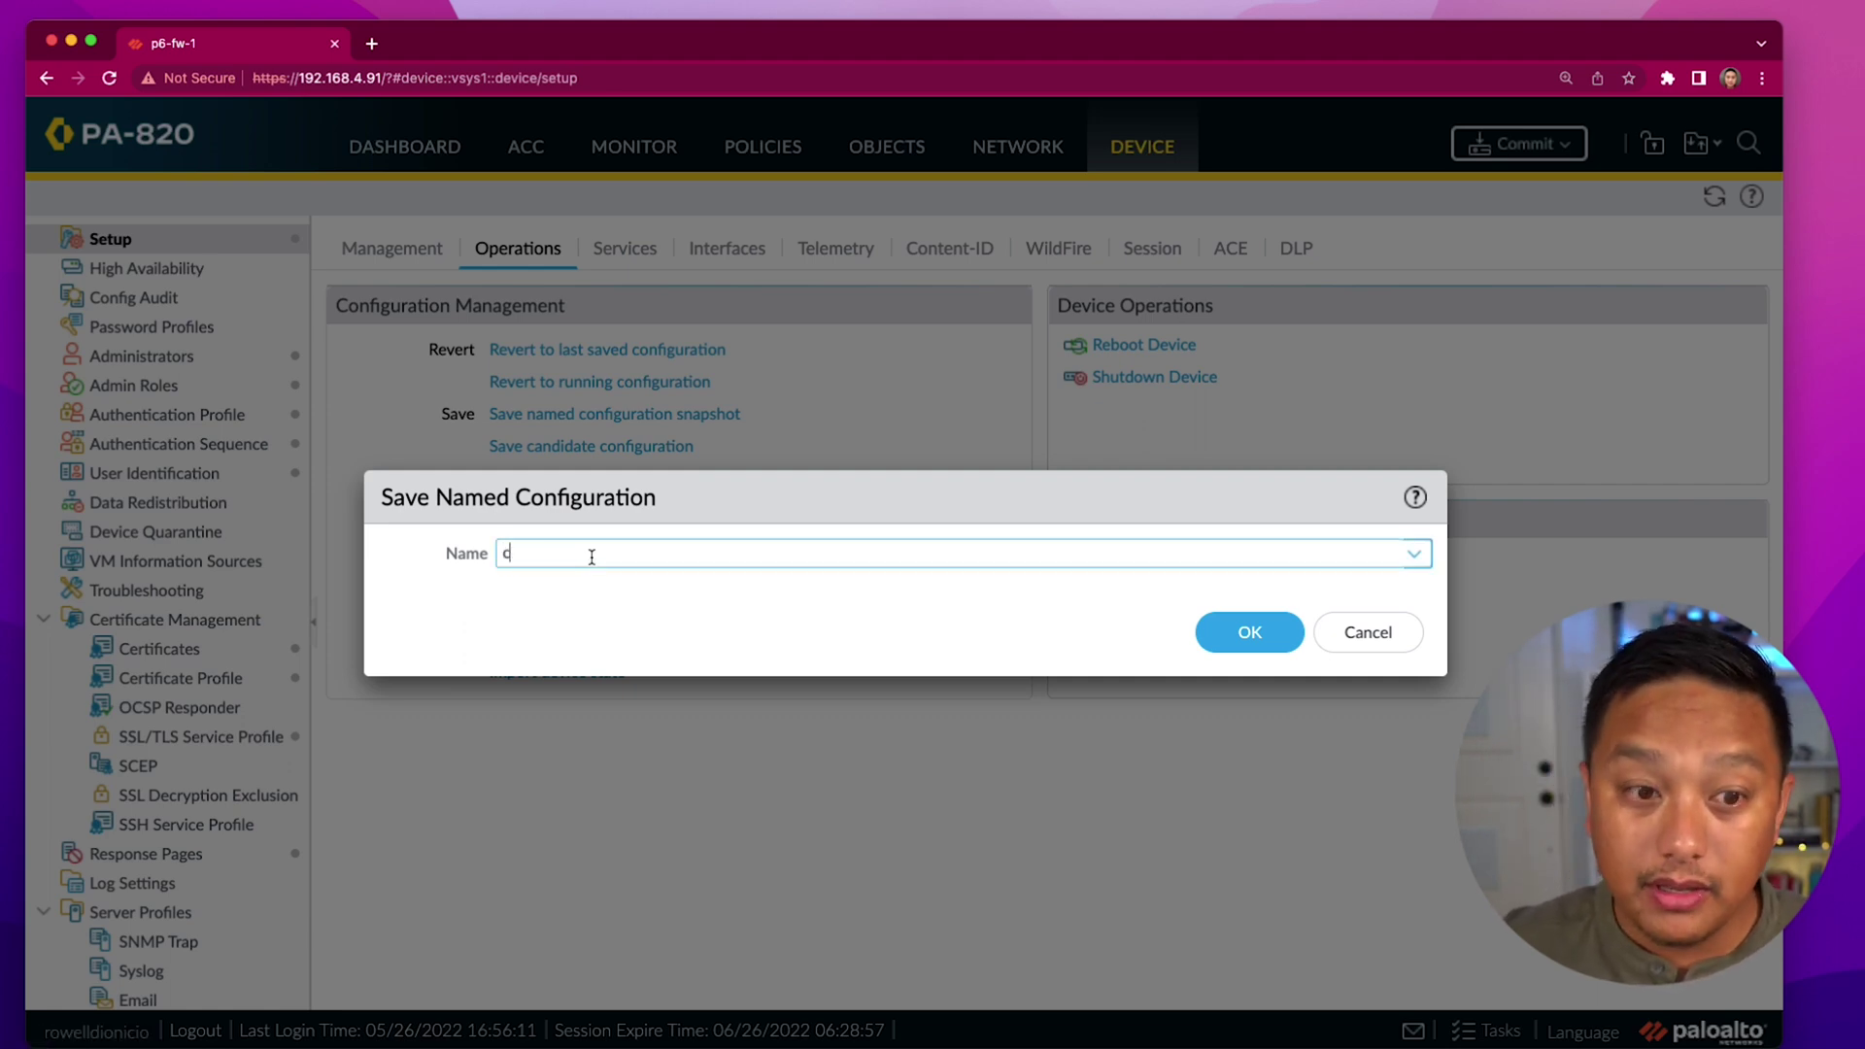
{"action": "key", "text": "BackSpace"}
{"action": "key", "text": "BackSpace"}
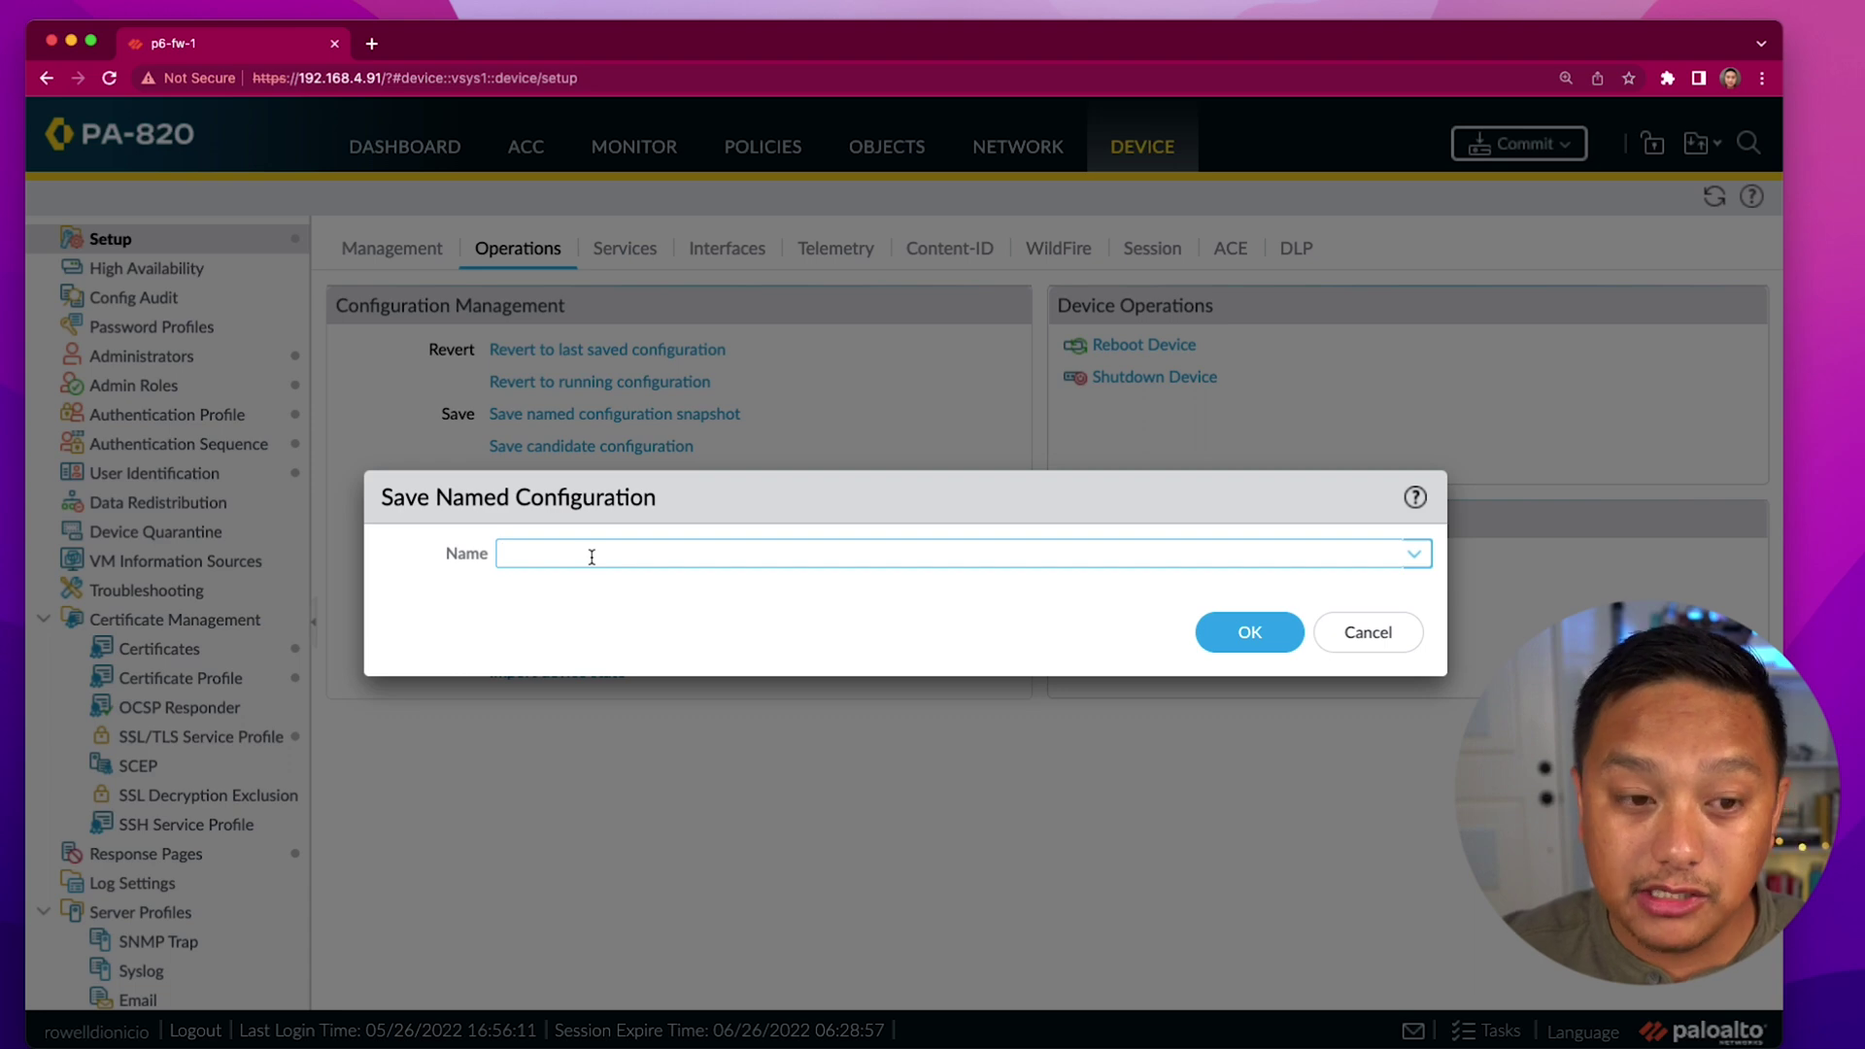
{"action": "type", "text": "big-"}
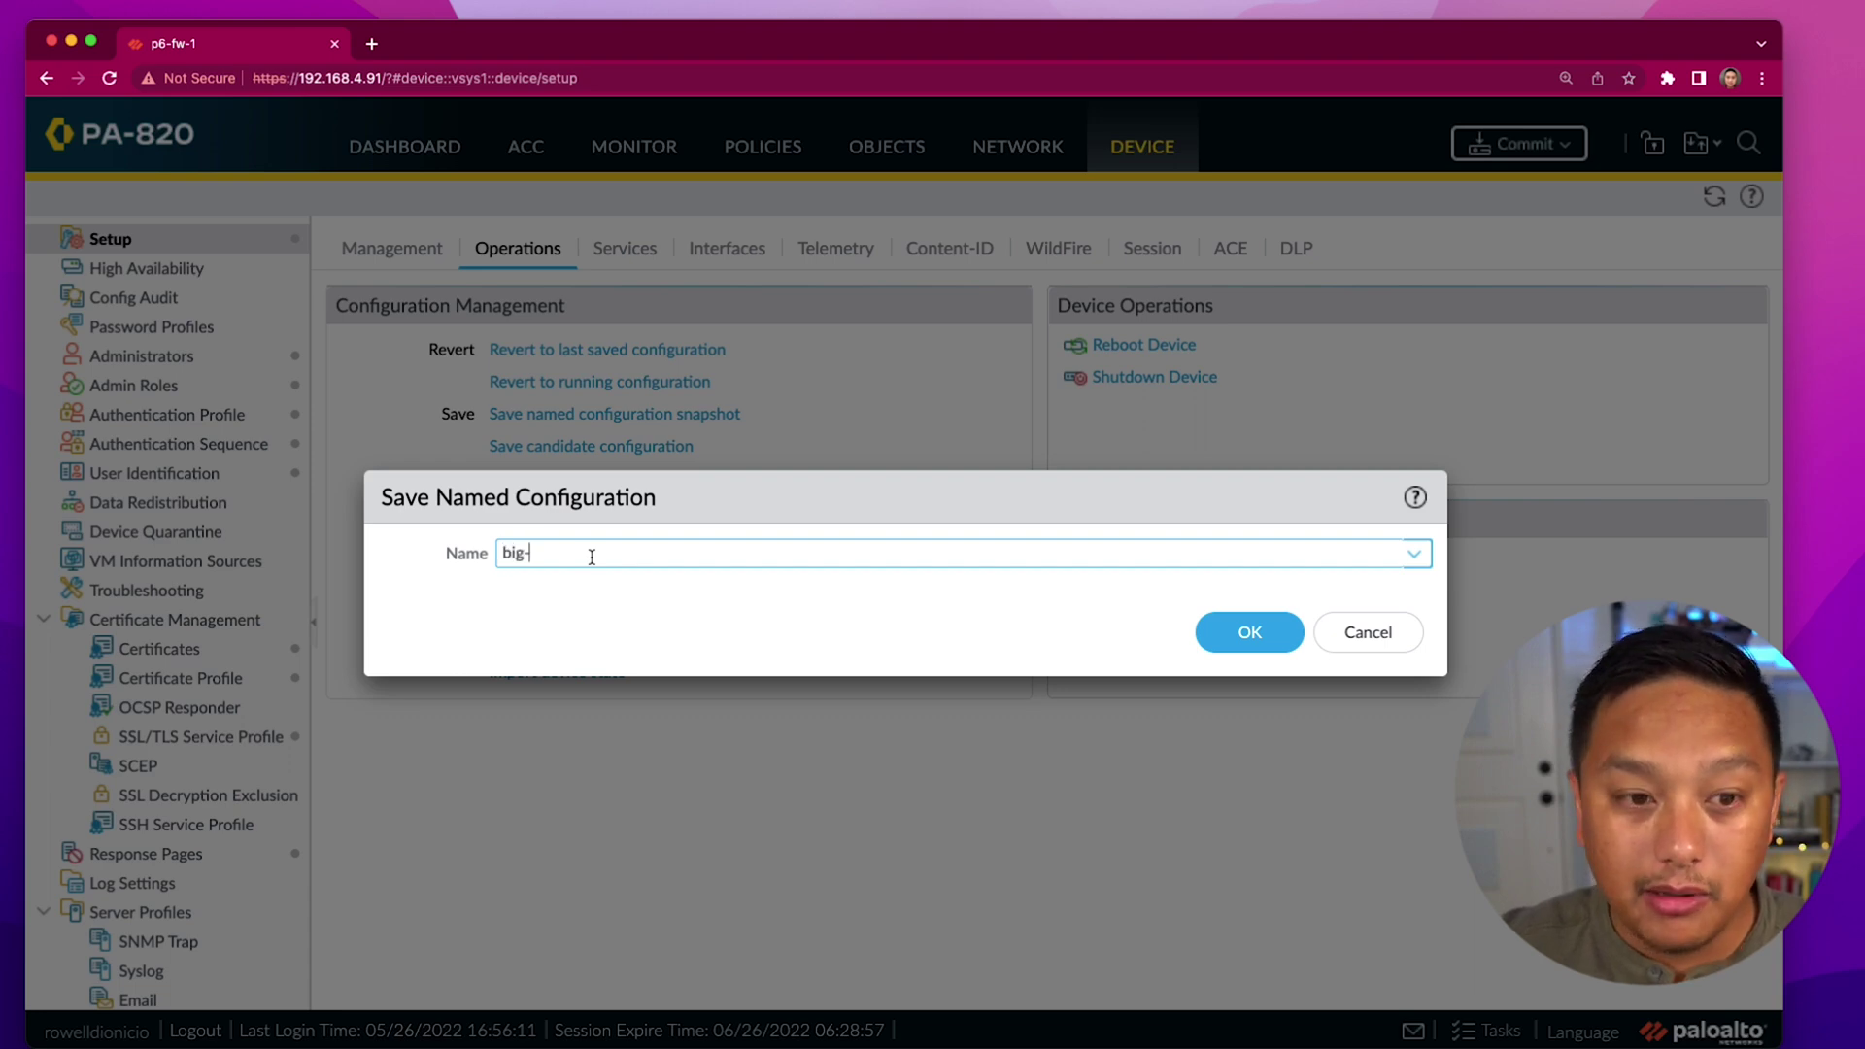
{"action": "type", "text": "change-refore"}
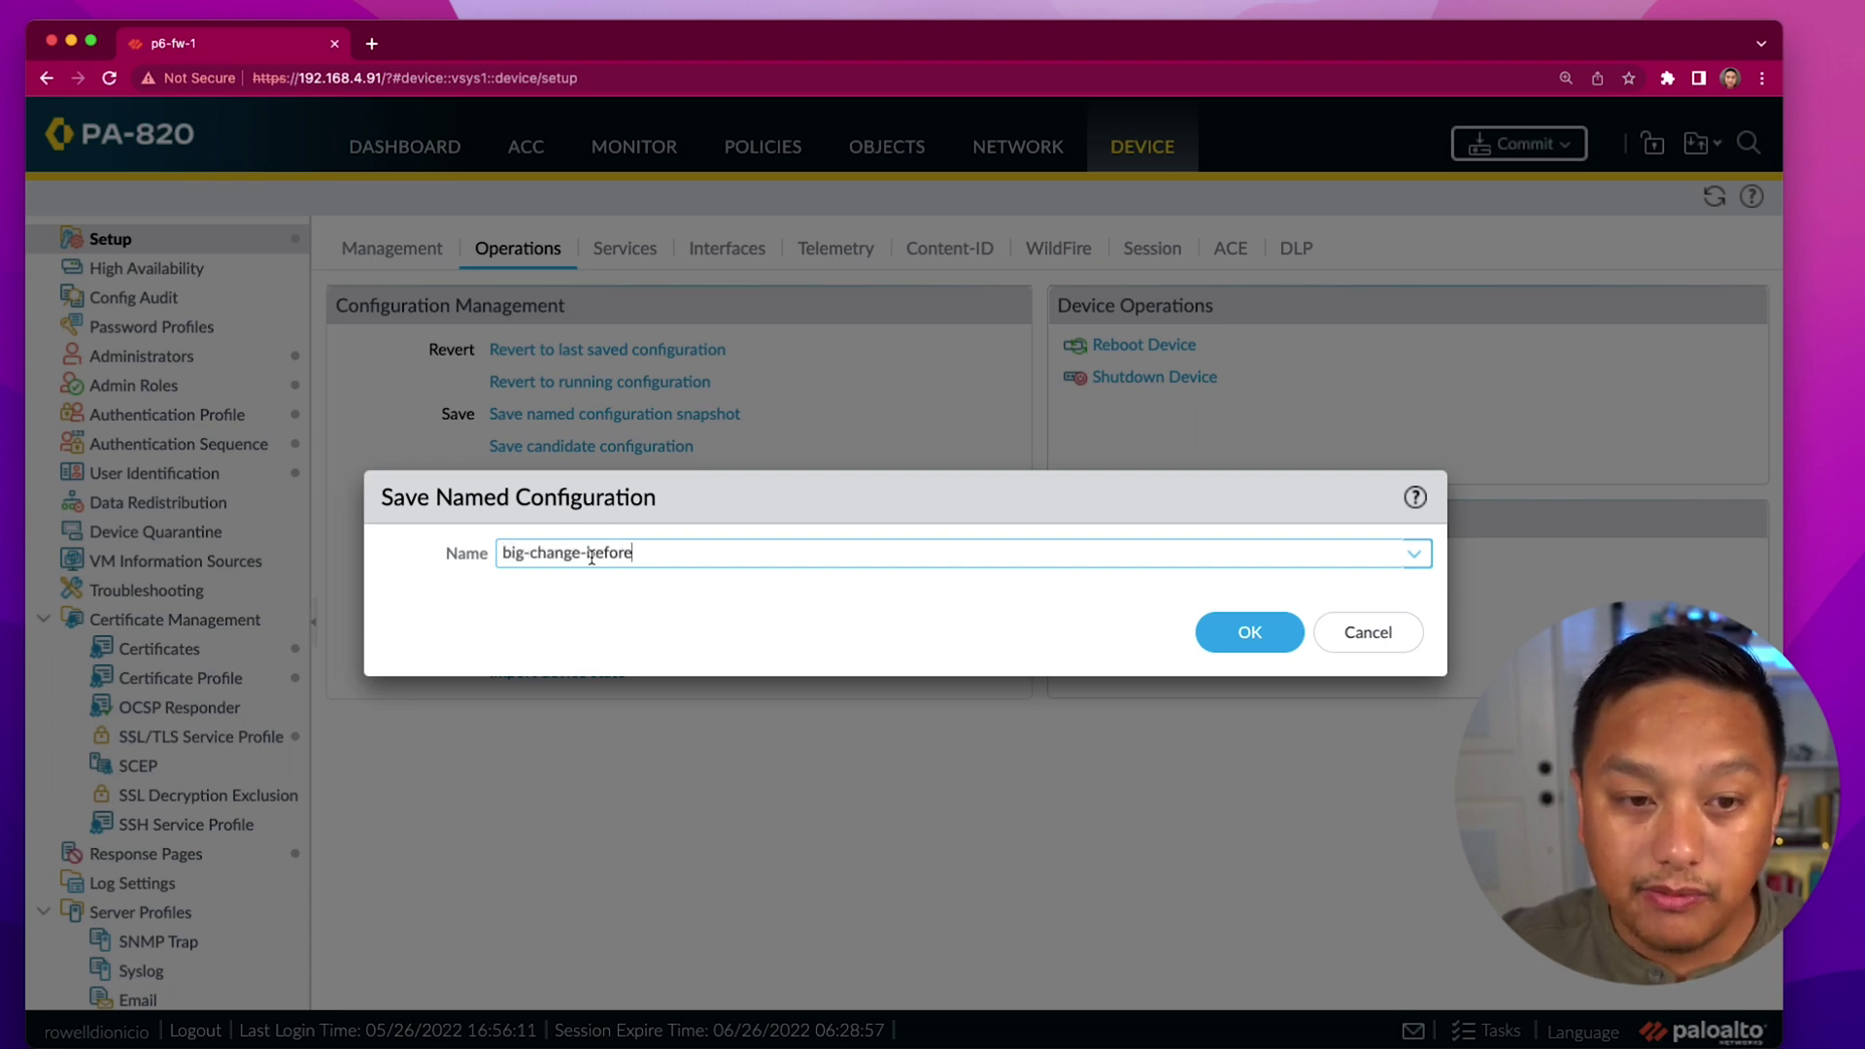
{"action": "type", "text": "-friday.xml"}
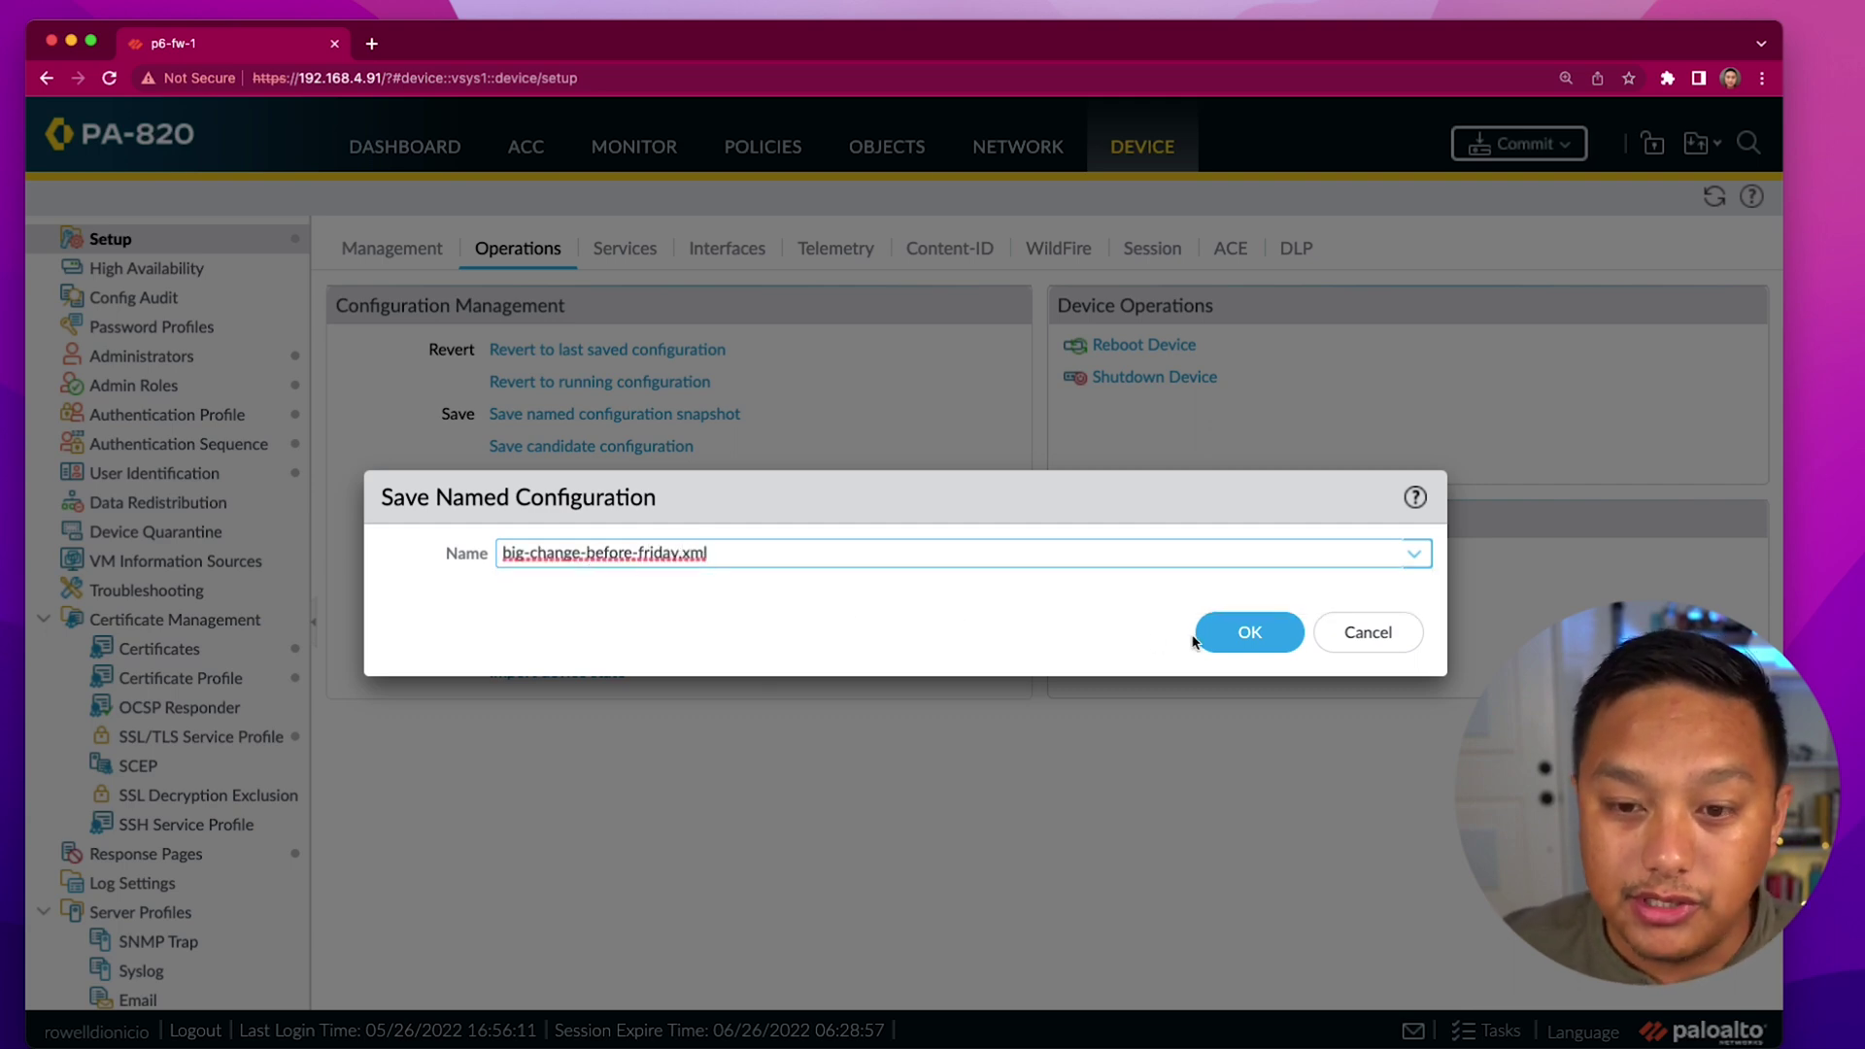
{"action": "left_click", "coordinate": [1224, 644]}
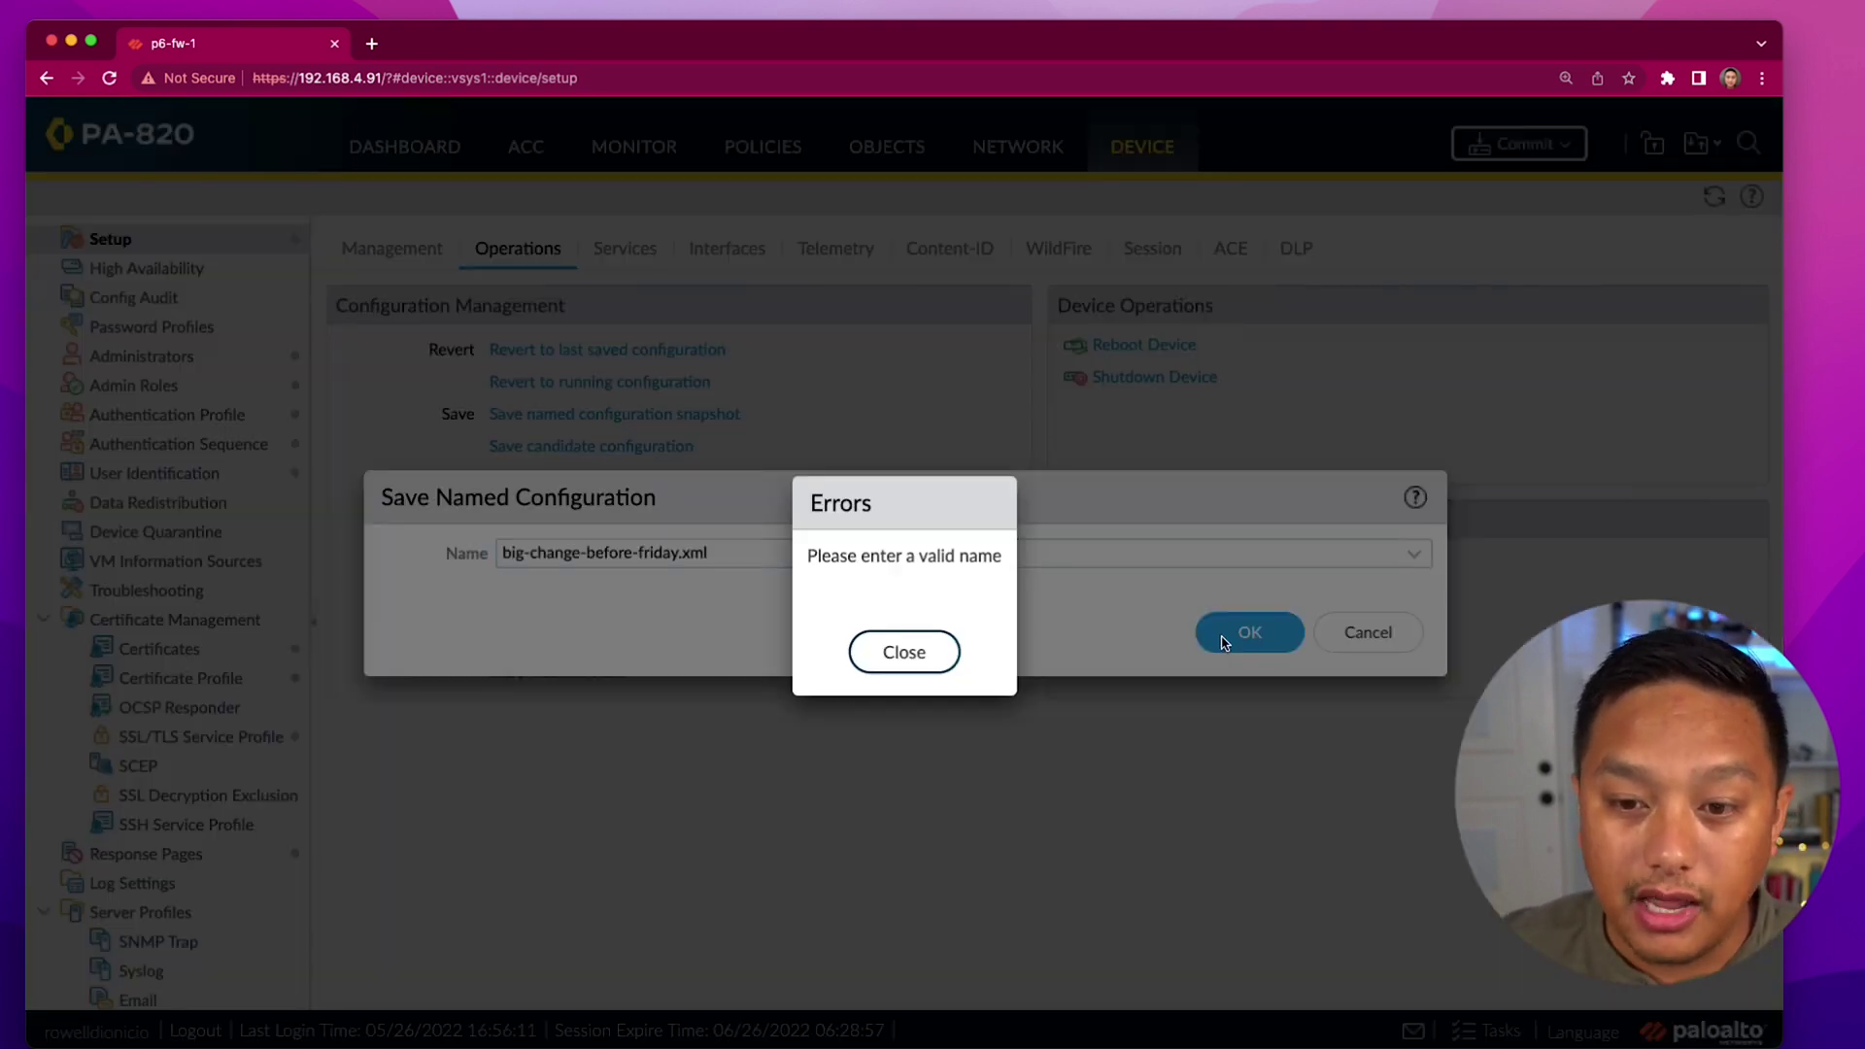
{"action": "left_click", "coordinate": [899, 649]}
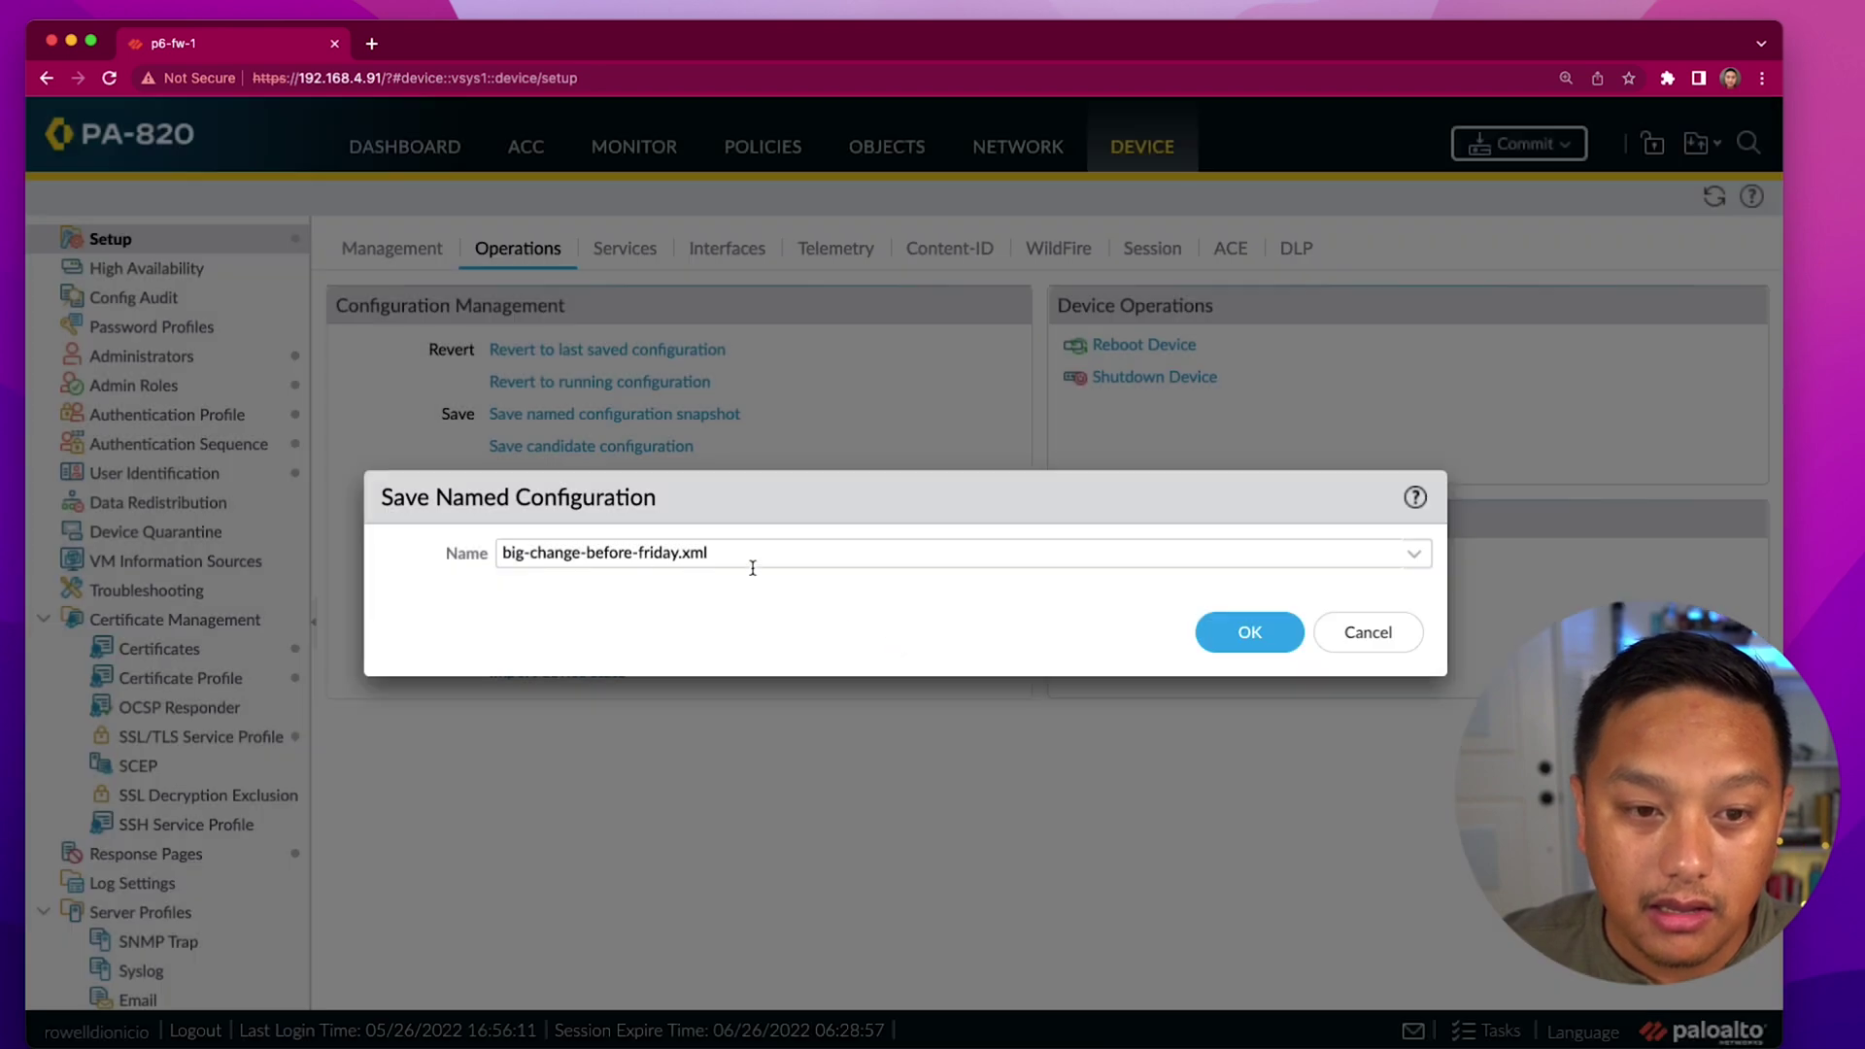
{"action": "left_click", "coordinate": [735, 556]}
{"action": "left_click", "coordinate": [735, 556]}
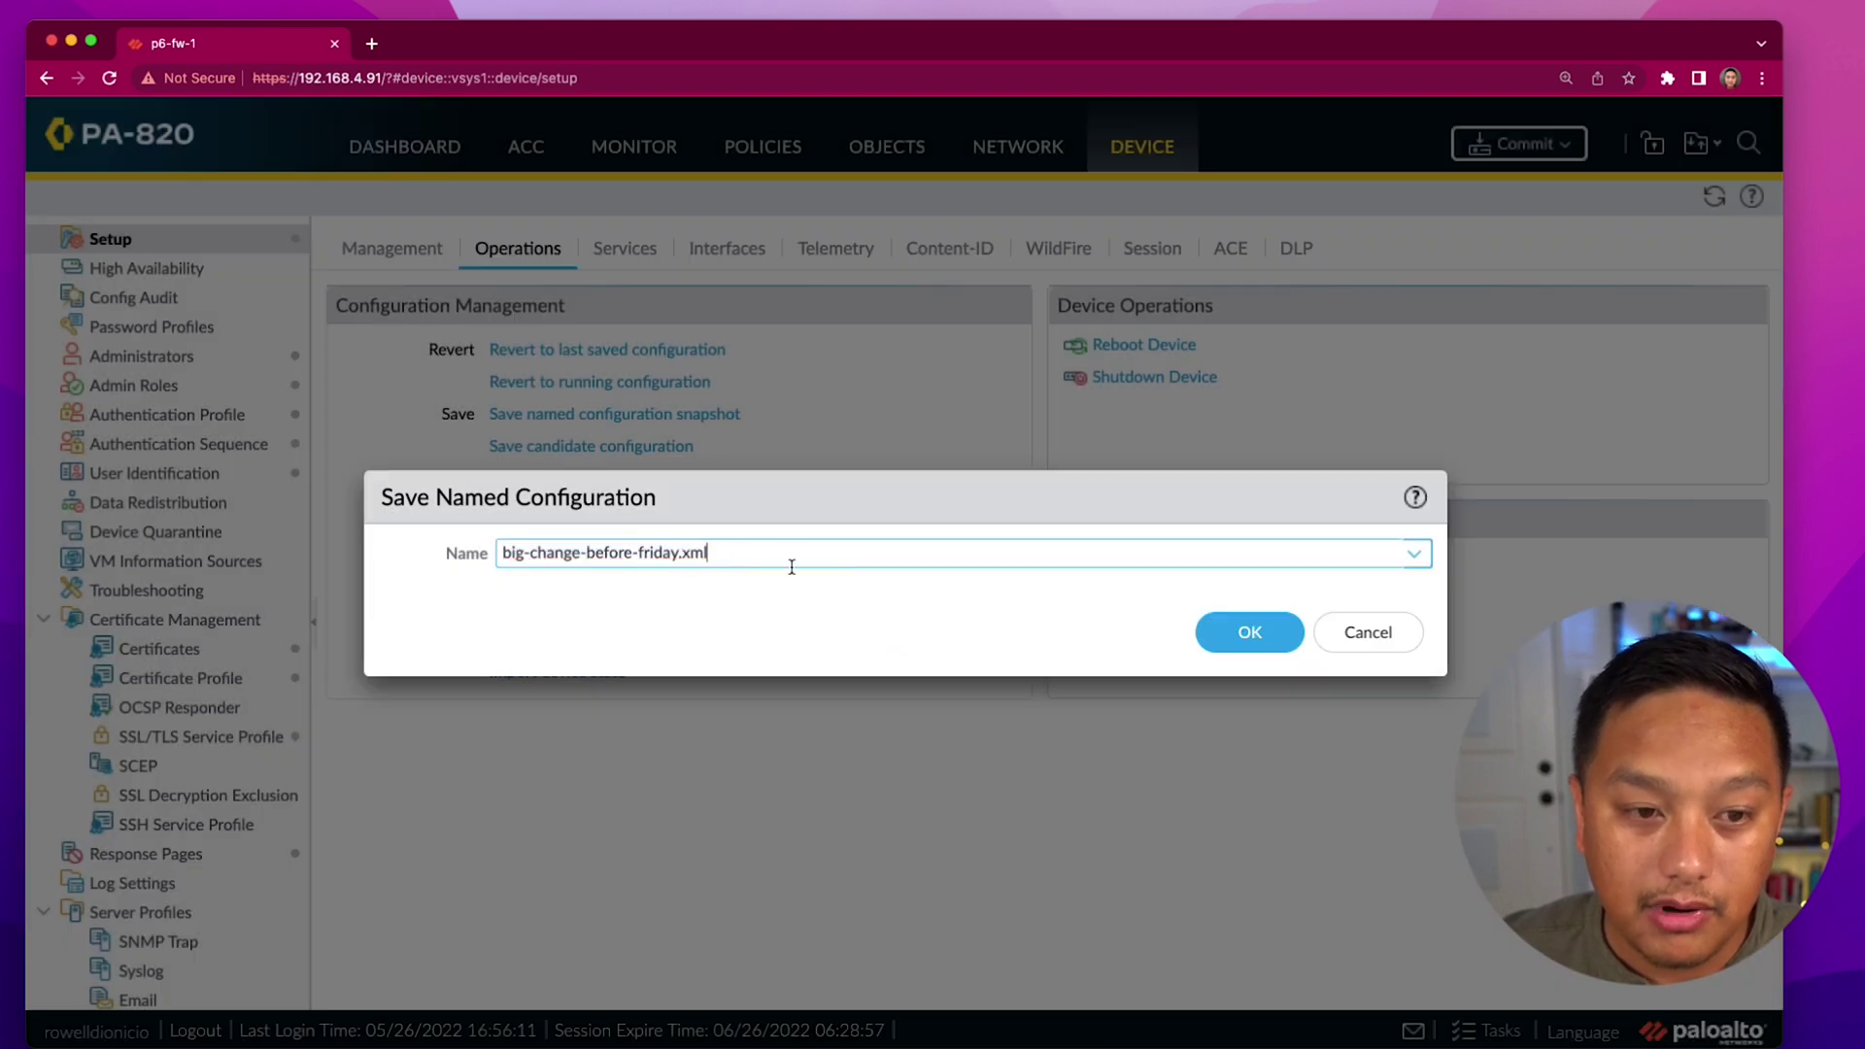
{"action": "left_click", "coordinate": [1274, 622]}
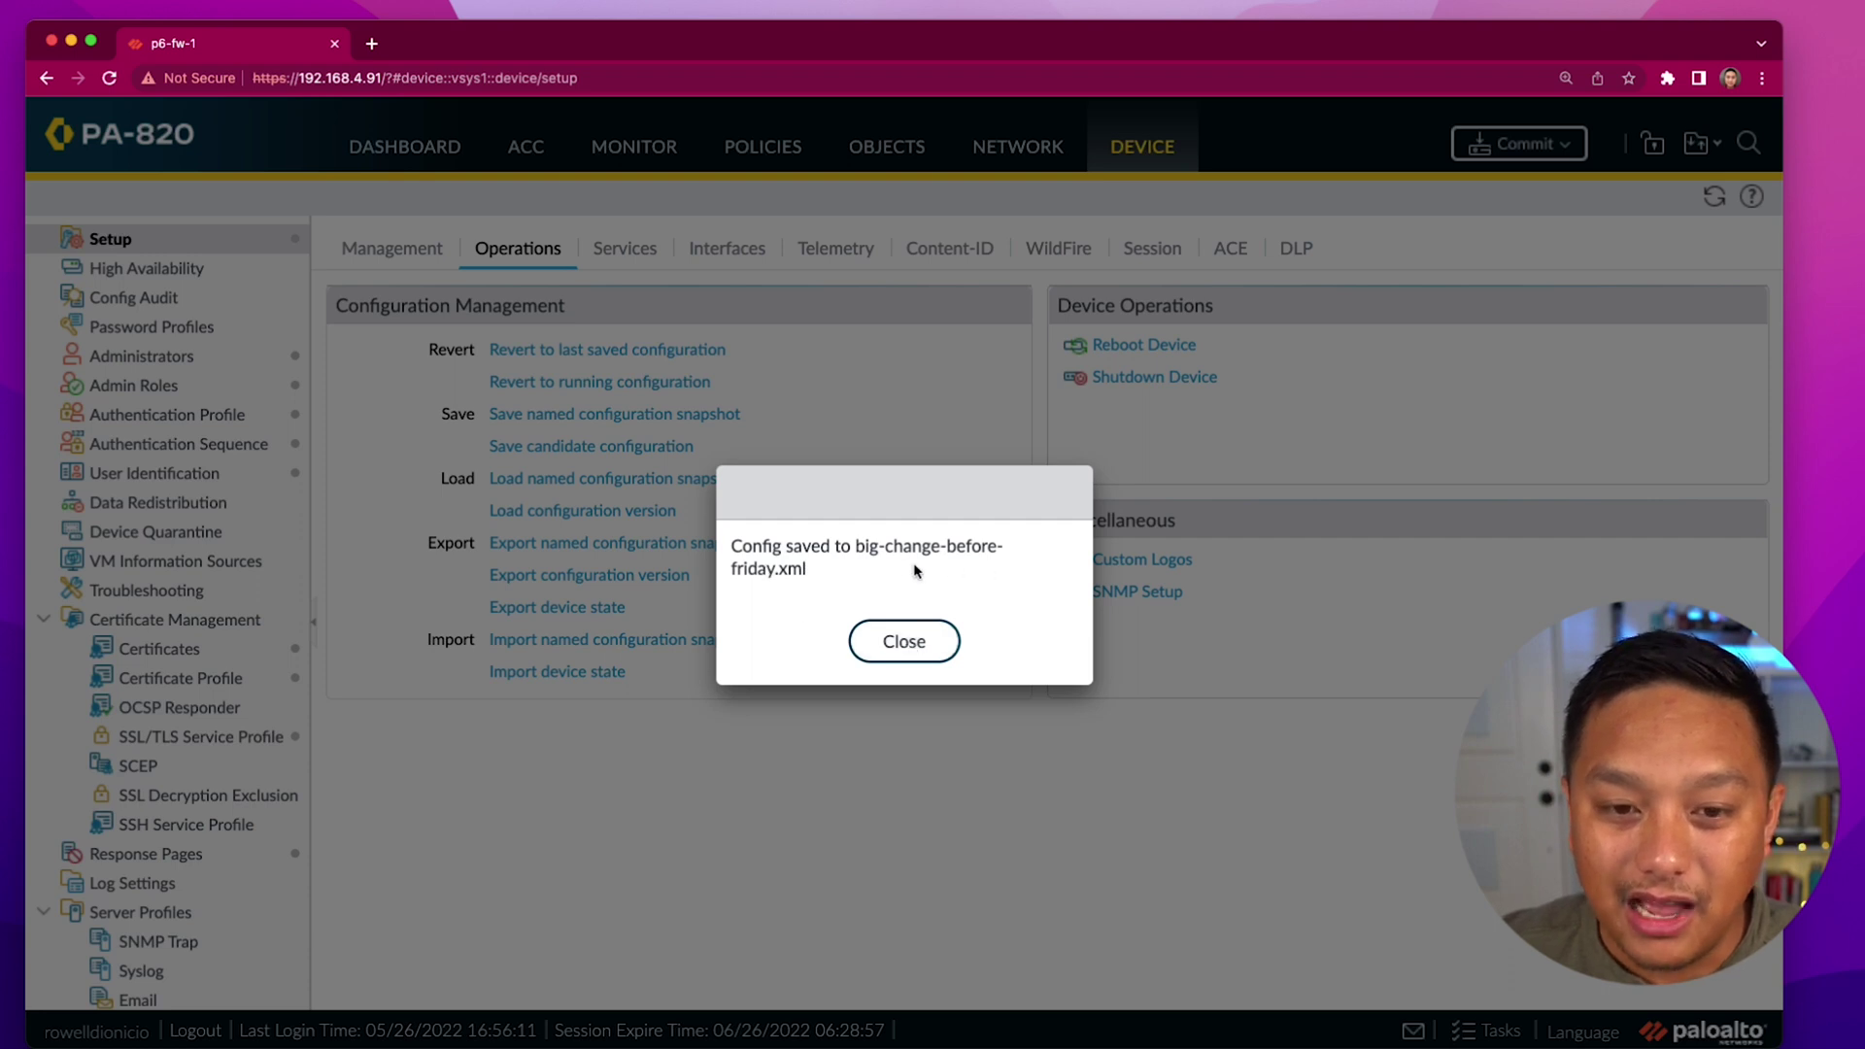
{"action": "left_click", "coordinate": [902, 651]}
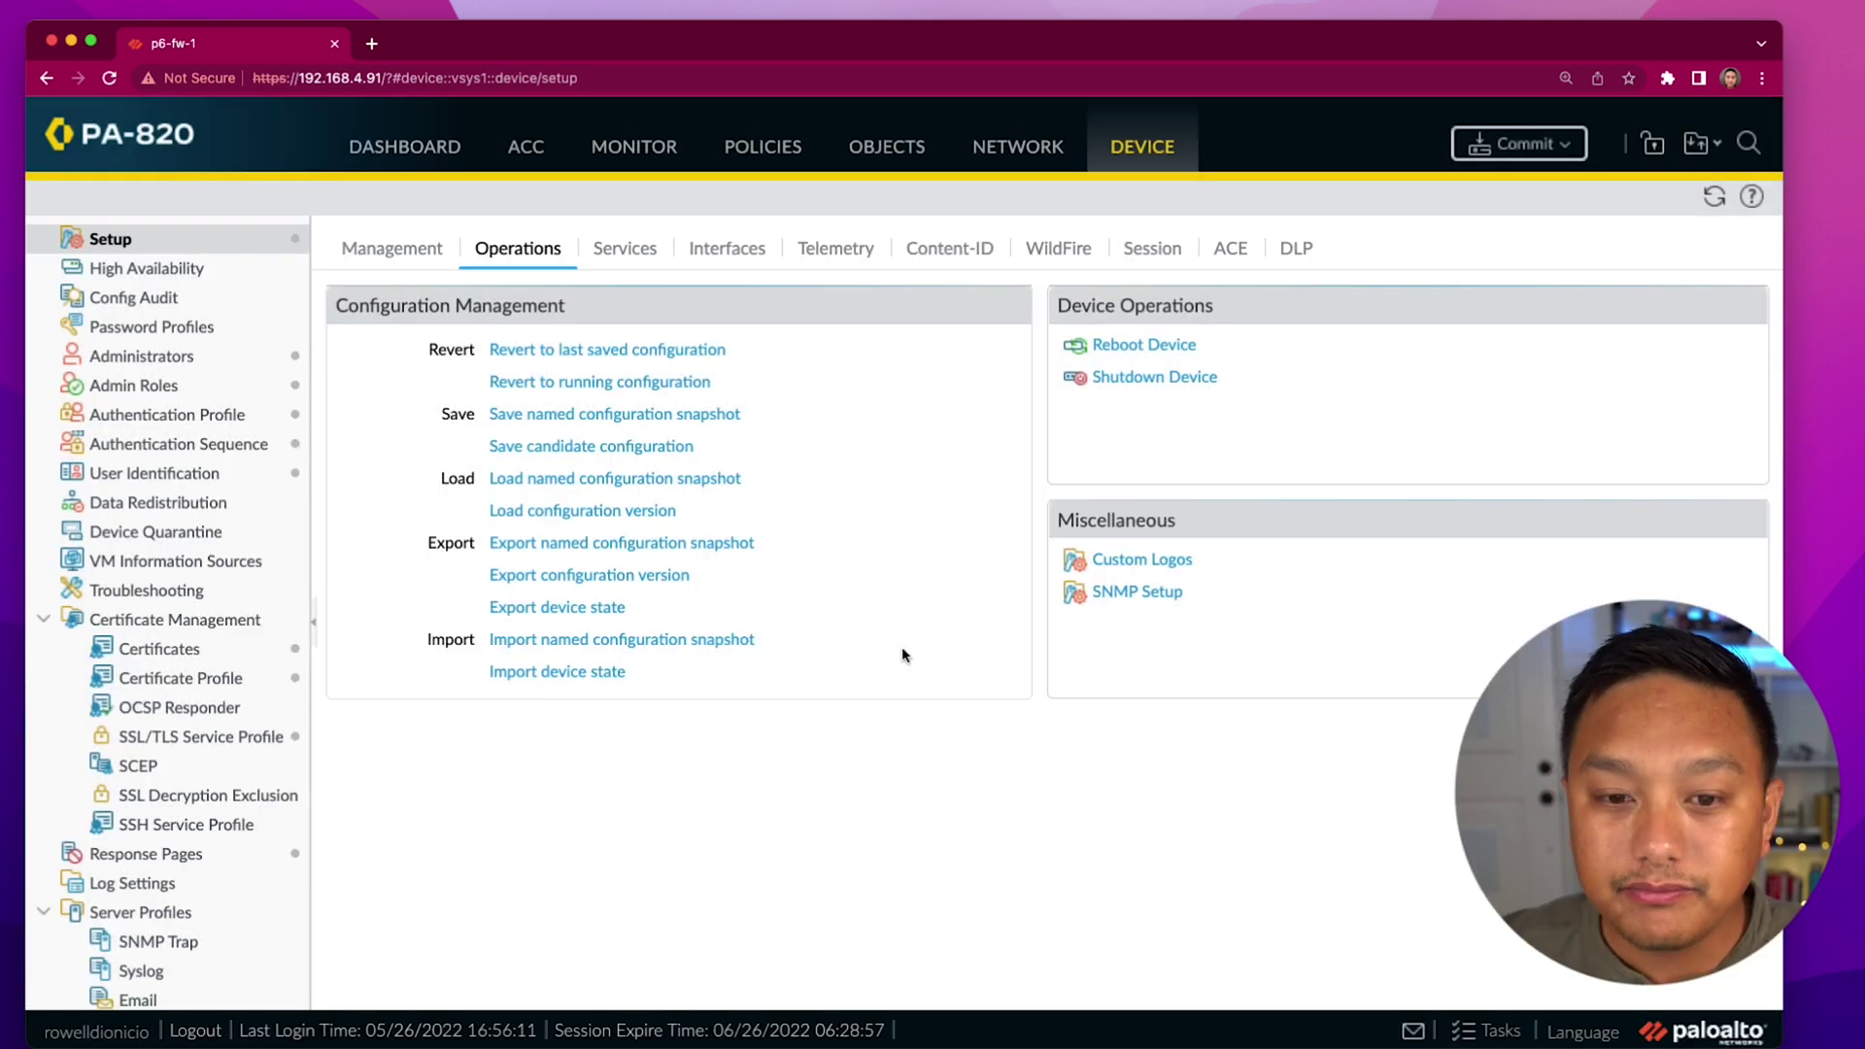
Step: Save the candidate configuration and dismiss the confirmation message
{"action": "left_click", "coordinate": [576, 452]}
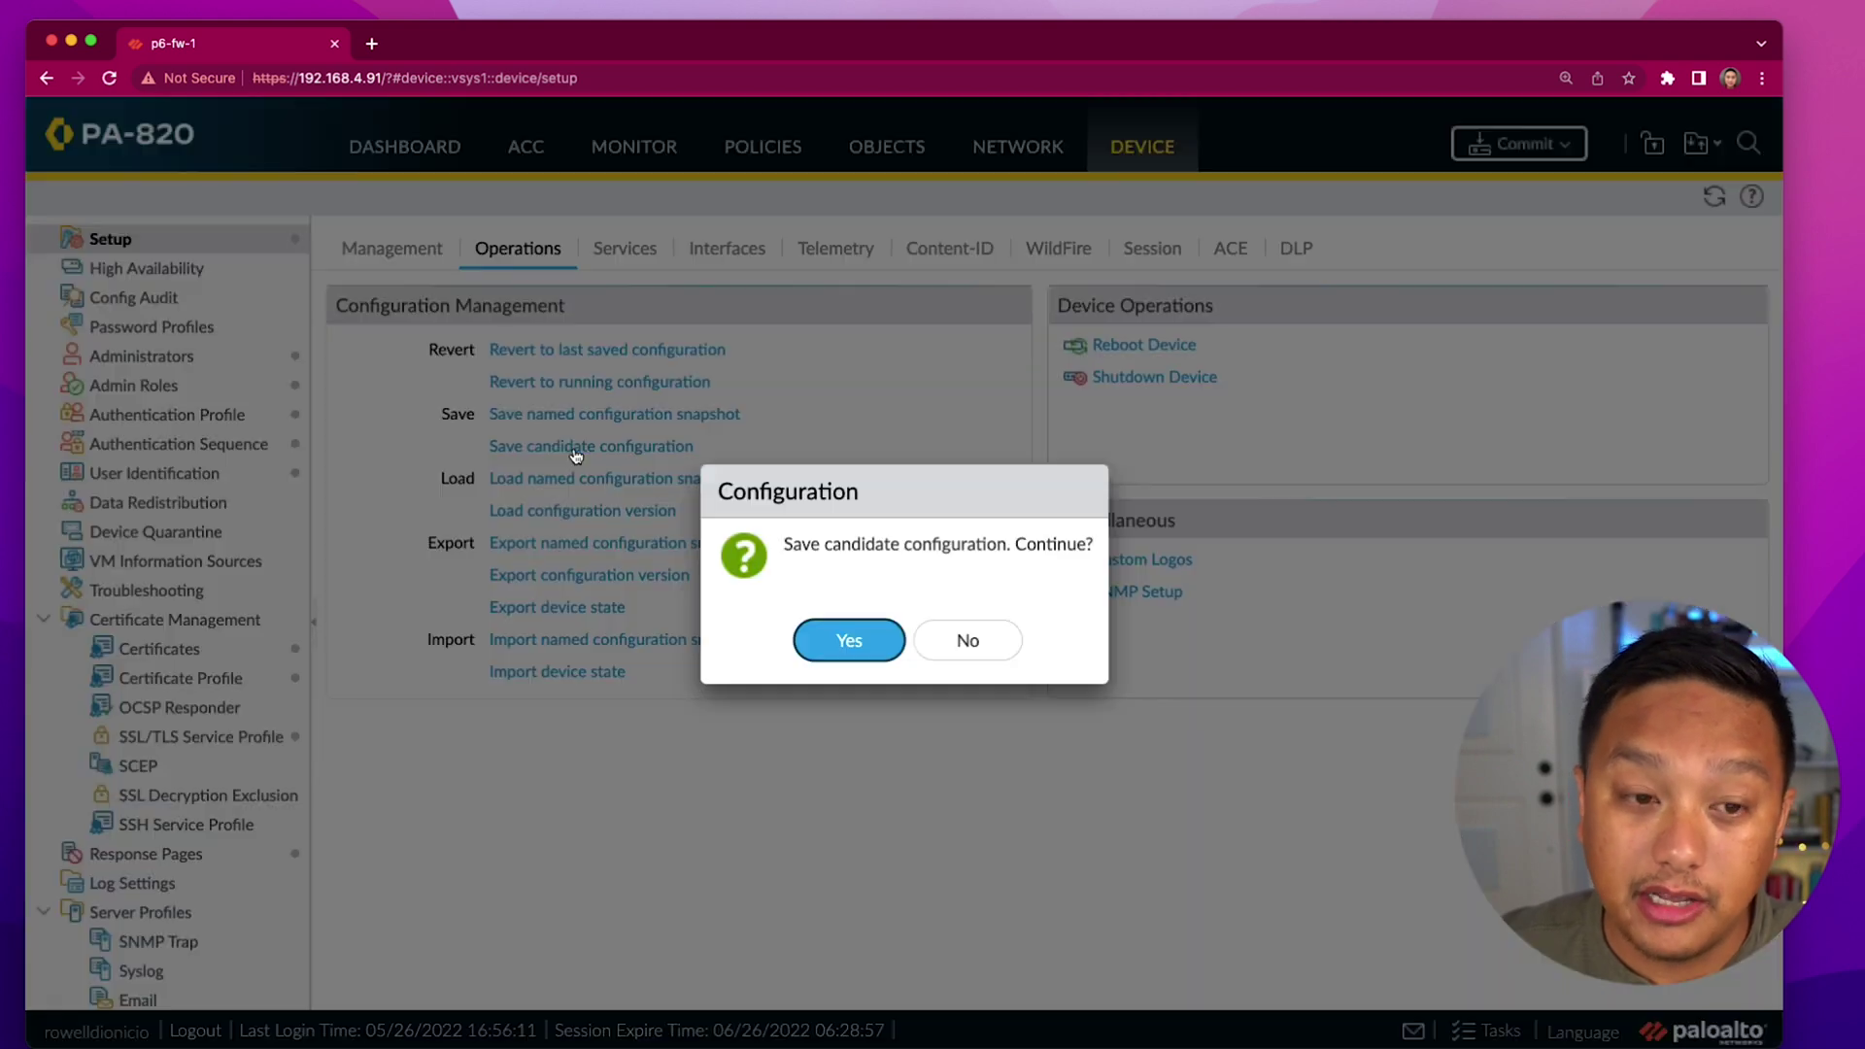
{"action": "left_click", "coordinate": [839, 644]}
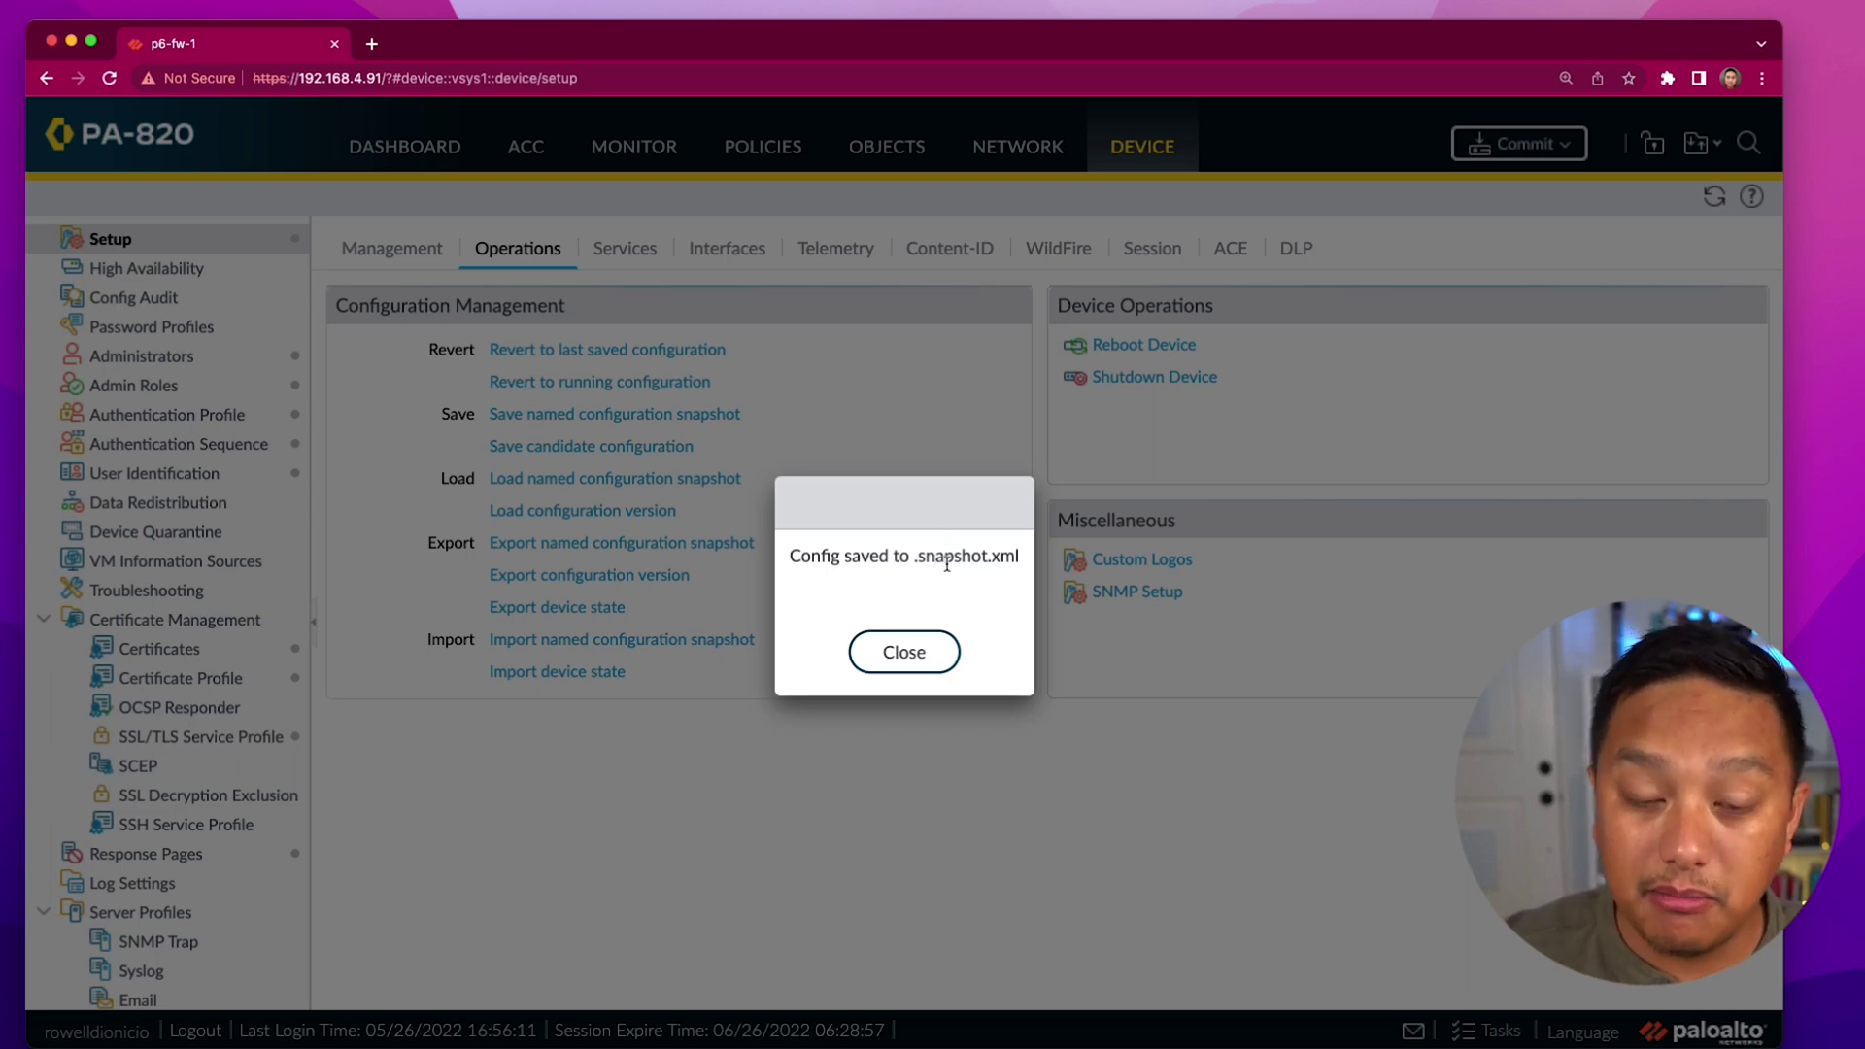
{"action": "left_click", "coordinate": [901, 665]}
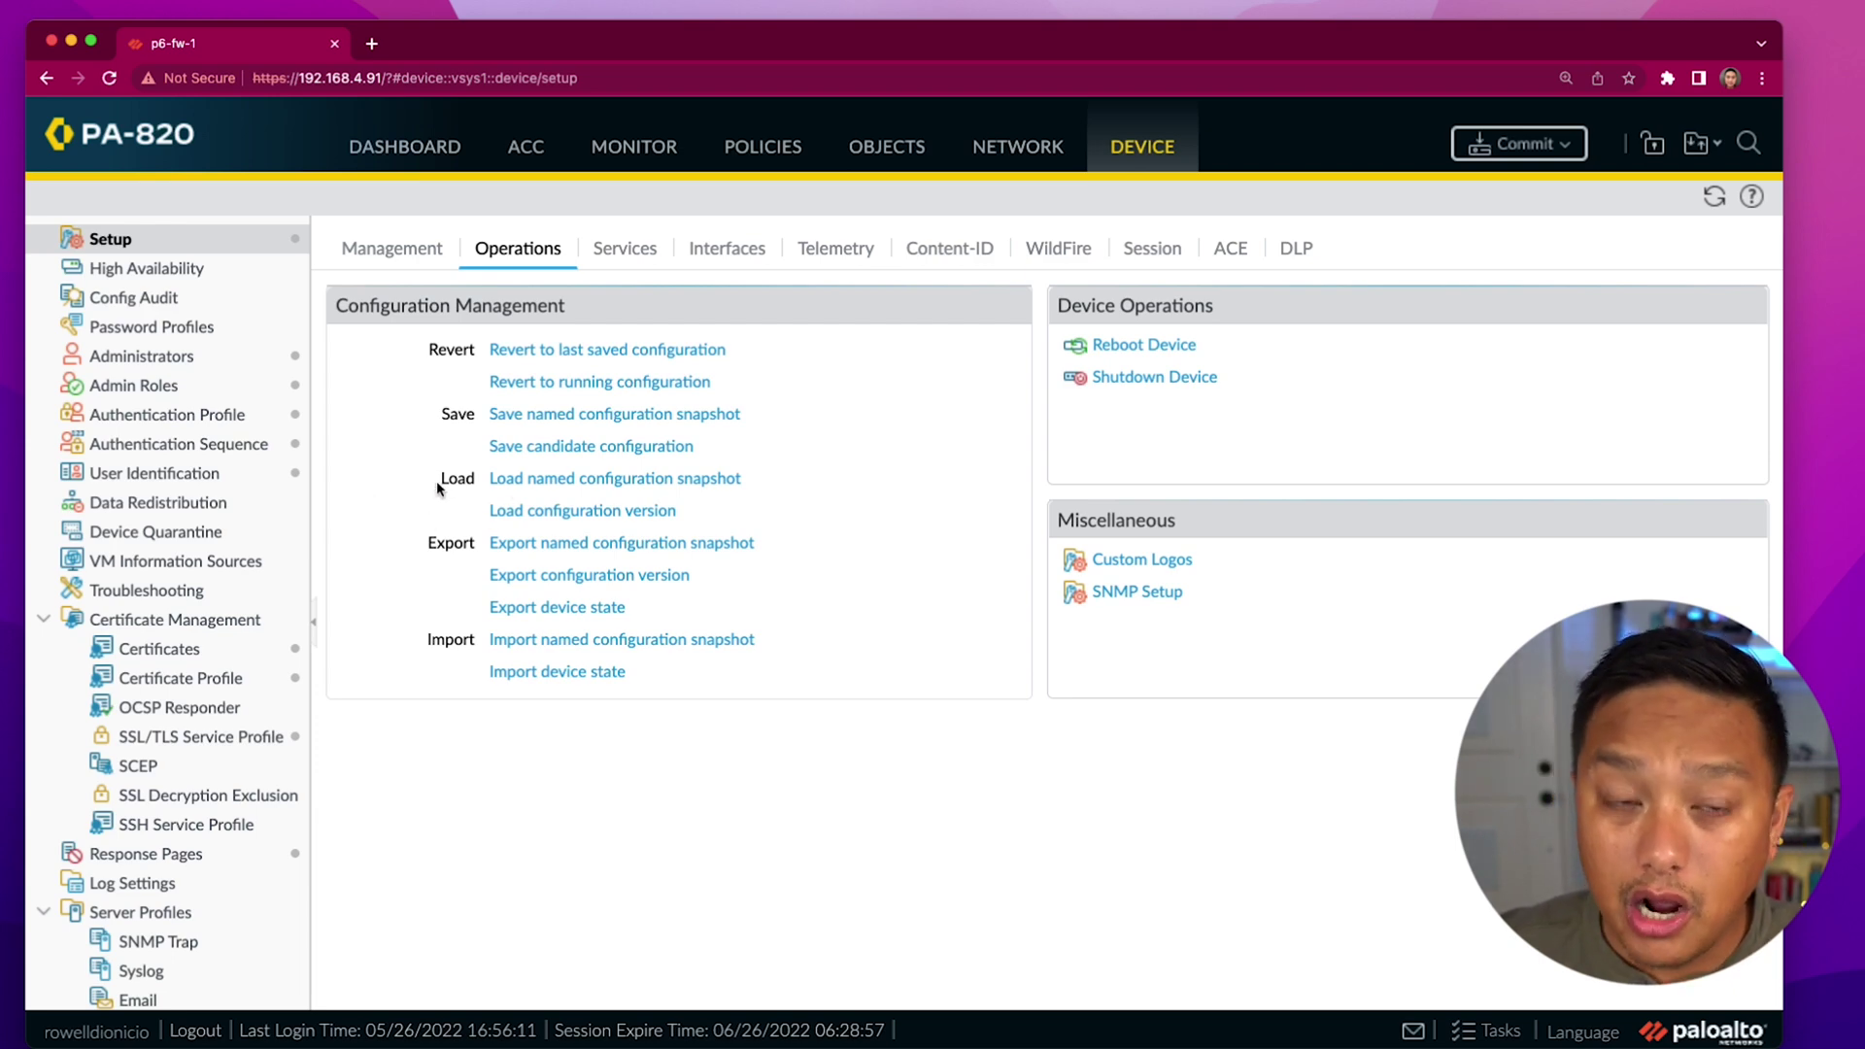
Step: Choose big-change-before-friday.xml as the named configuration snapshot to load, and cancel the load
{"action": "left_click", "coordinate": [540, 480]}
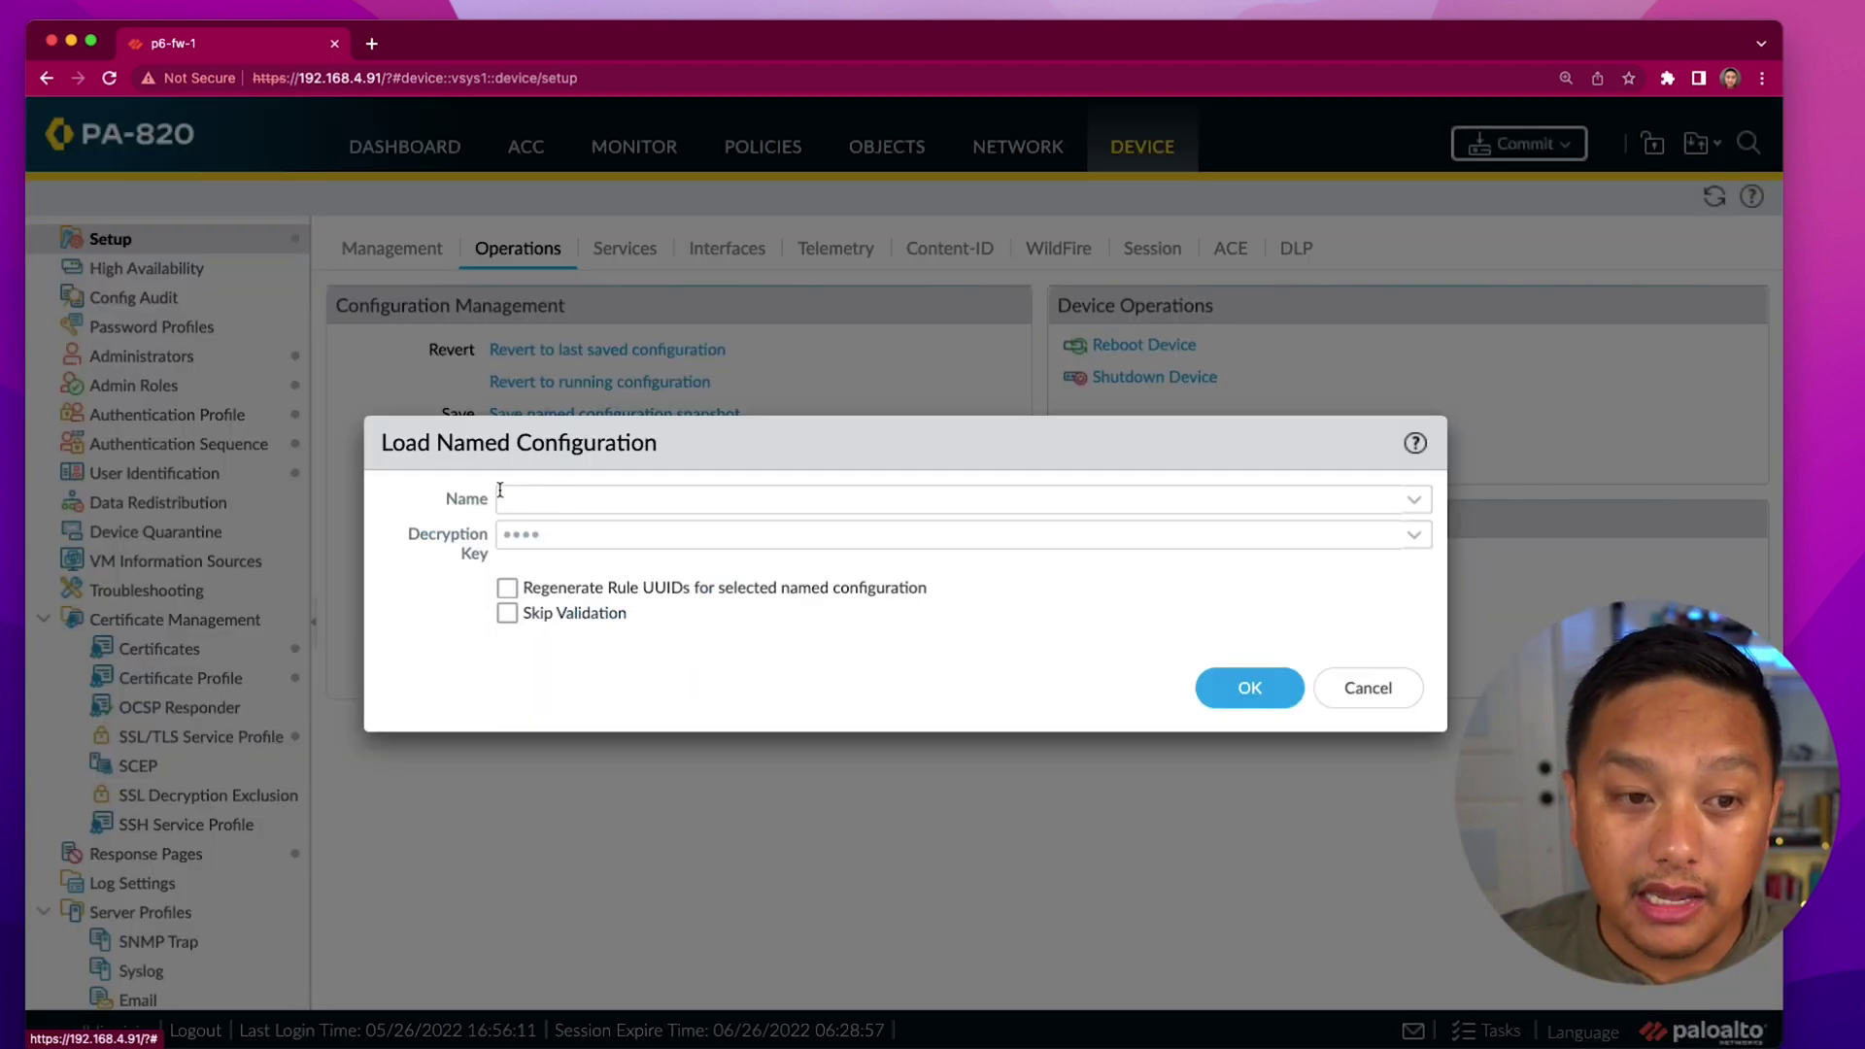
{"action": "left_click", "coordinate": [1248, 500]}
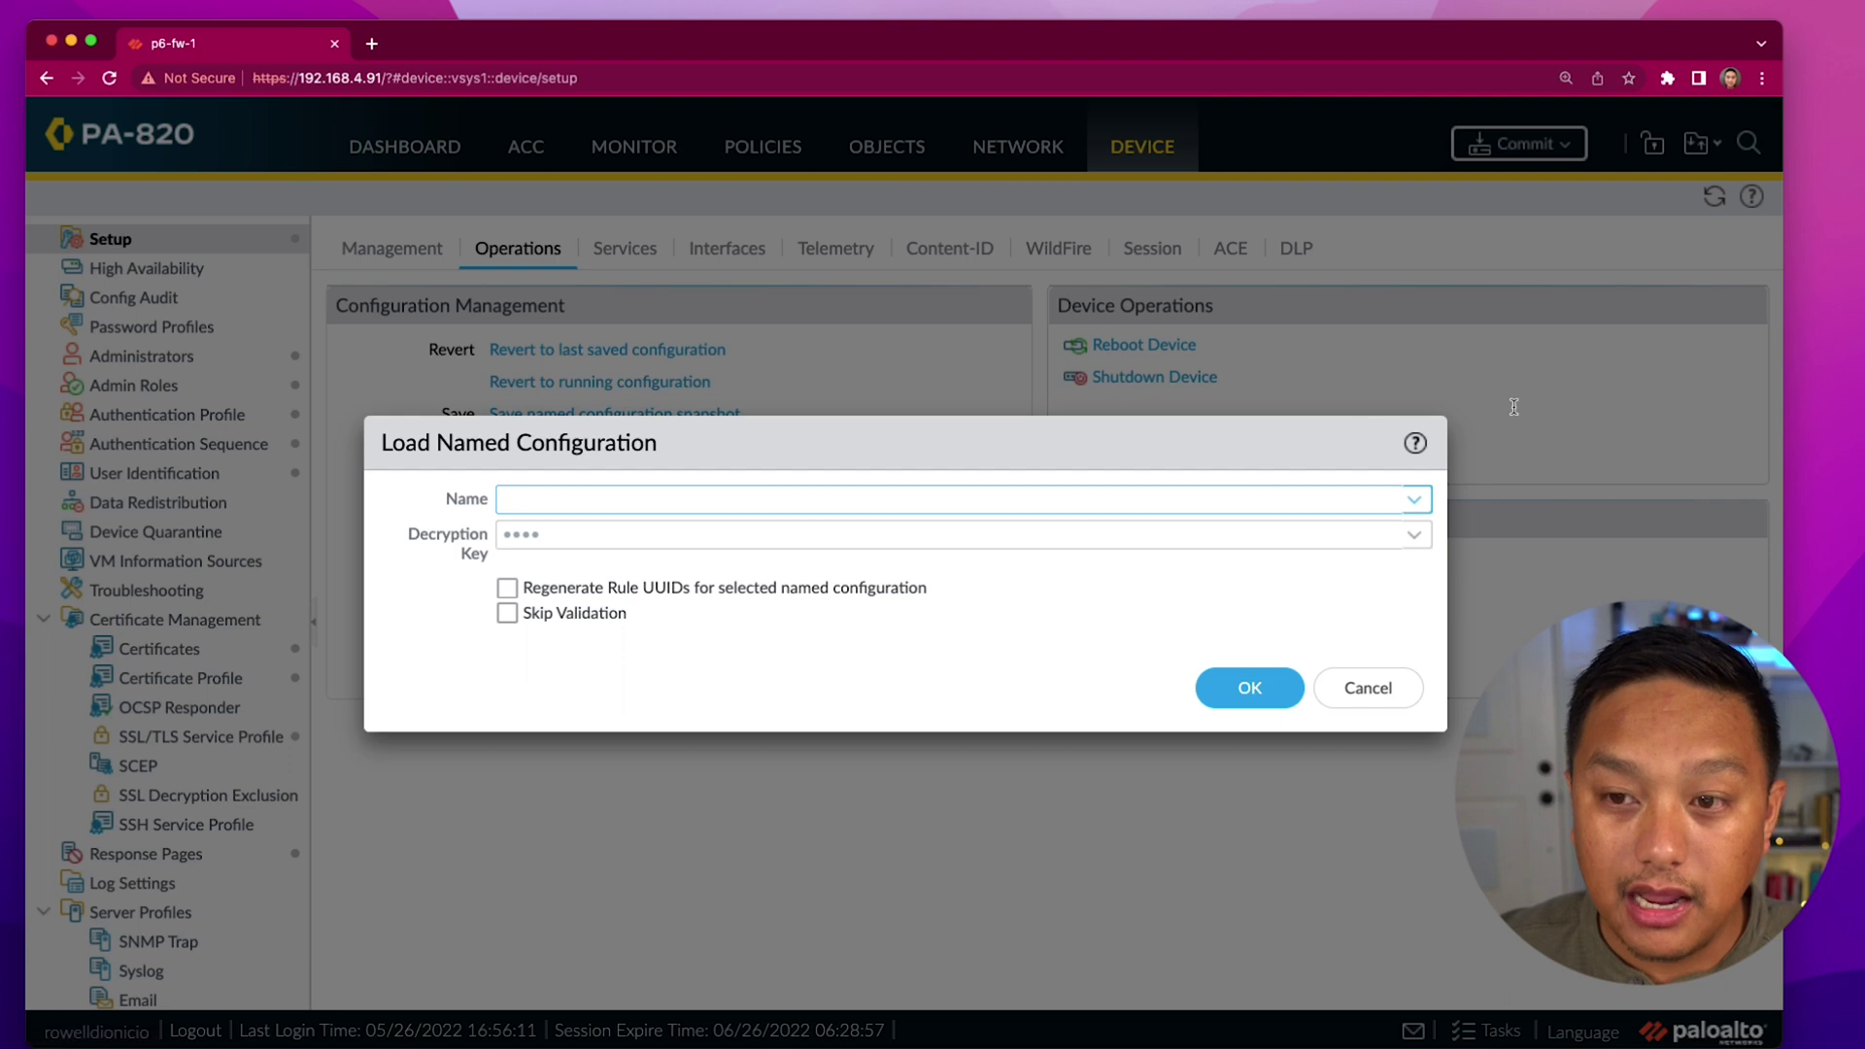
{"action": "left_click", "coordinate": [1414, 500]}
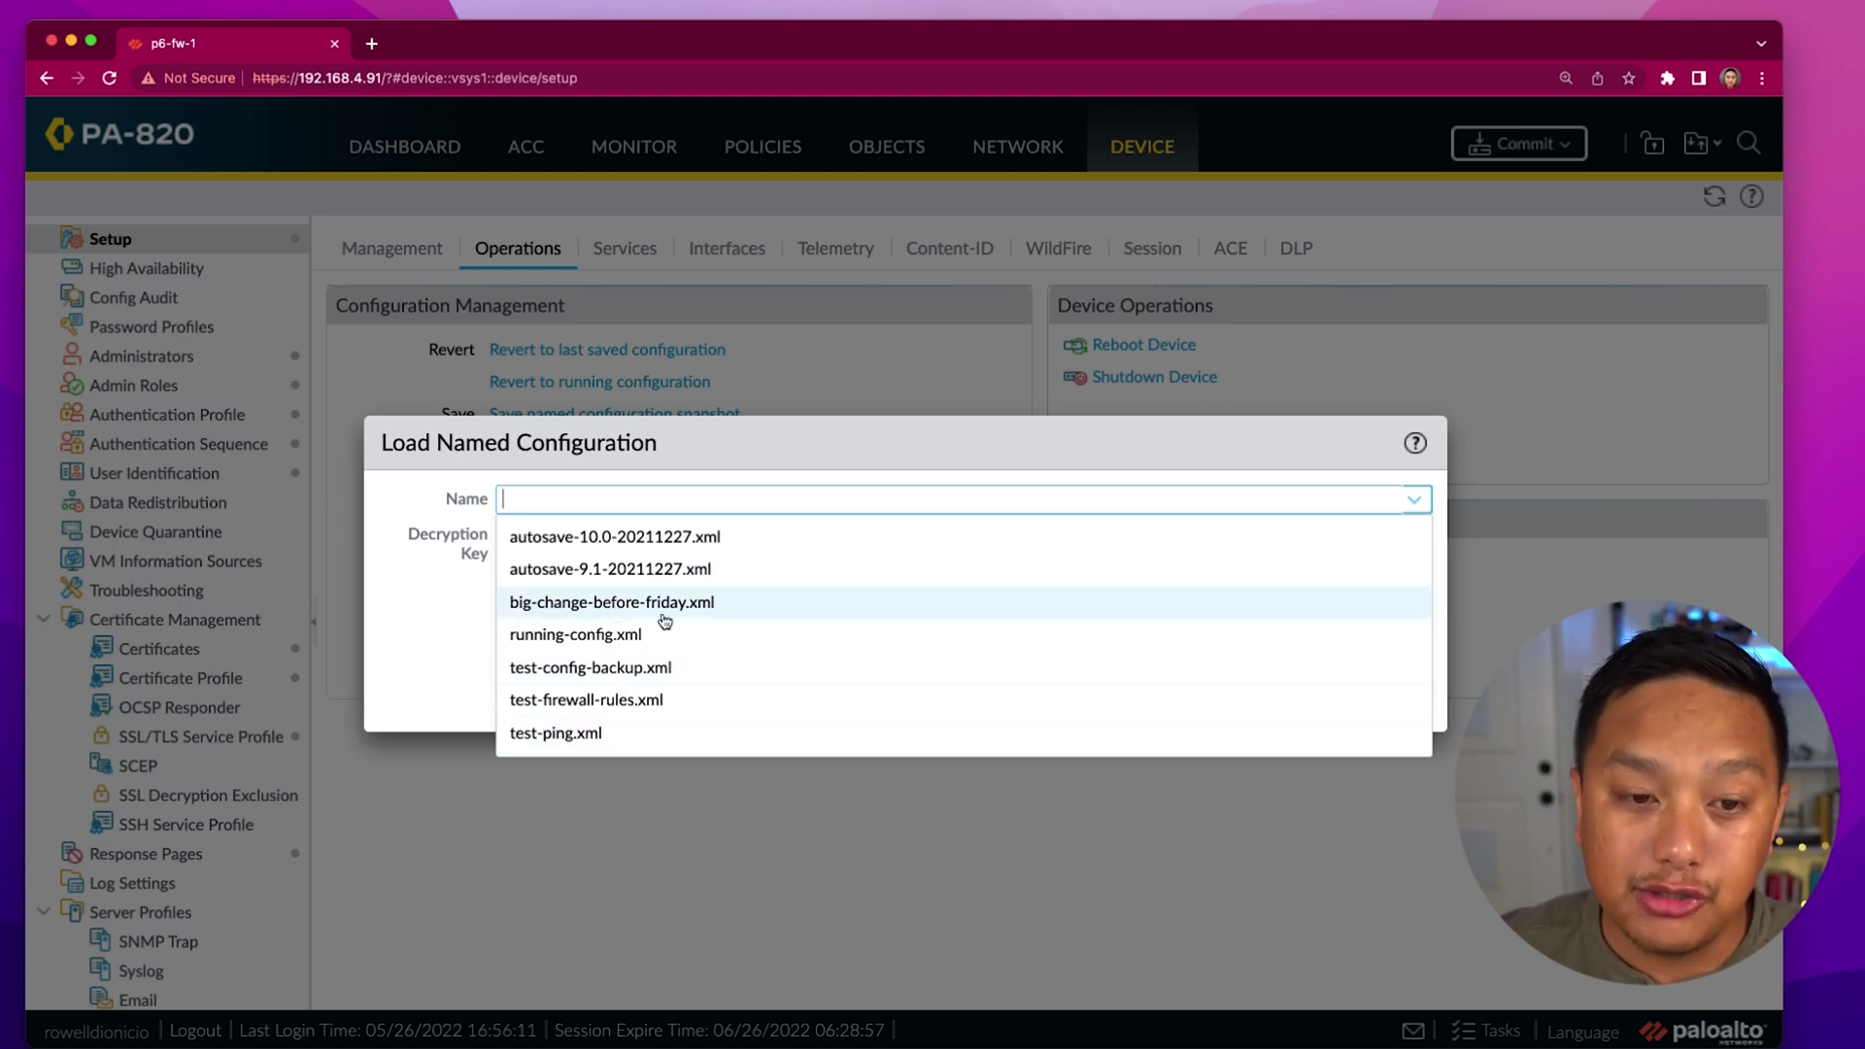
{"action": "left_click", "coordinate": [741, 619]}
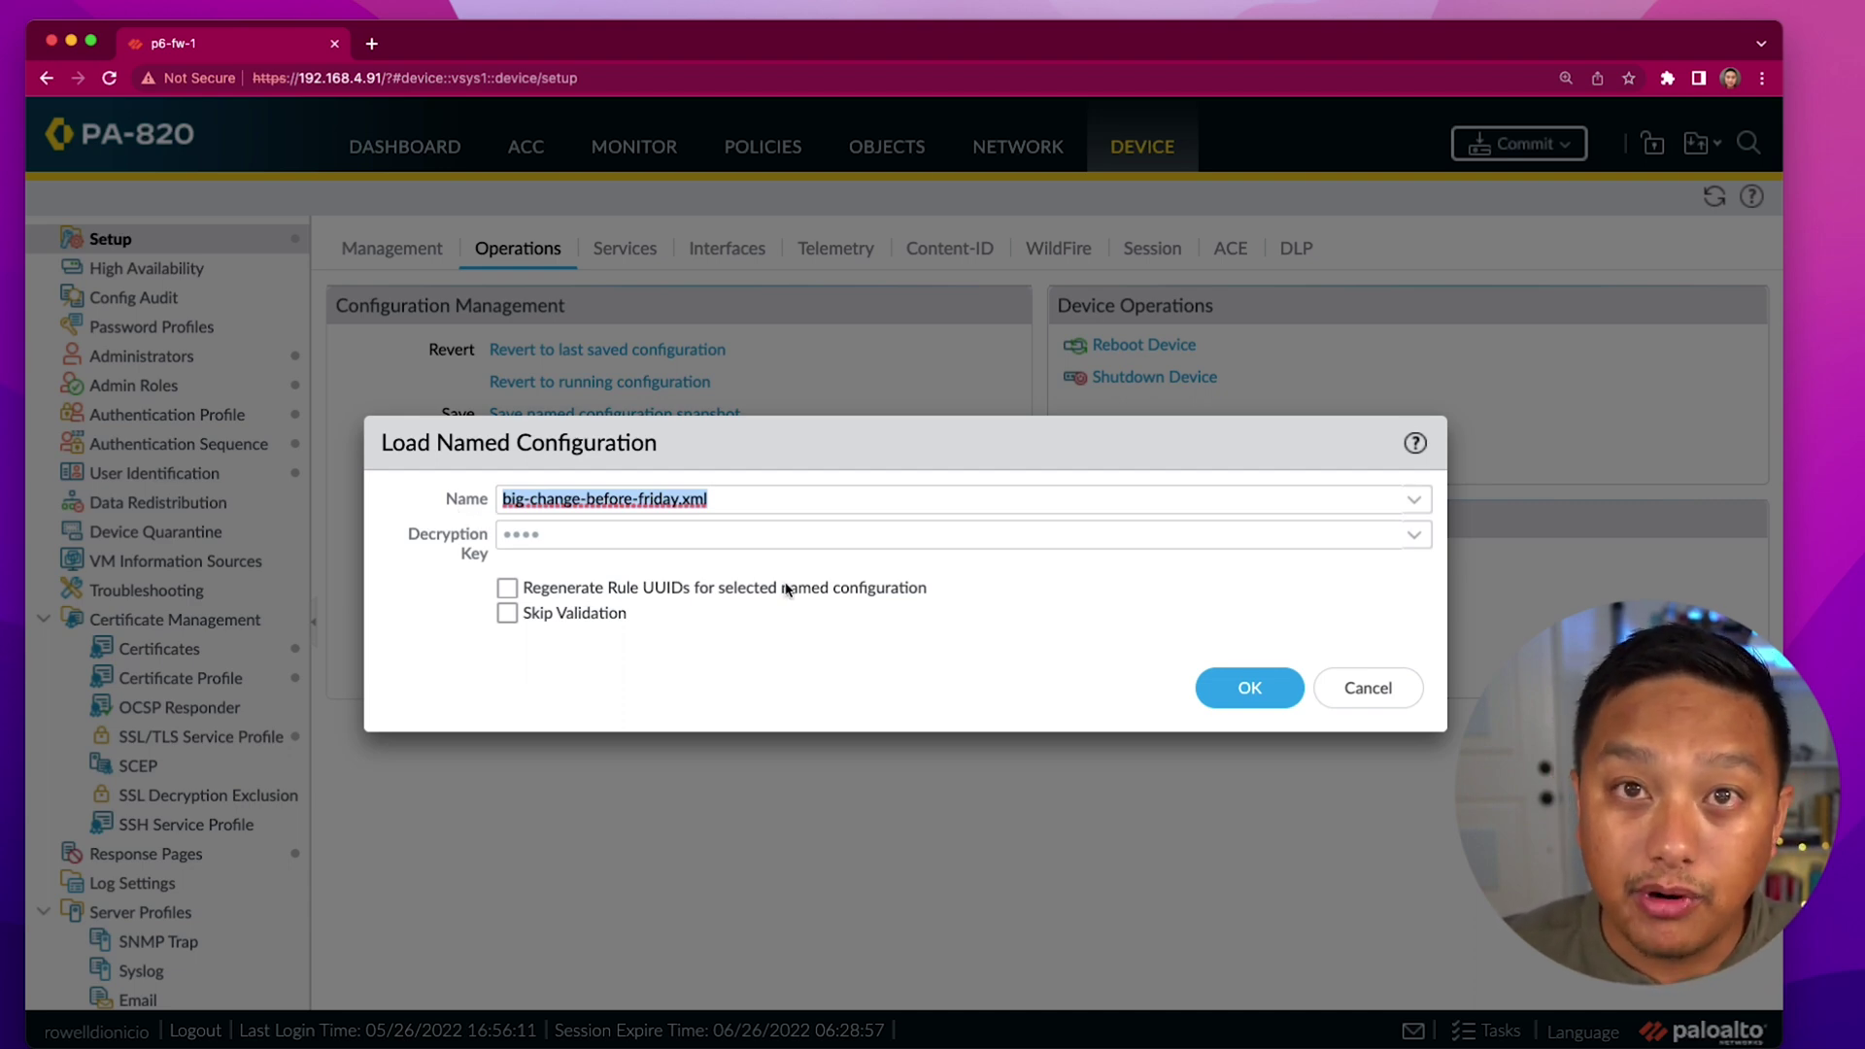
{"action": "left_click", "coordinate": [1407, 503]}
{"action": "left_click", "coordinate": [825, 604]}
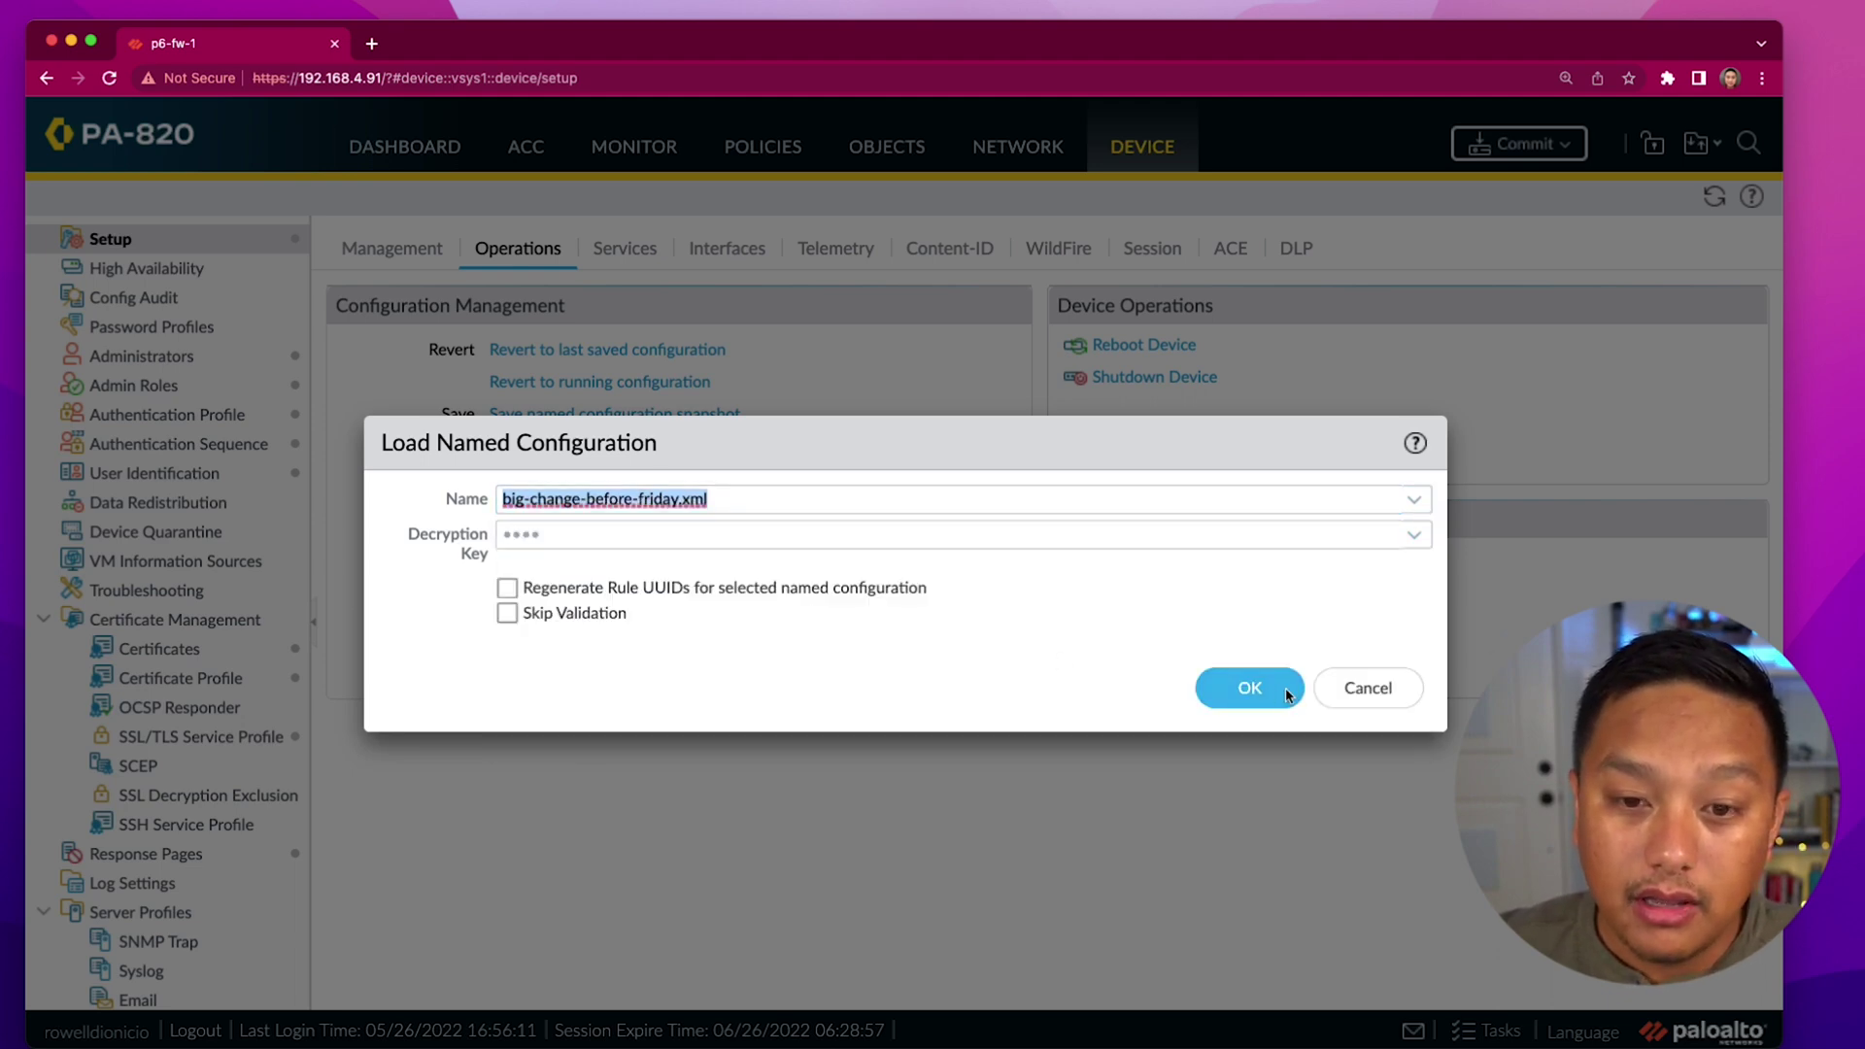
{"action": "left_click", "coordinate": [1350, 703]}
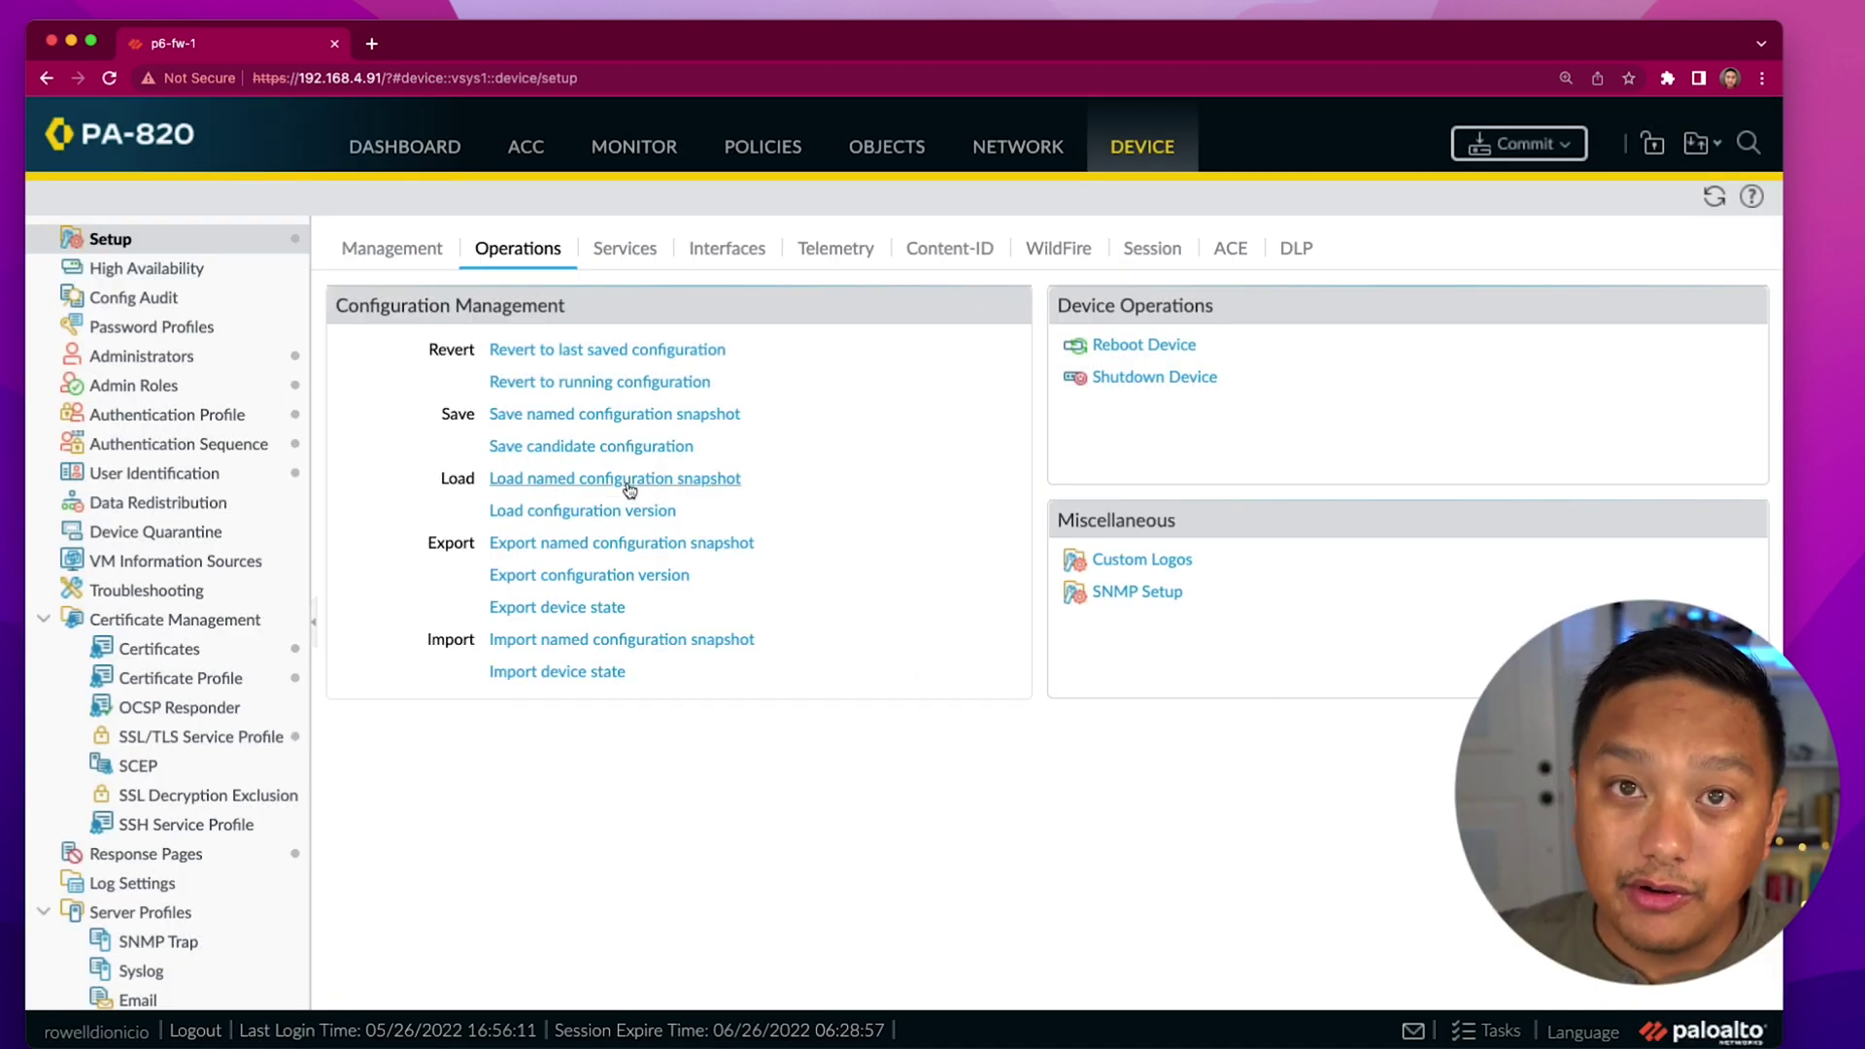
Step: Choose version 79 as the configuration version to load, review the other versions, and cancel the load
{"action": "left_click", "coordinate": [549, 522]}
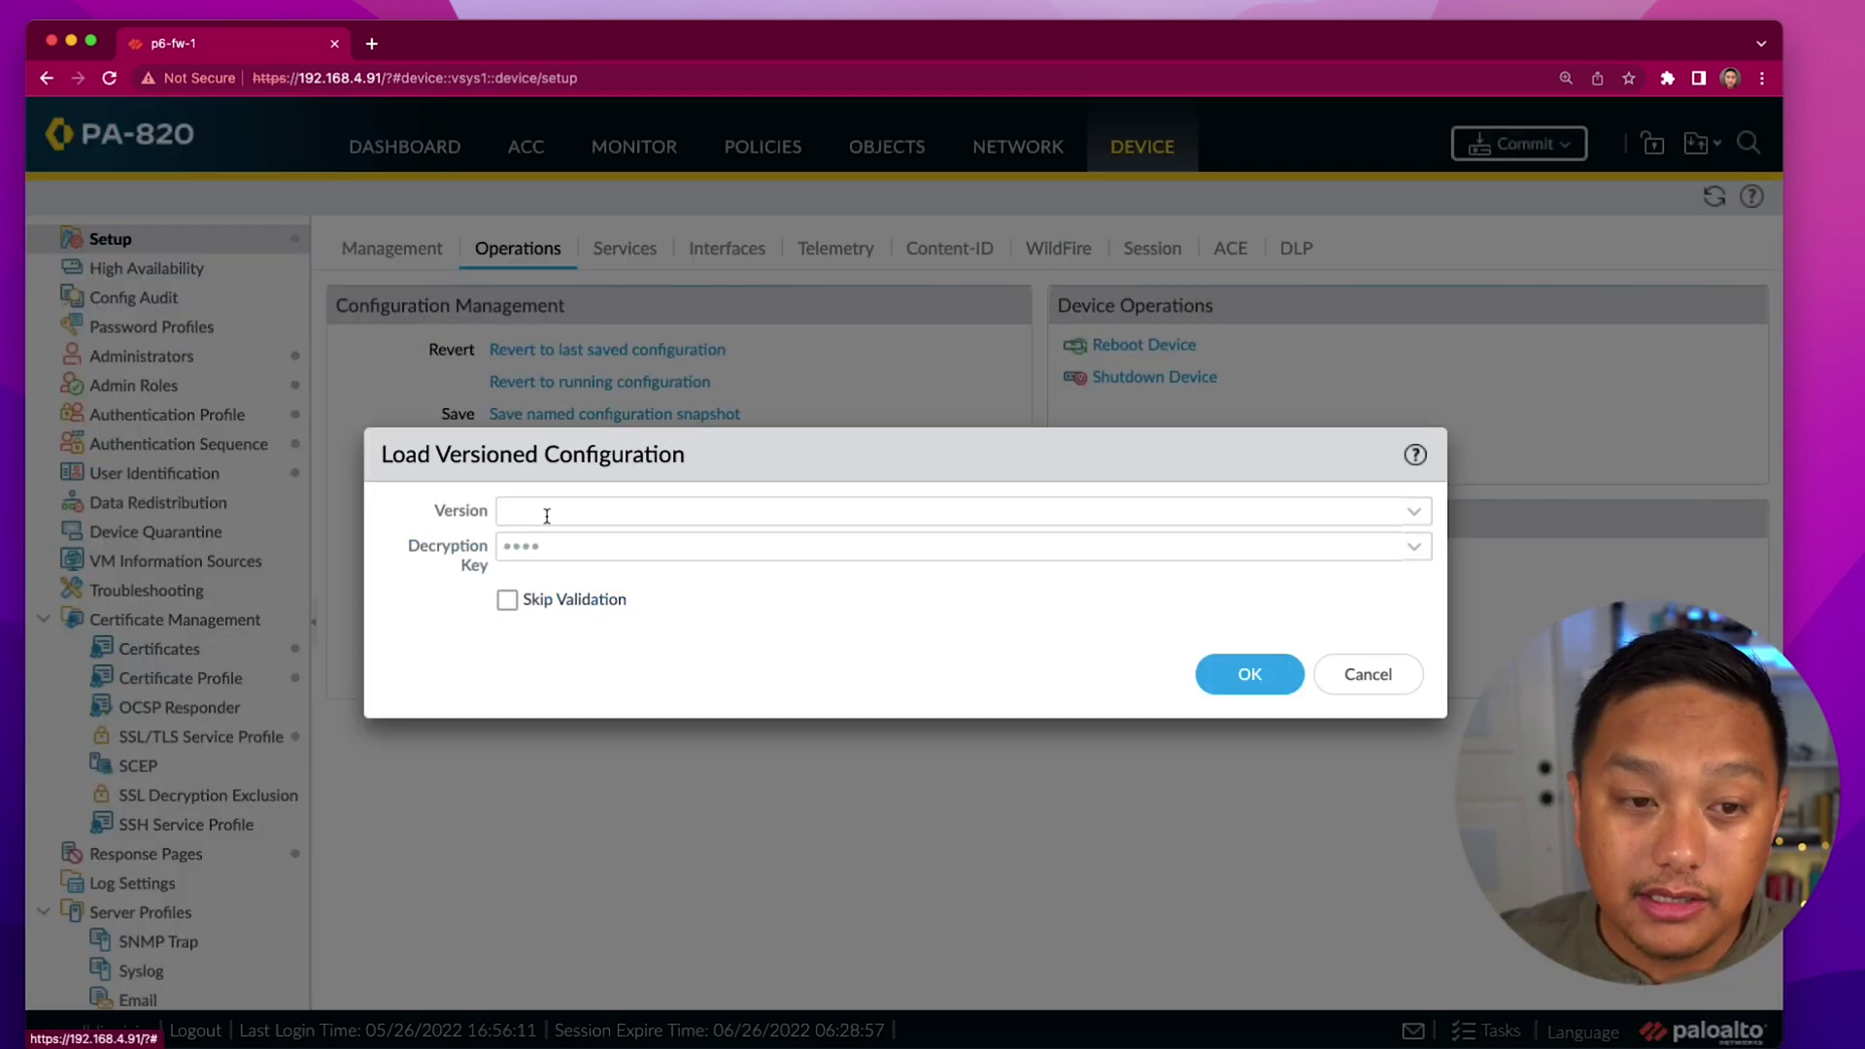
{"action": "left_click", "coordinate": [1421, 519]}
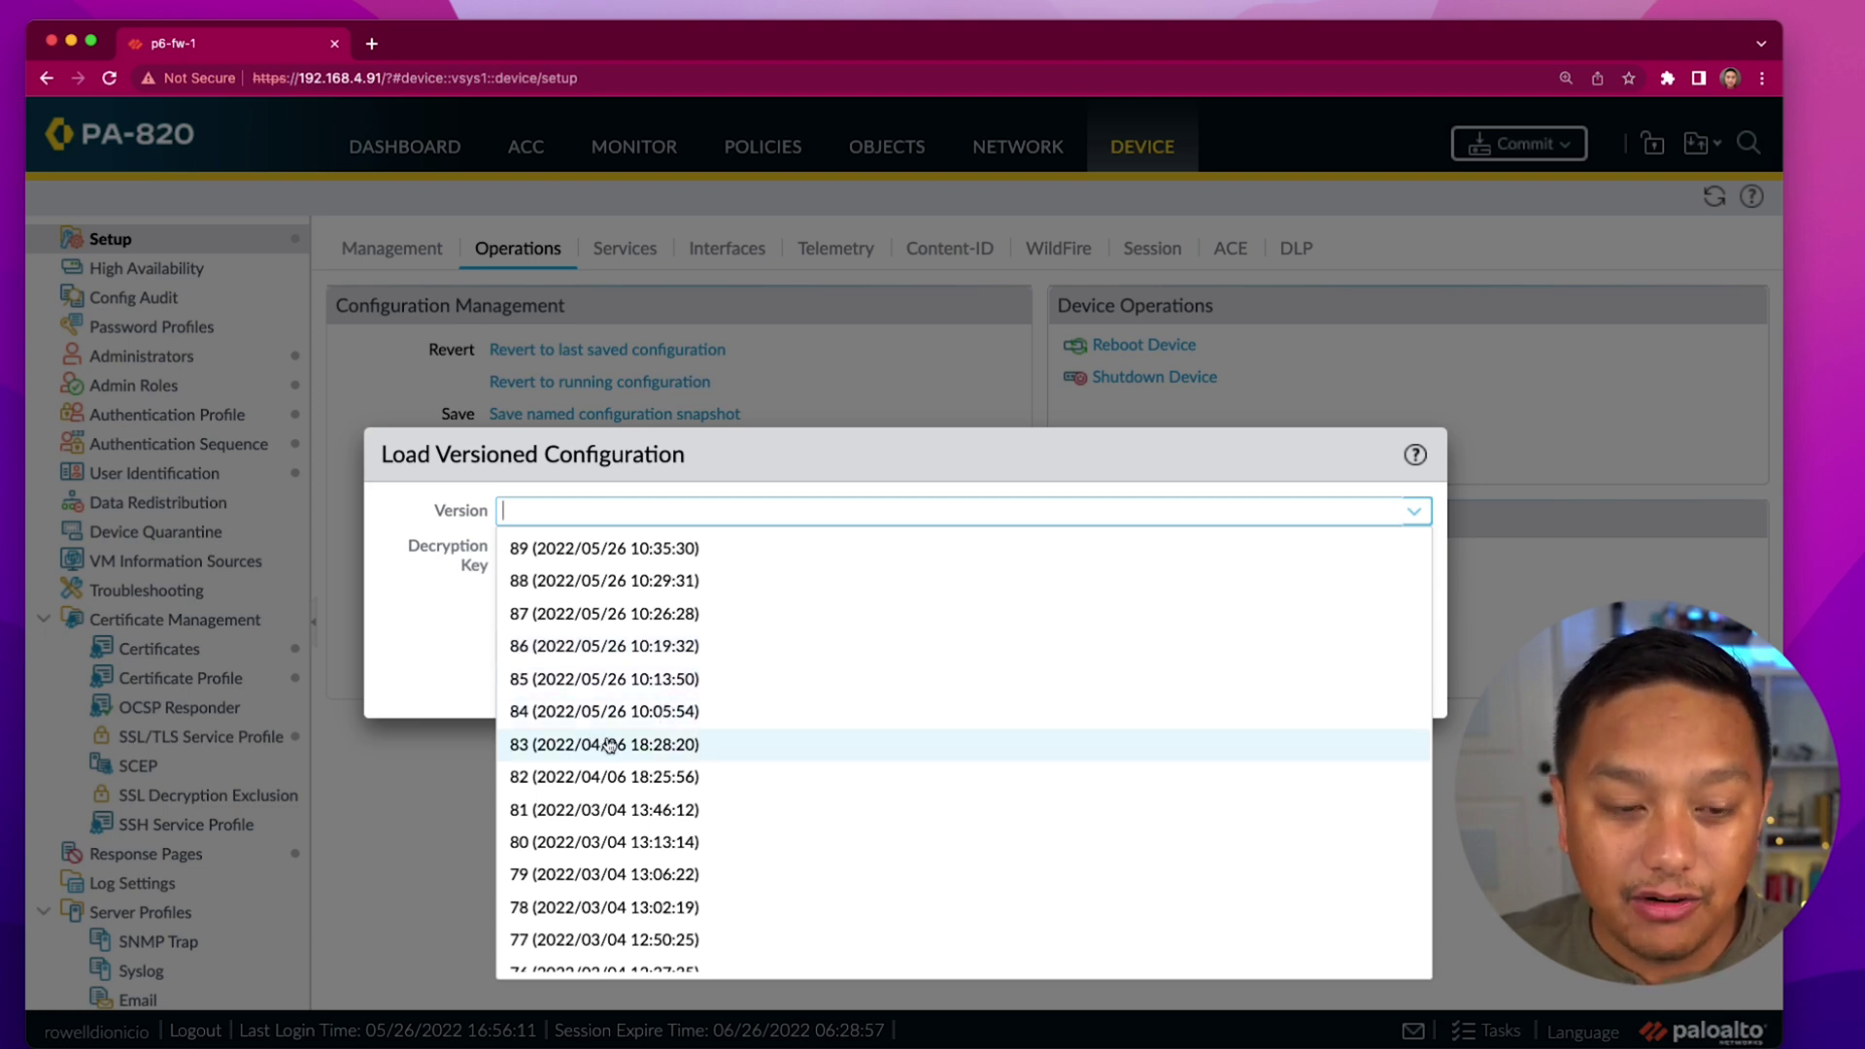
{"action": "left_click", "coordinate": [557, 874]}
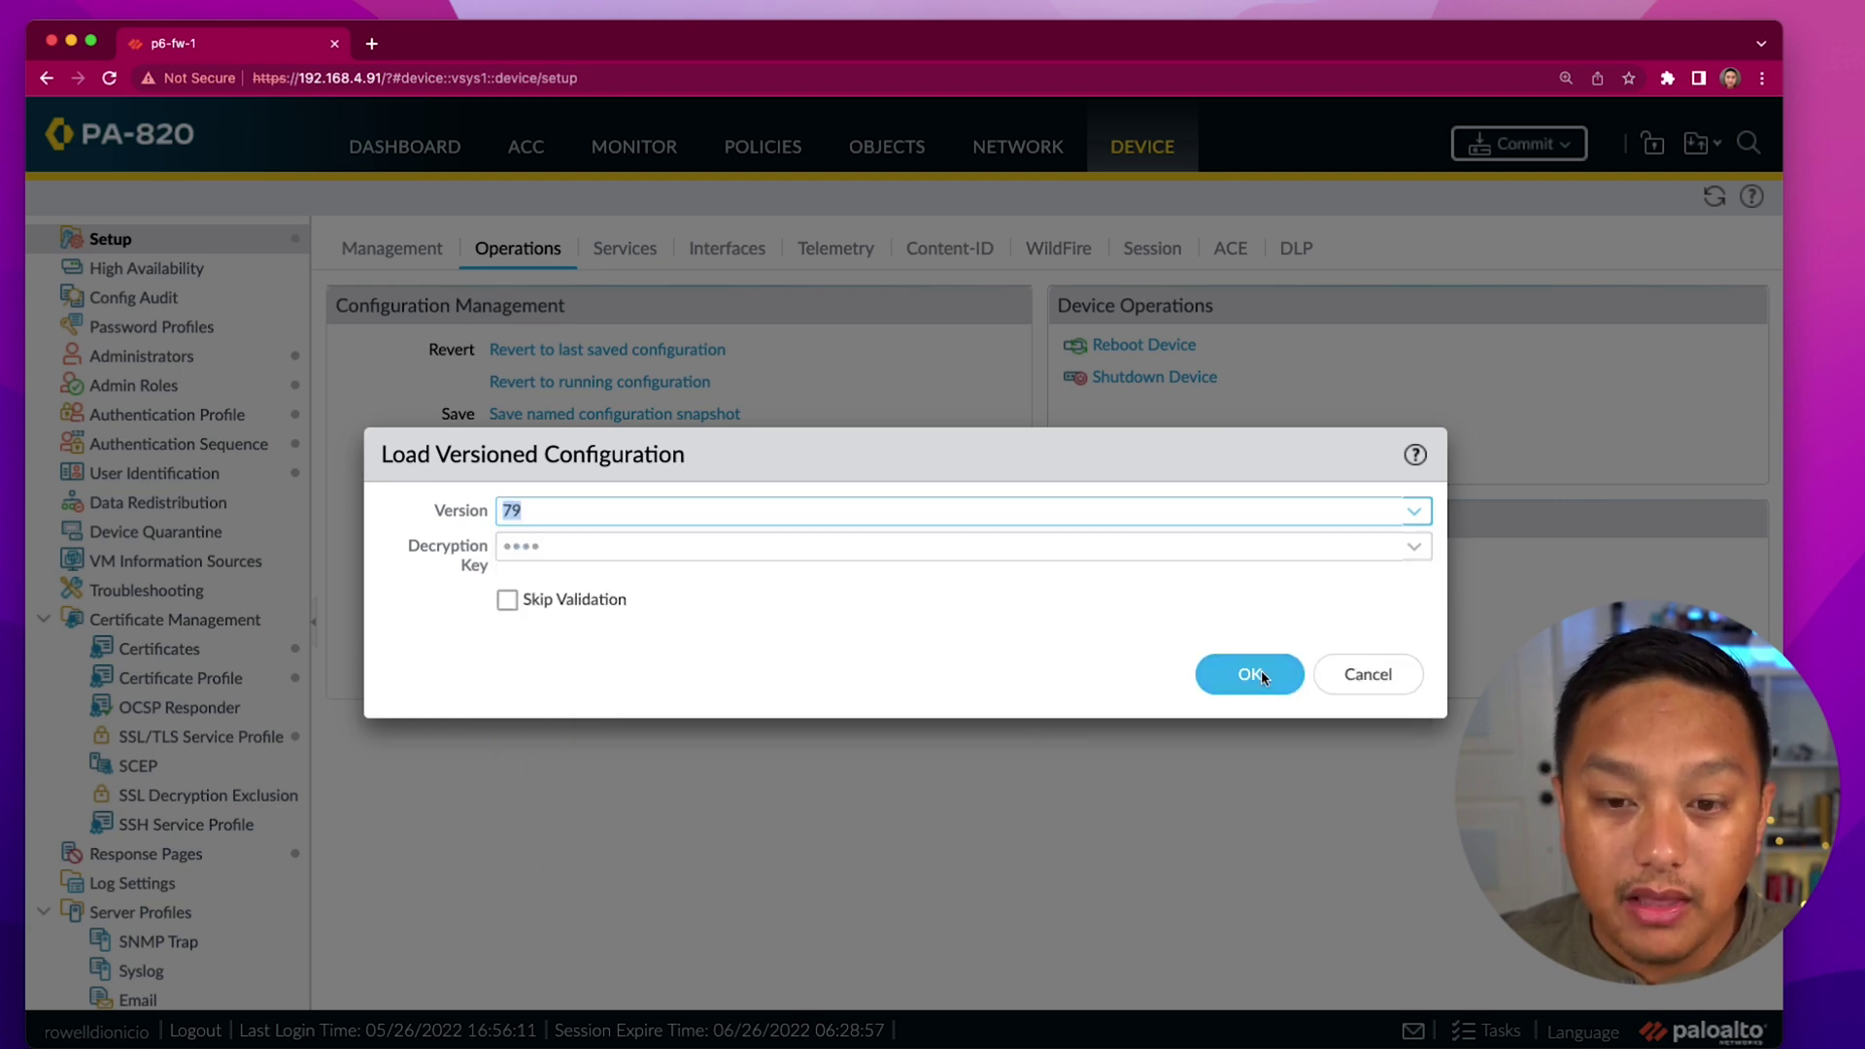
{"action": "left_click", "coordinate": [1414, 512]}
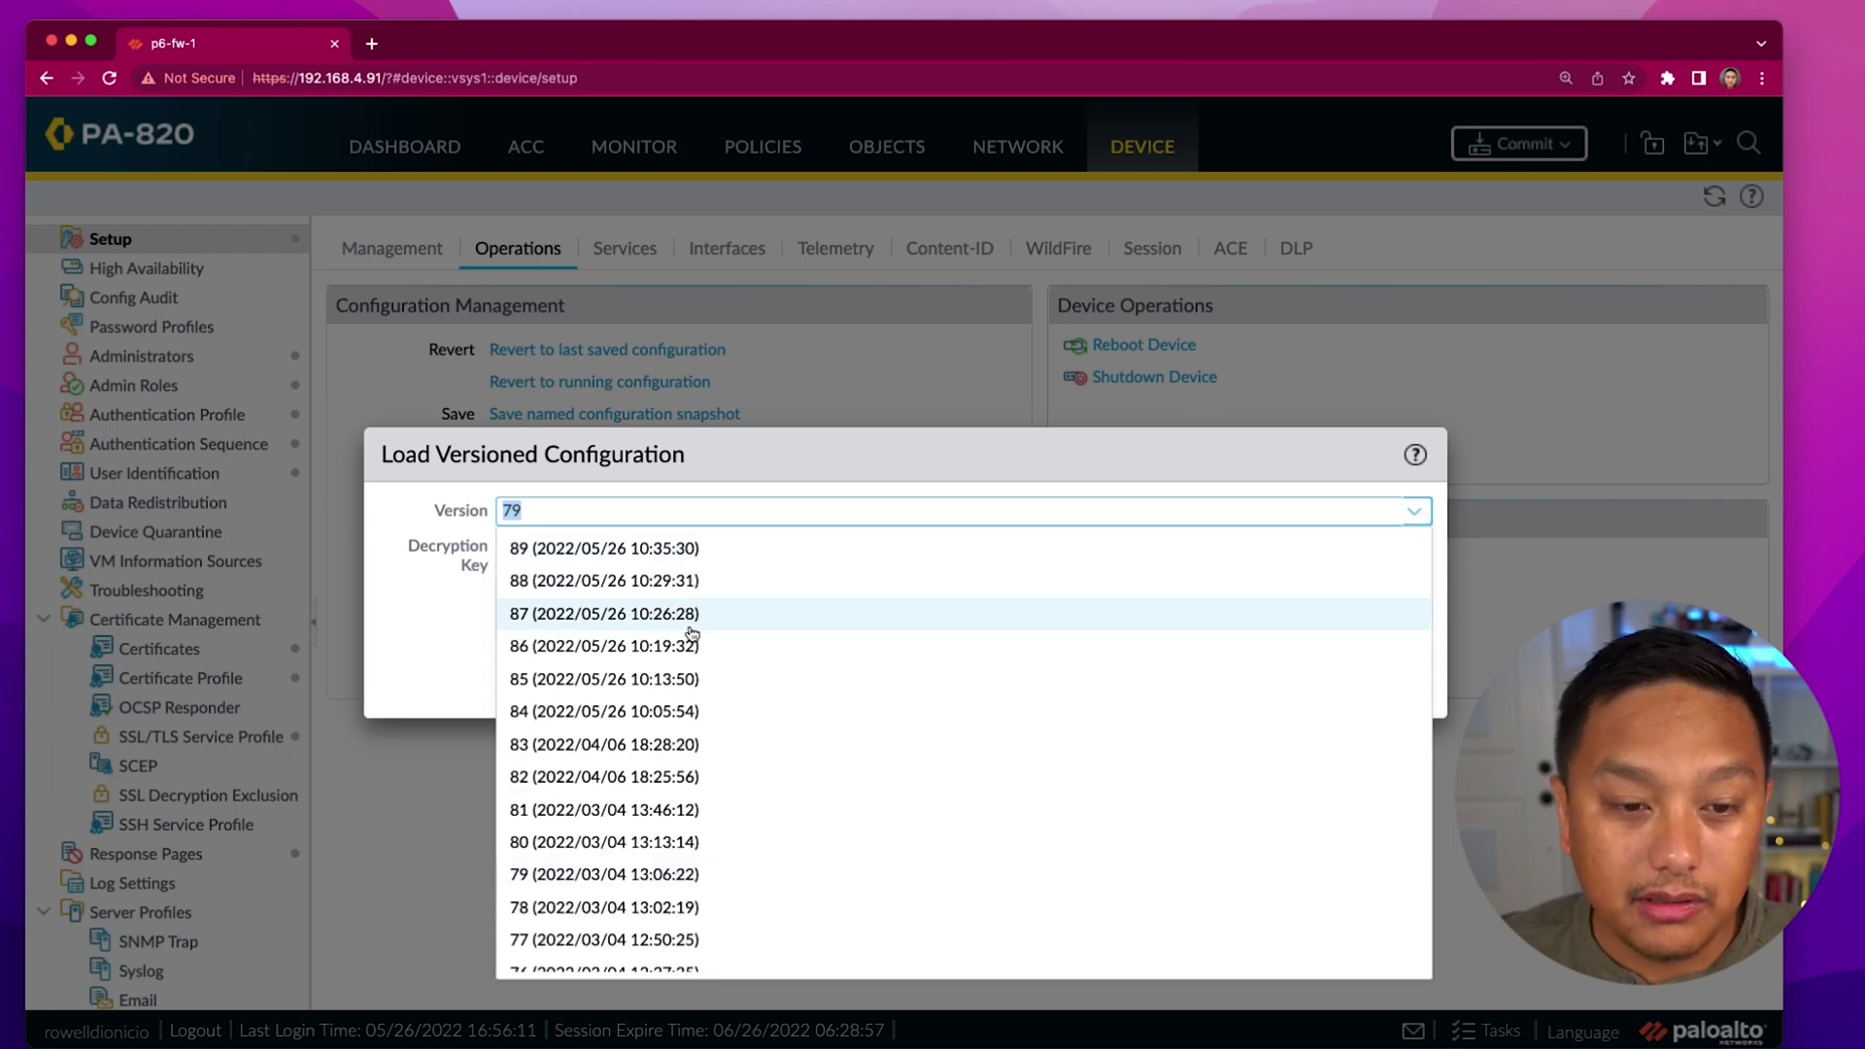
{"action": "left_click", "coordinate": [1326, 470]}
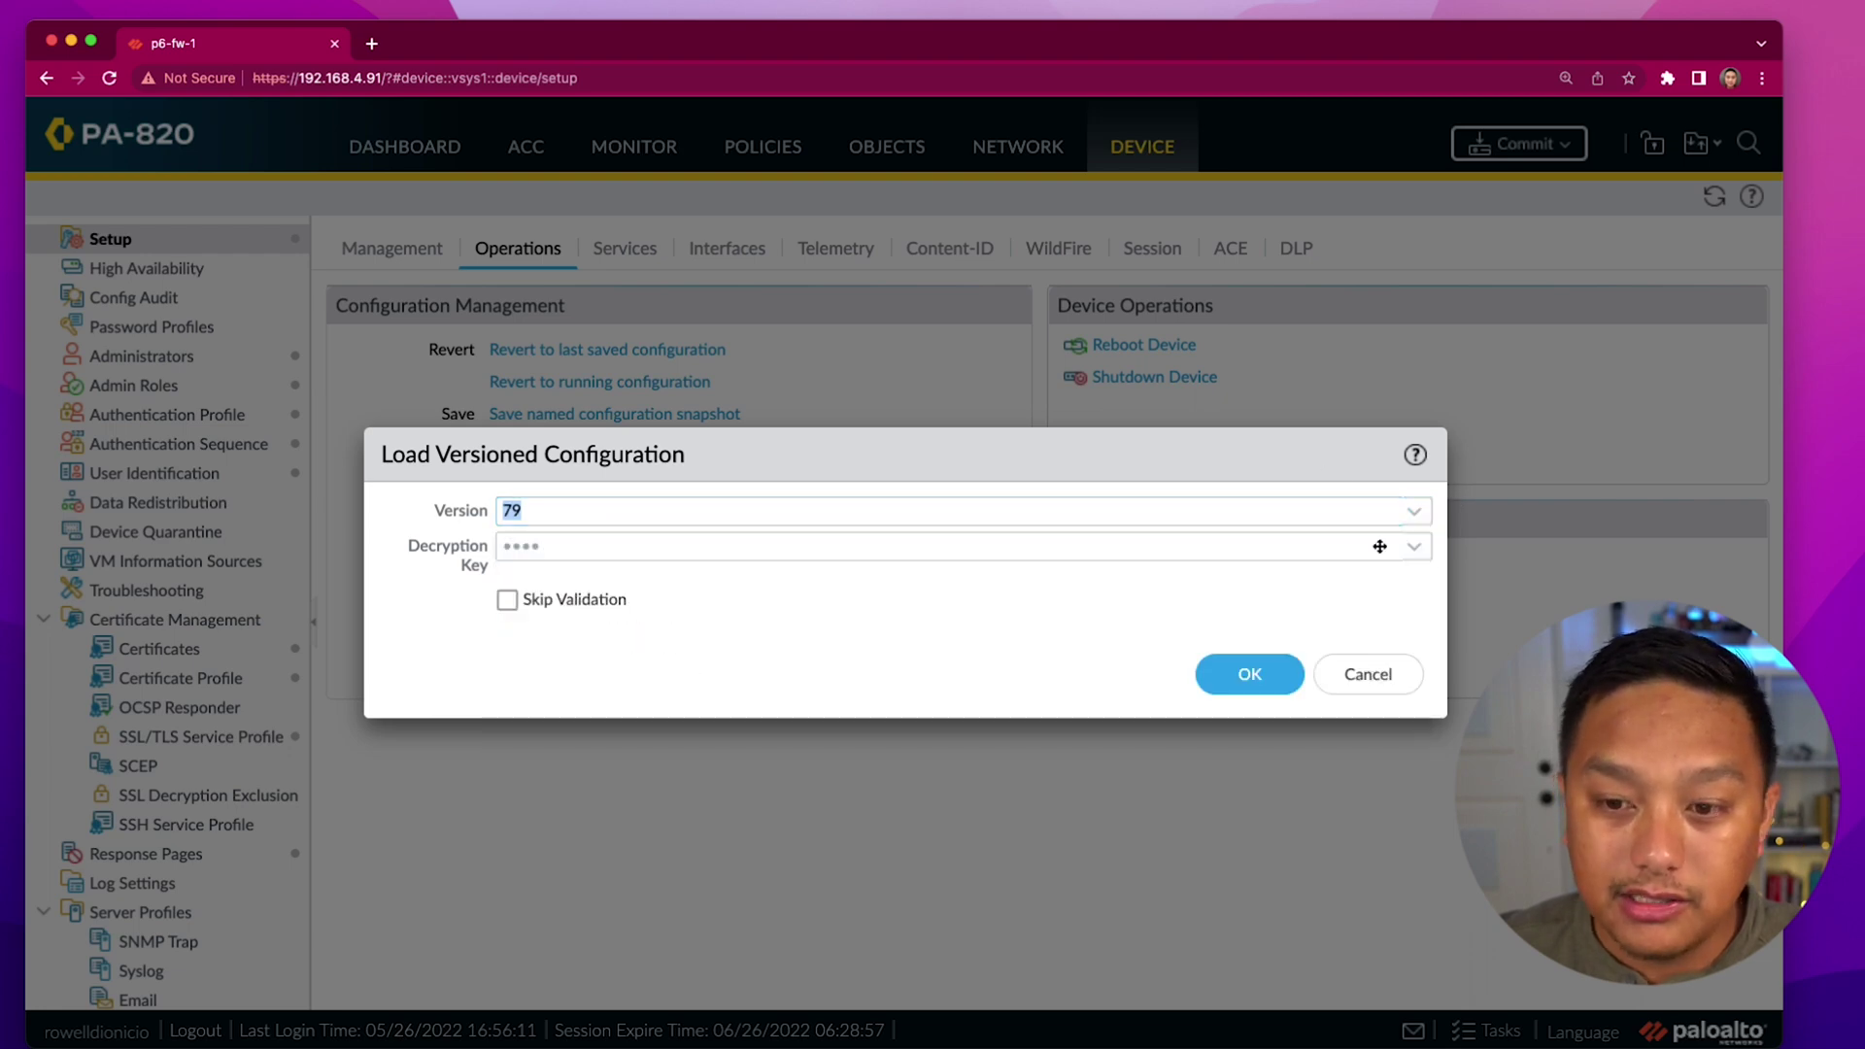
{"action": "left_click", "coordinate": [1367, 674]}
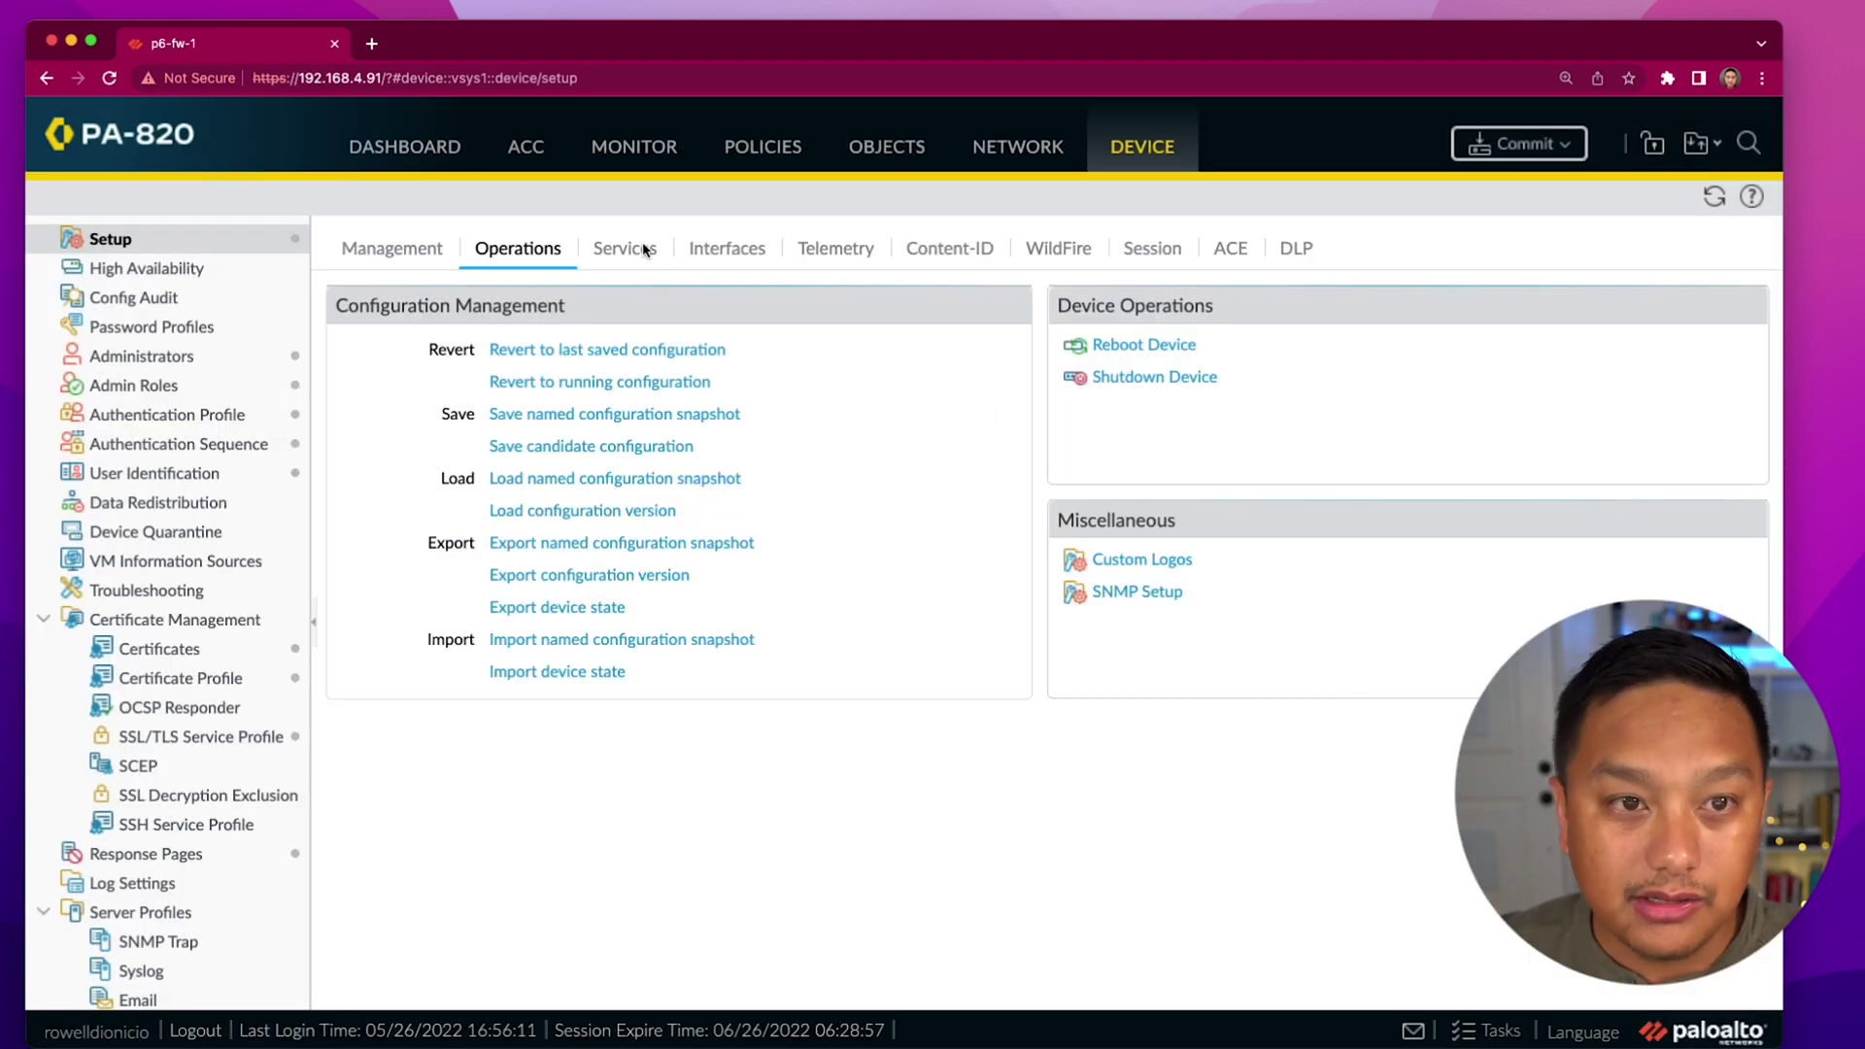
Step: View the current security policy rules and return to the device's configuration management operations
{"action": "left_click", "coordinate": [763, 147]}
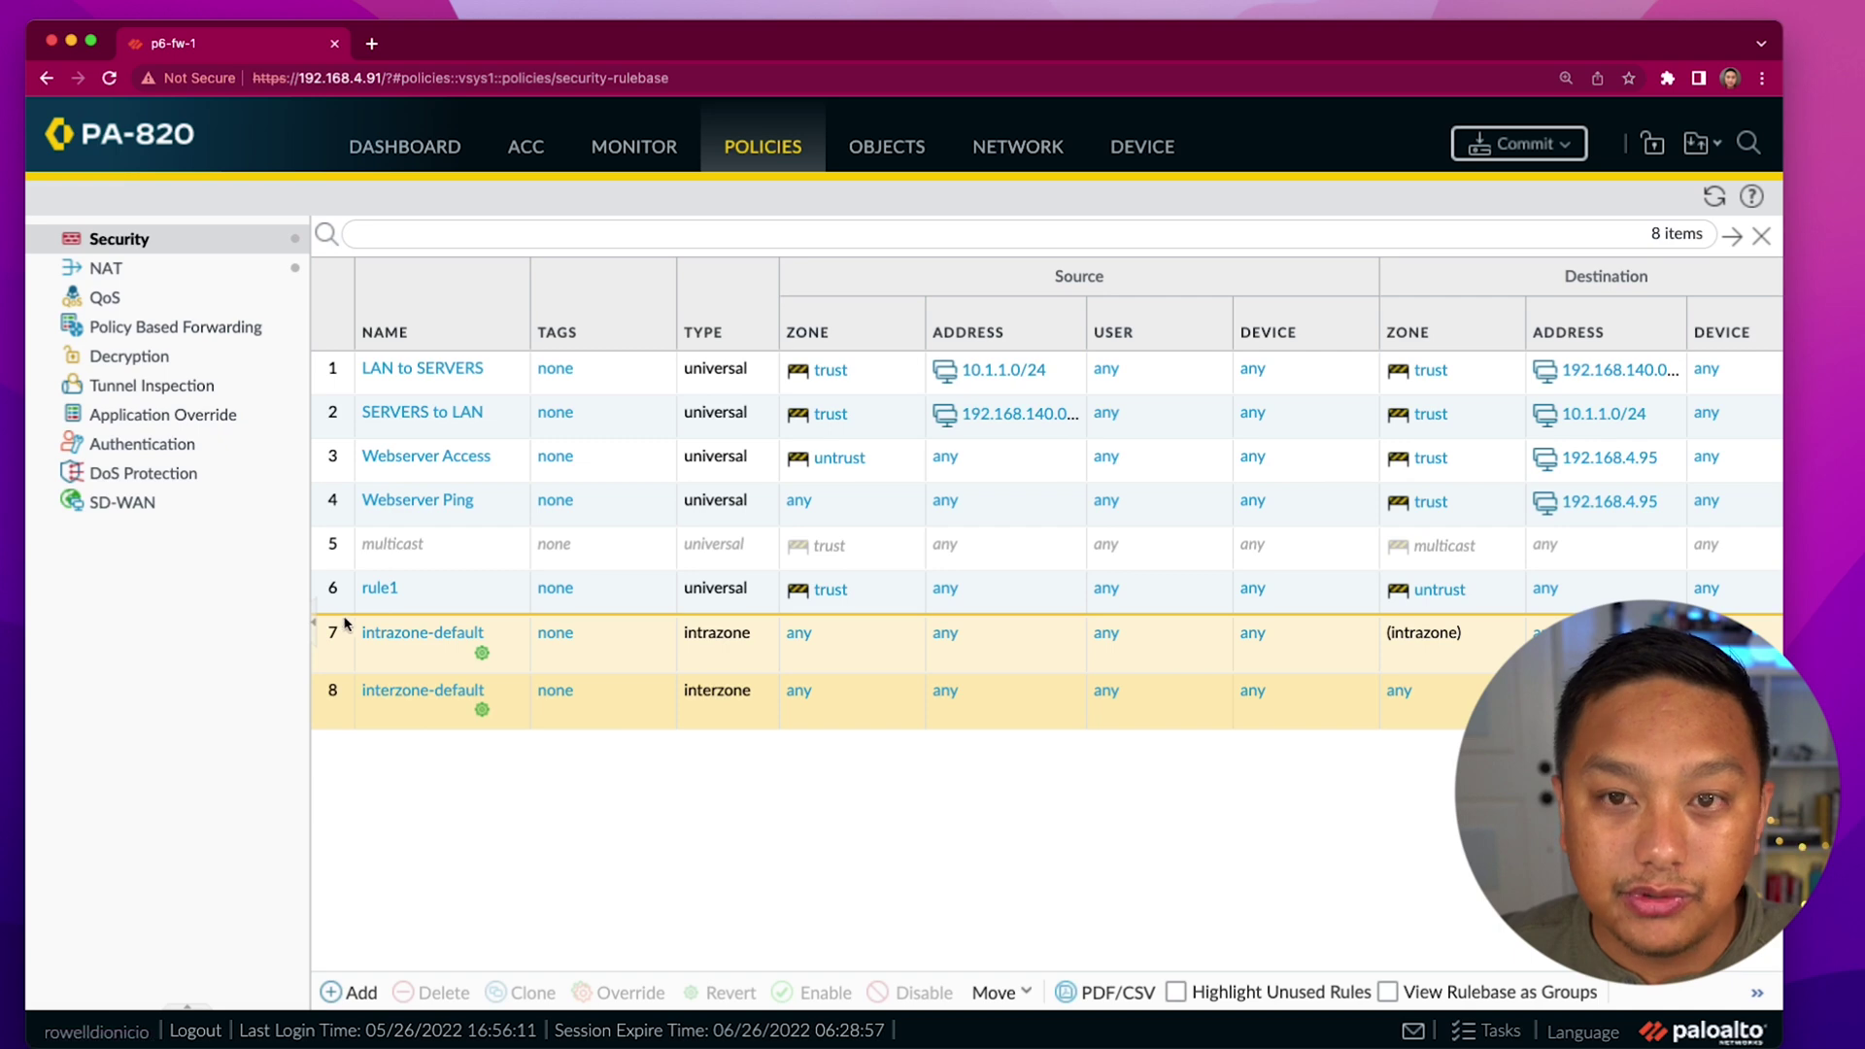
{"action": "left_click", "coordinate": [1141, 155]}
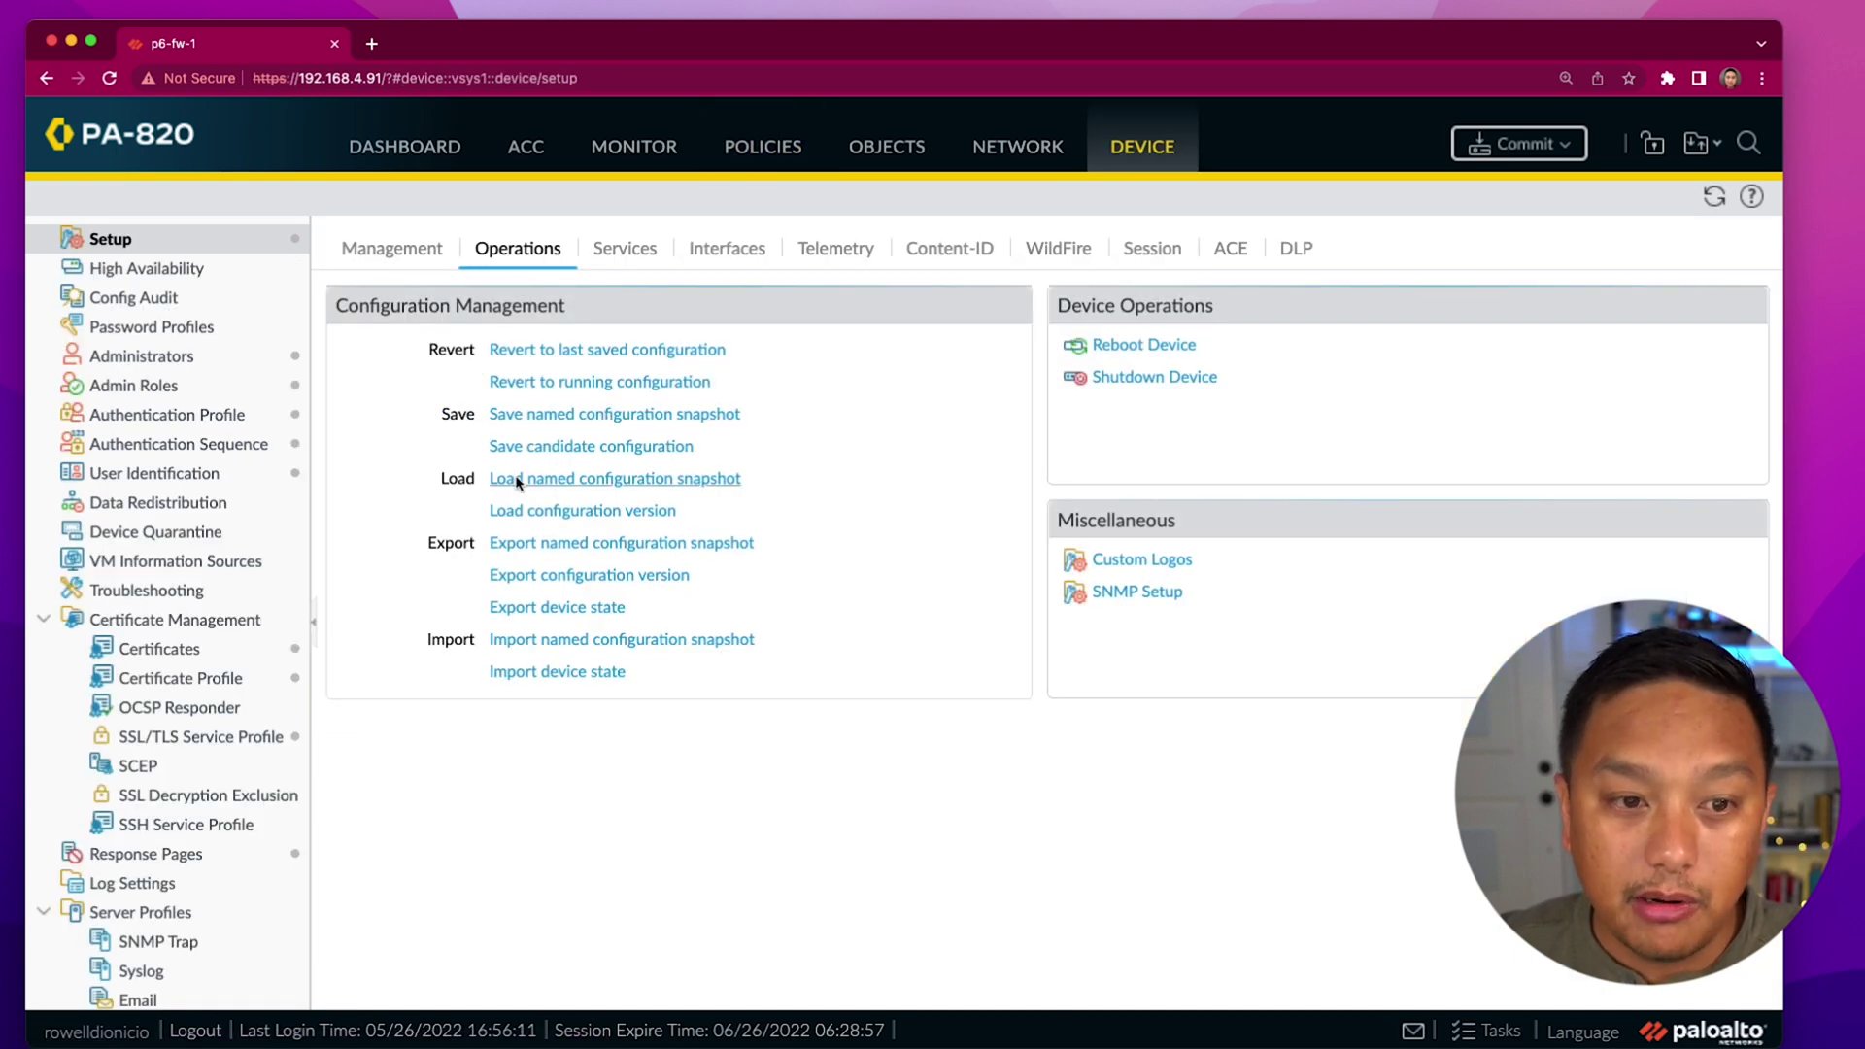
Step: Load configuration version 86 and open the Task Manager to check the load's status
{"action": "left_click", "coordinate": [567, 512]}
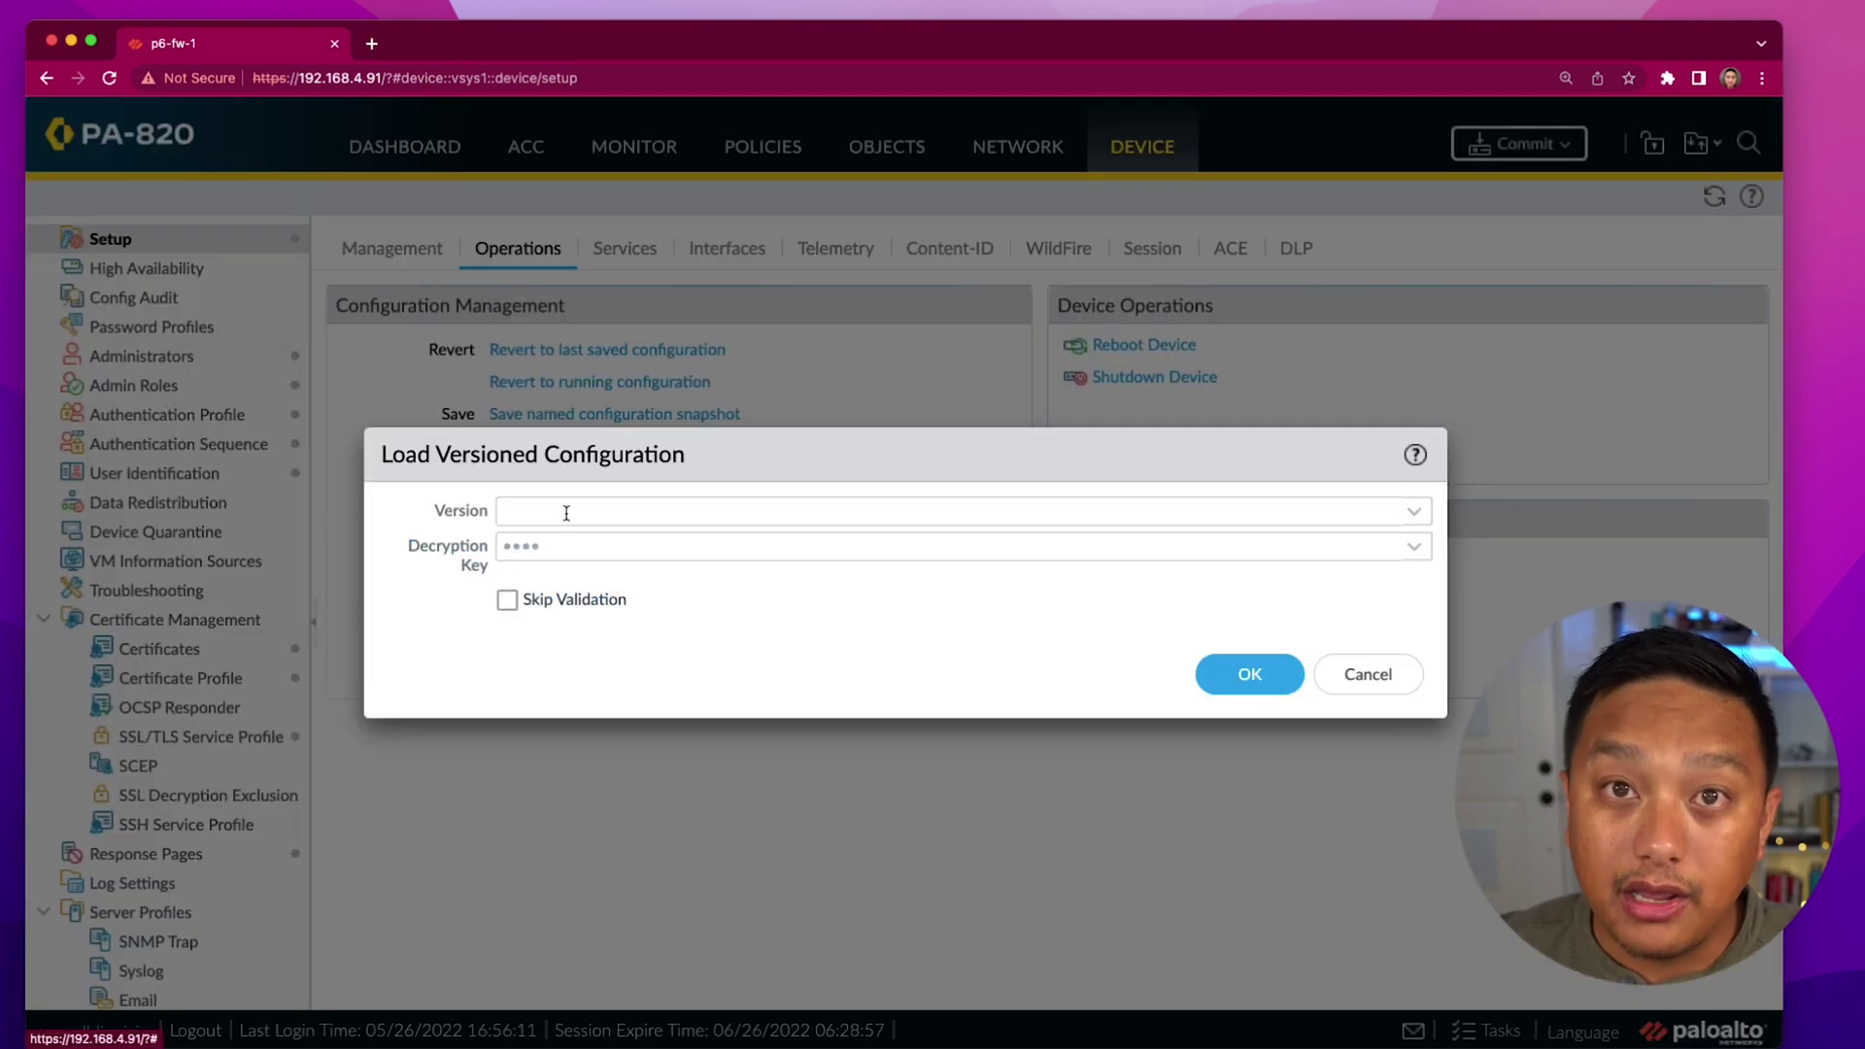
{"action": "left_click", "coordinate": [1414, 510]}
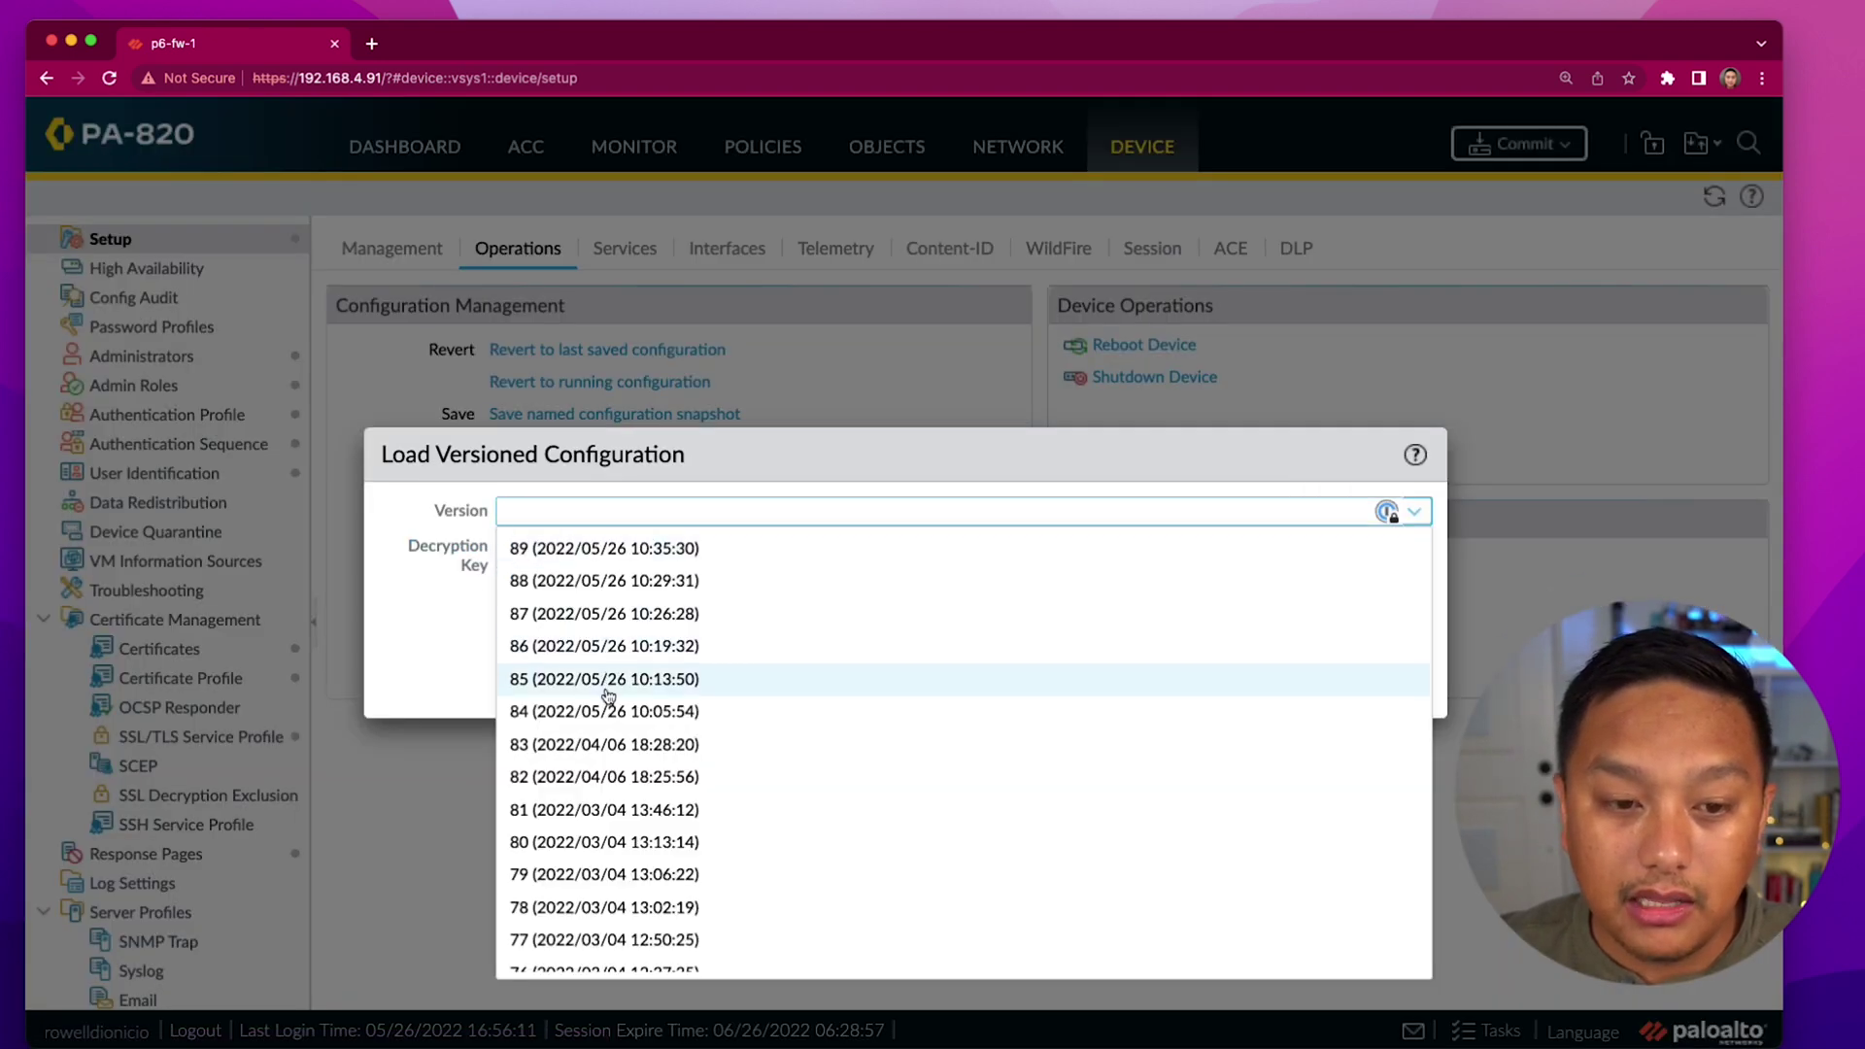
{"action": "left_click", "coordinate": [609, 646]}
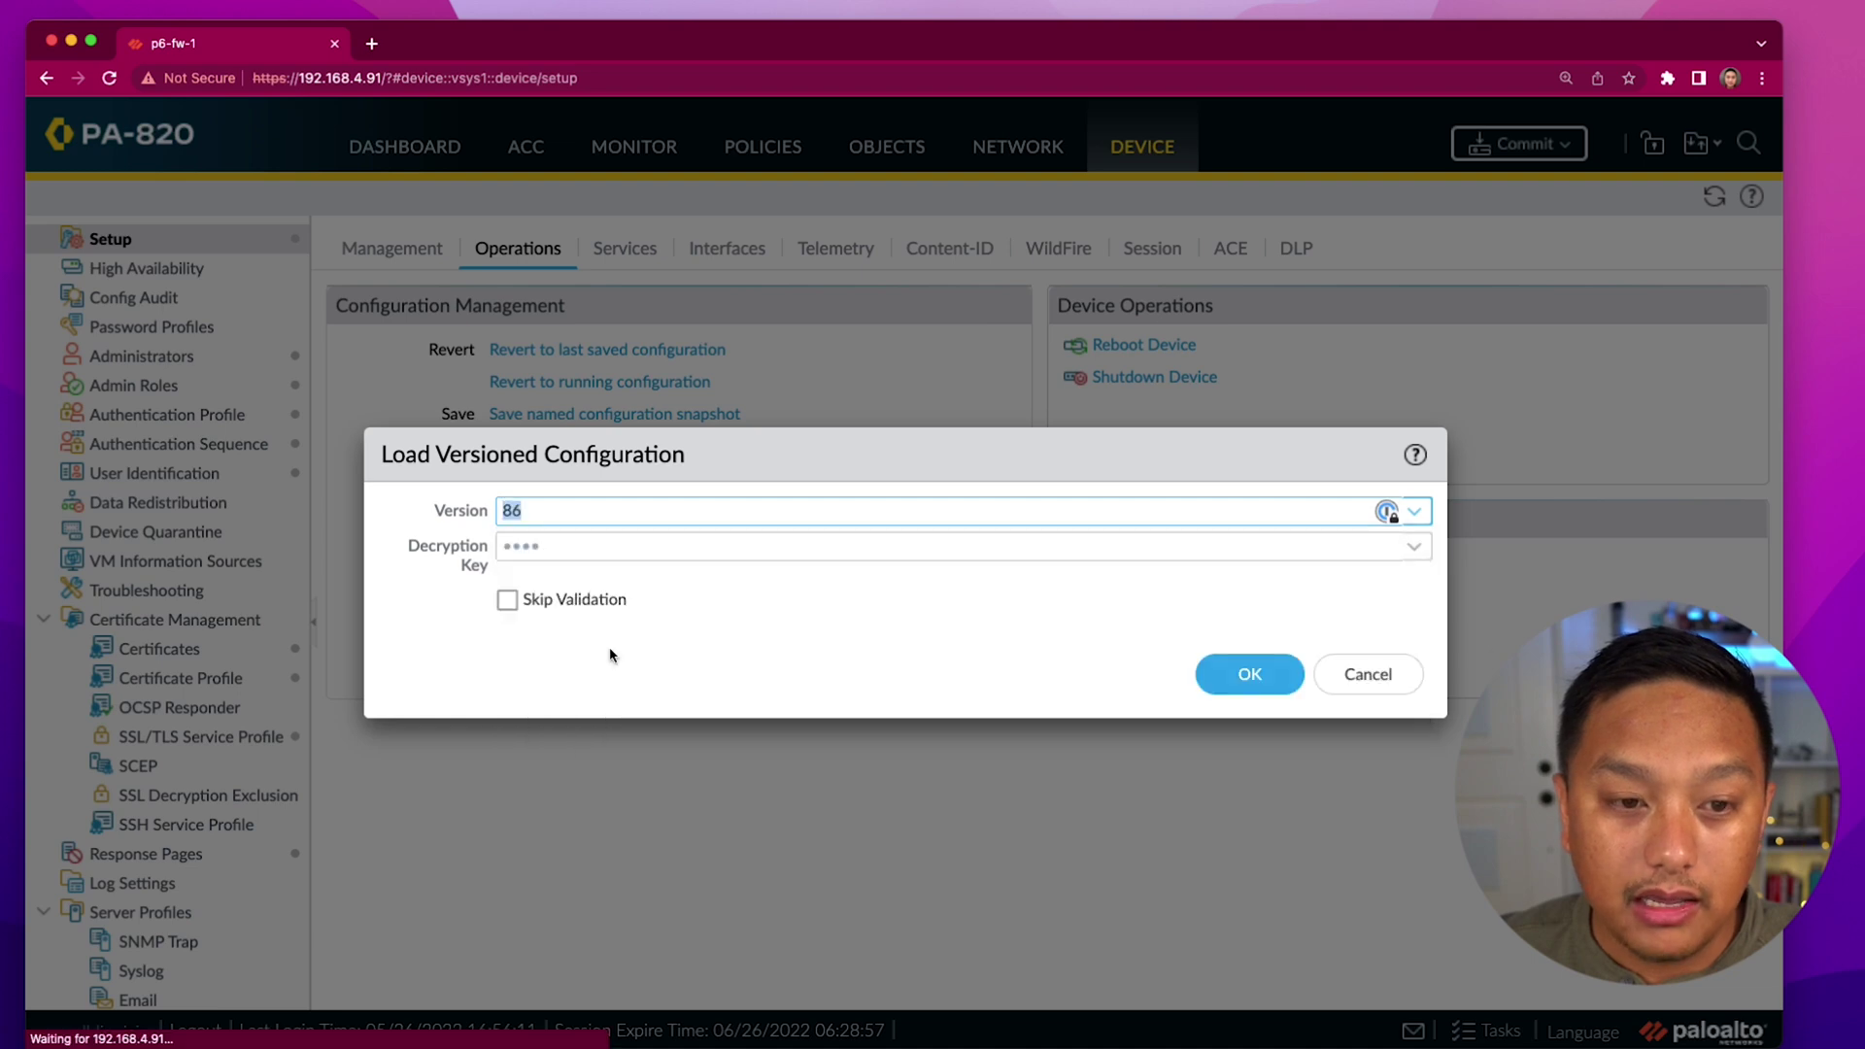
{"action": "left_click", "coordinate": [1259, 677]}
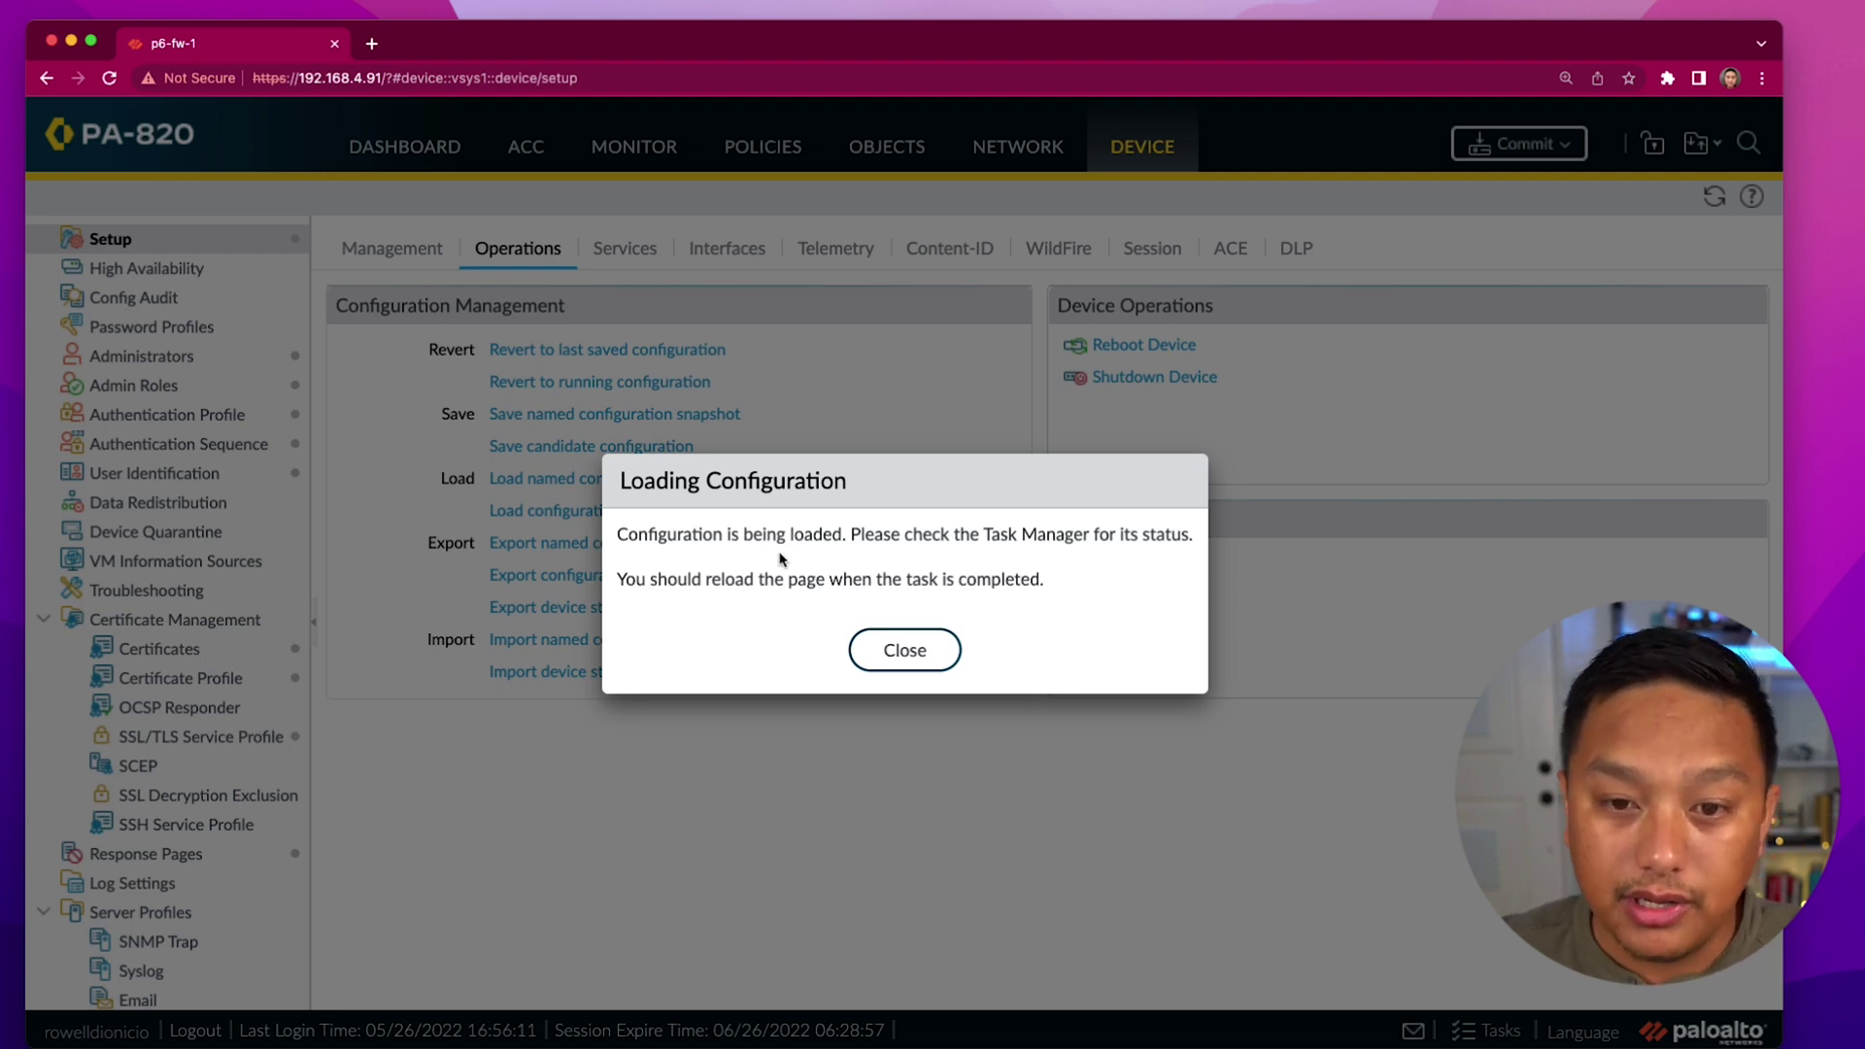
{"action": "left_click", "coordinate": [899, 649]}
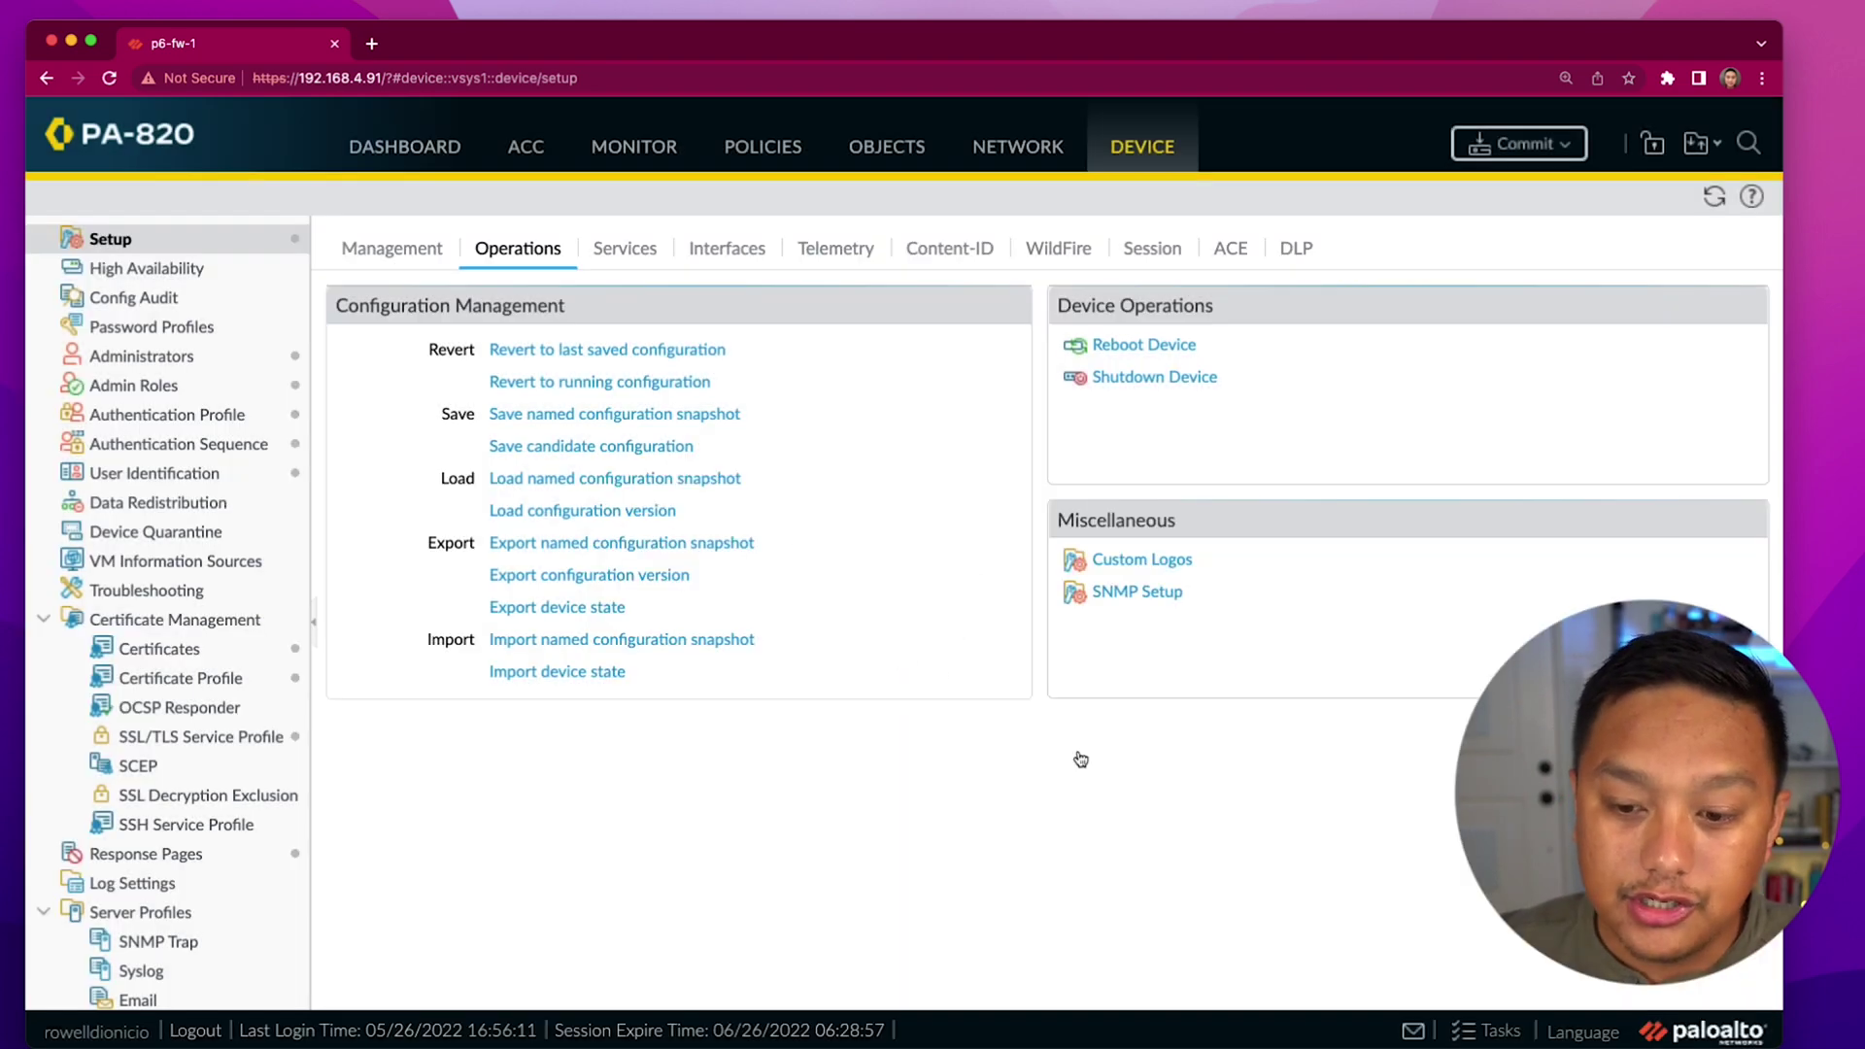
{"action": "left_click", "coordinate": [1497, 1032]}
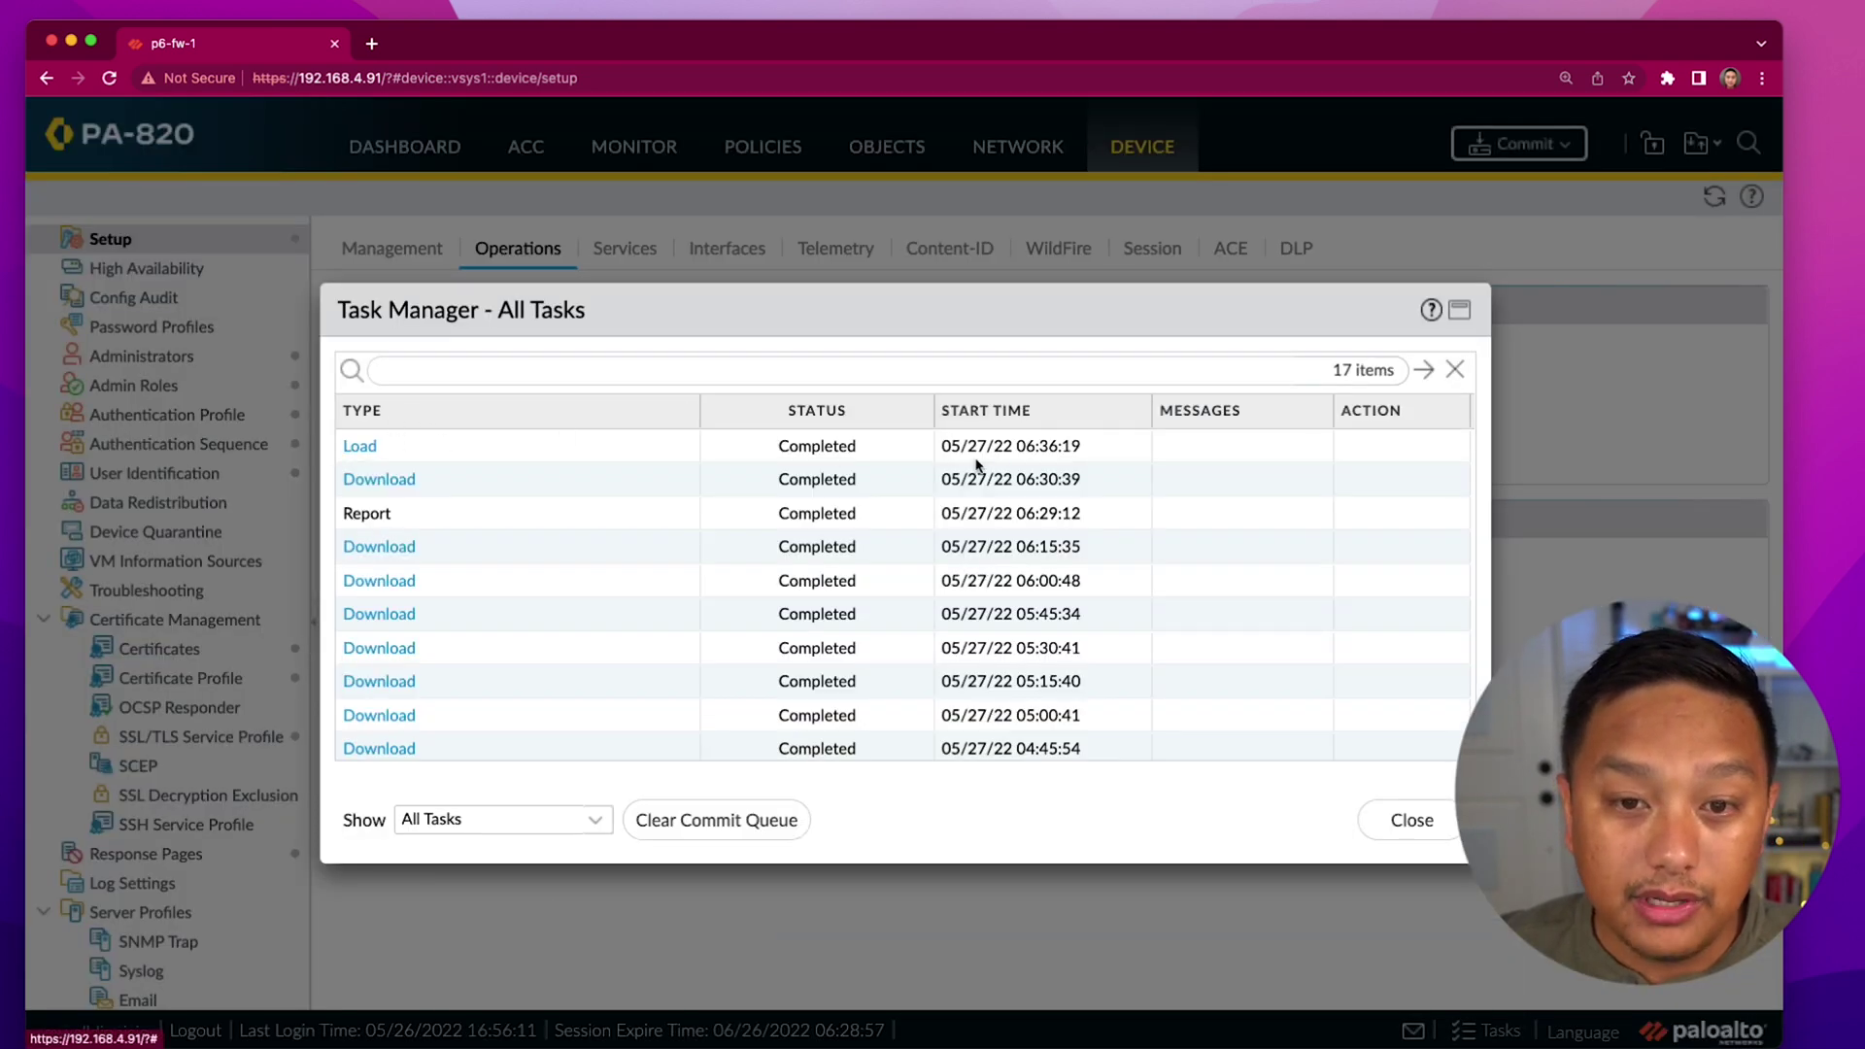
Step: View the security policy rules, preview the pending commit changes with 10 lines of context, and cancel the commit
{"action": "left_click", "coordinate": [1402, 826]}
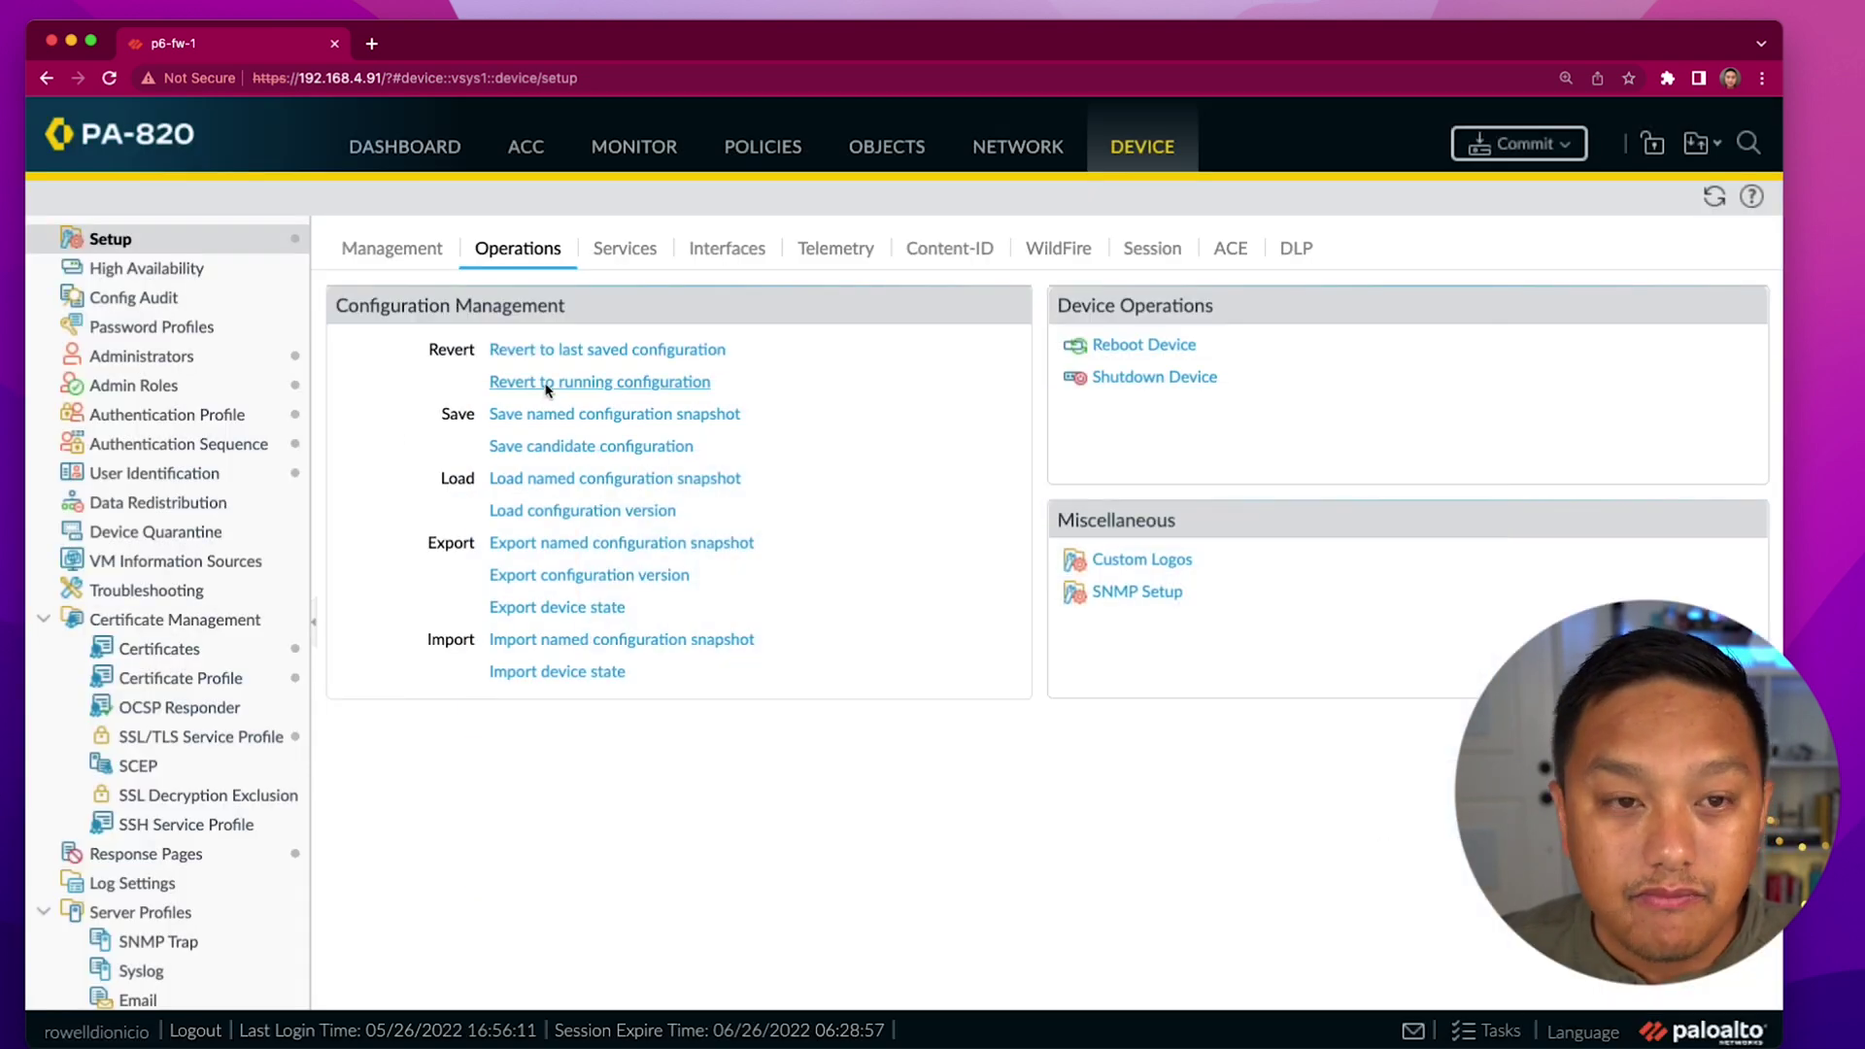
{"action": "left_click", "coordinate": [791, 165]}
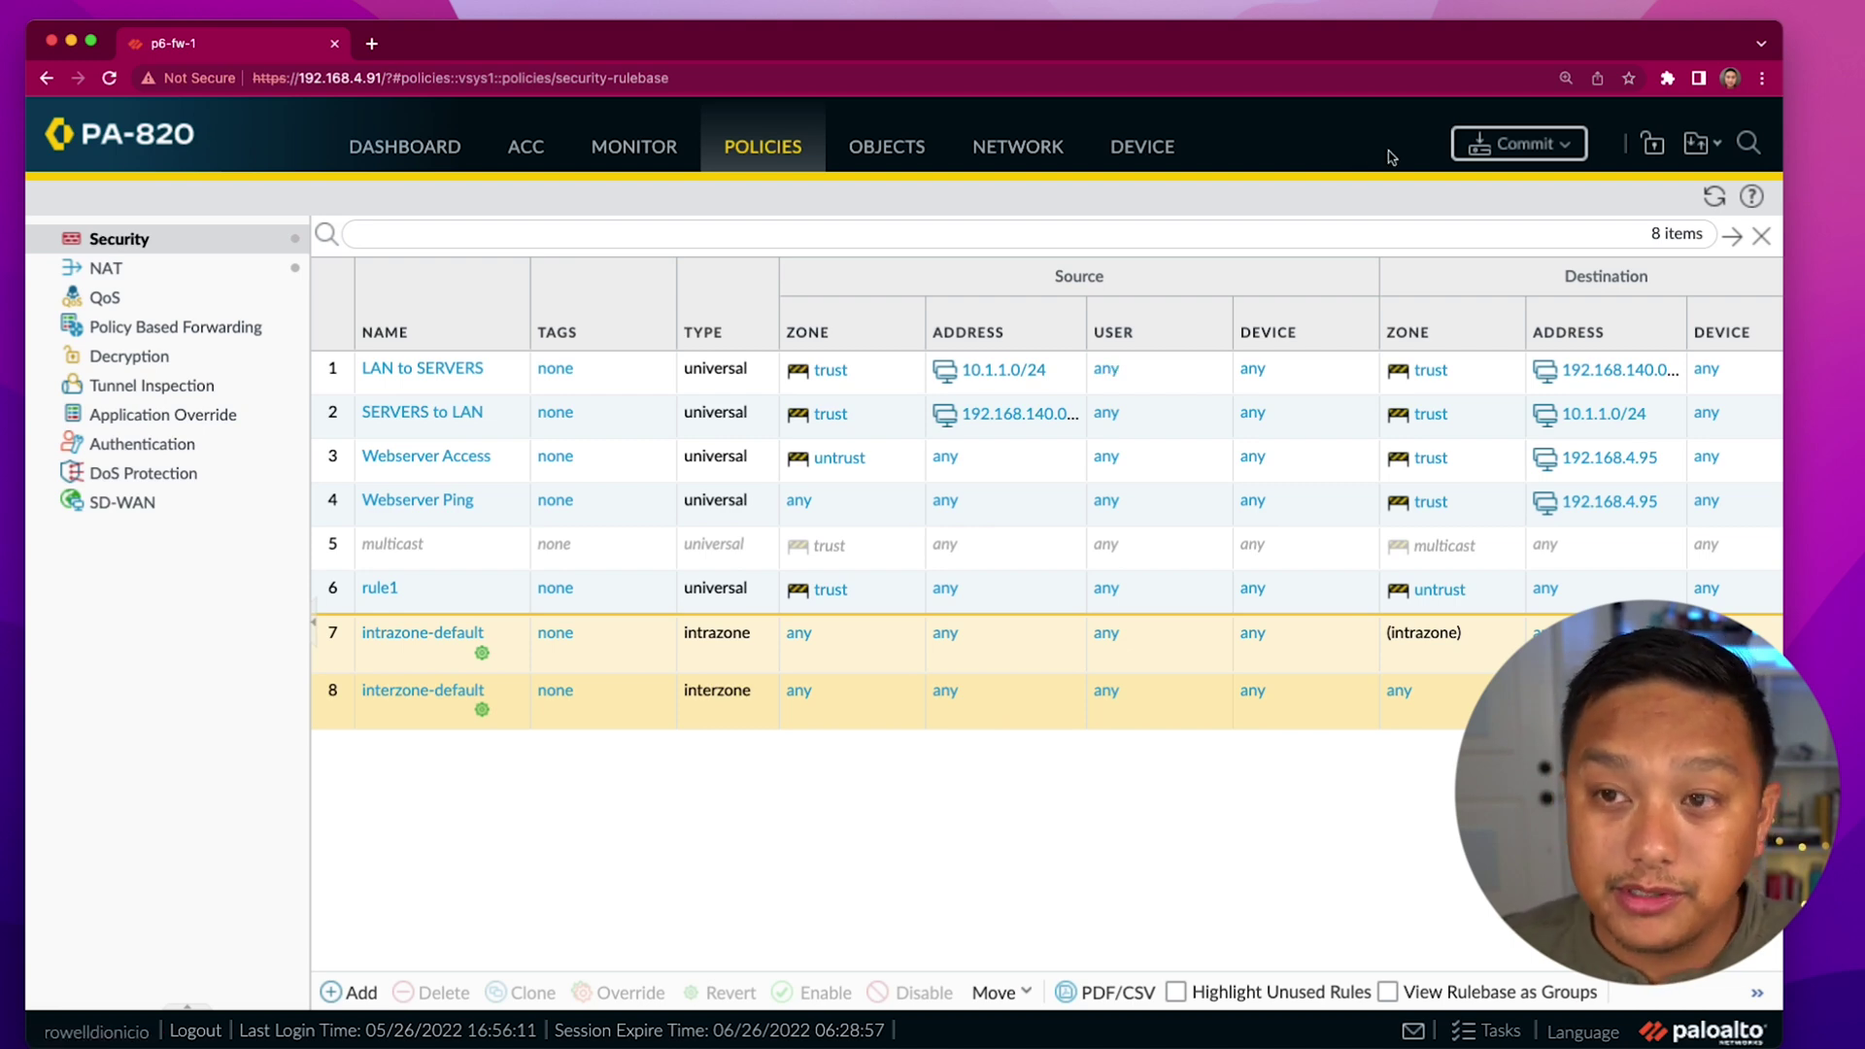
{"action": "left_click", "coordinate": [1523, 145]}
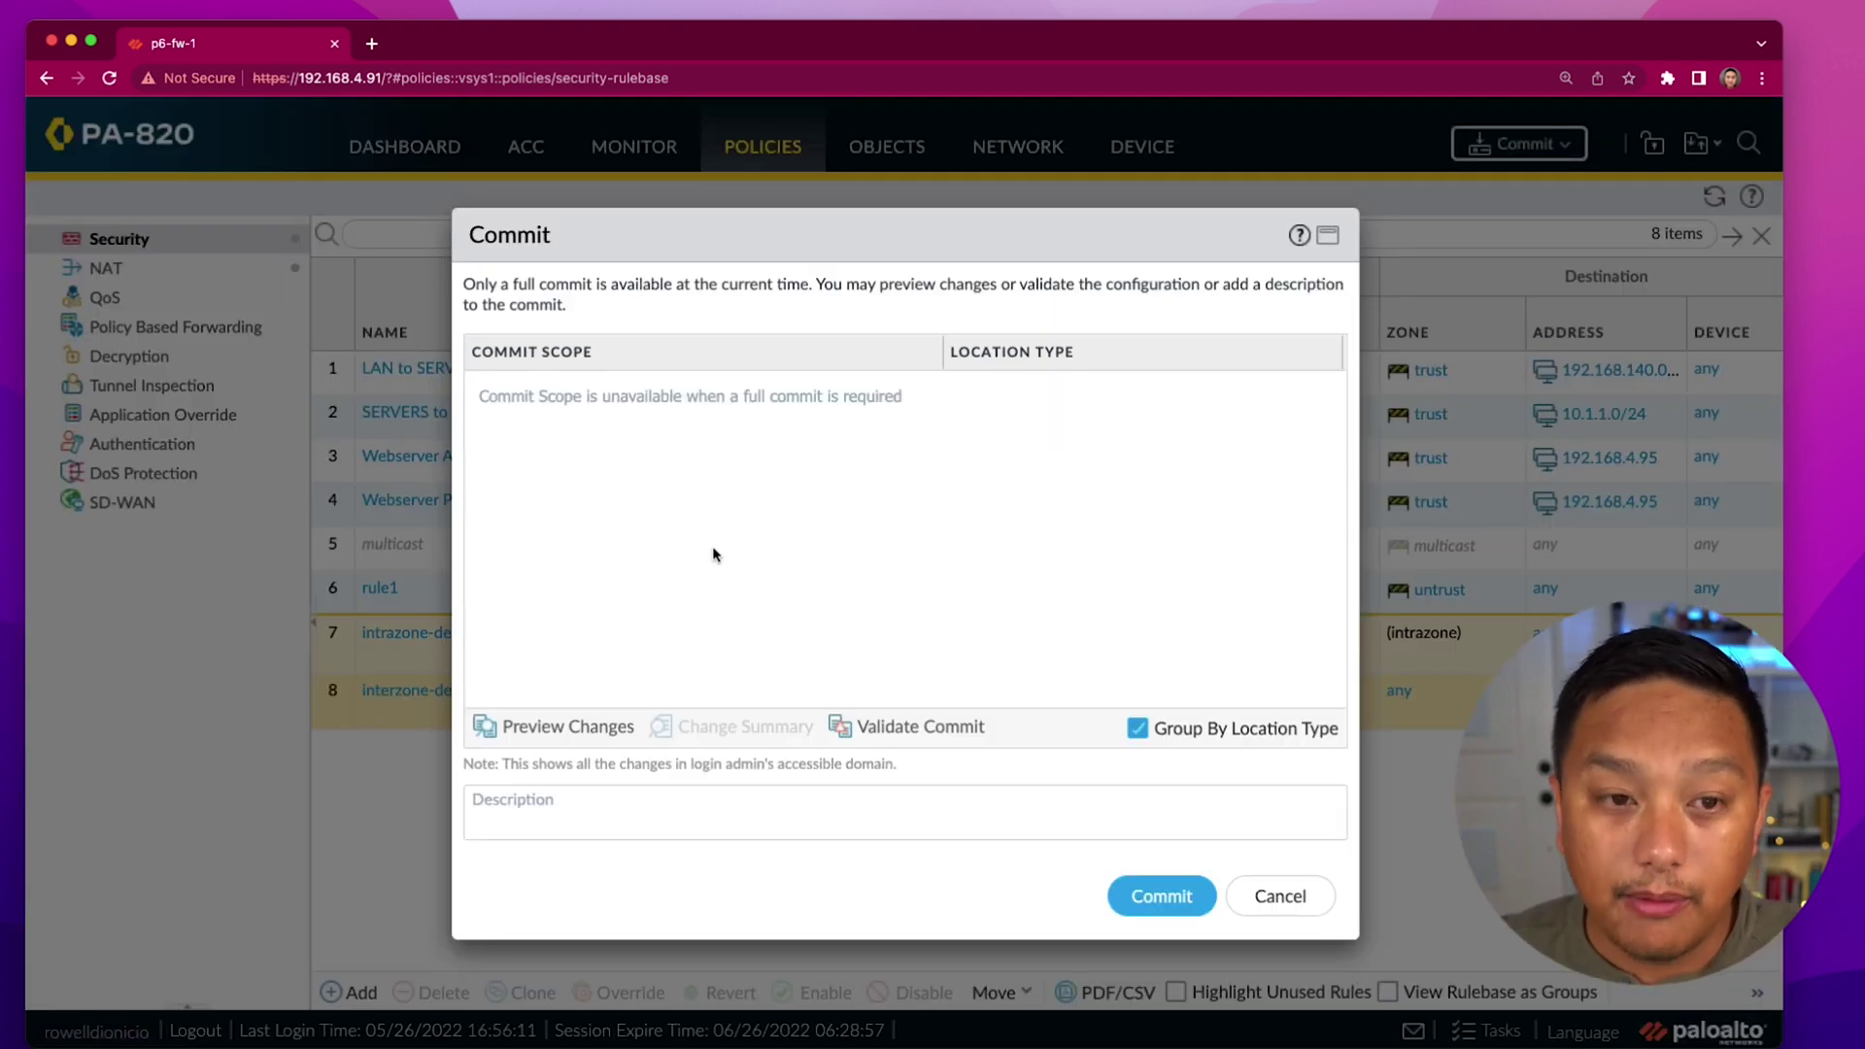
{"action": "left_click", "coordinate": [558, 728]}
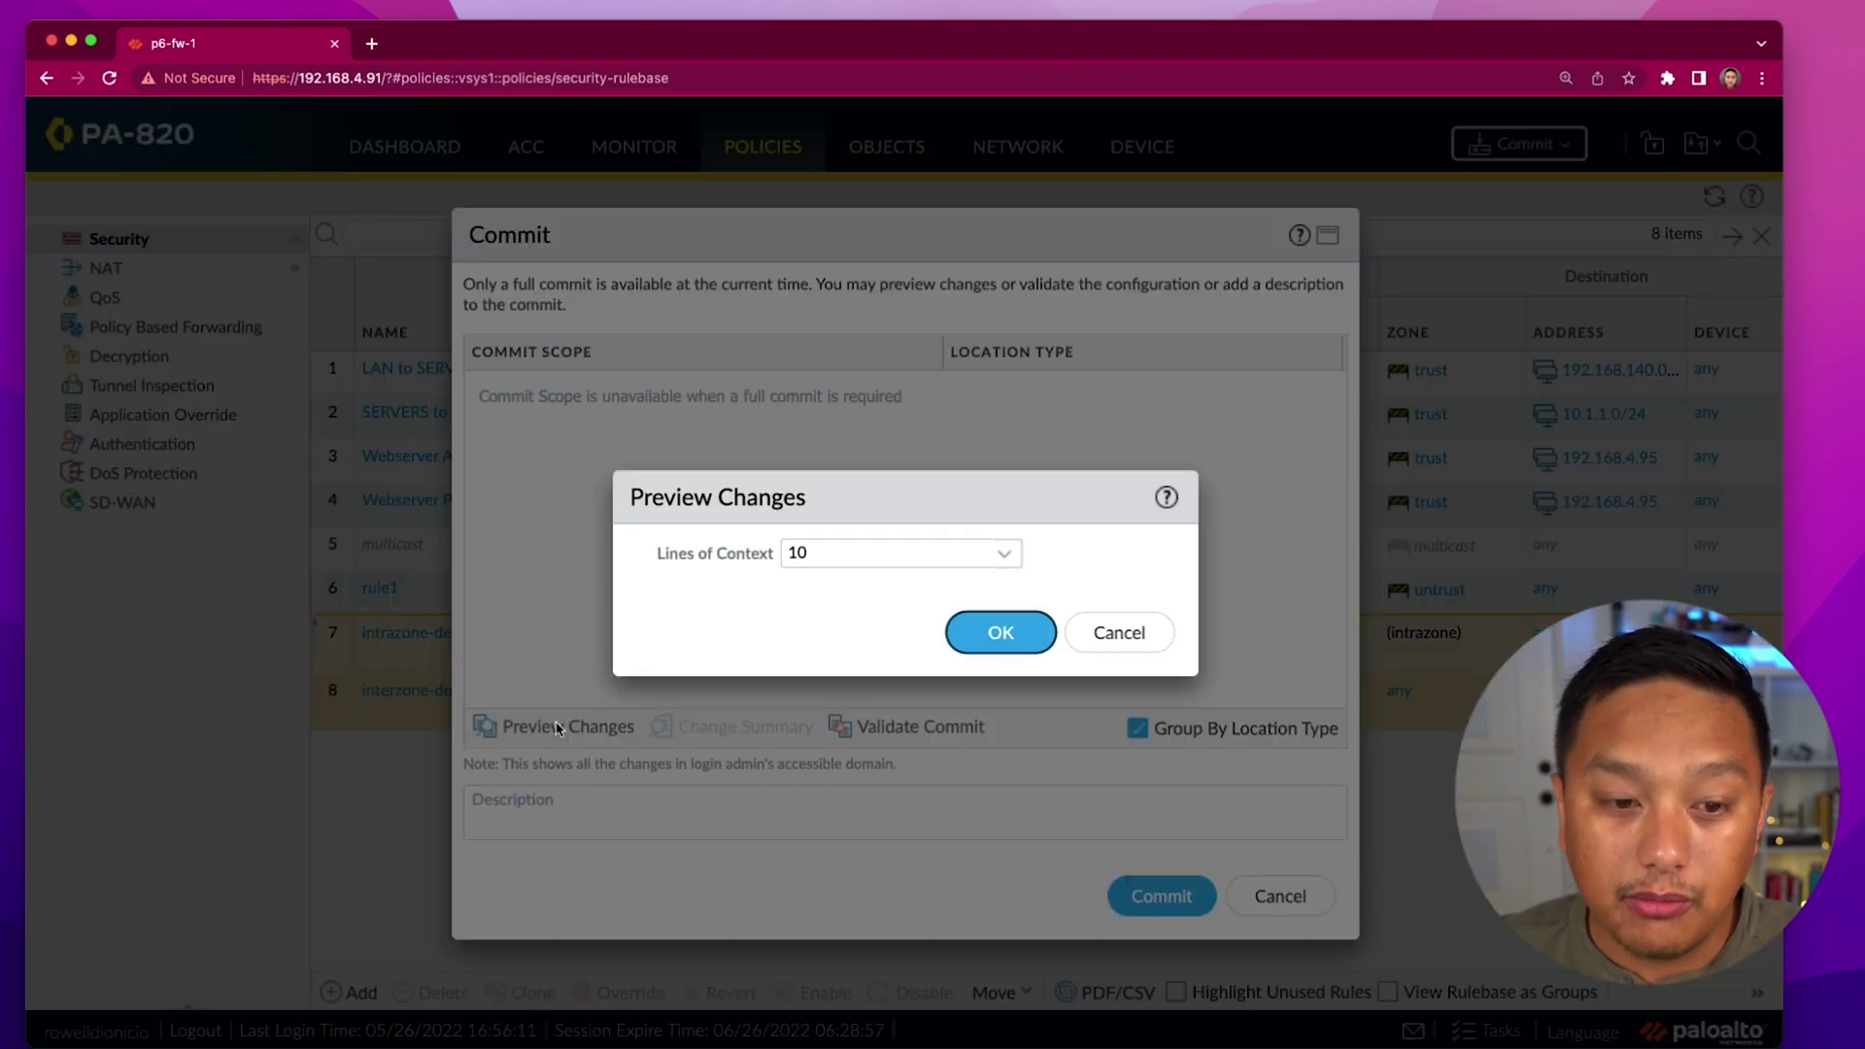
{"action": "left_click", "coordinate": [982, 641]}
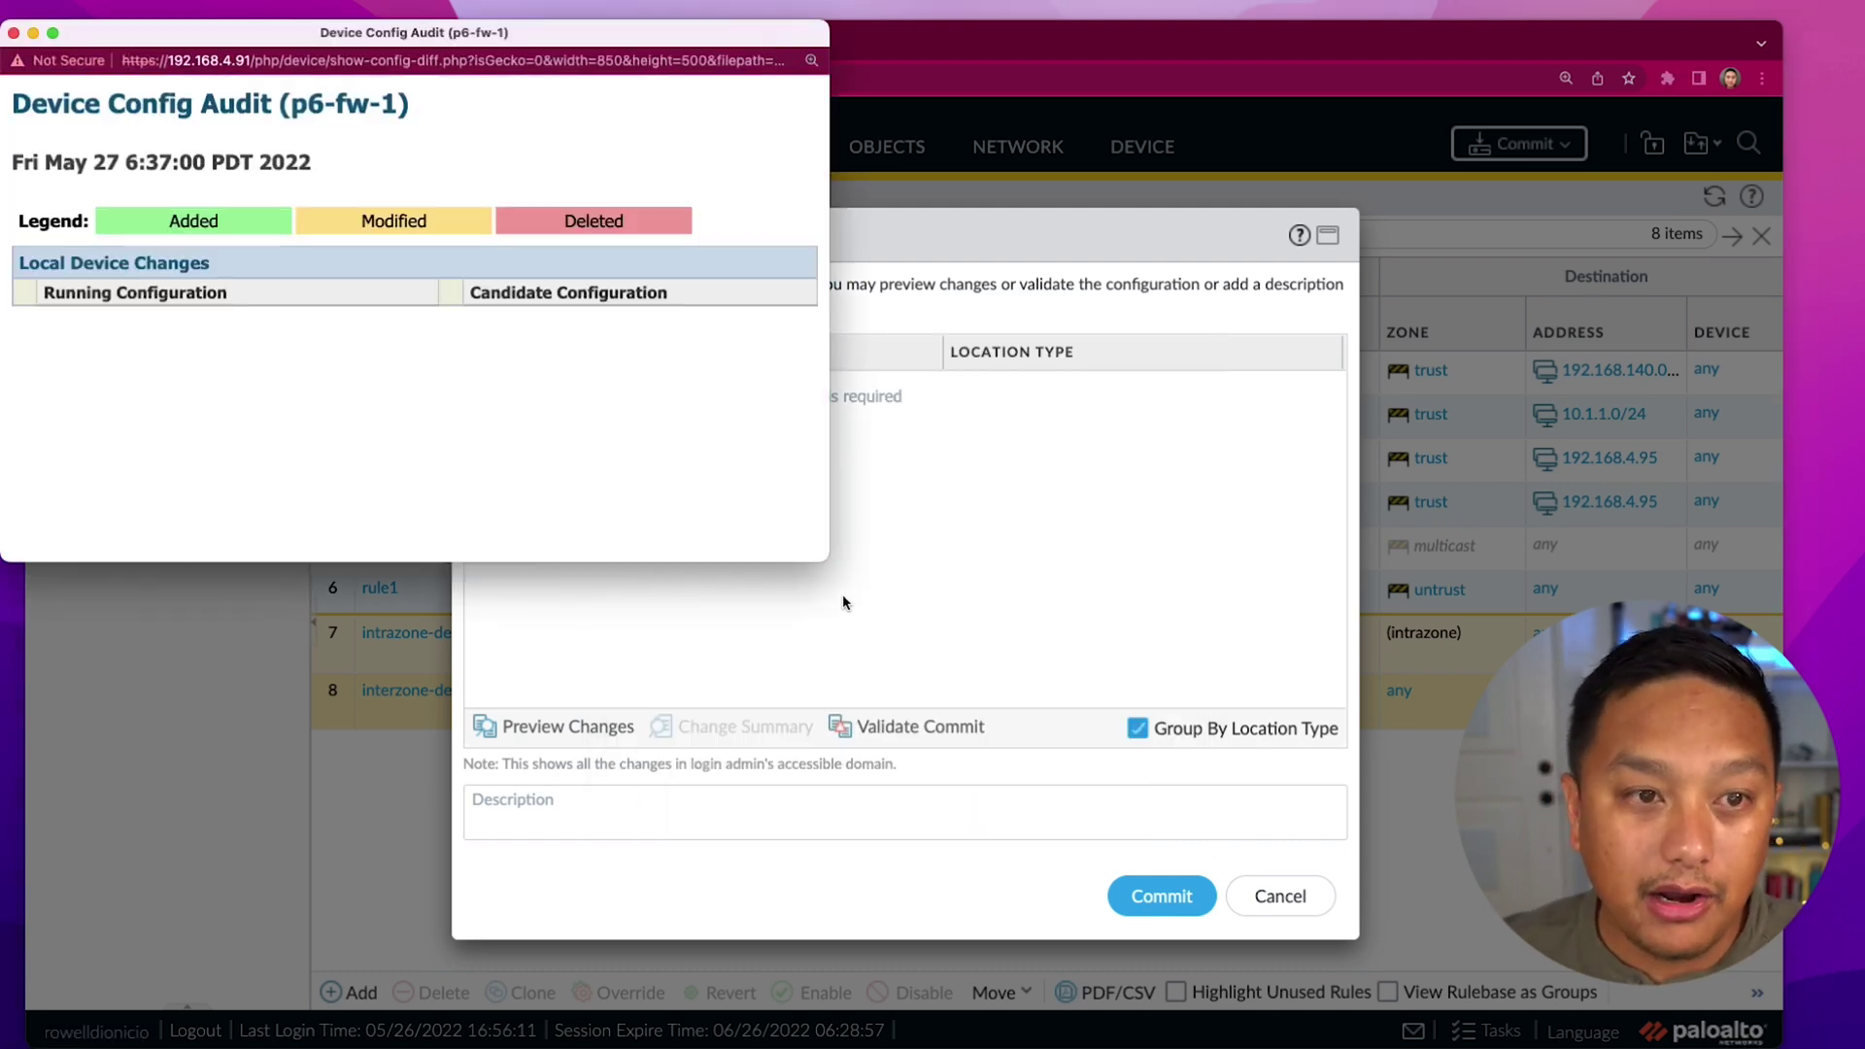
{"action": "left_click_drag", "start_coordinate": [826, 555], "coordinate": [1214, 816]}
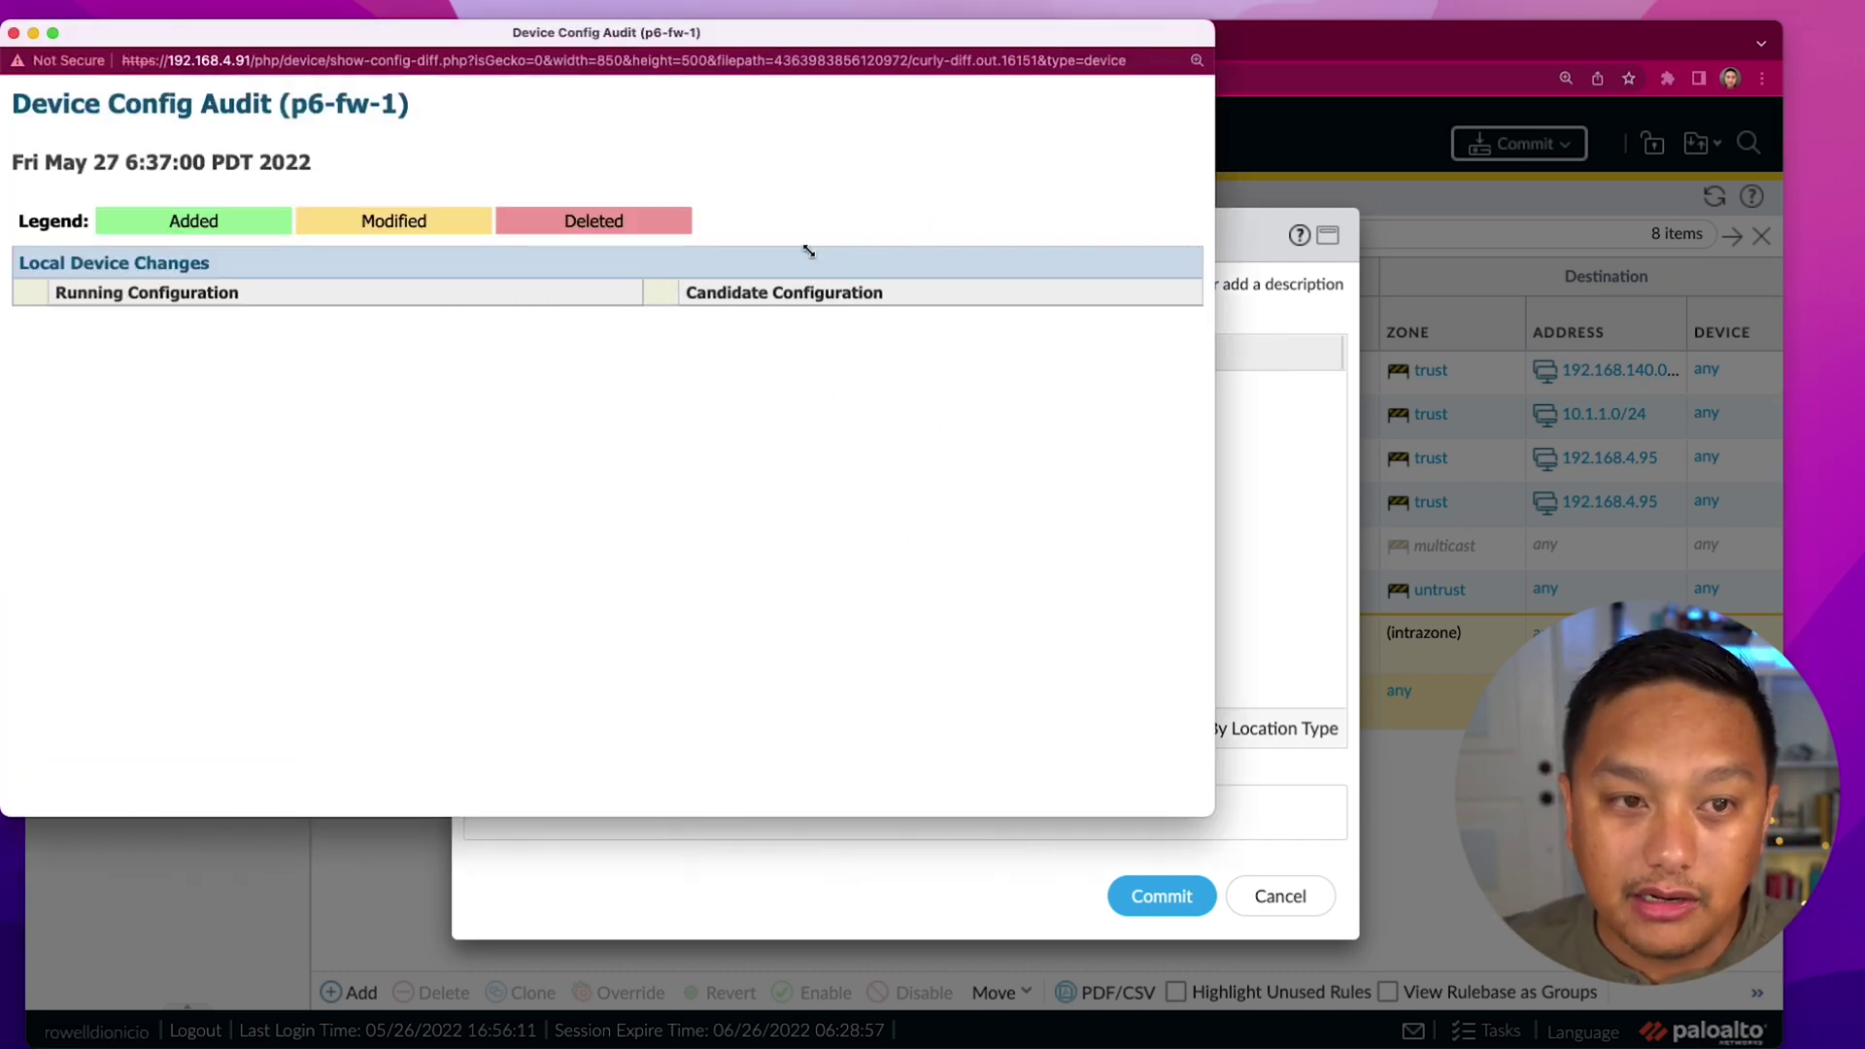
{"action": "left_click", "coordinate": [14, 35]}
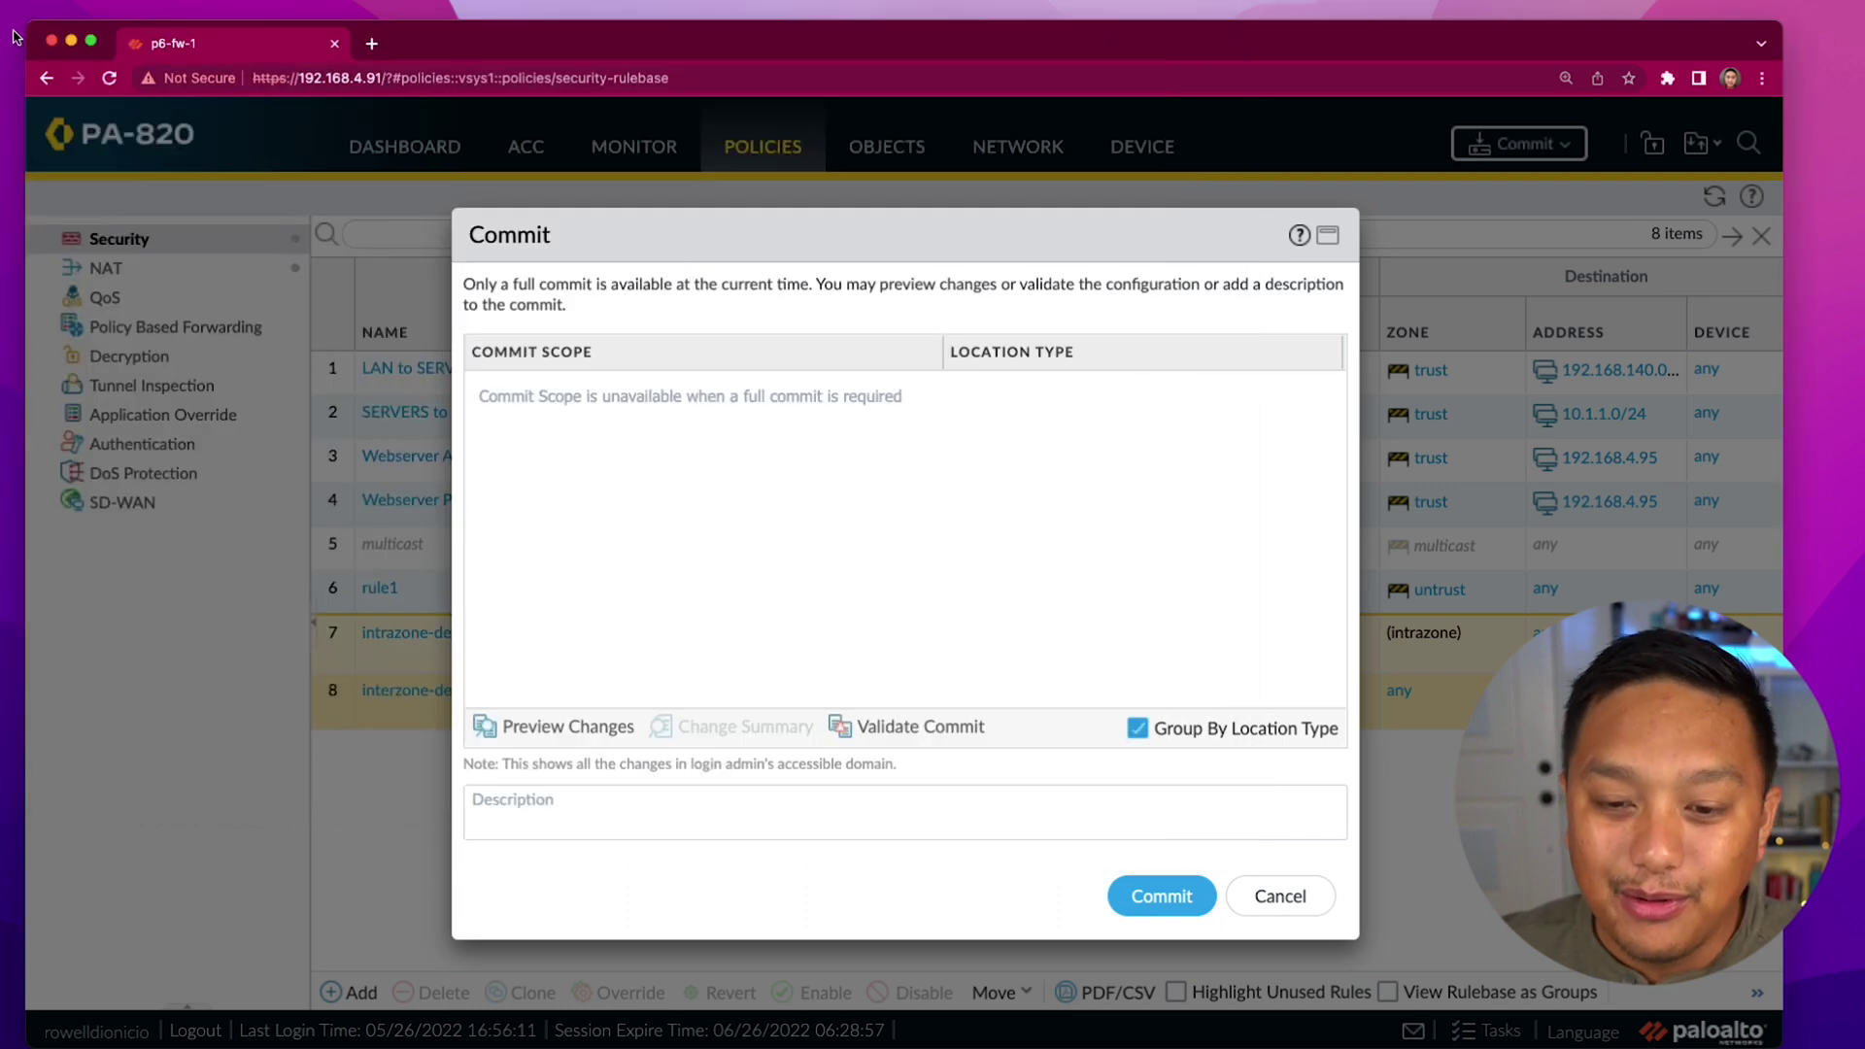
{"action": "left_click", "coordinate": [1290, 894]}
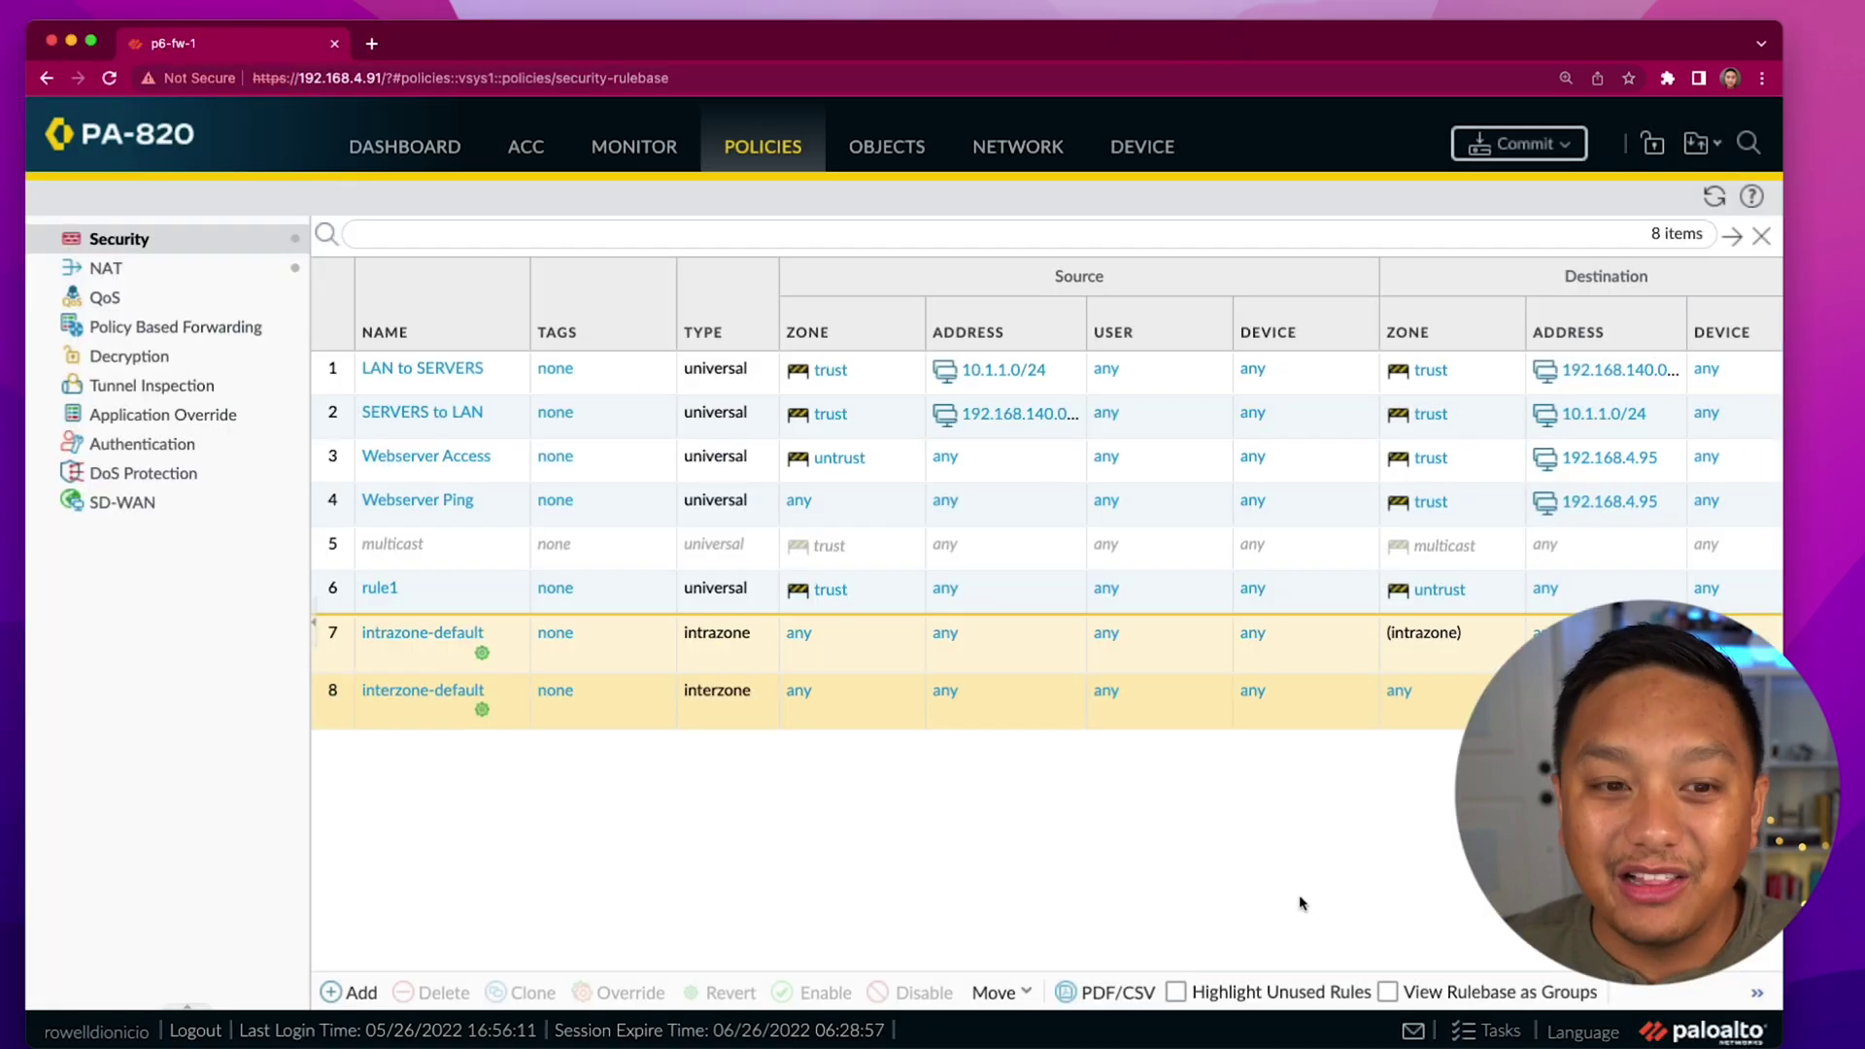
Step: Load configuration version 88 from the device's configuration management operations and dismiss the loading notice
{"action": "left_click", "coordinate": [1140, 151]}
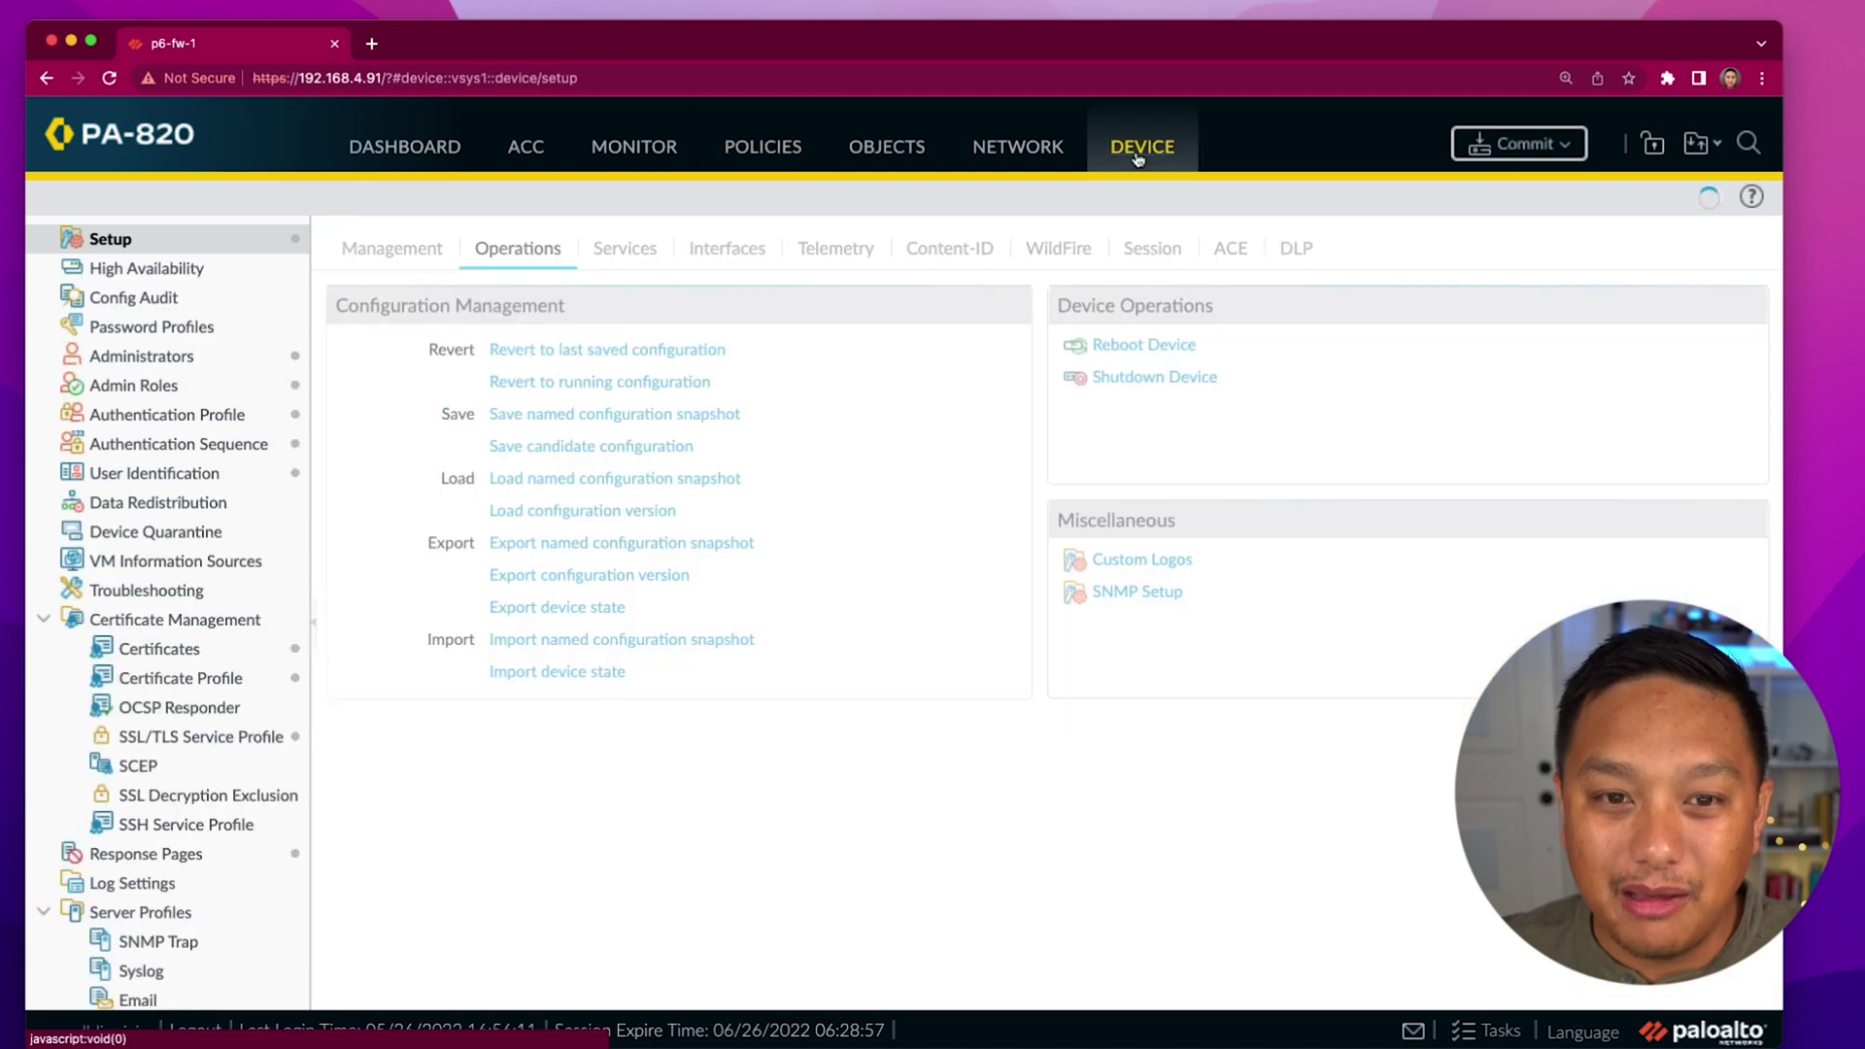
{"action": "left_click", "coordinate": [586, 511]}
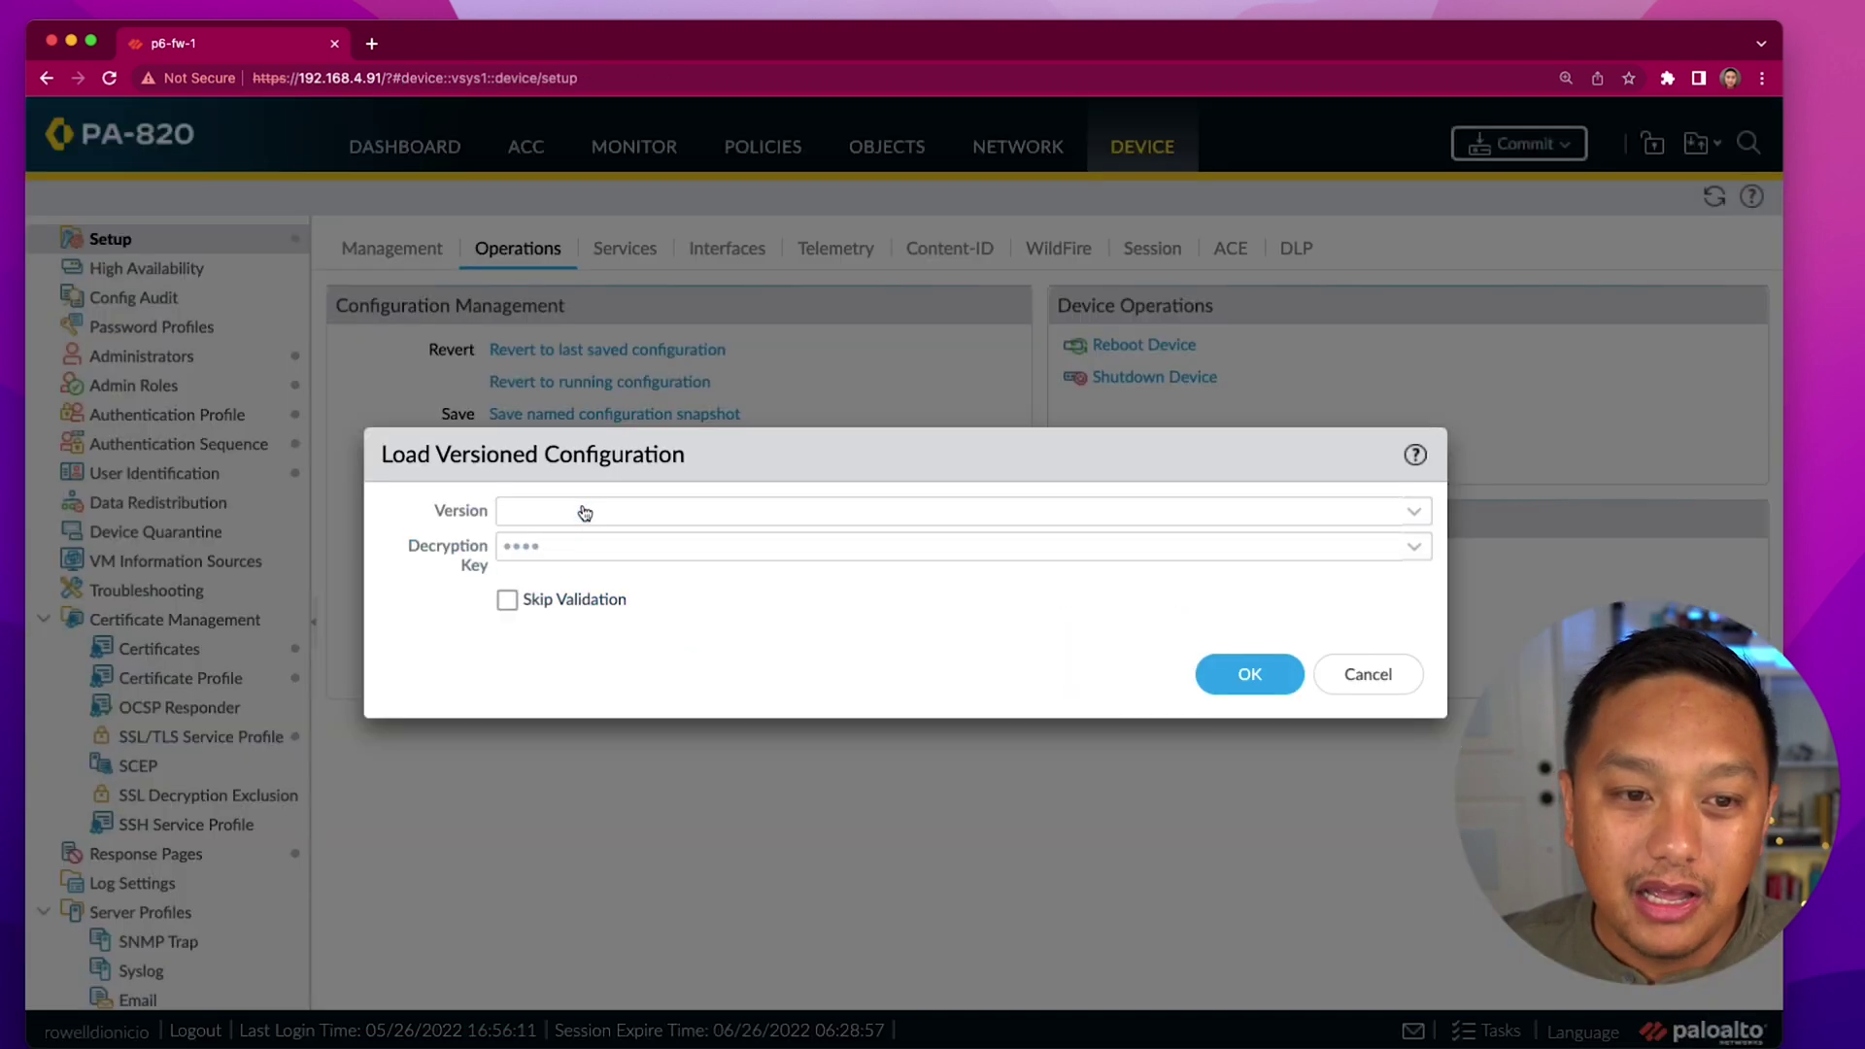
{"action": "left_click", "coordinate": [1416, 515]}
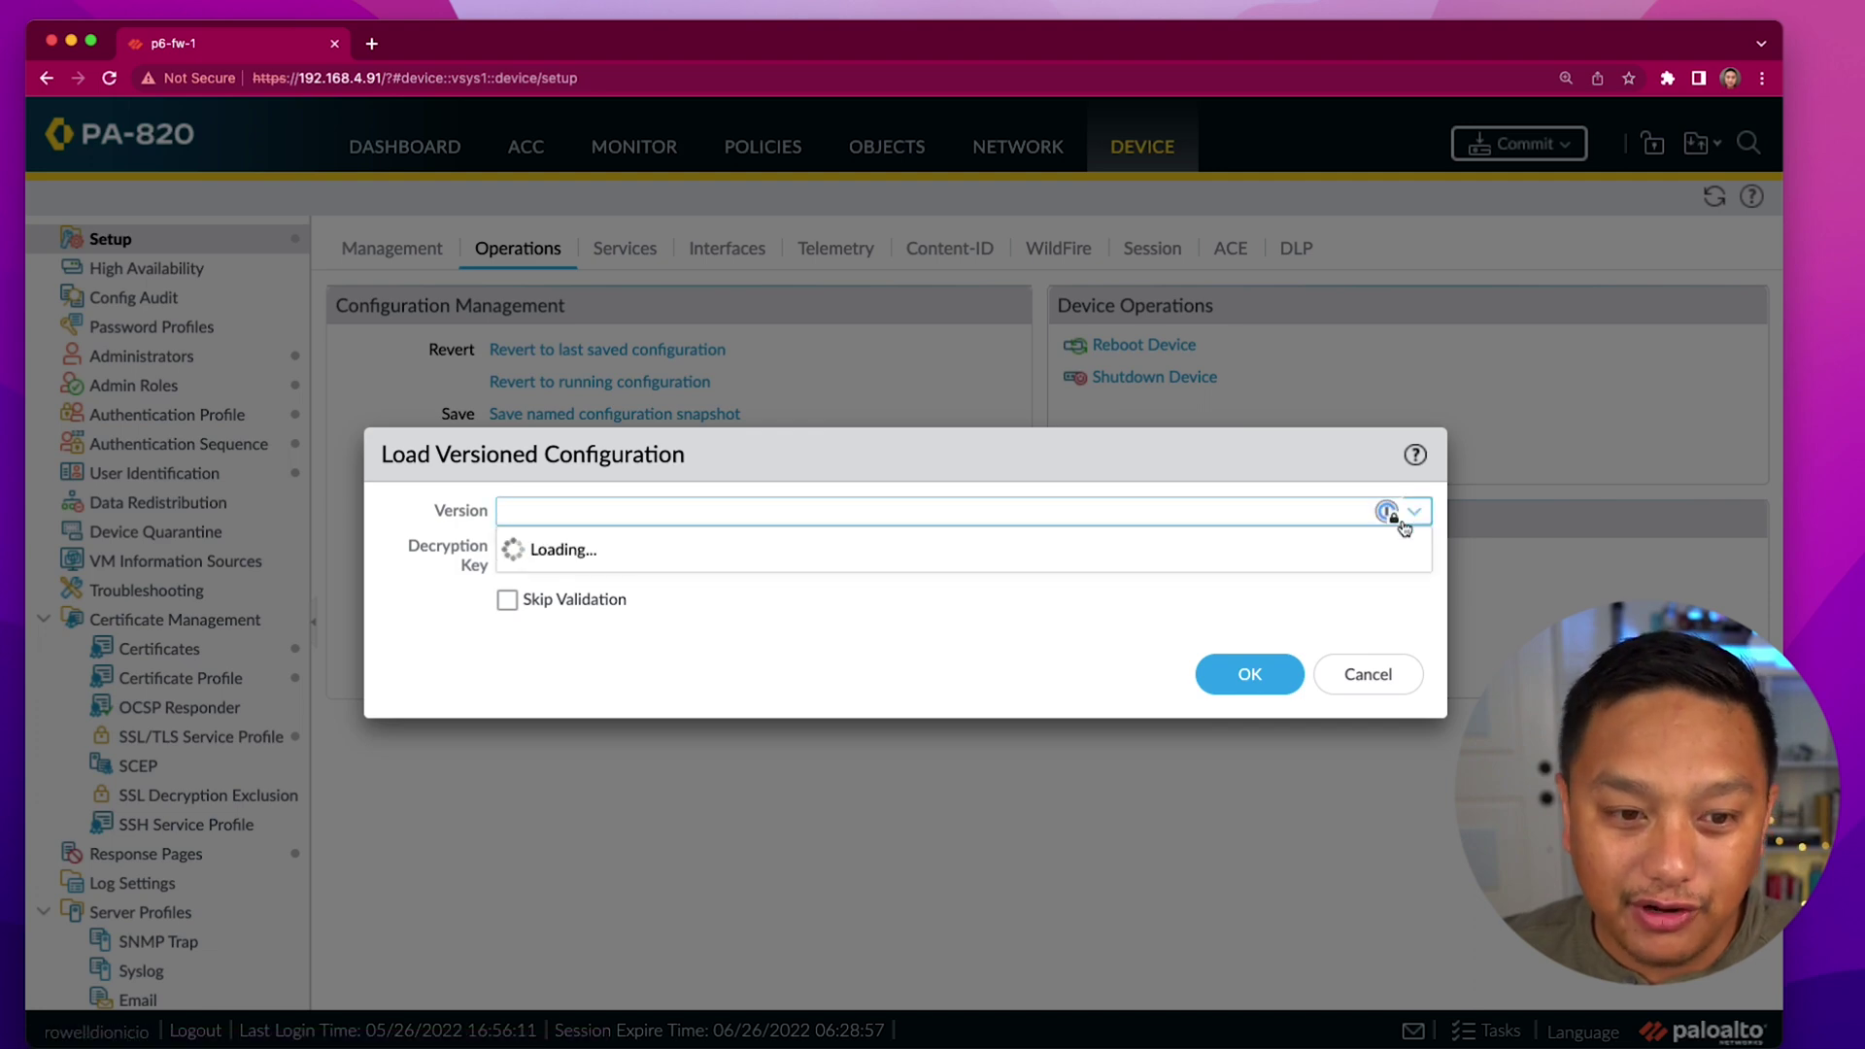
{"action": "left_click", "coordinate": [668, 580]}
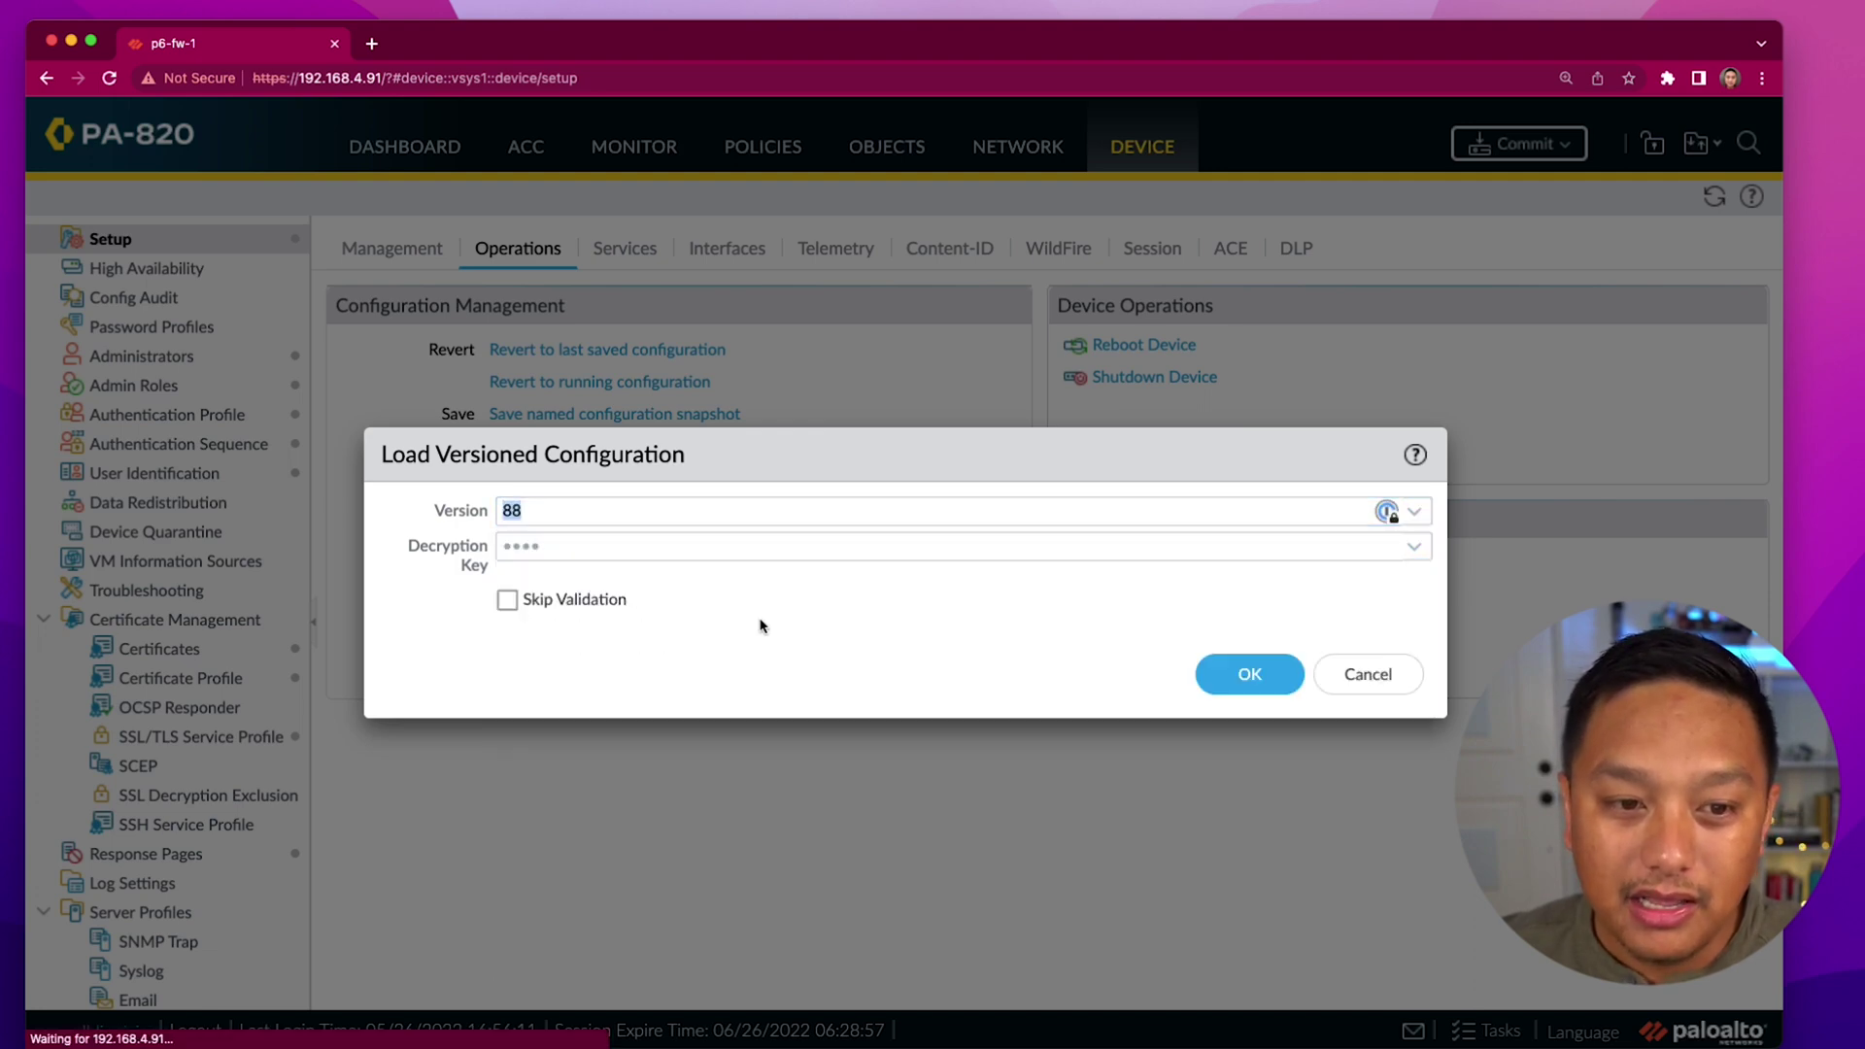
{"action": "left_click", "coordinate": [1250, 675]}
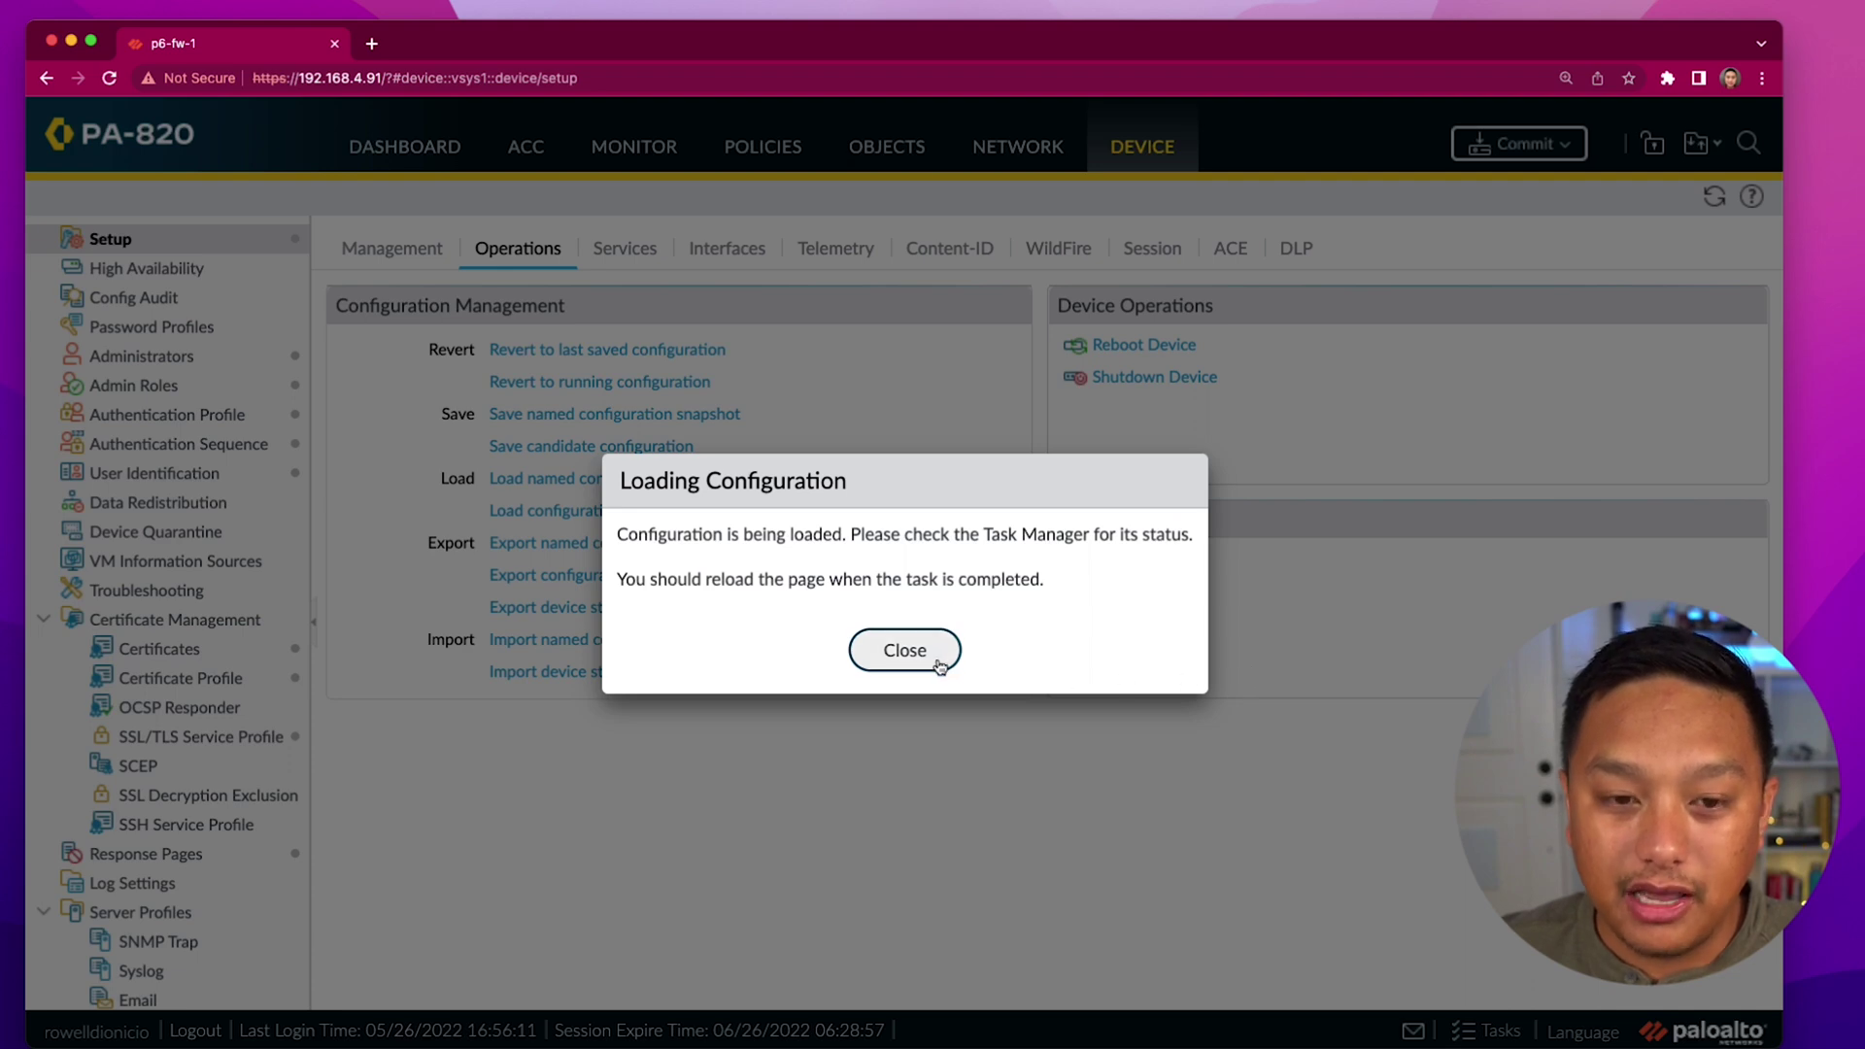
{"action": "left_click", "coordinate": [904, 651]}
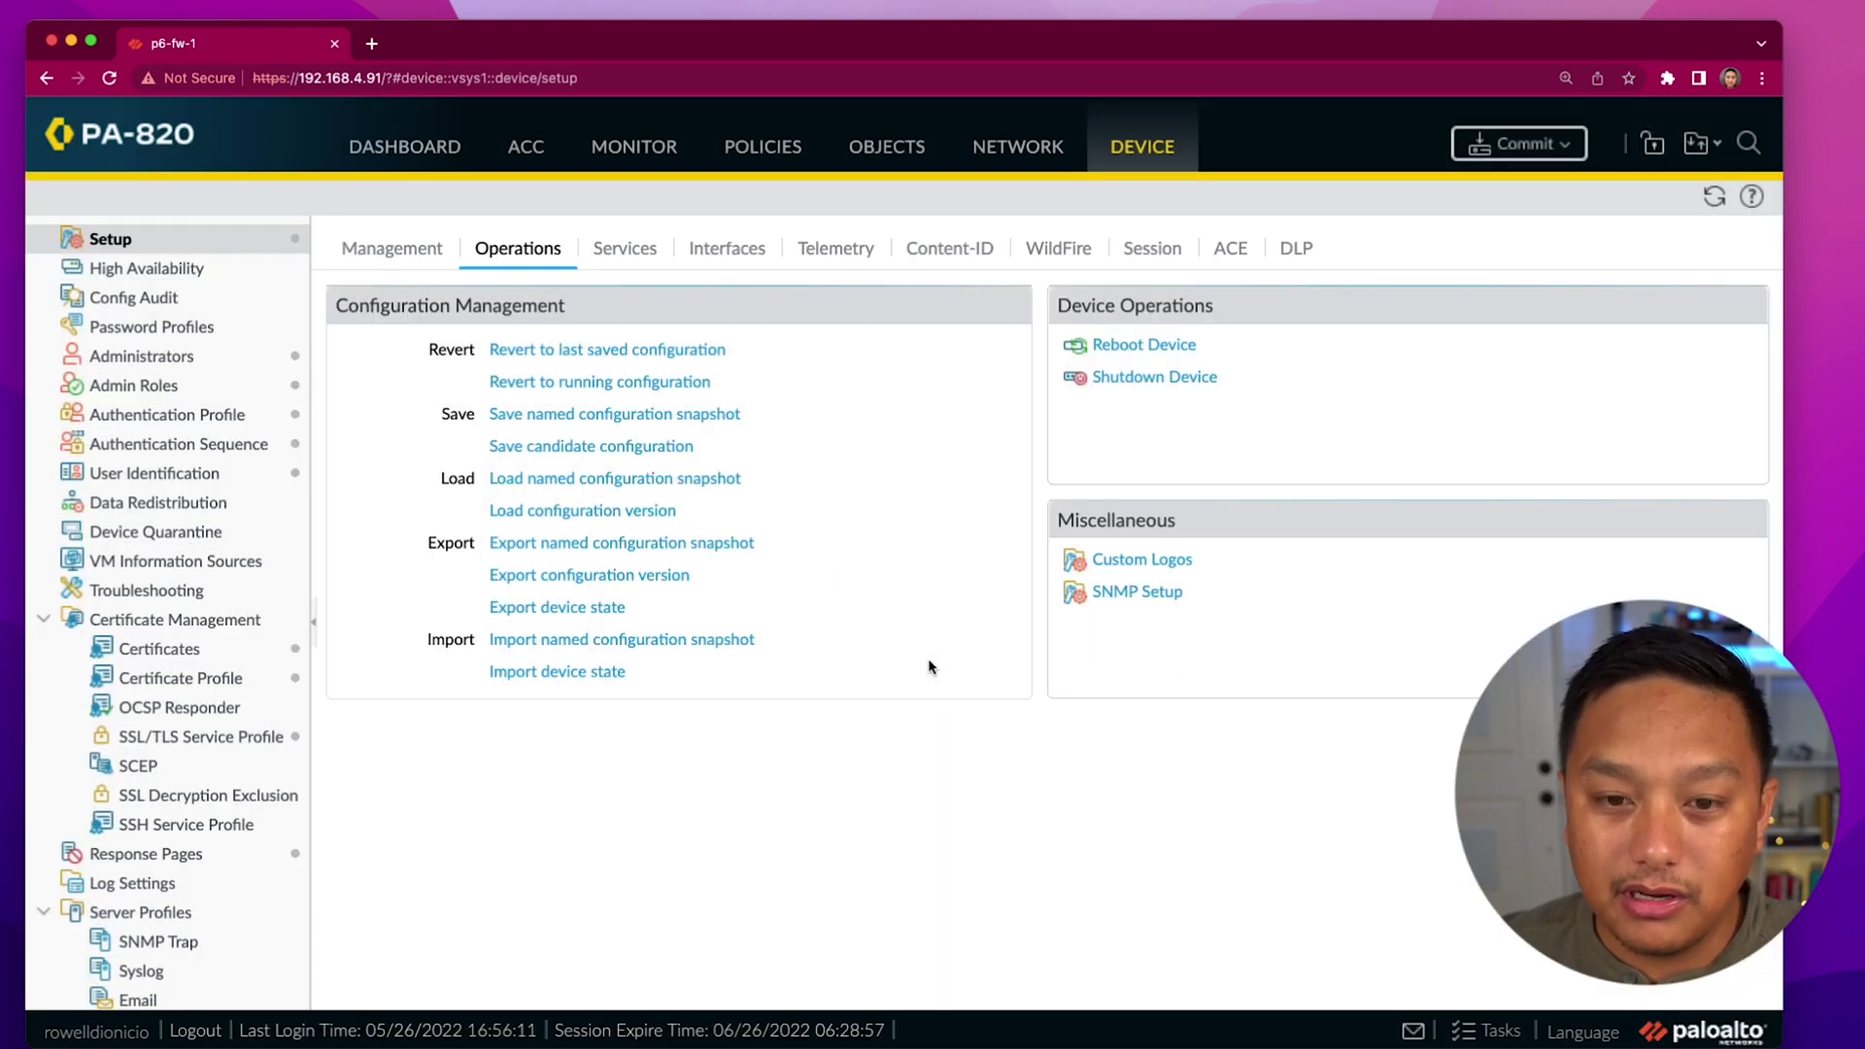
Step: View the security policy rules and preview the commit changes with 10 lines of context in an enlarged audit window
{"action": "left_click", "coordinate": [777, 152]}
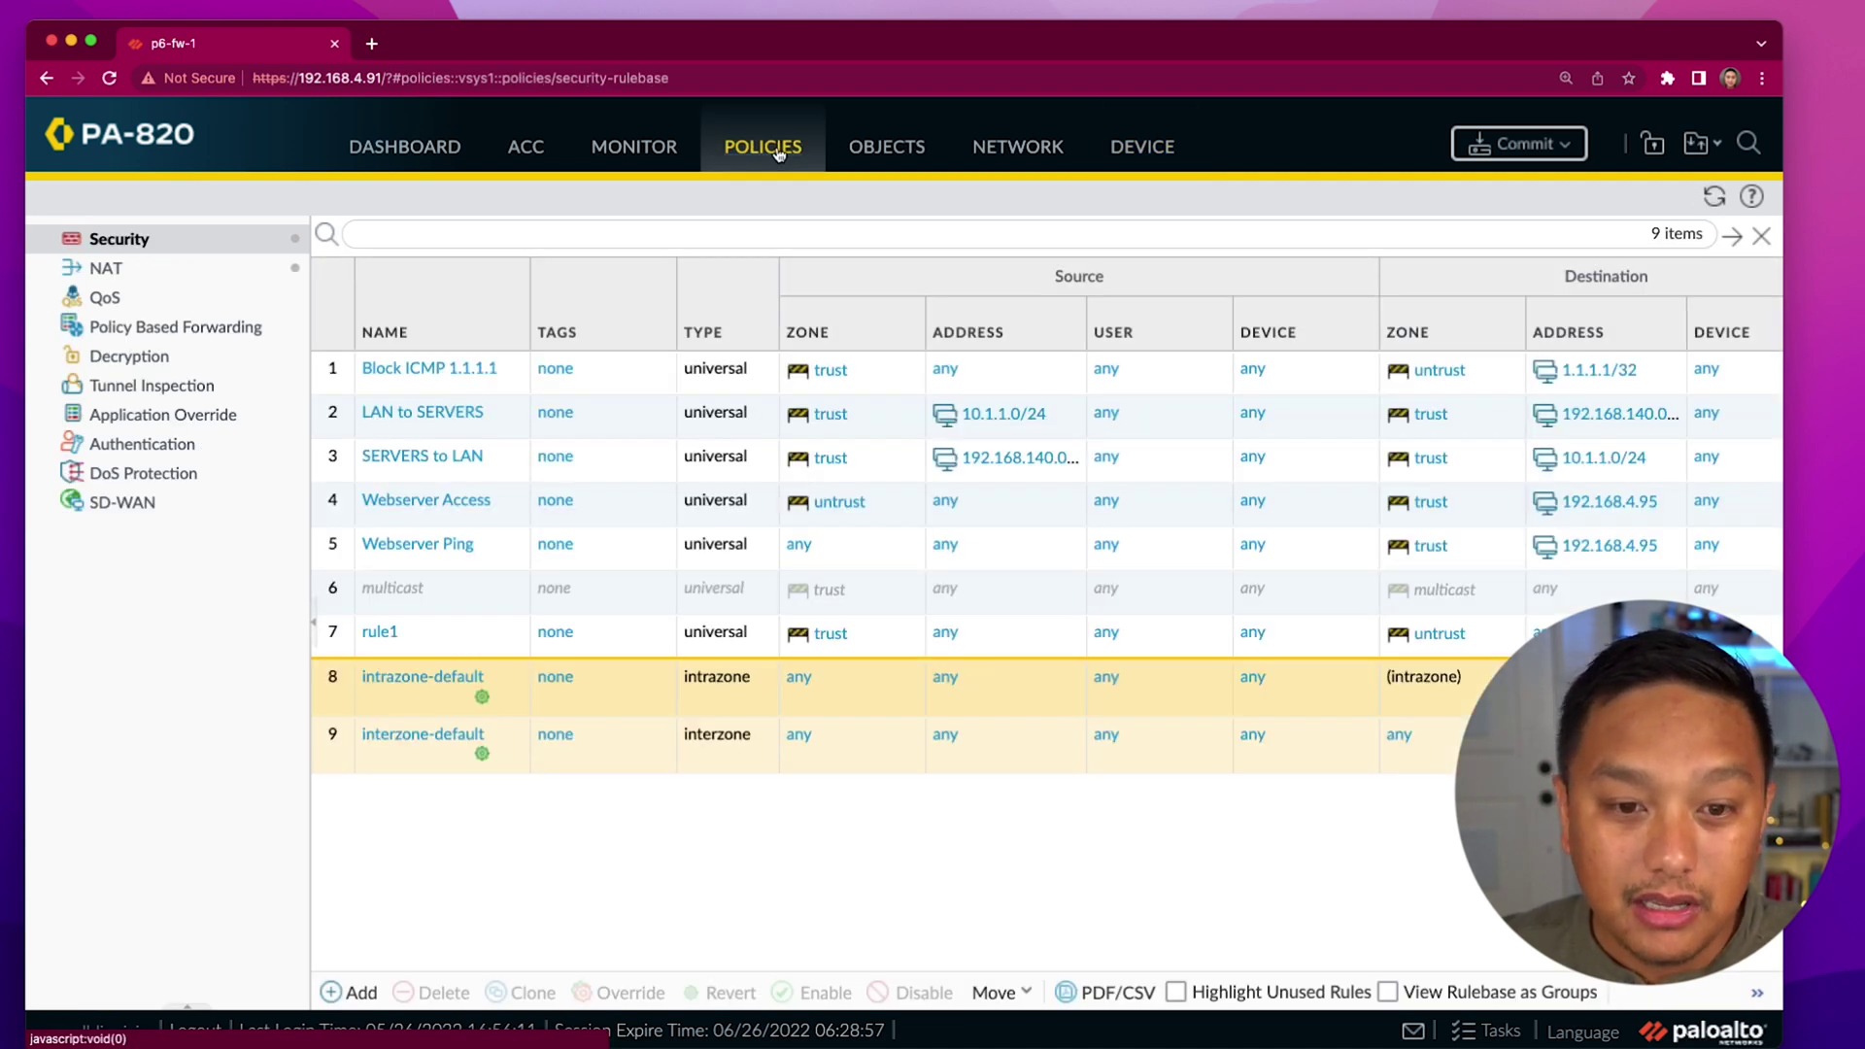
{"action": "left_click", "coordinate": [1522, 144]}
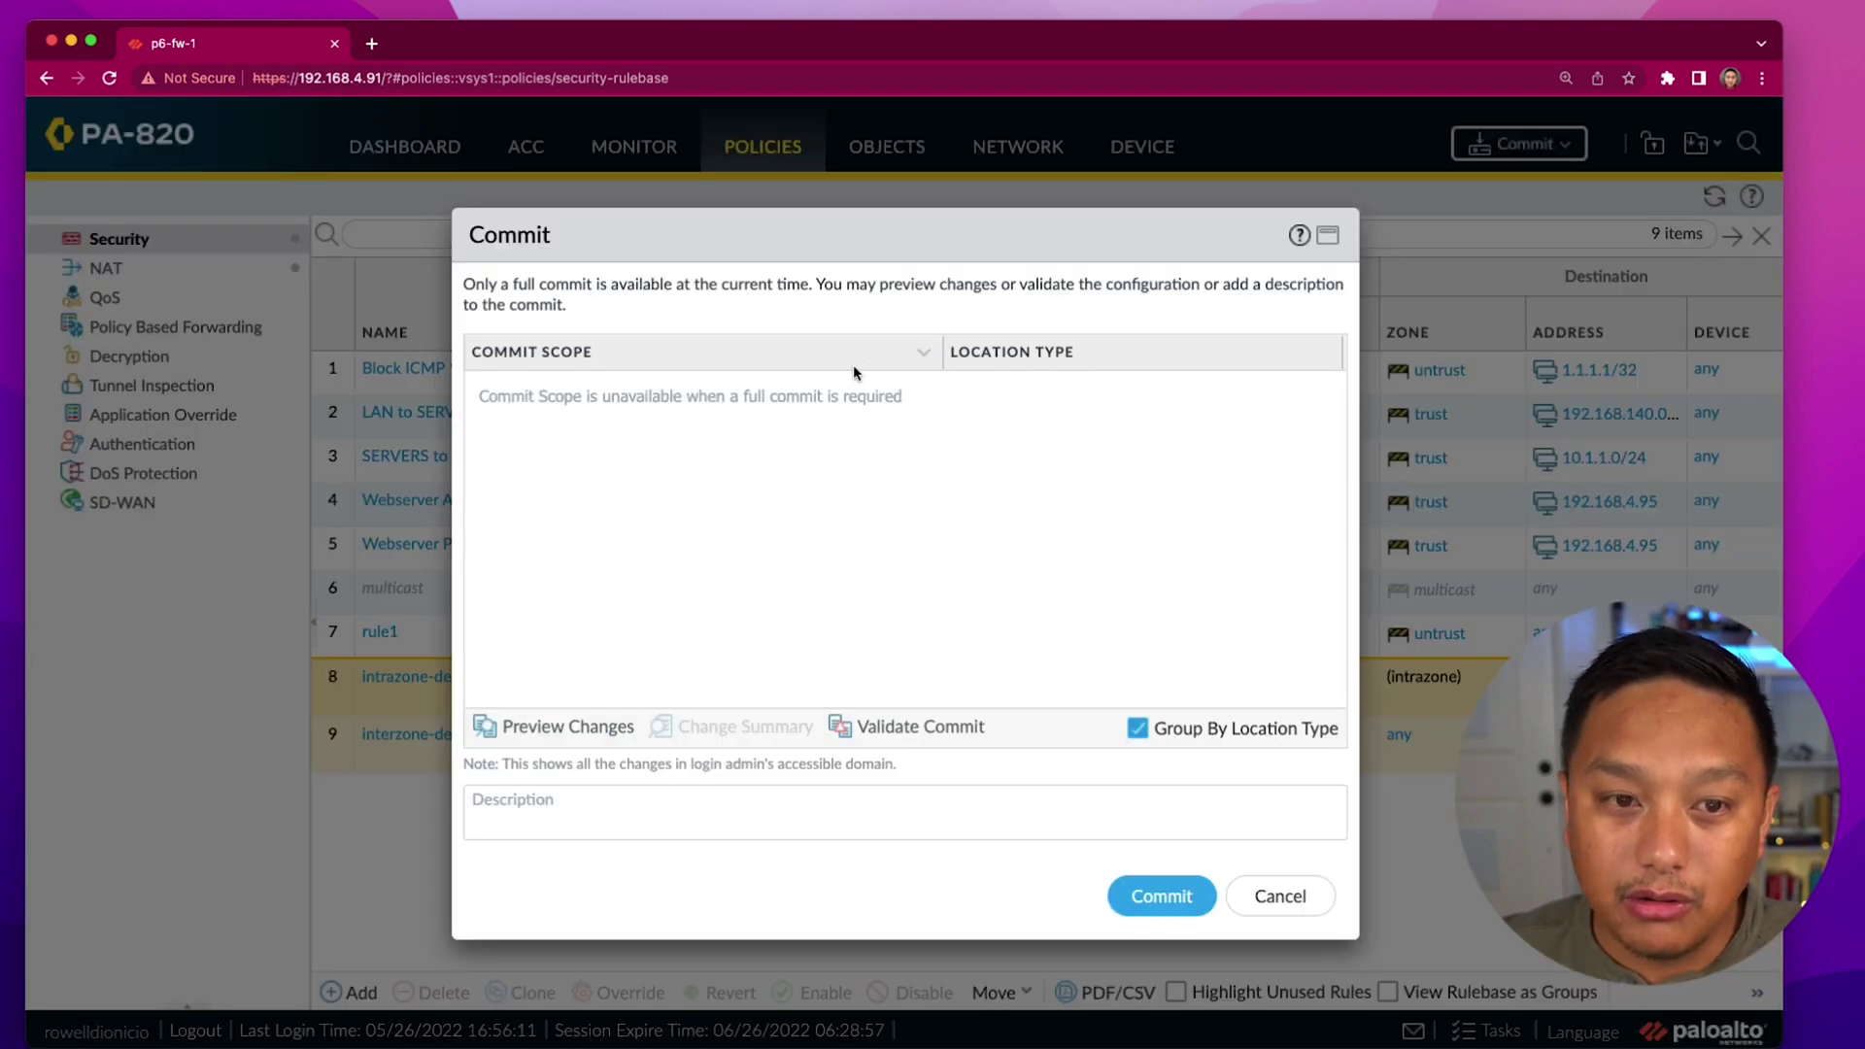
{"action": "left_click", "coordinate": [555, 729]}
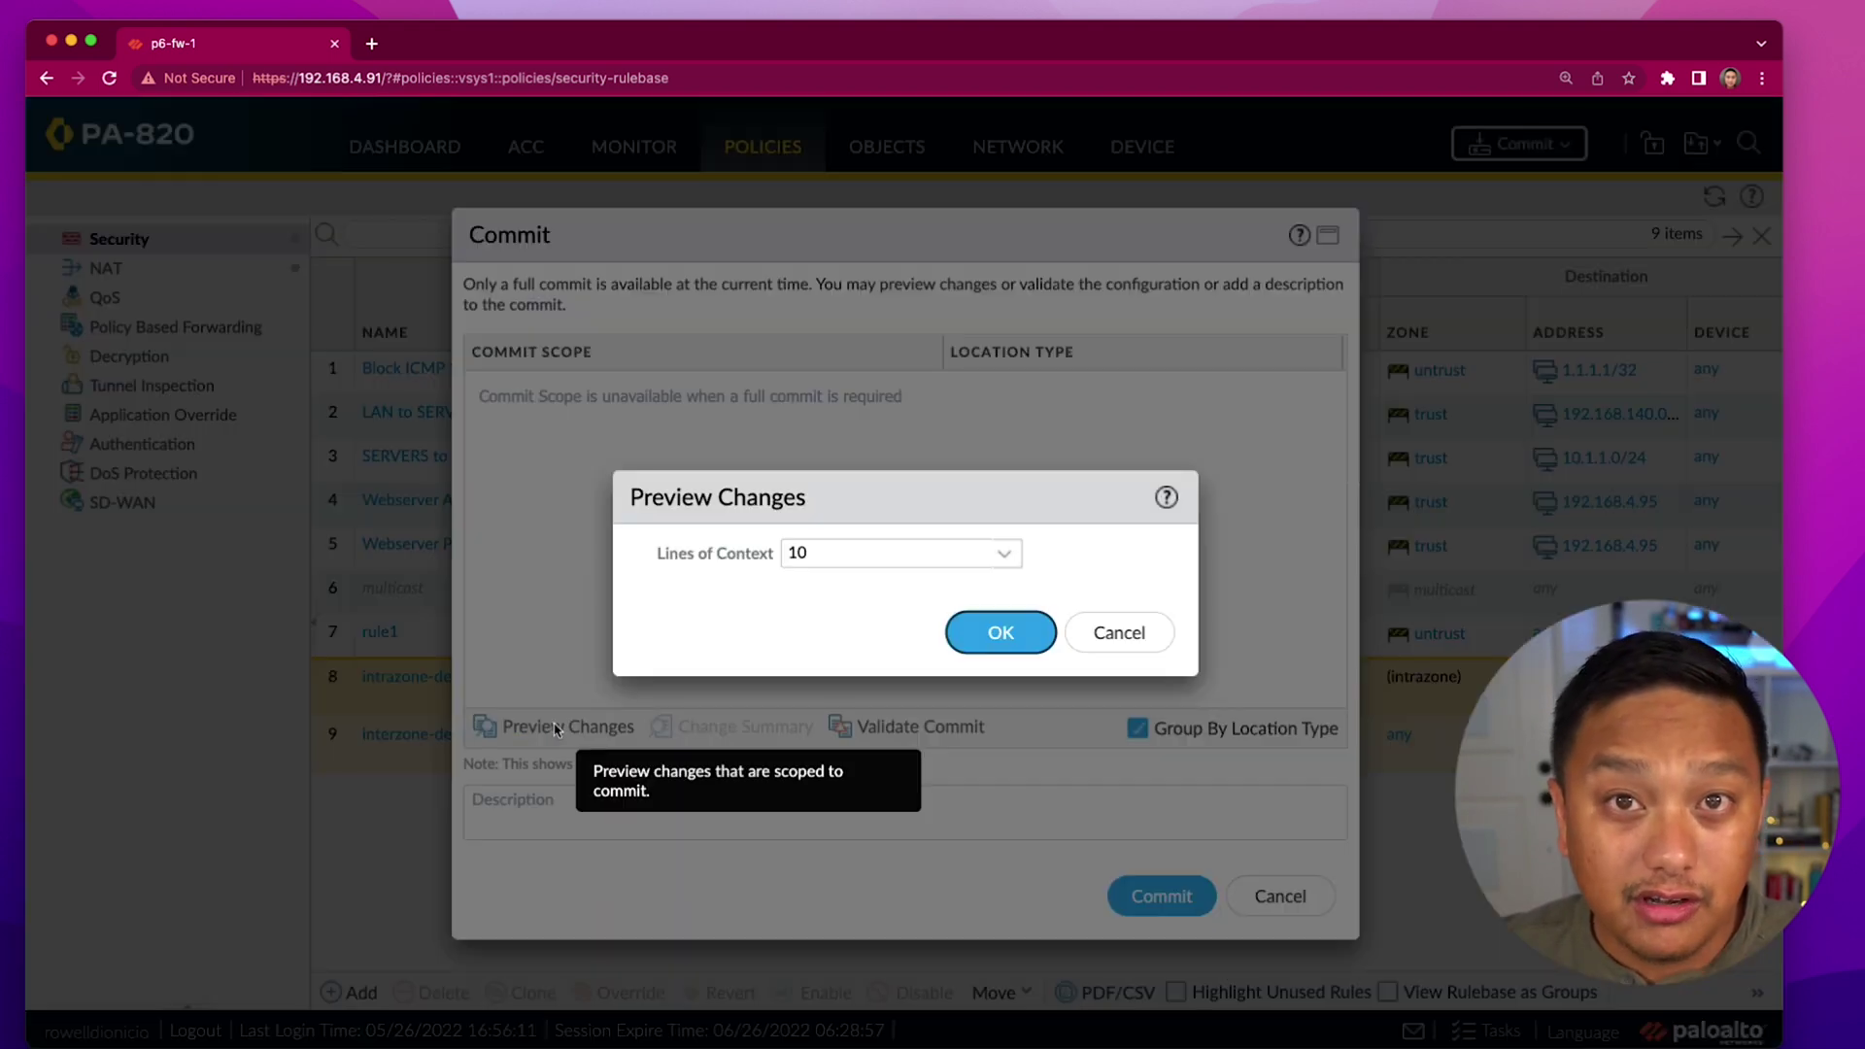
{"action": "left_click", "coordinate": [1001, 634]}
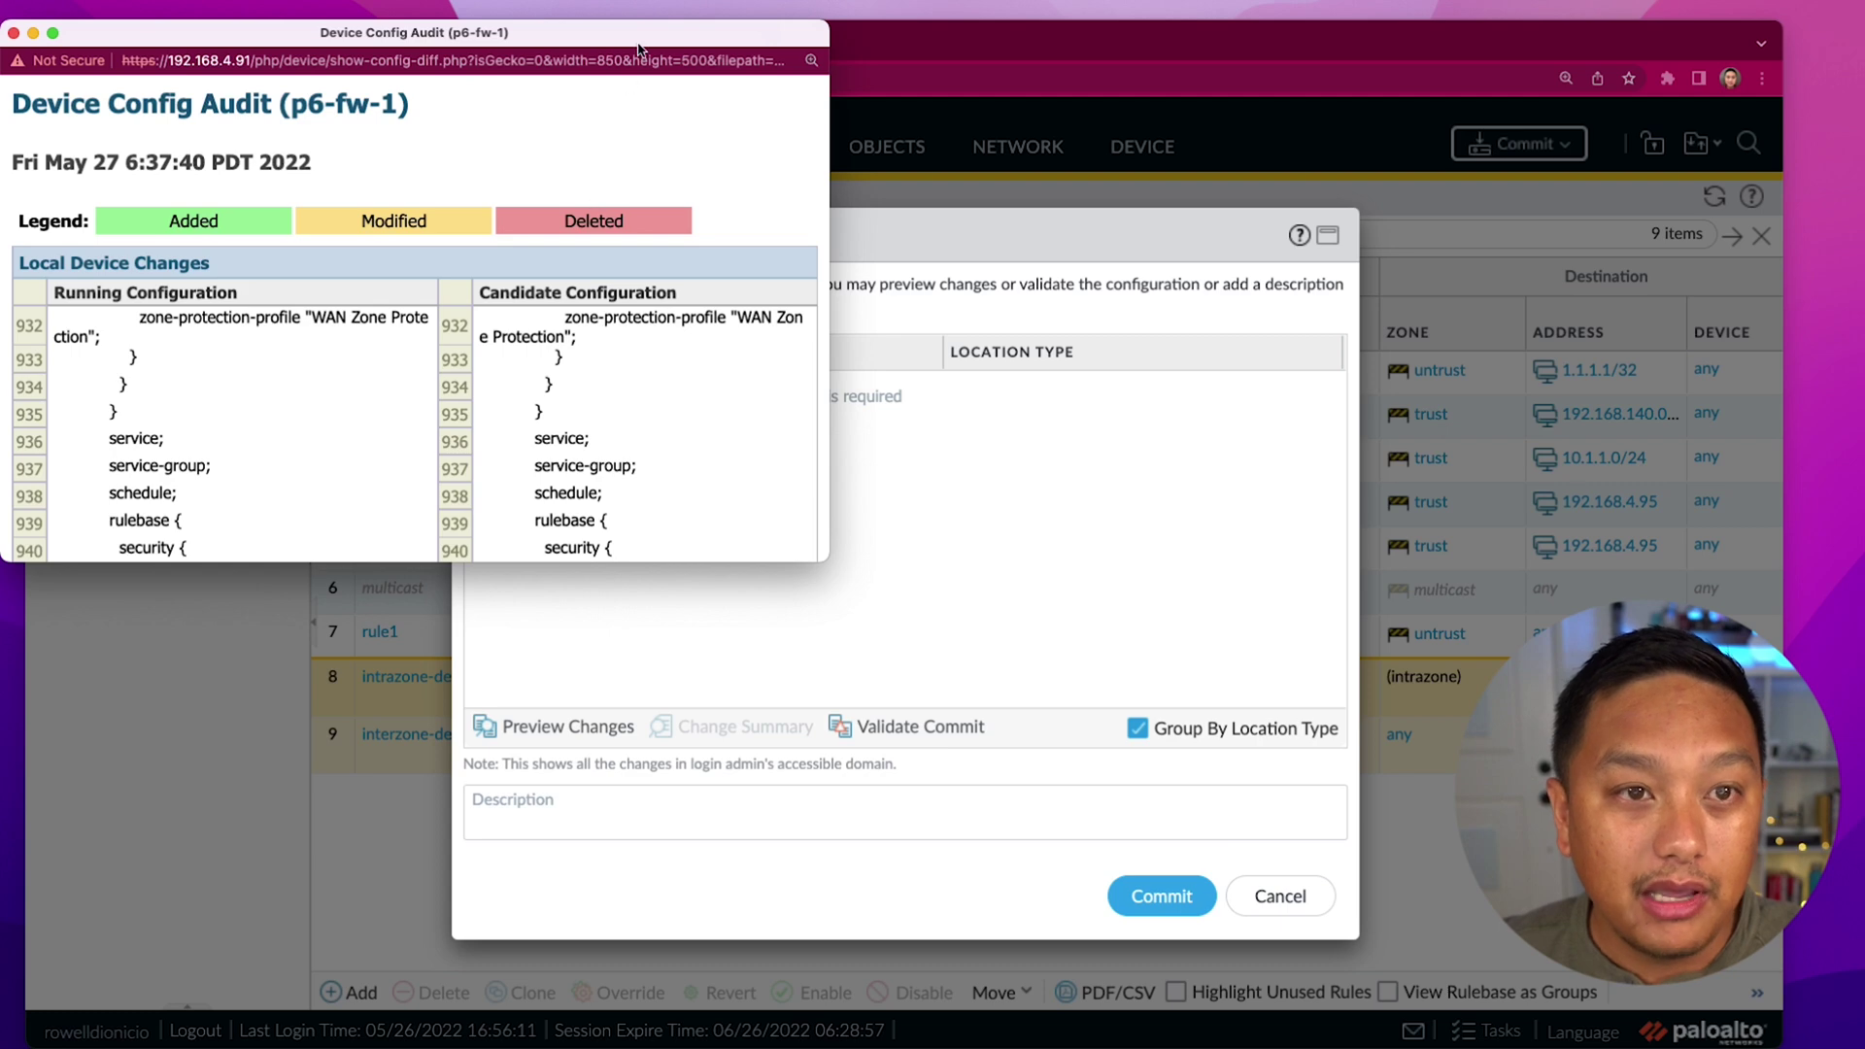
{"action": "left_click_drag", "start_coordinate": [638, 43], "coordinate": [854, 76]}
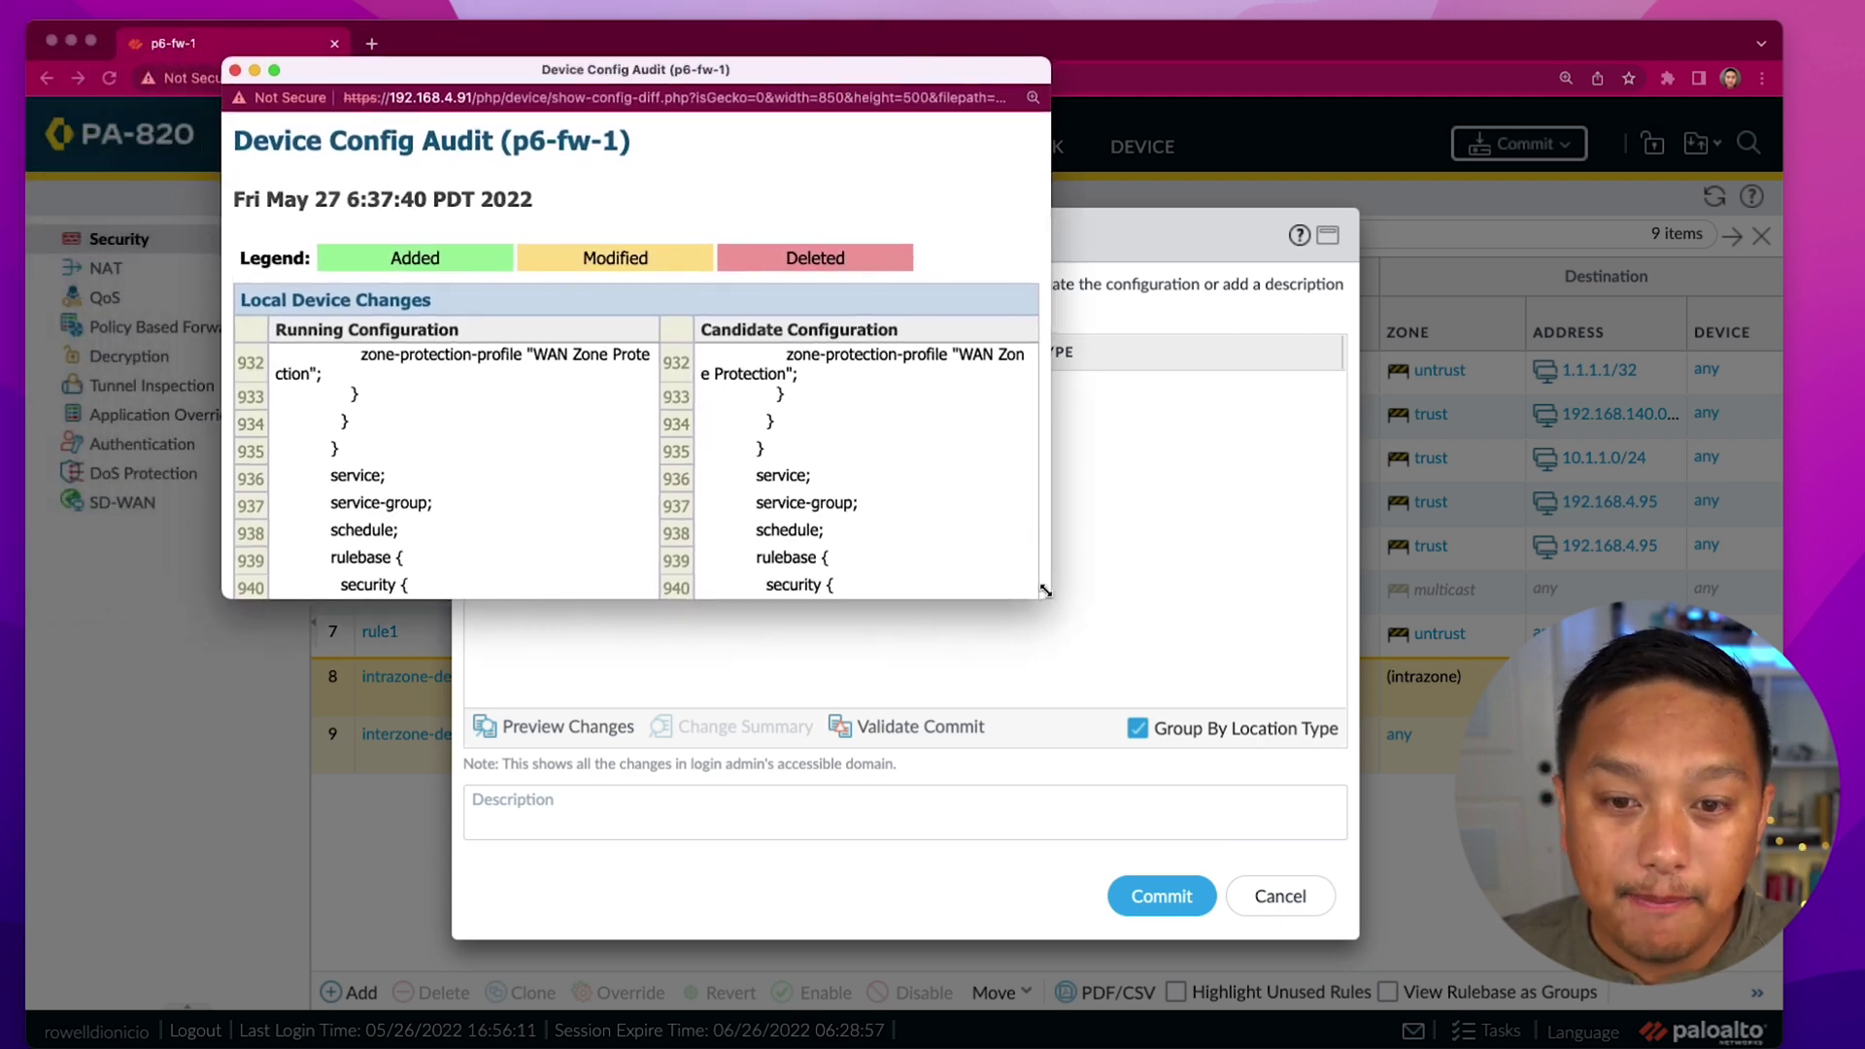
{"action": "left_click_drag", "start_coordinate": [1044, 590], "coordinate": [1416, 940]}
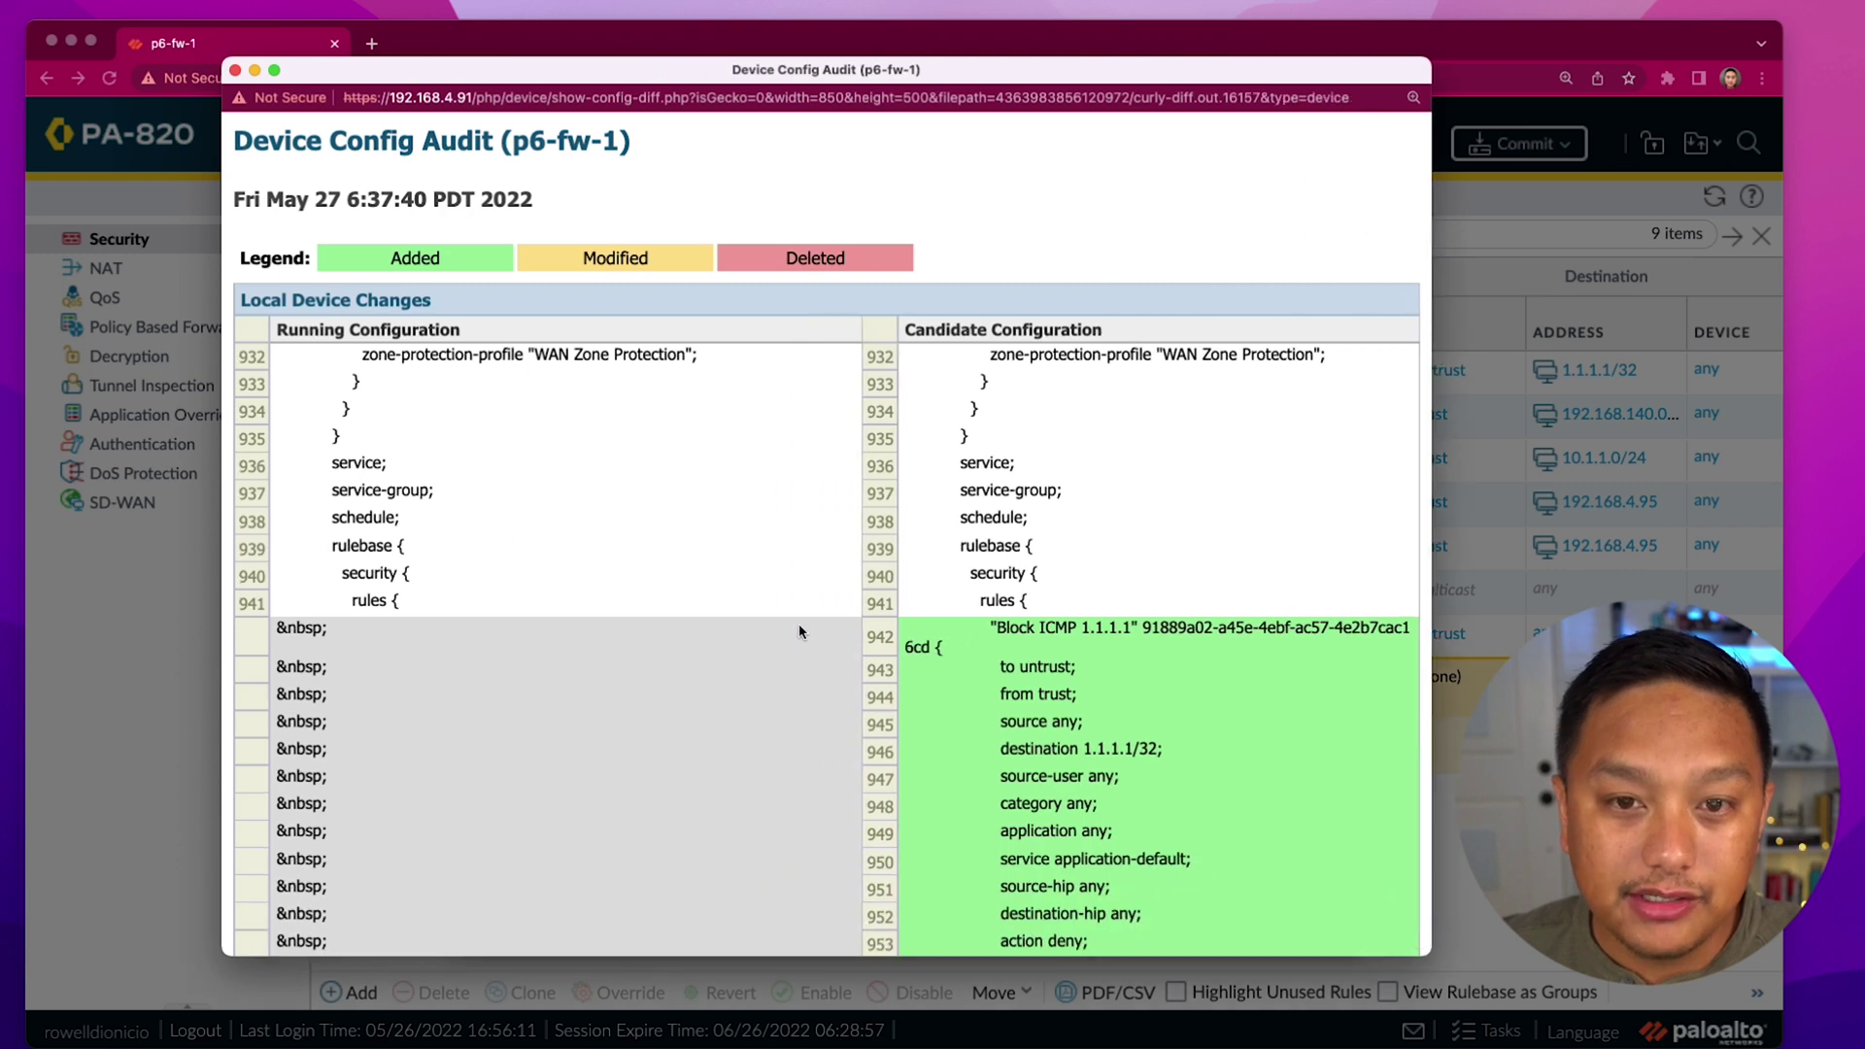
Step: Examine the Block ICMP 1.1.1.1 rule in the candidate configuration, close the audit, and cancel the commit
{"action": "scroll", "coordinate": [508, 539], "scroll_direction": "down", "scroll_amount": 4}
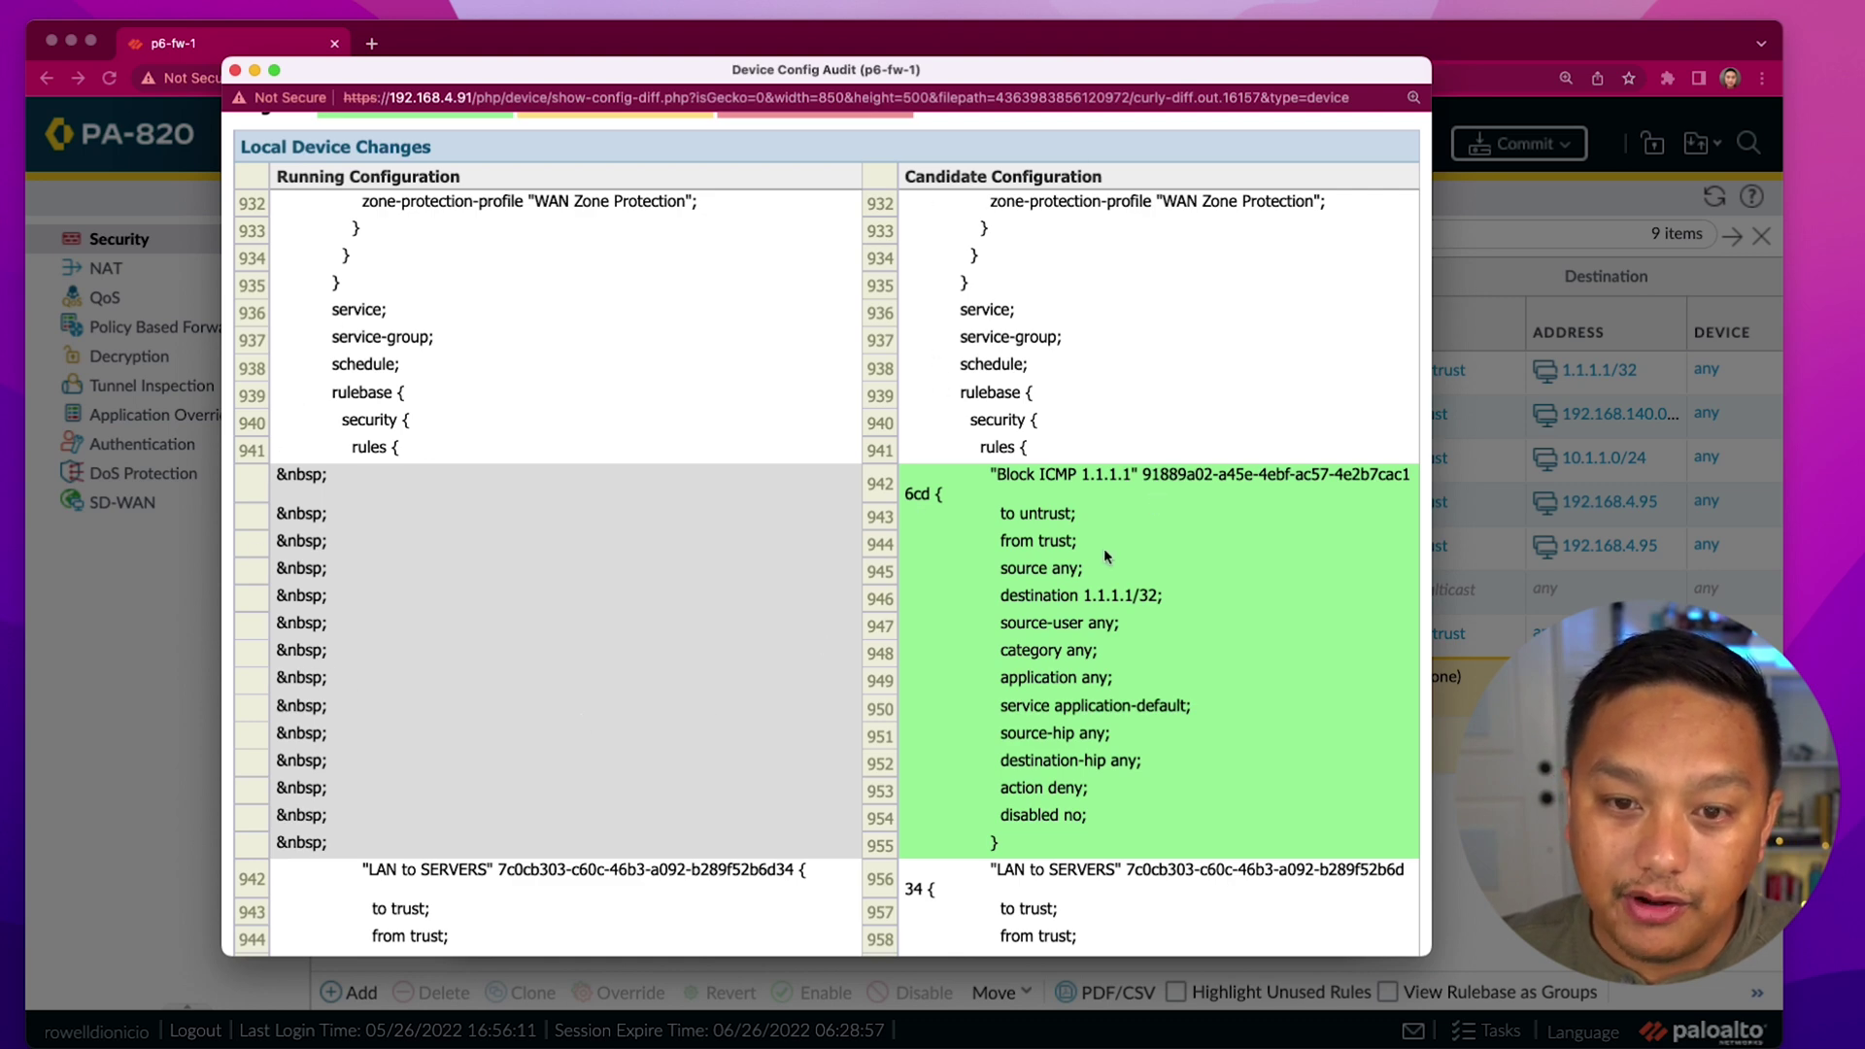
{"action": "left_click_drag", "start_coordinate": [998, 474], "coordinate": [1133, 478]}
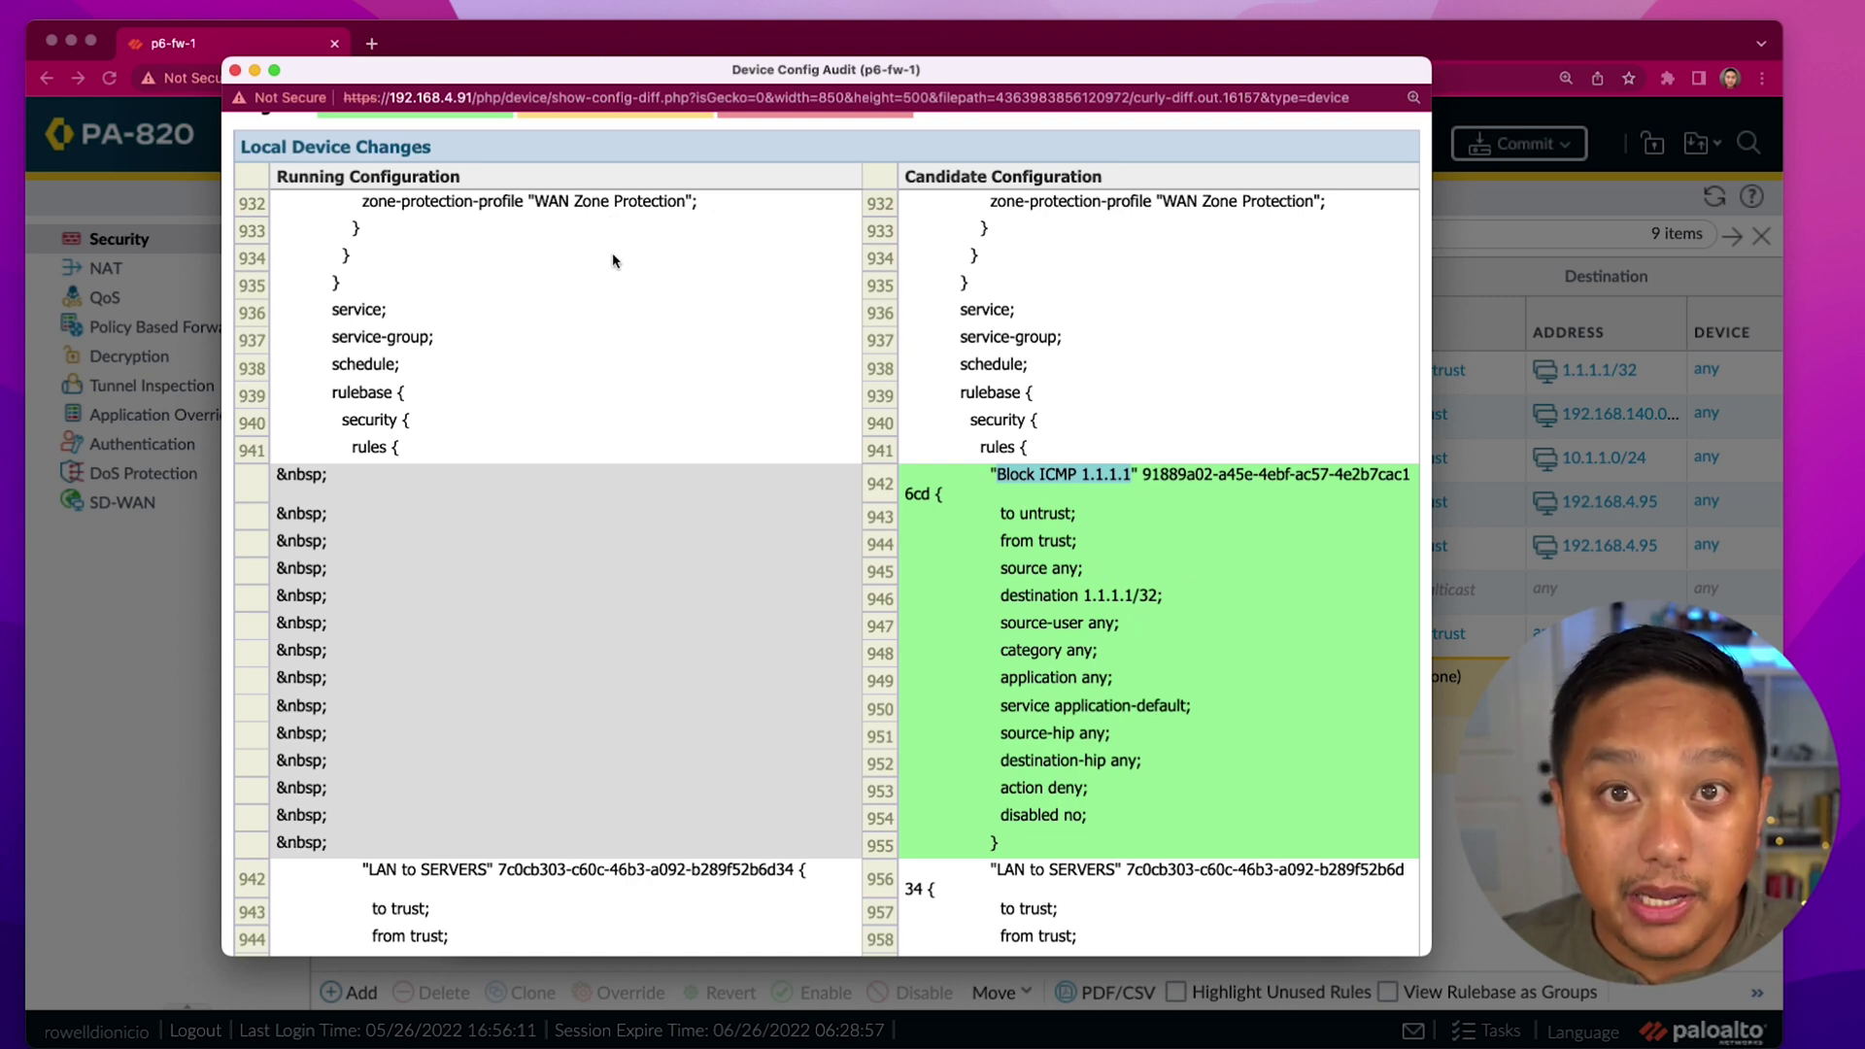
{"action": "double_click", "coordinate": [1090, 474]}
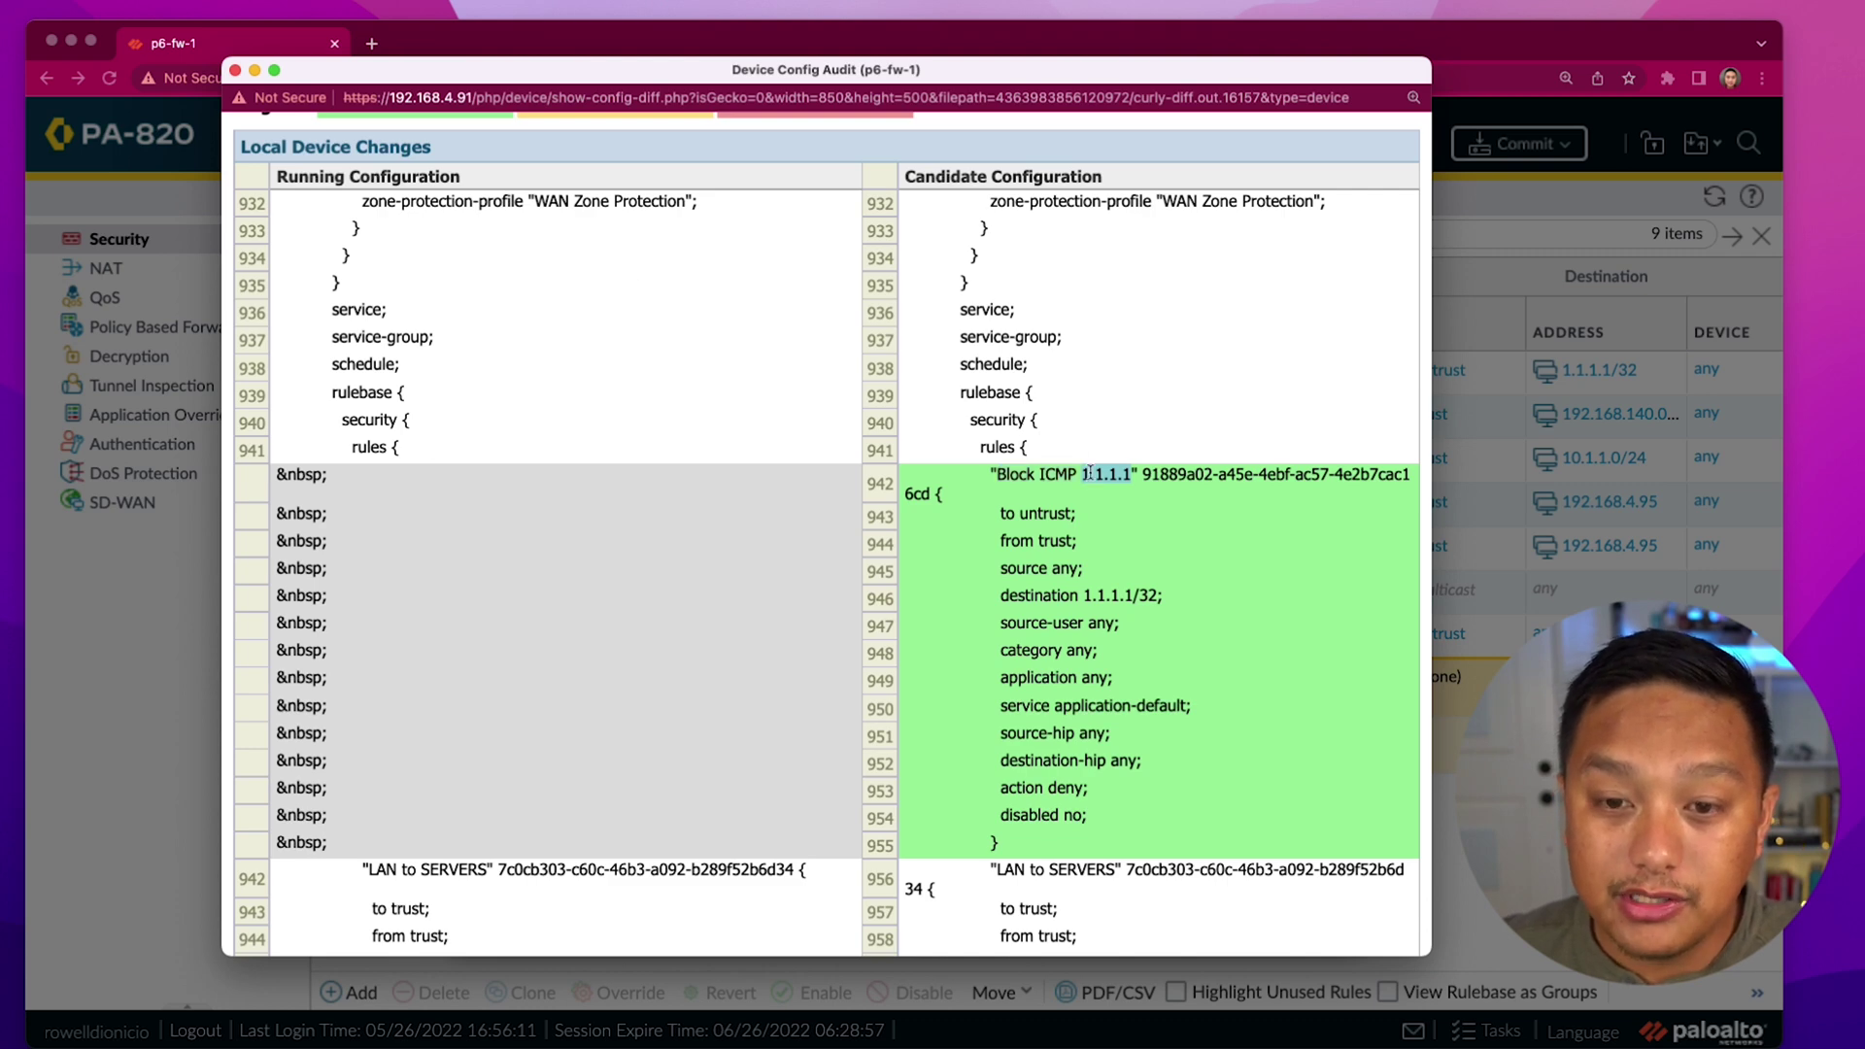
{"action": "left_click", "coordinate": [235, 70]}
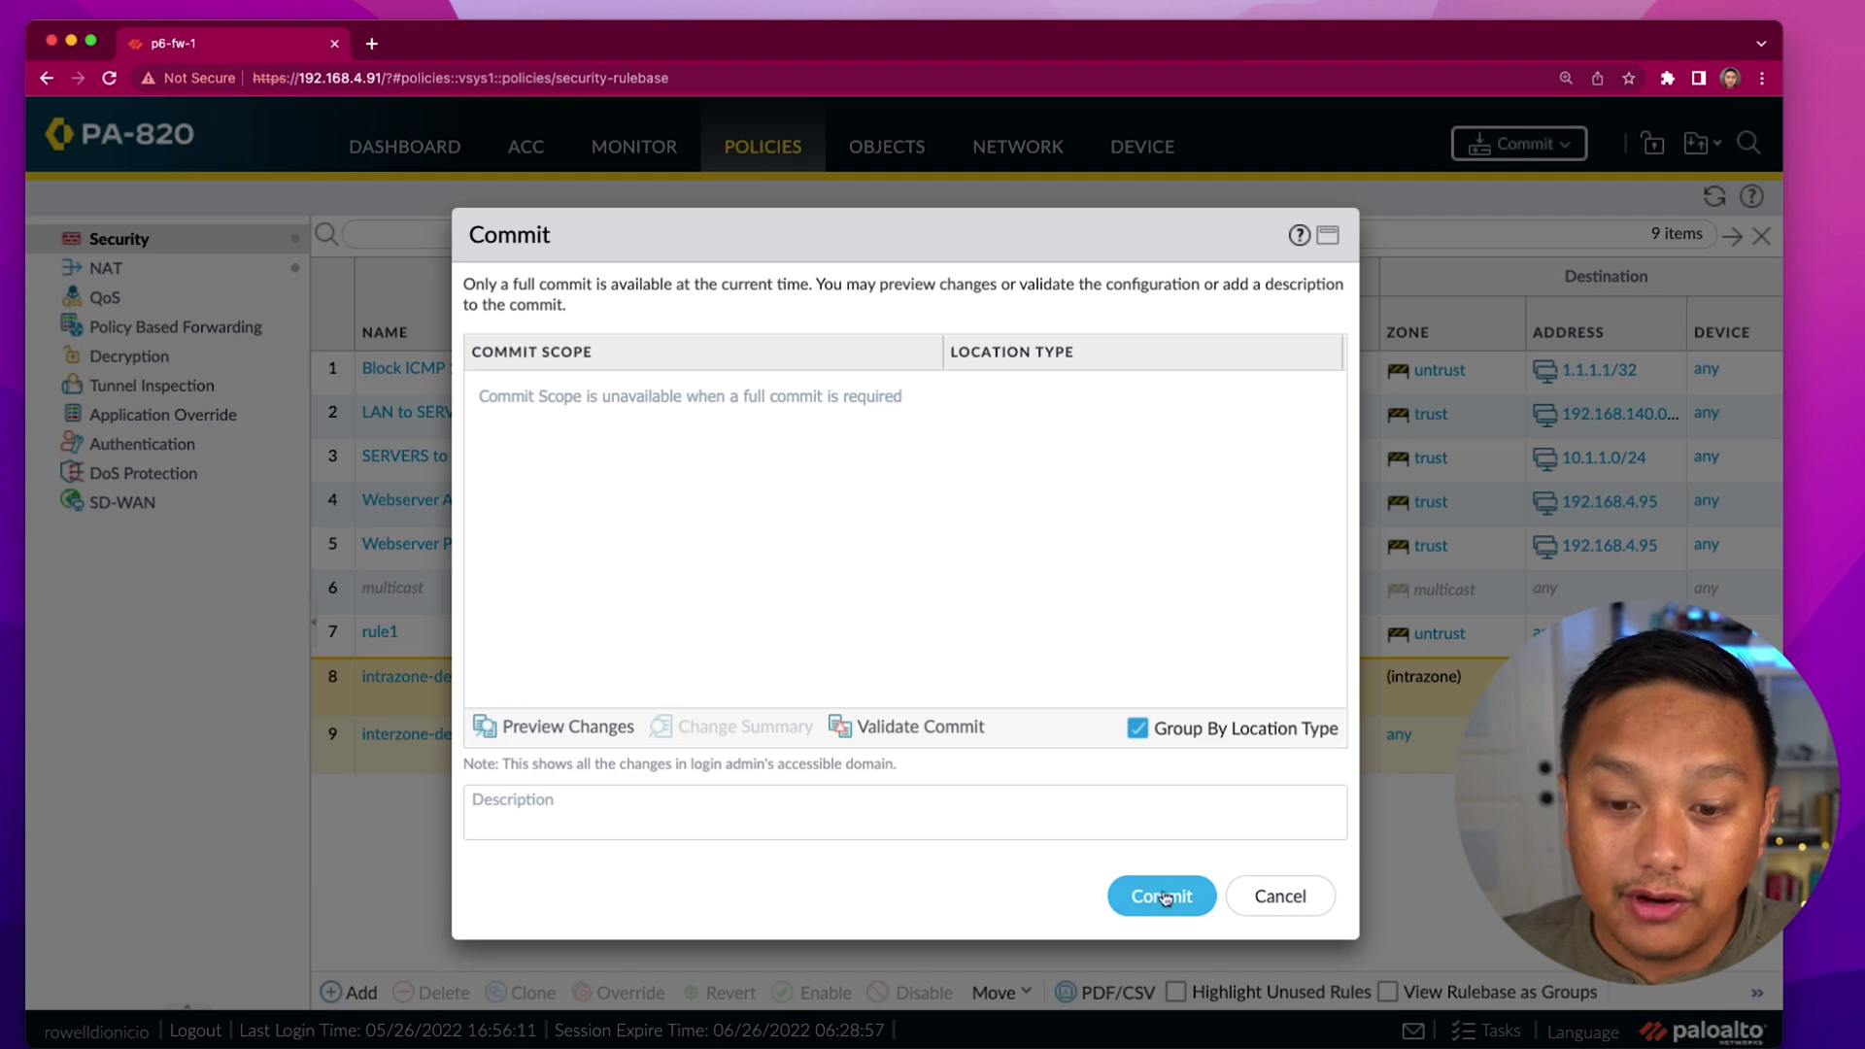
{"action": "left_click", "coordinate": [1280, 895]}
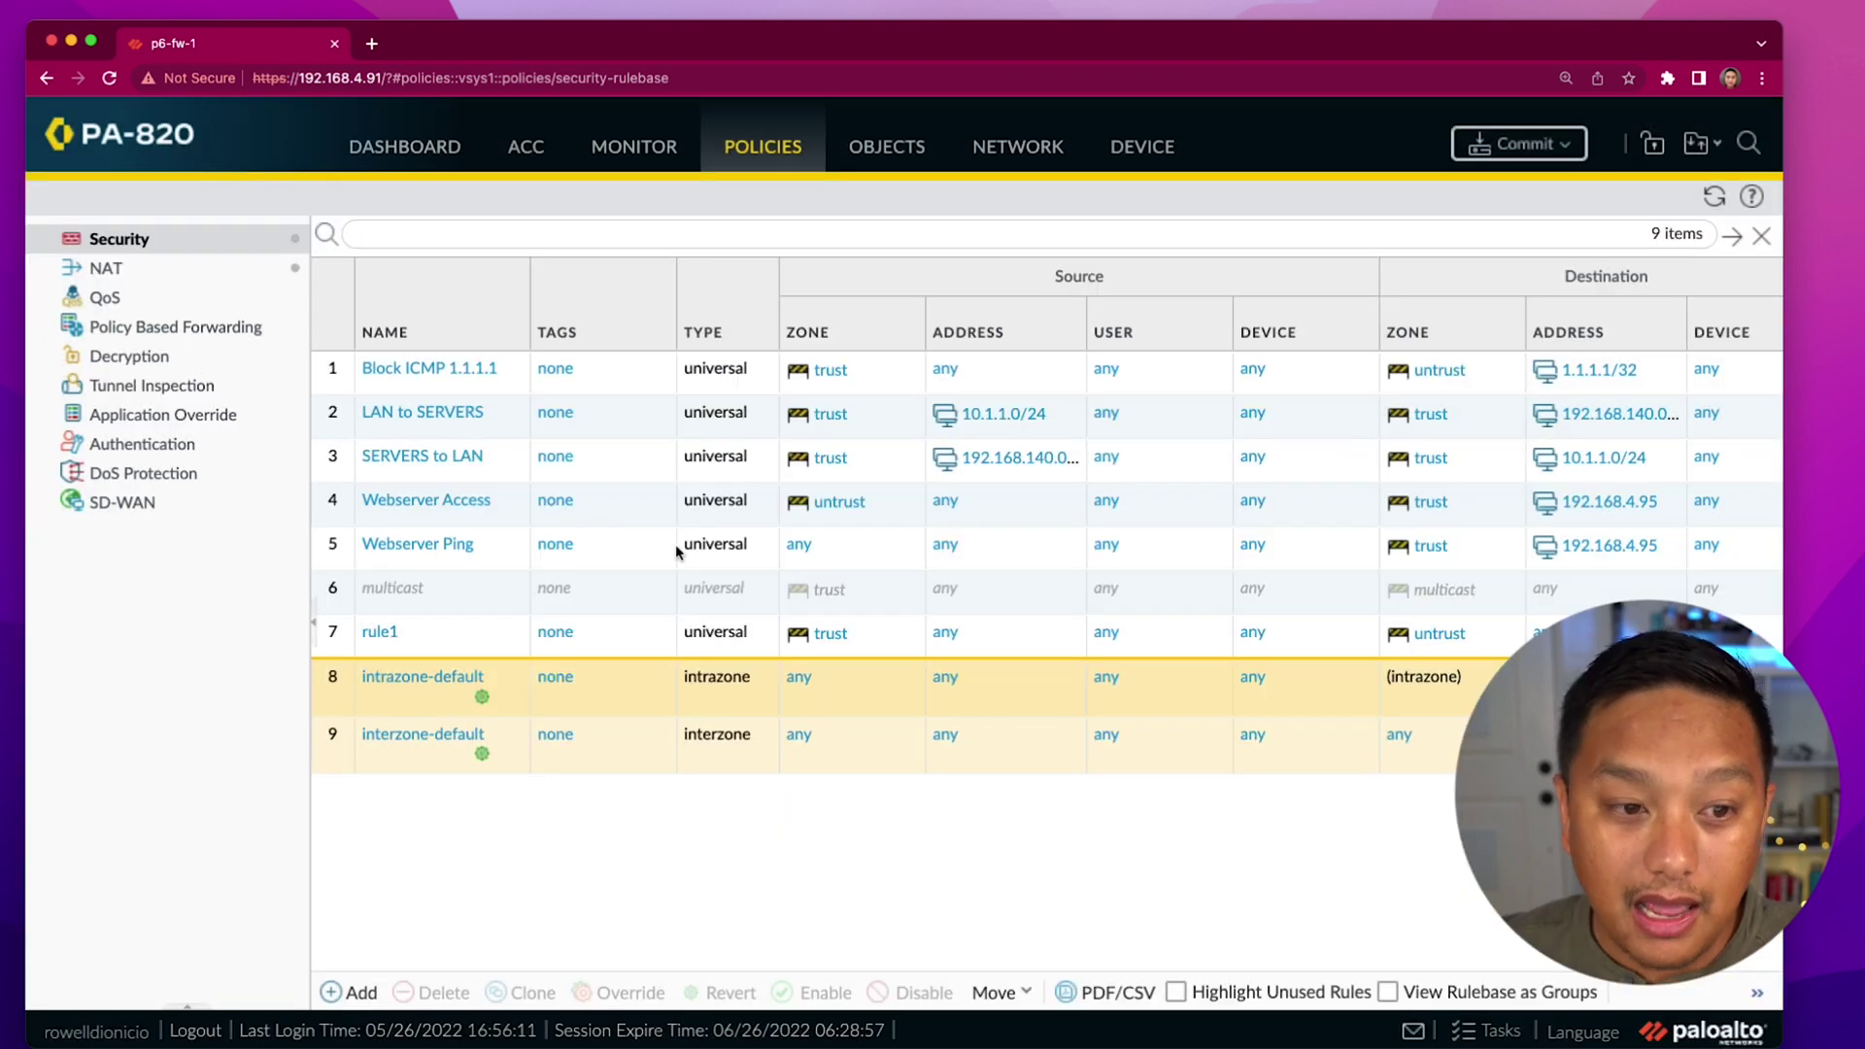
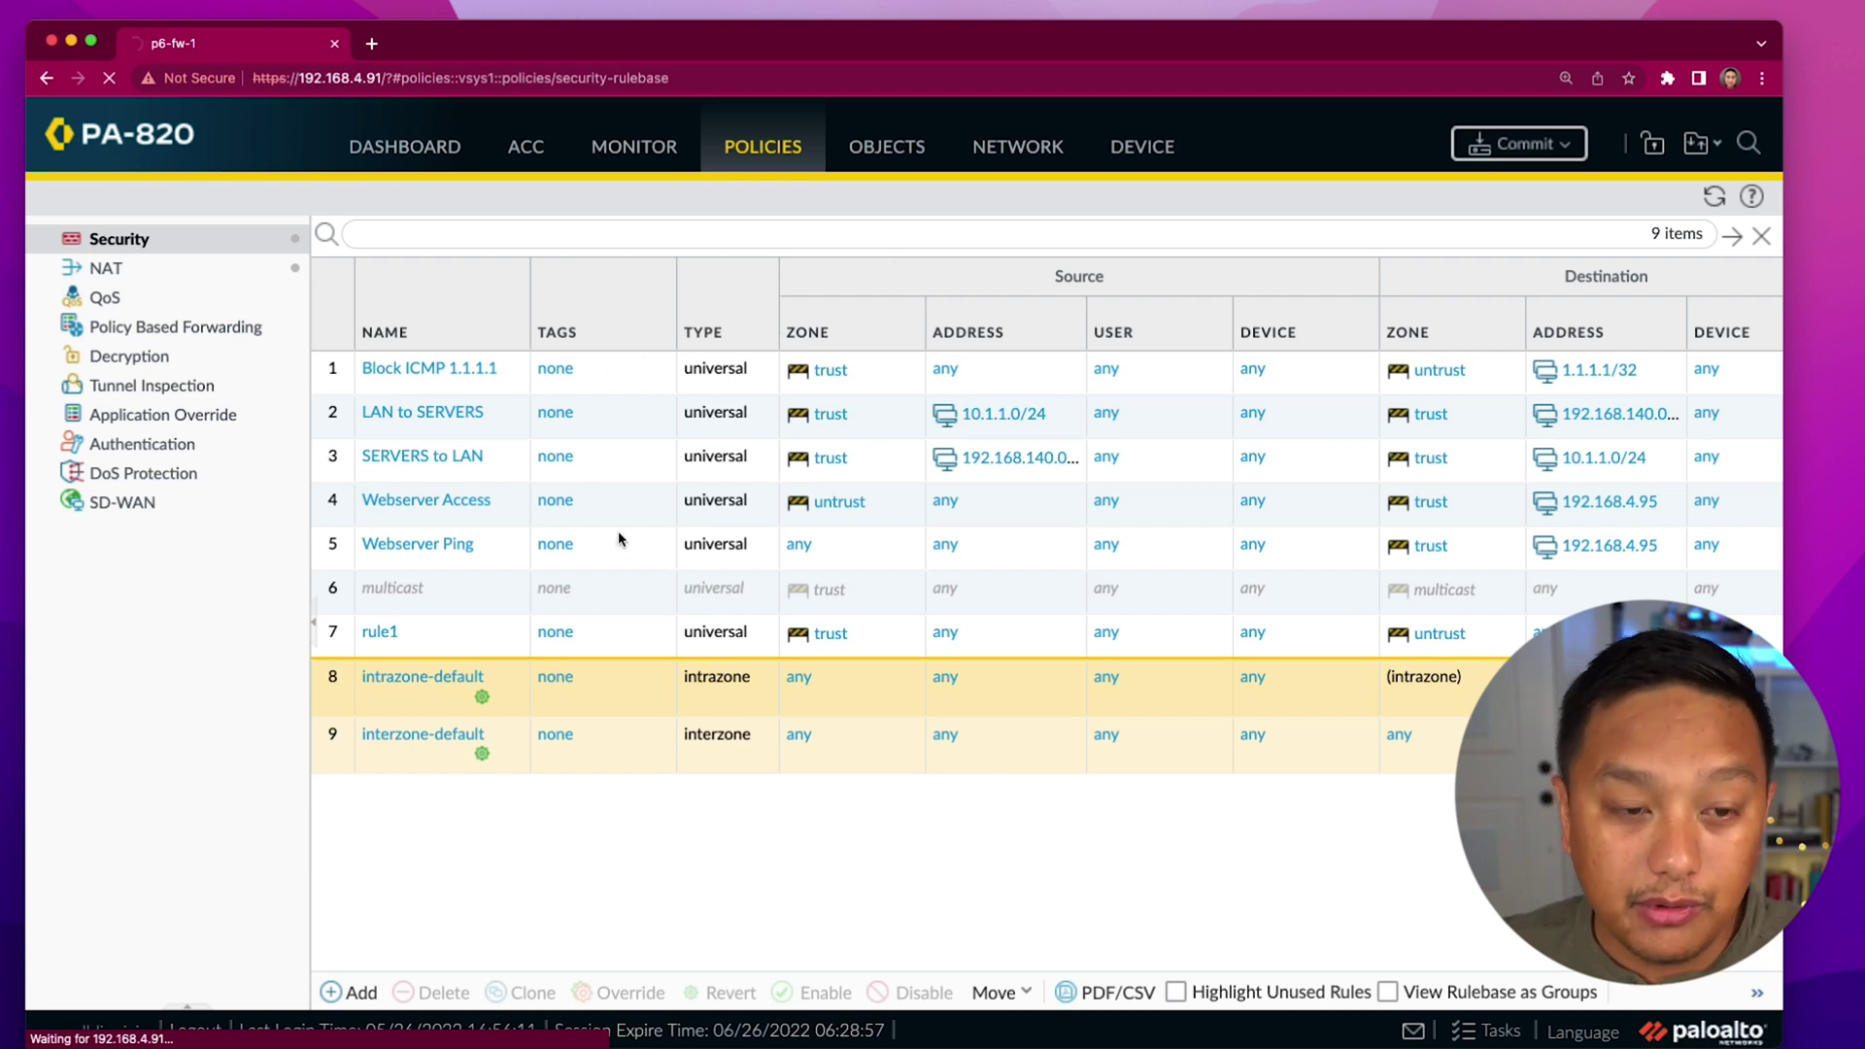
Step: Reload the security policy page, dismiss the welcome message, and select the Block ICMP 1.1.1.1 rule
{"action": "mouse_move", "coordinate": [486, 684]}
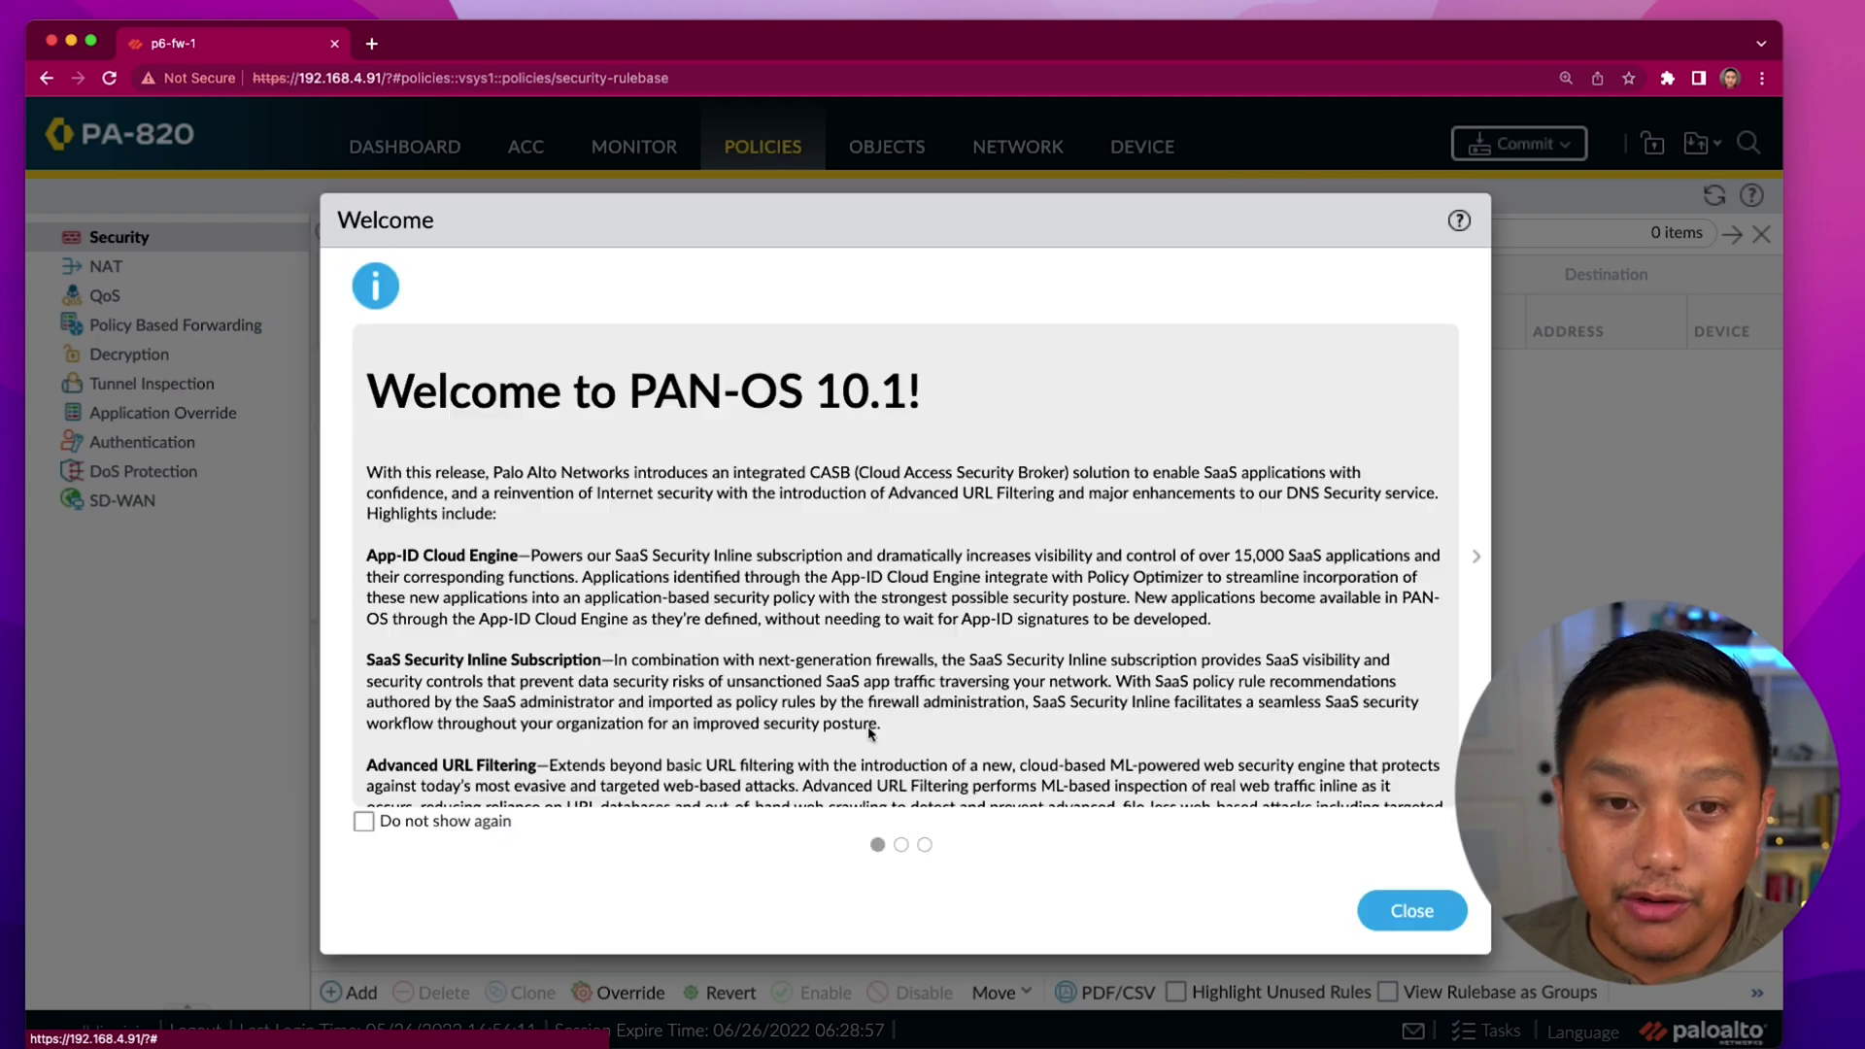
{"action": "left_click", "coordinate": [1410, 910]}
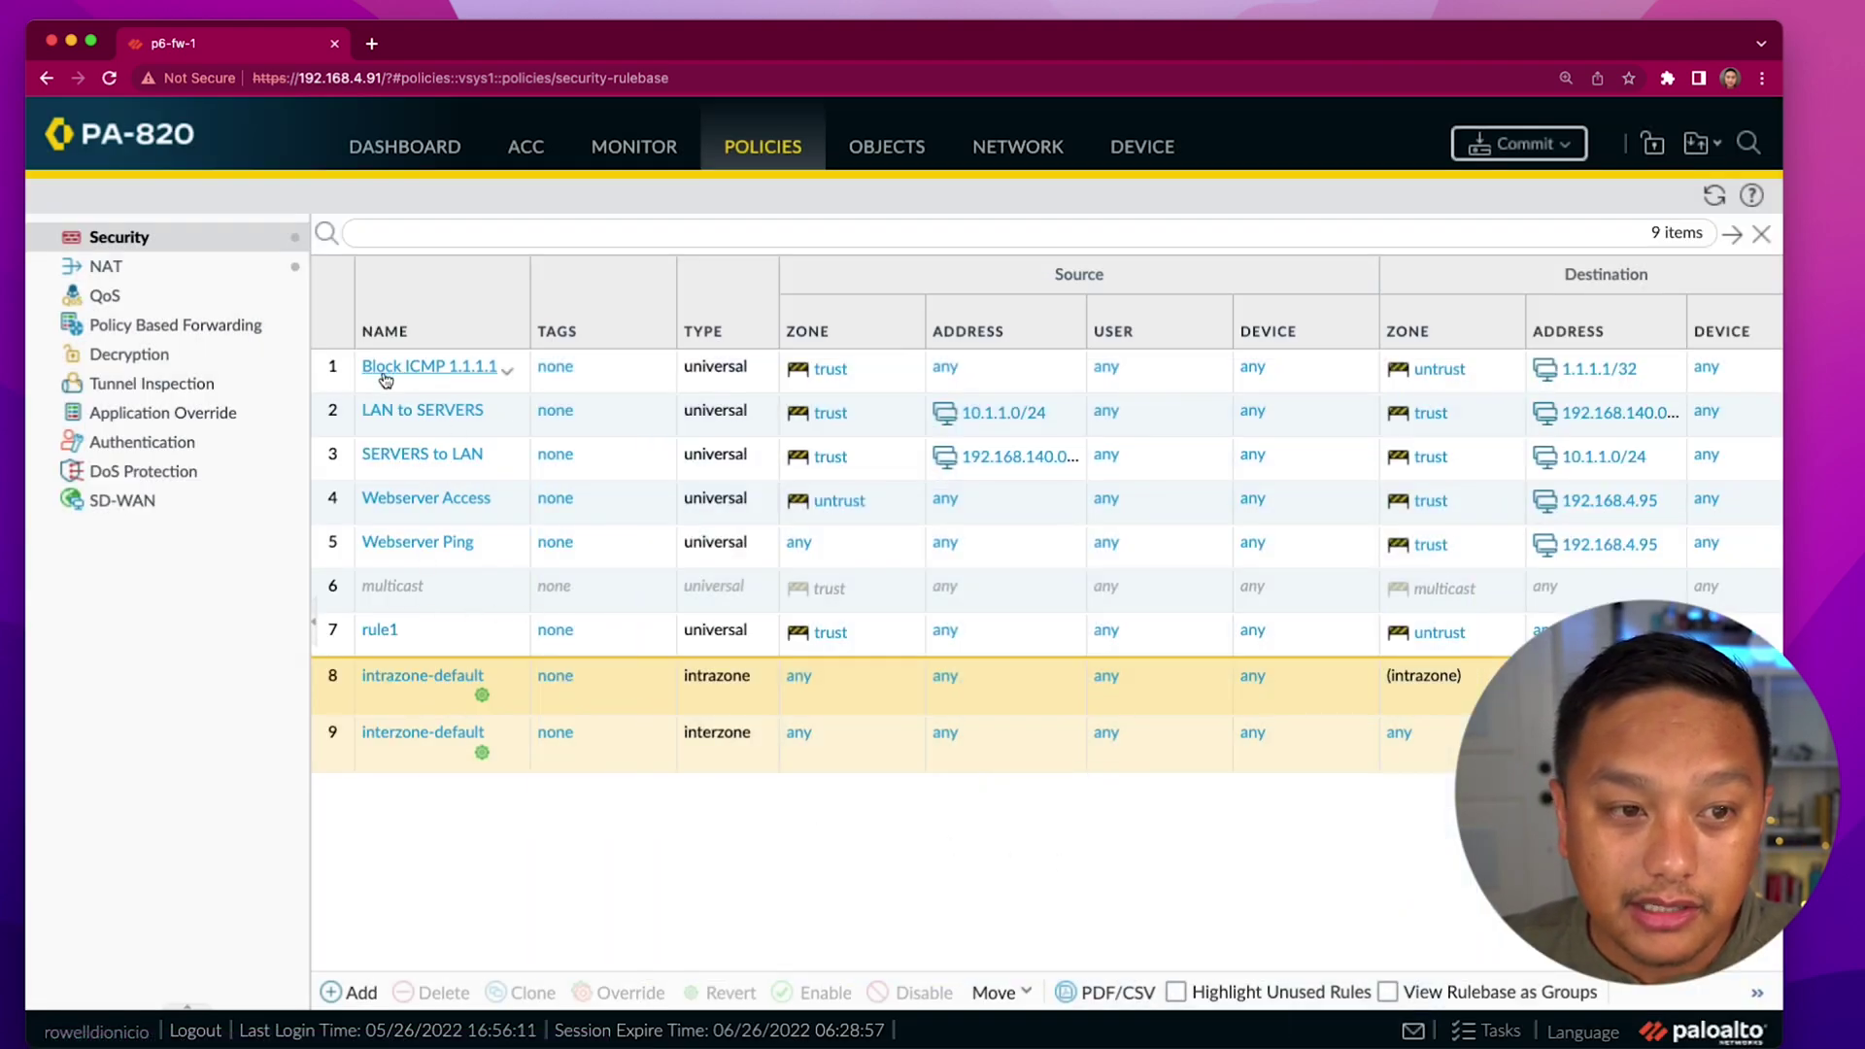
{"action": "left_click", "coordinate": [689, 377]}
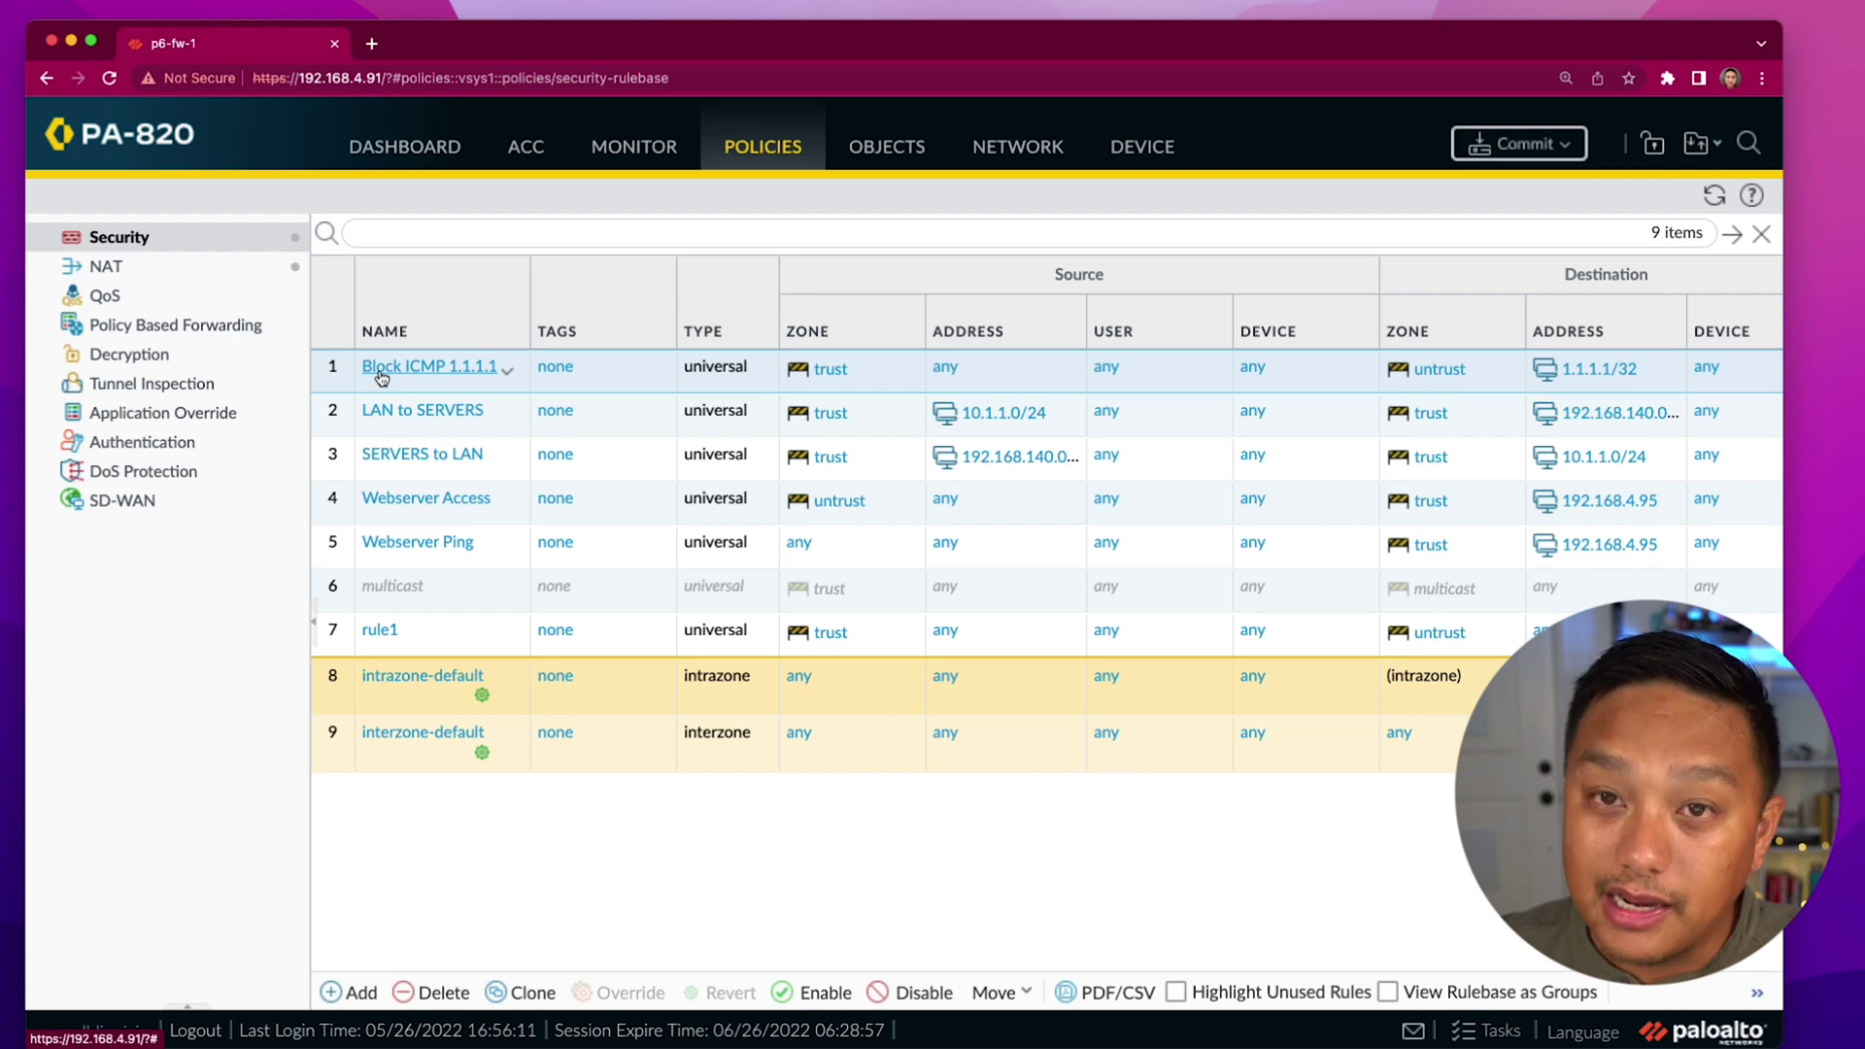
Step: Choose running-config.xml as the named configuration snapshot to export, and cancel the export
{"action": "left_click", "coordinate": [1122, 153]}
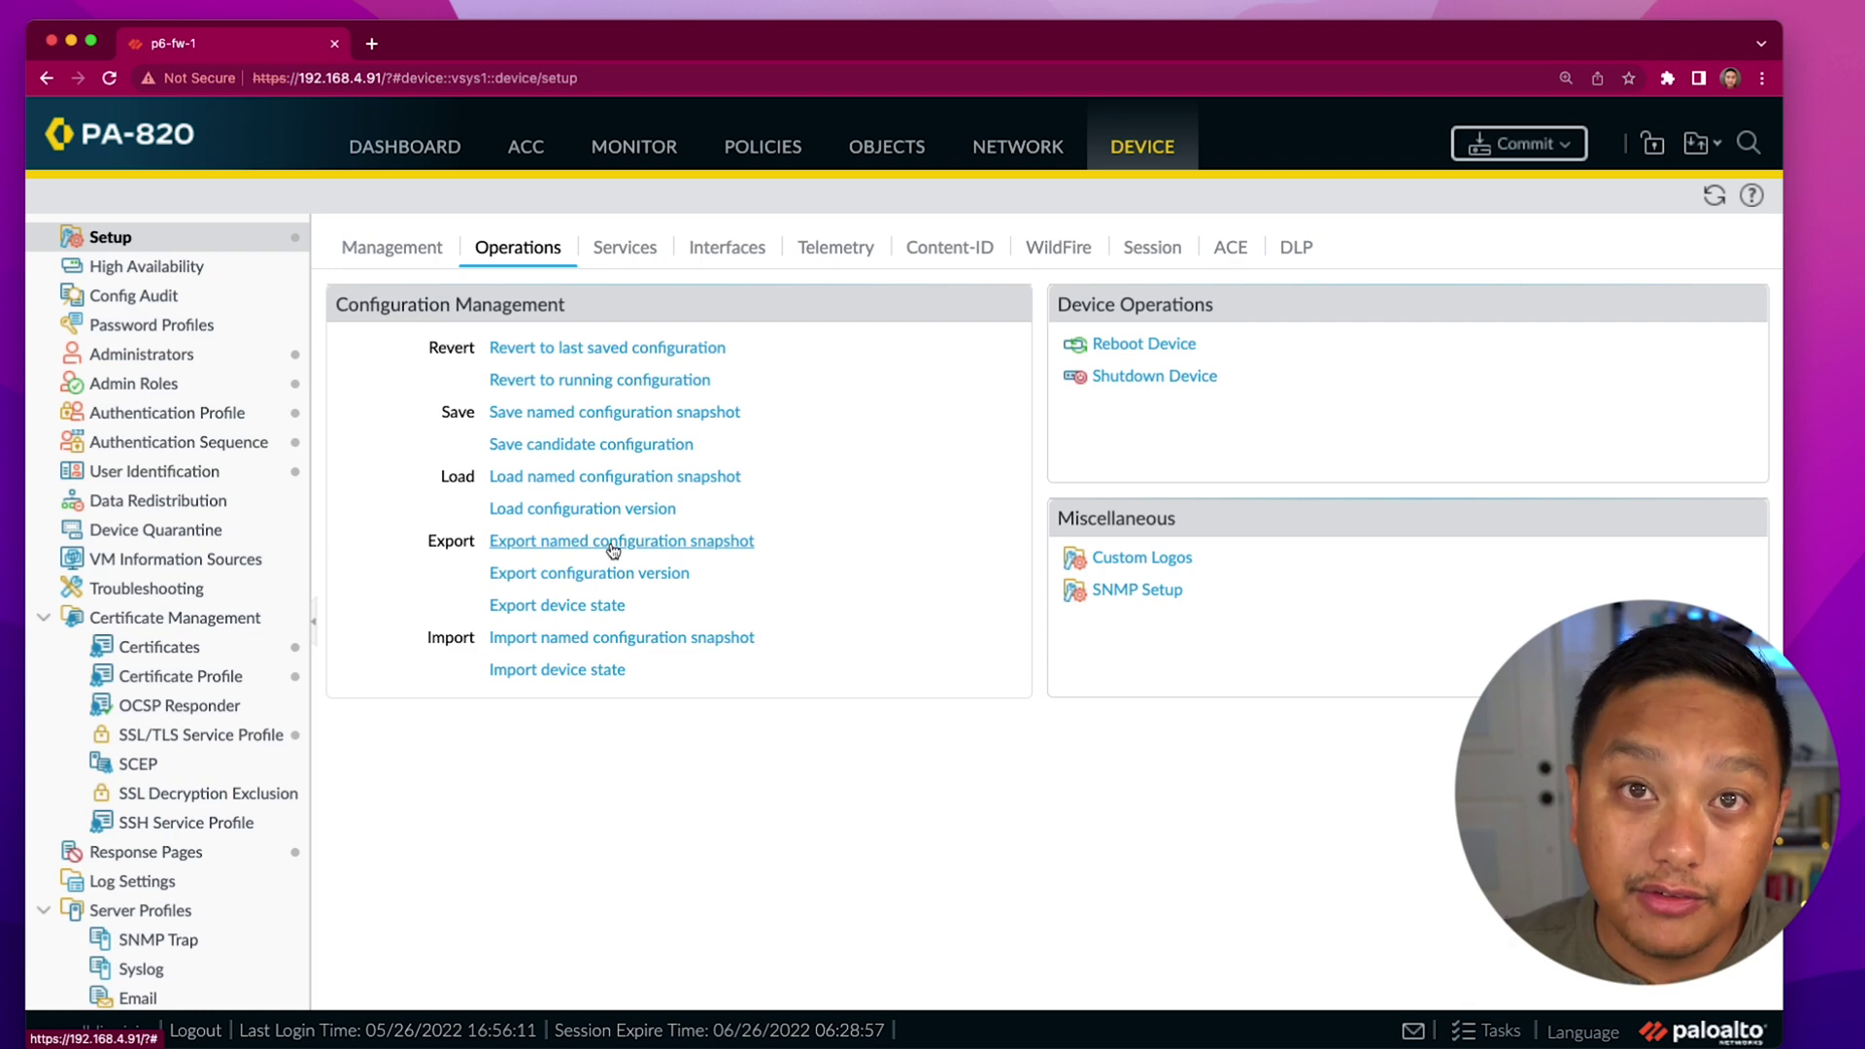
{"action": "left_click", "coordinate": [563, 547]}
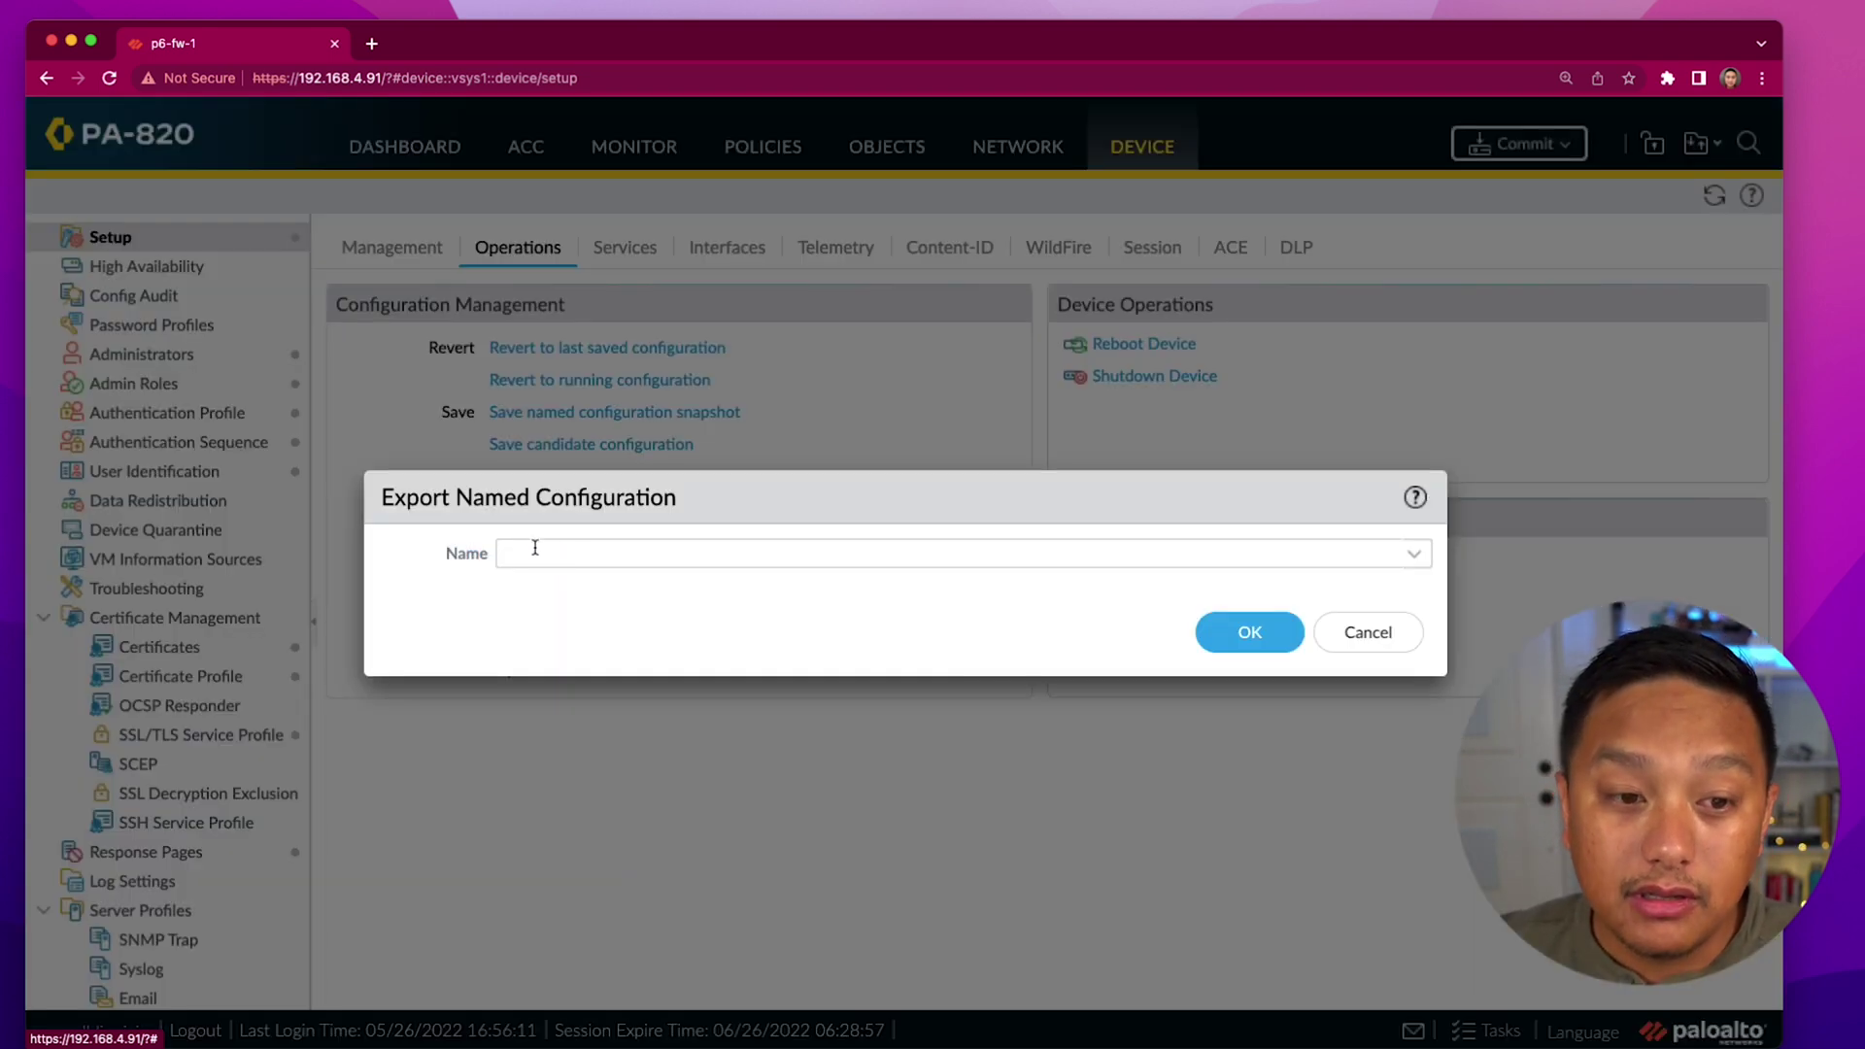
{"action": "left_click", "coordinate": [1426, 559]}
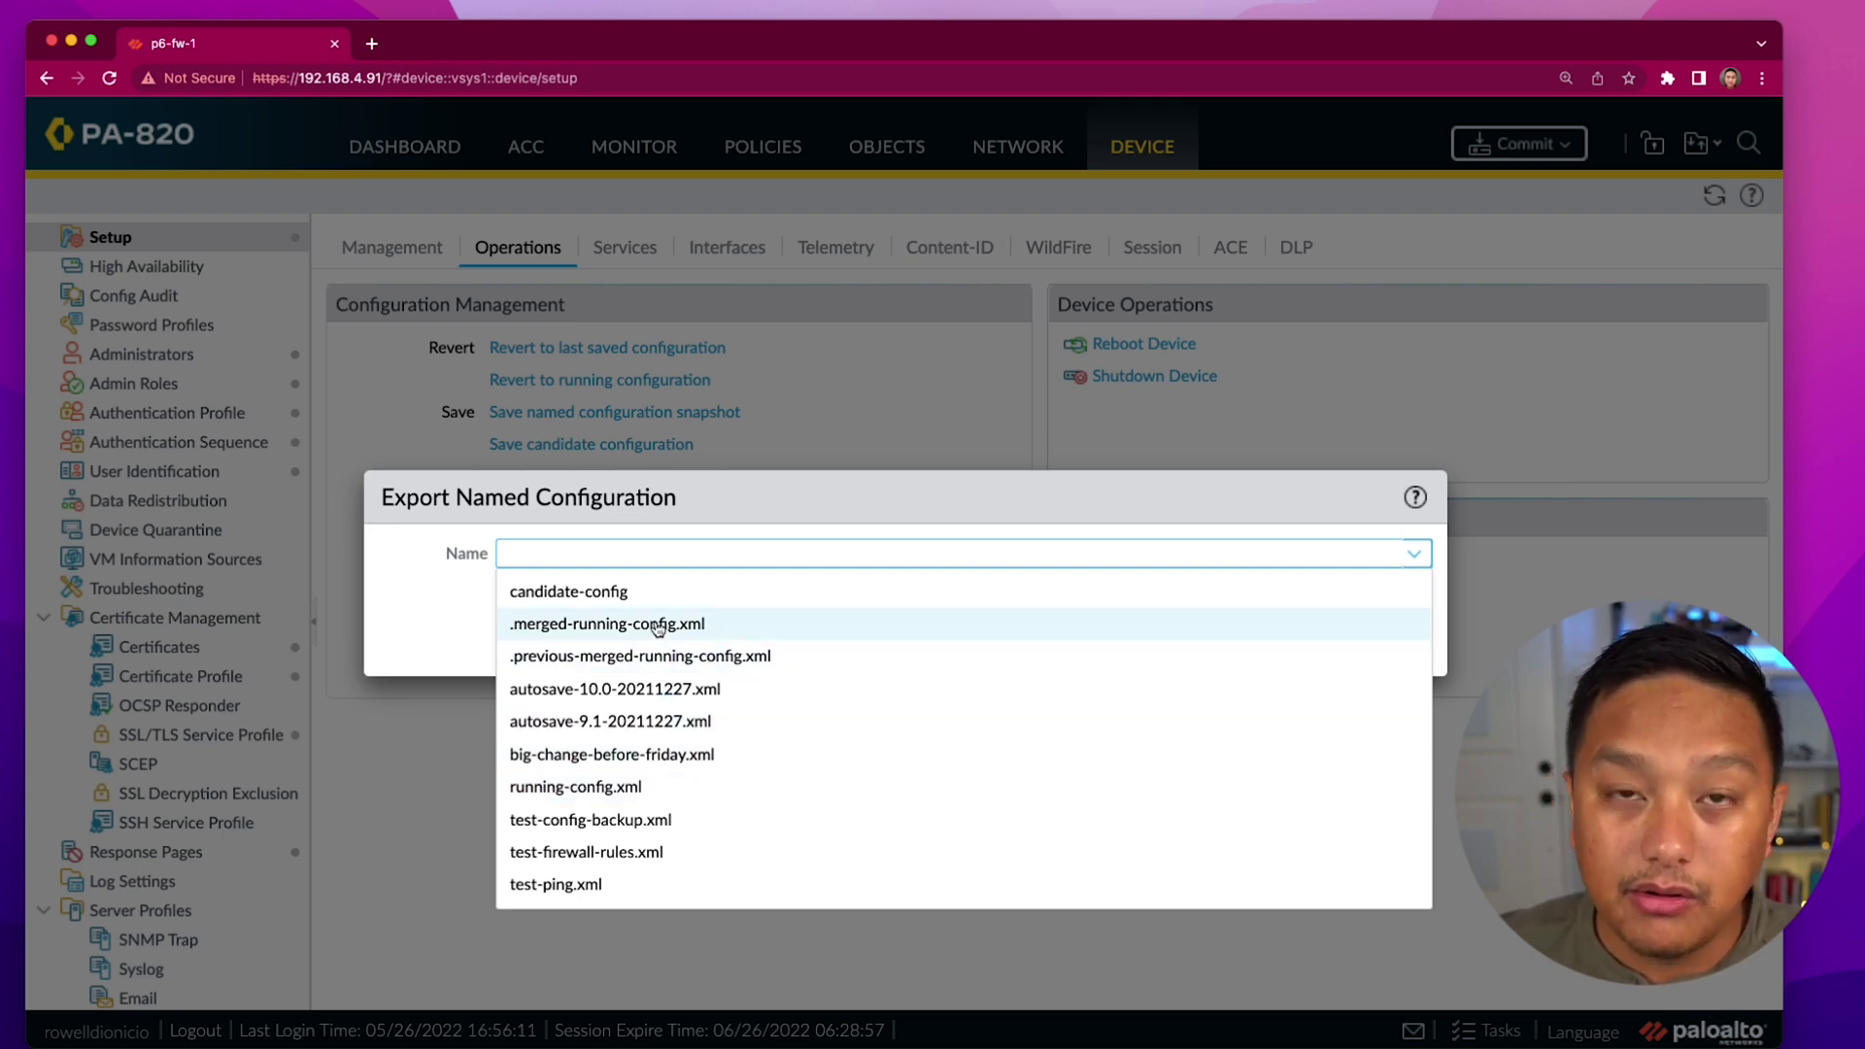
{"action": "left_click", "coordinate": [646, 787]}
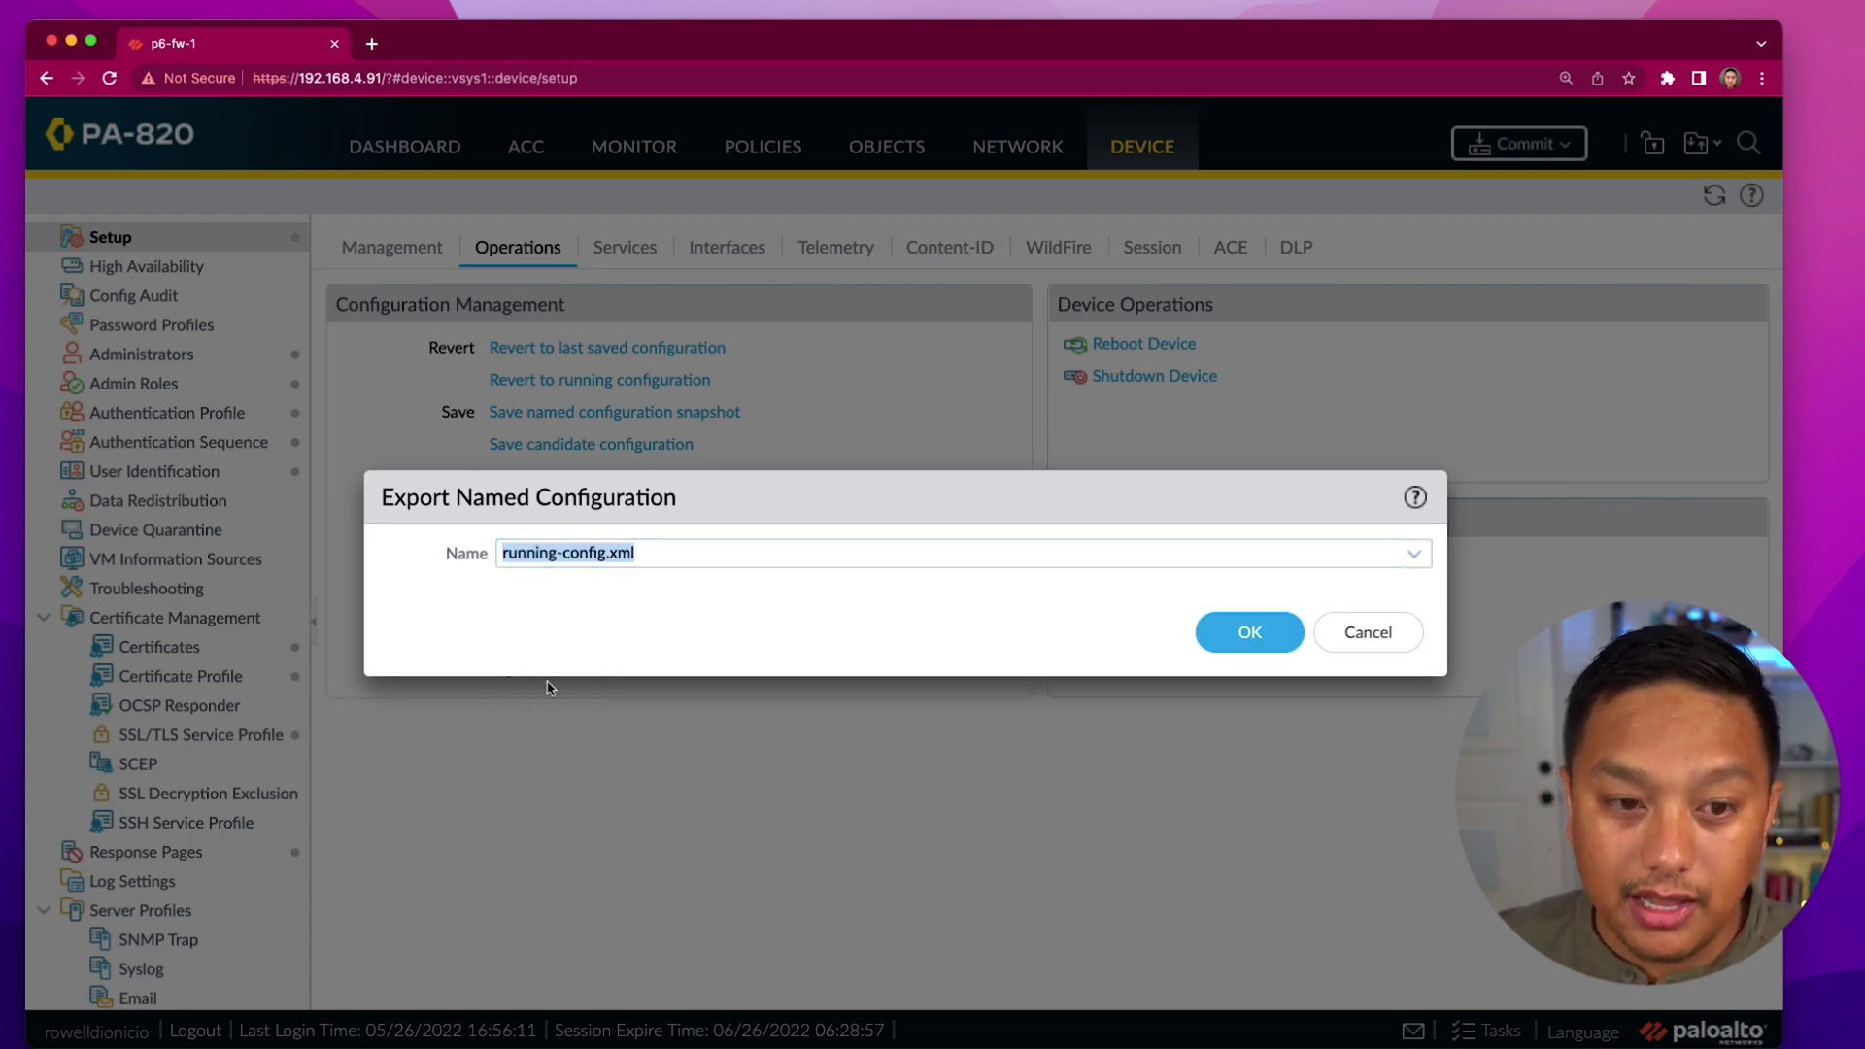
{"action": "left_click", "coordinate": [1369, 633]}
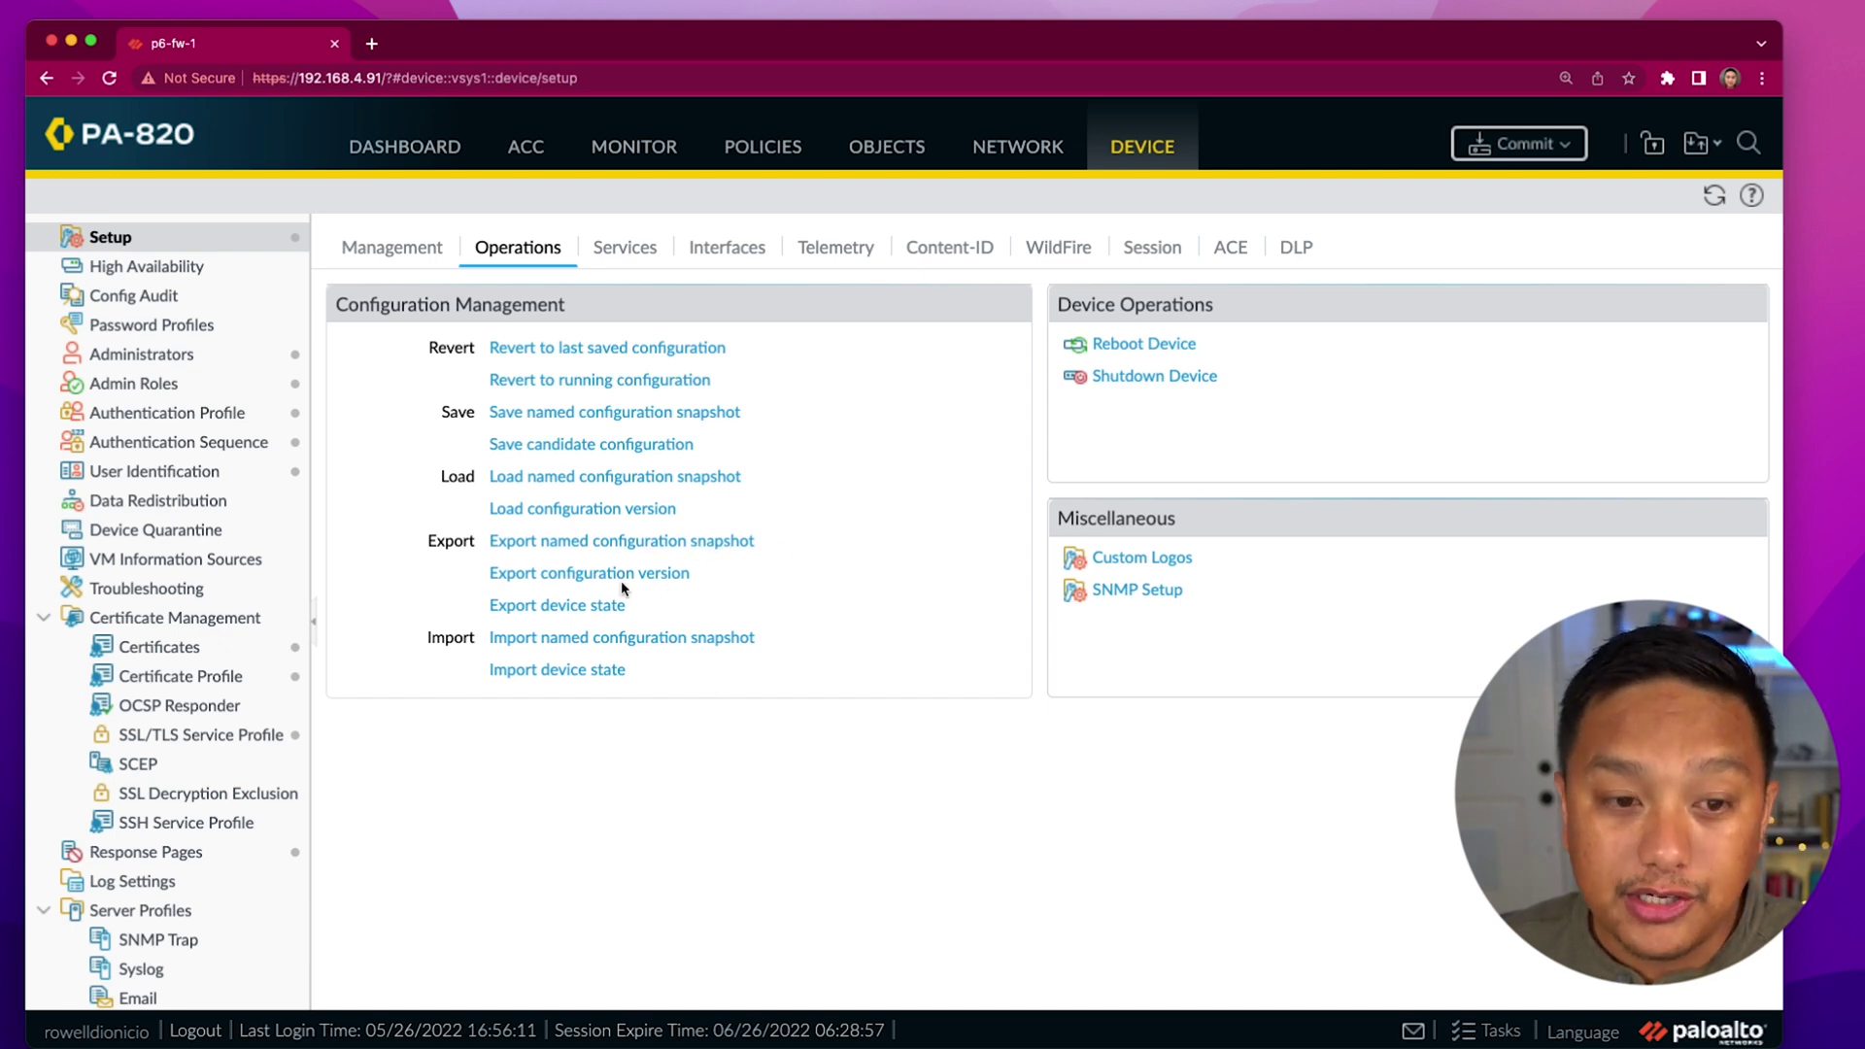
Step: Examine the configuration versions available for export and the import options for a named configuration snapshot, cancelling both dialogs
{"action": "left_click", "coordinate": [524, 580]}
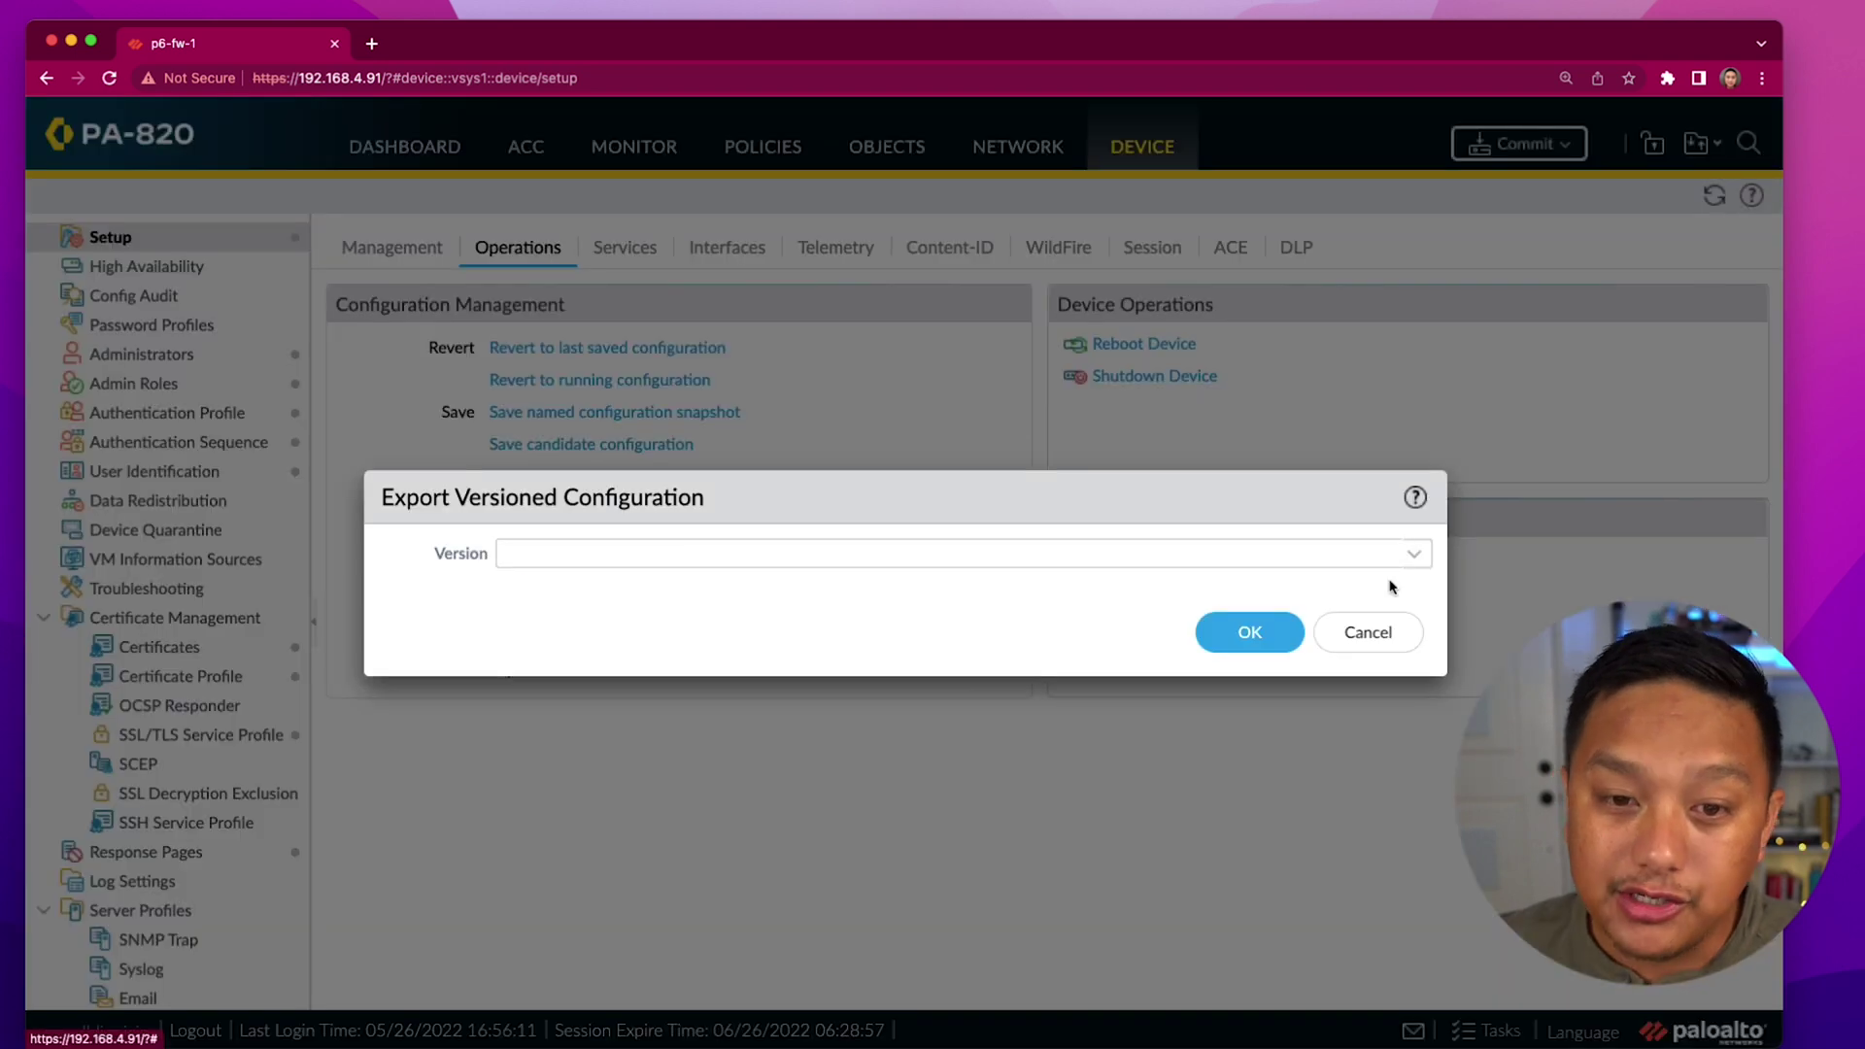
{"action": "left_click", "coordinate": [1416, 555]}
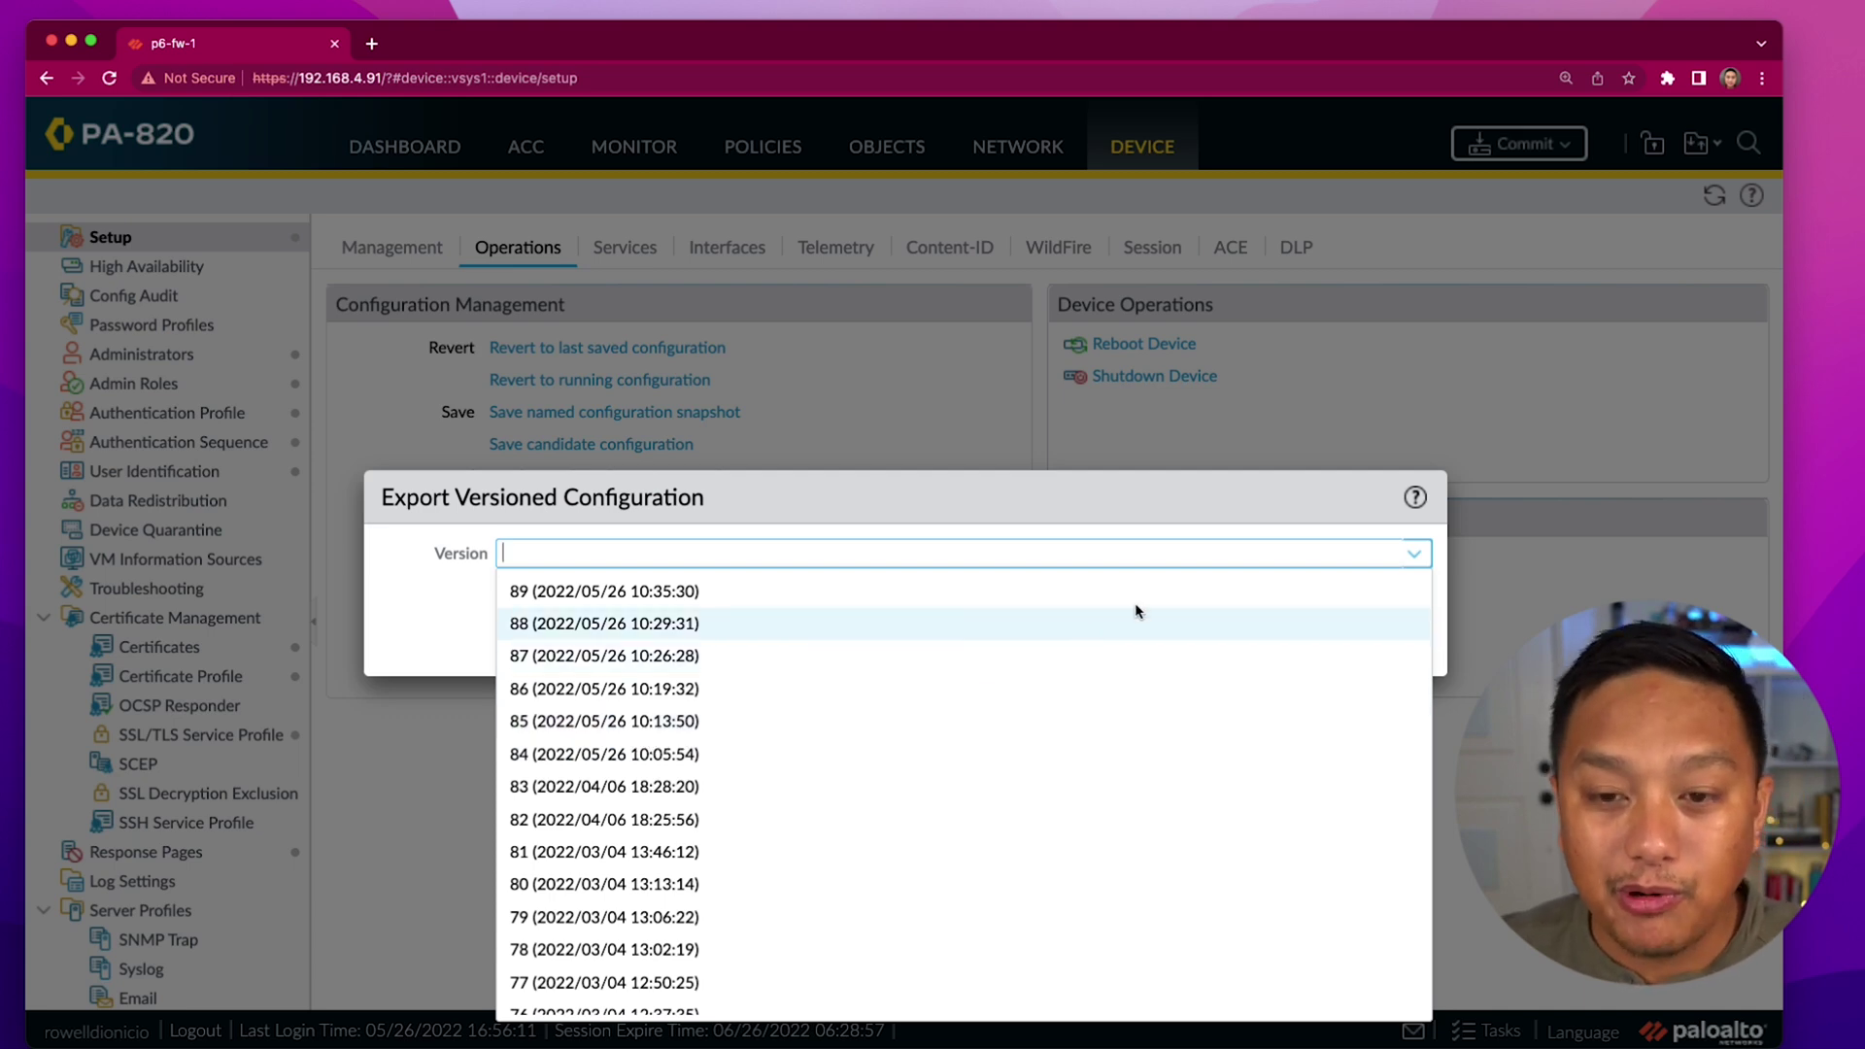
{"action": "left_click", "coordinate": [1183, 510]}
{"action": "left_click", "coordinate": [1387, 634]}
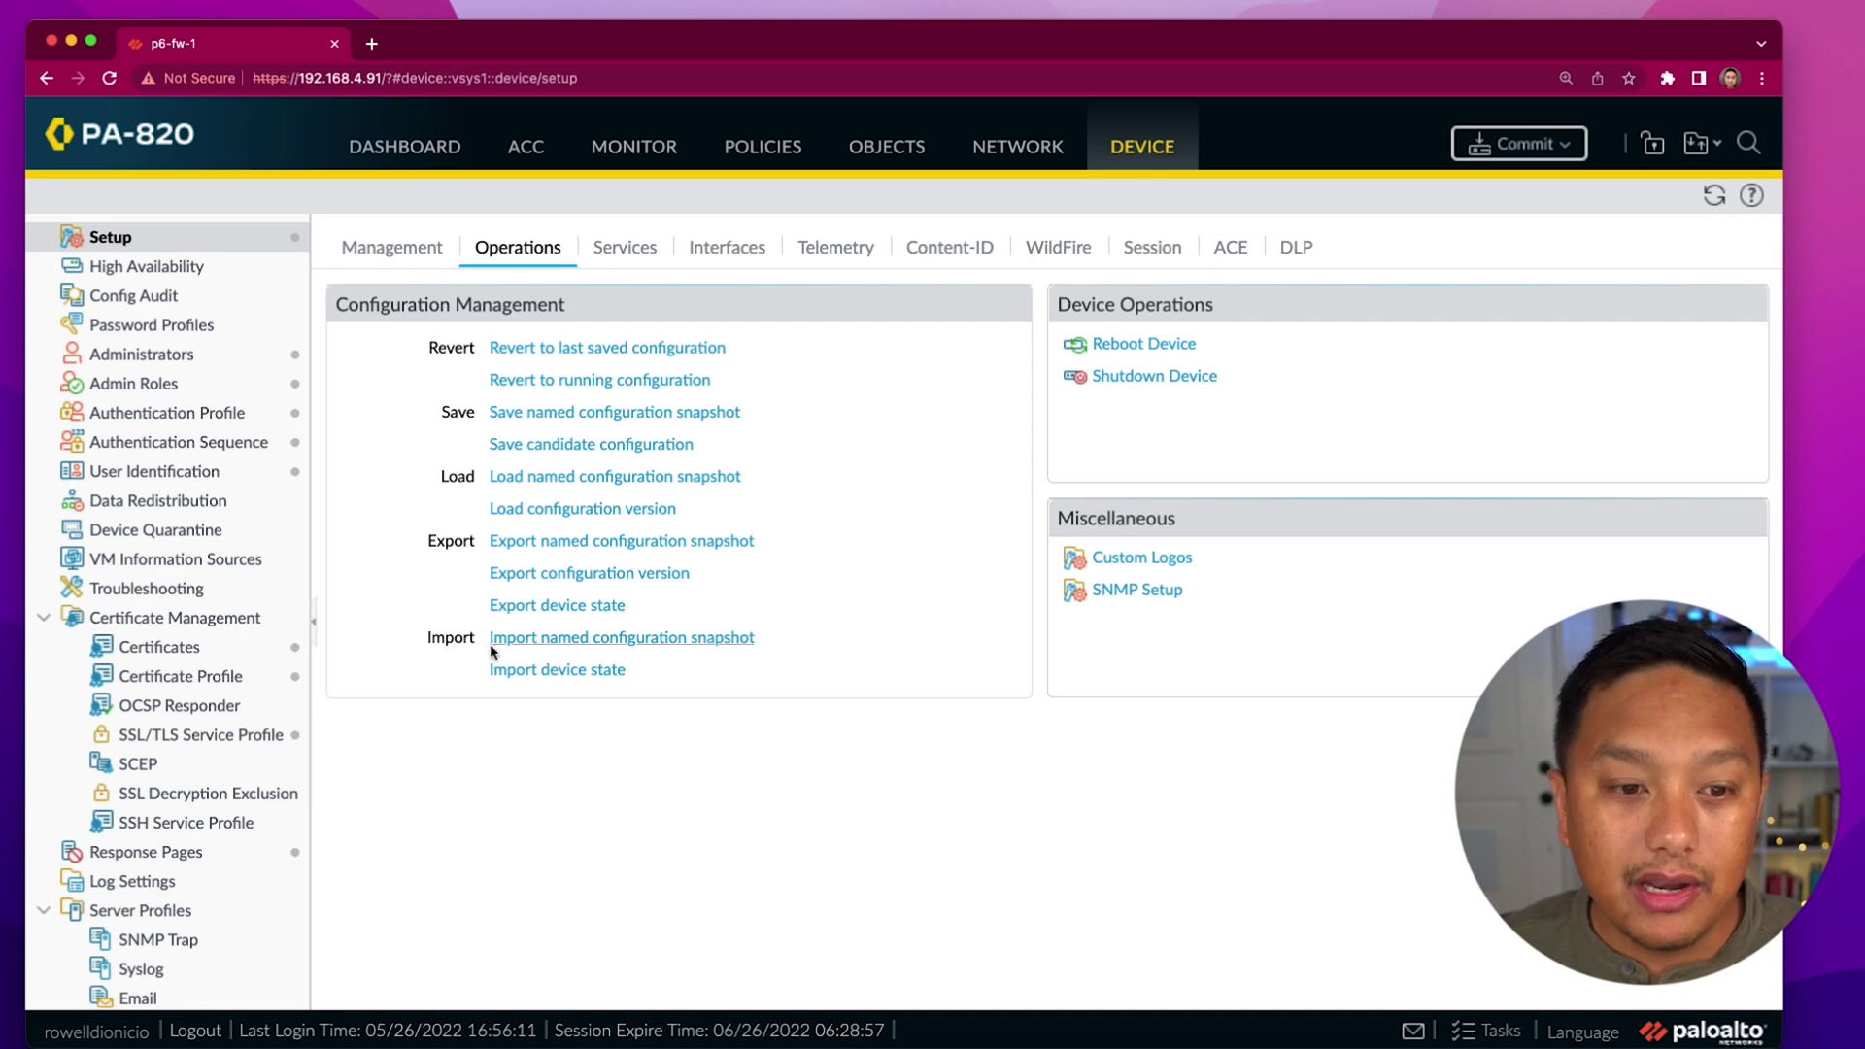
{"action": "left_click", "coordinate": [553, 653]}
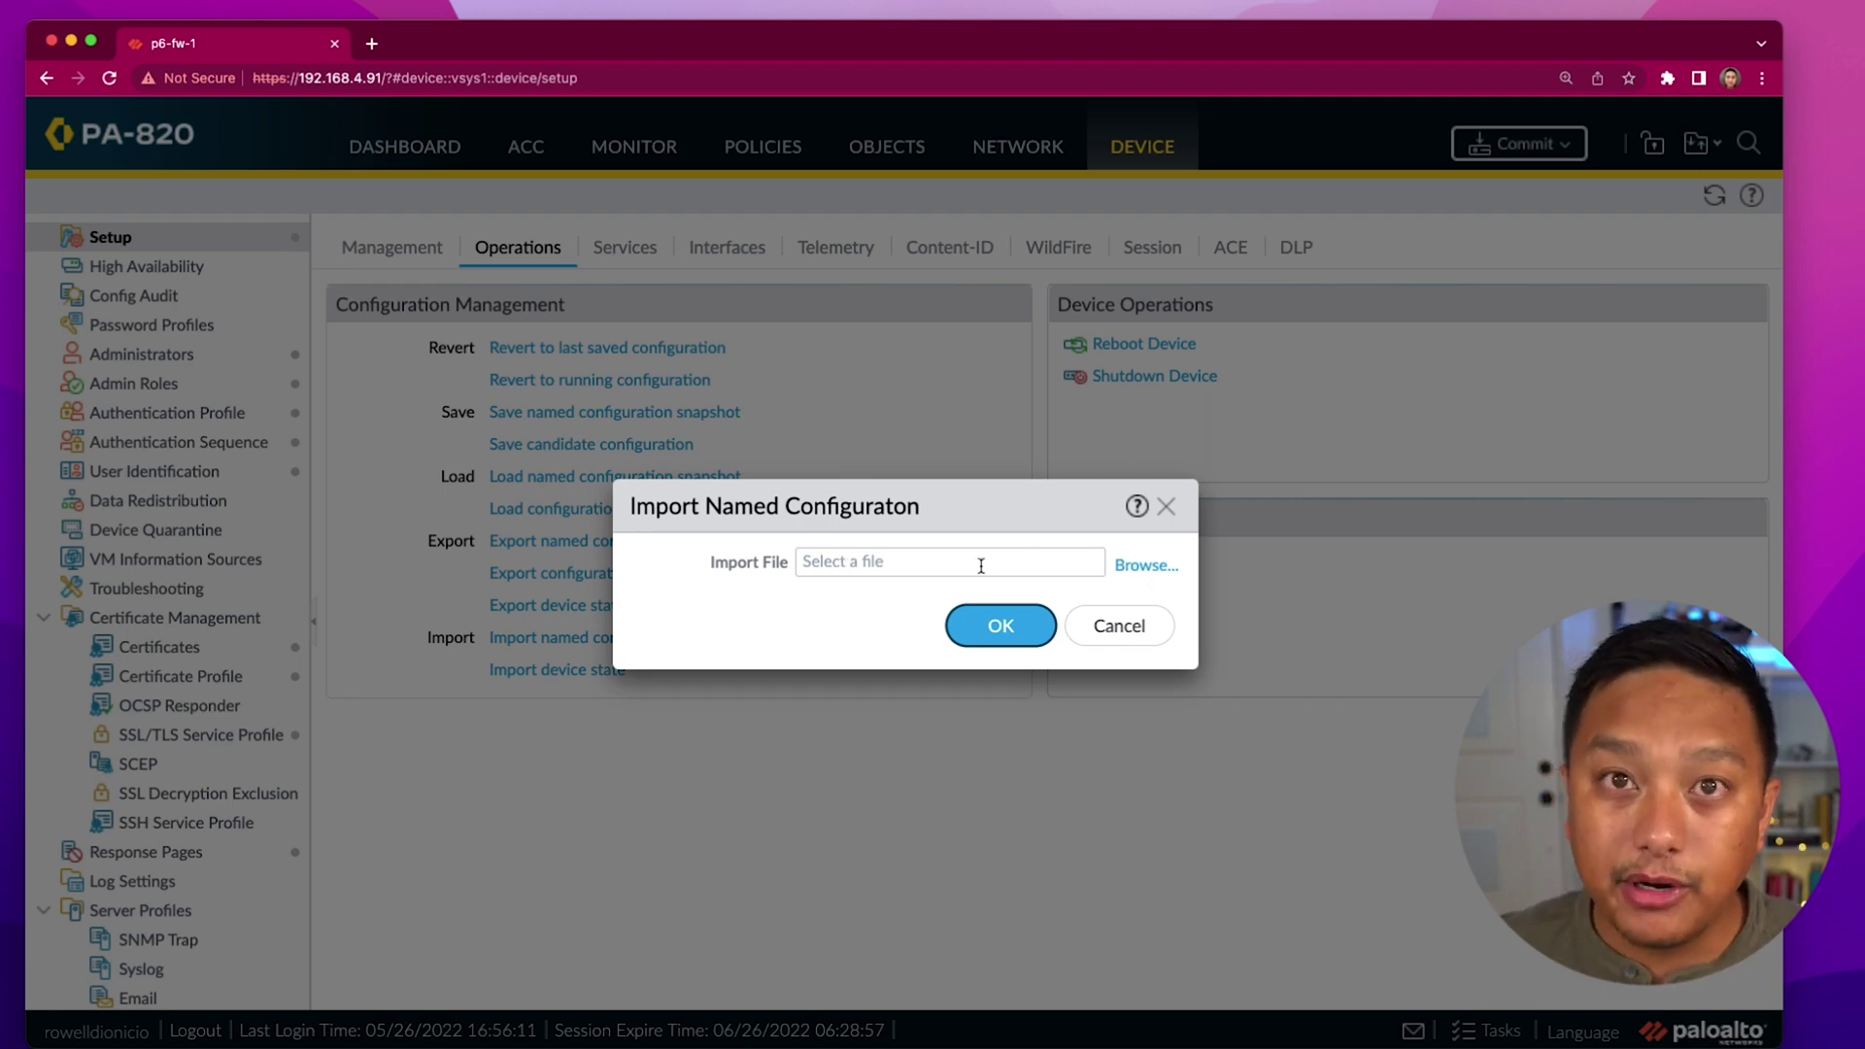
{"action": "left_click", "coordinate": [1089, 639]}
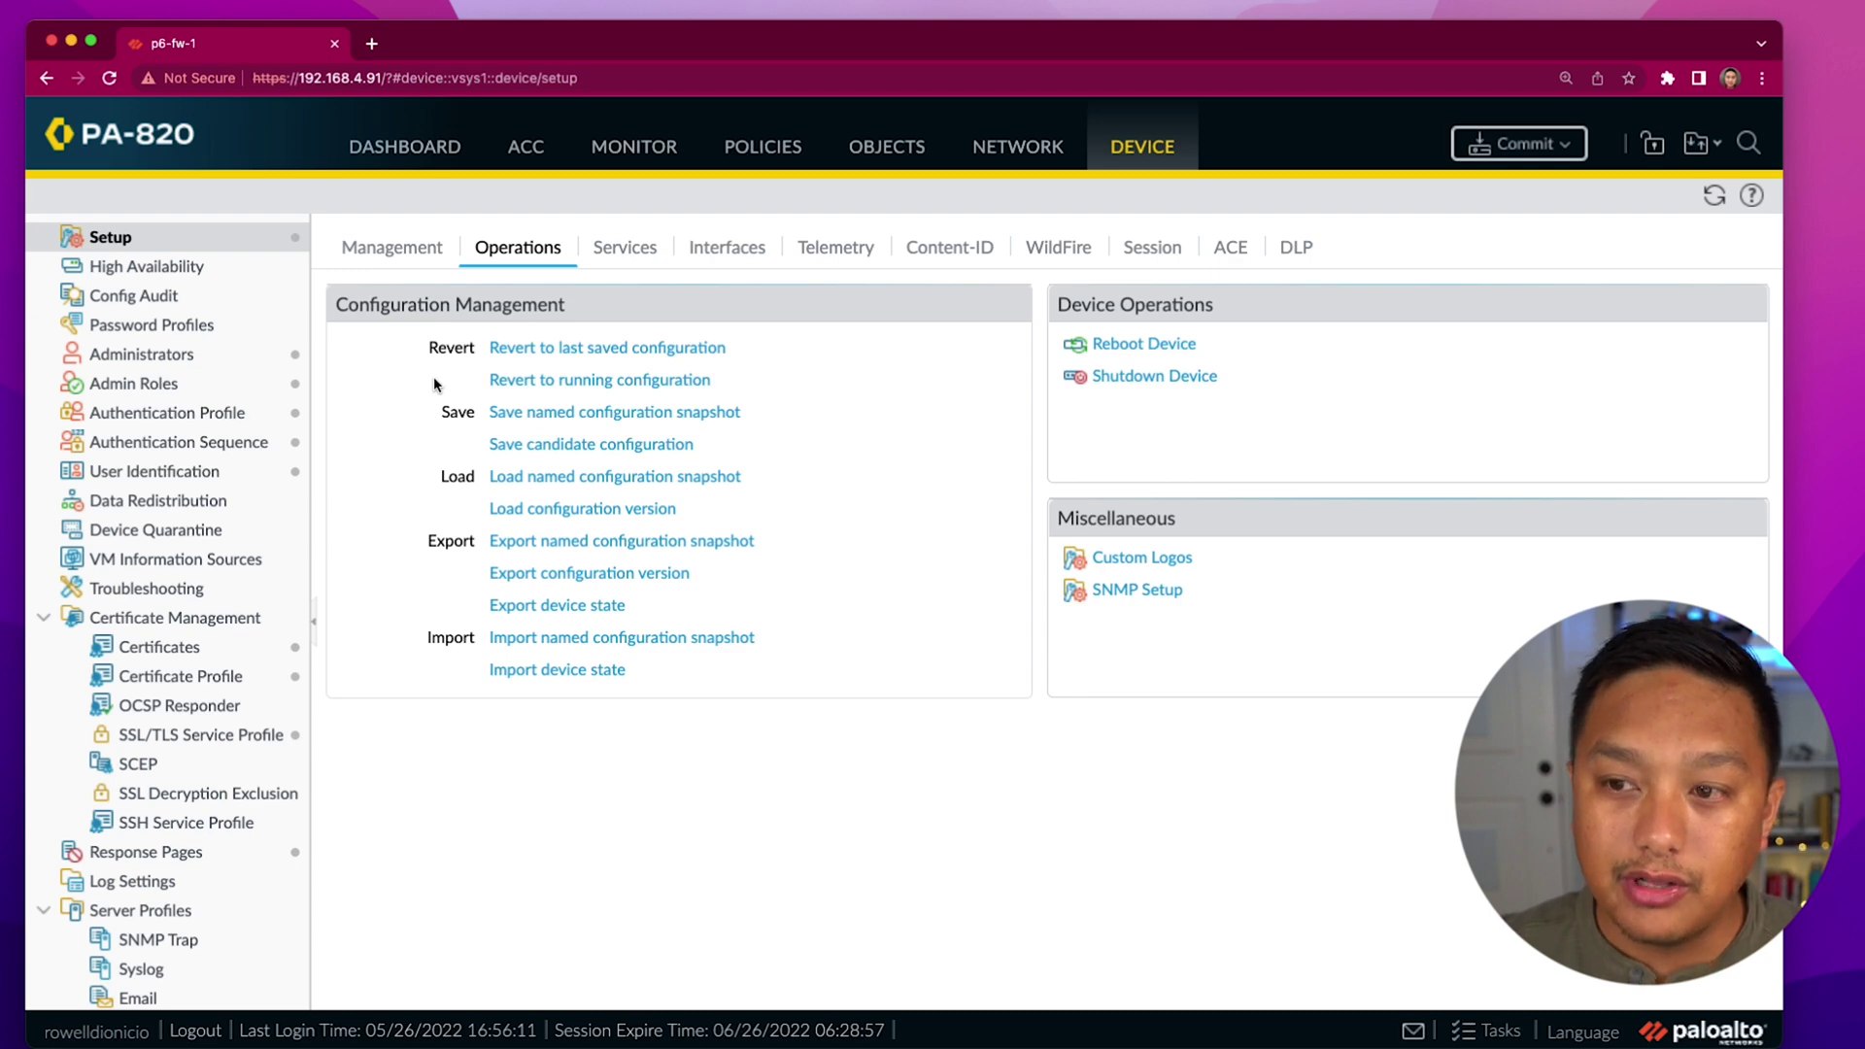
Step: Delete the Block ICMP 1.1.1.1 rule from the security policy
{"action": "left_click", "coordinate": [777, 151]}
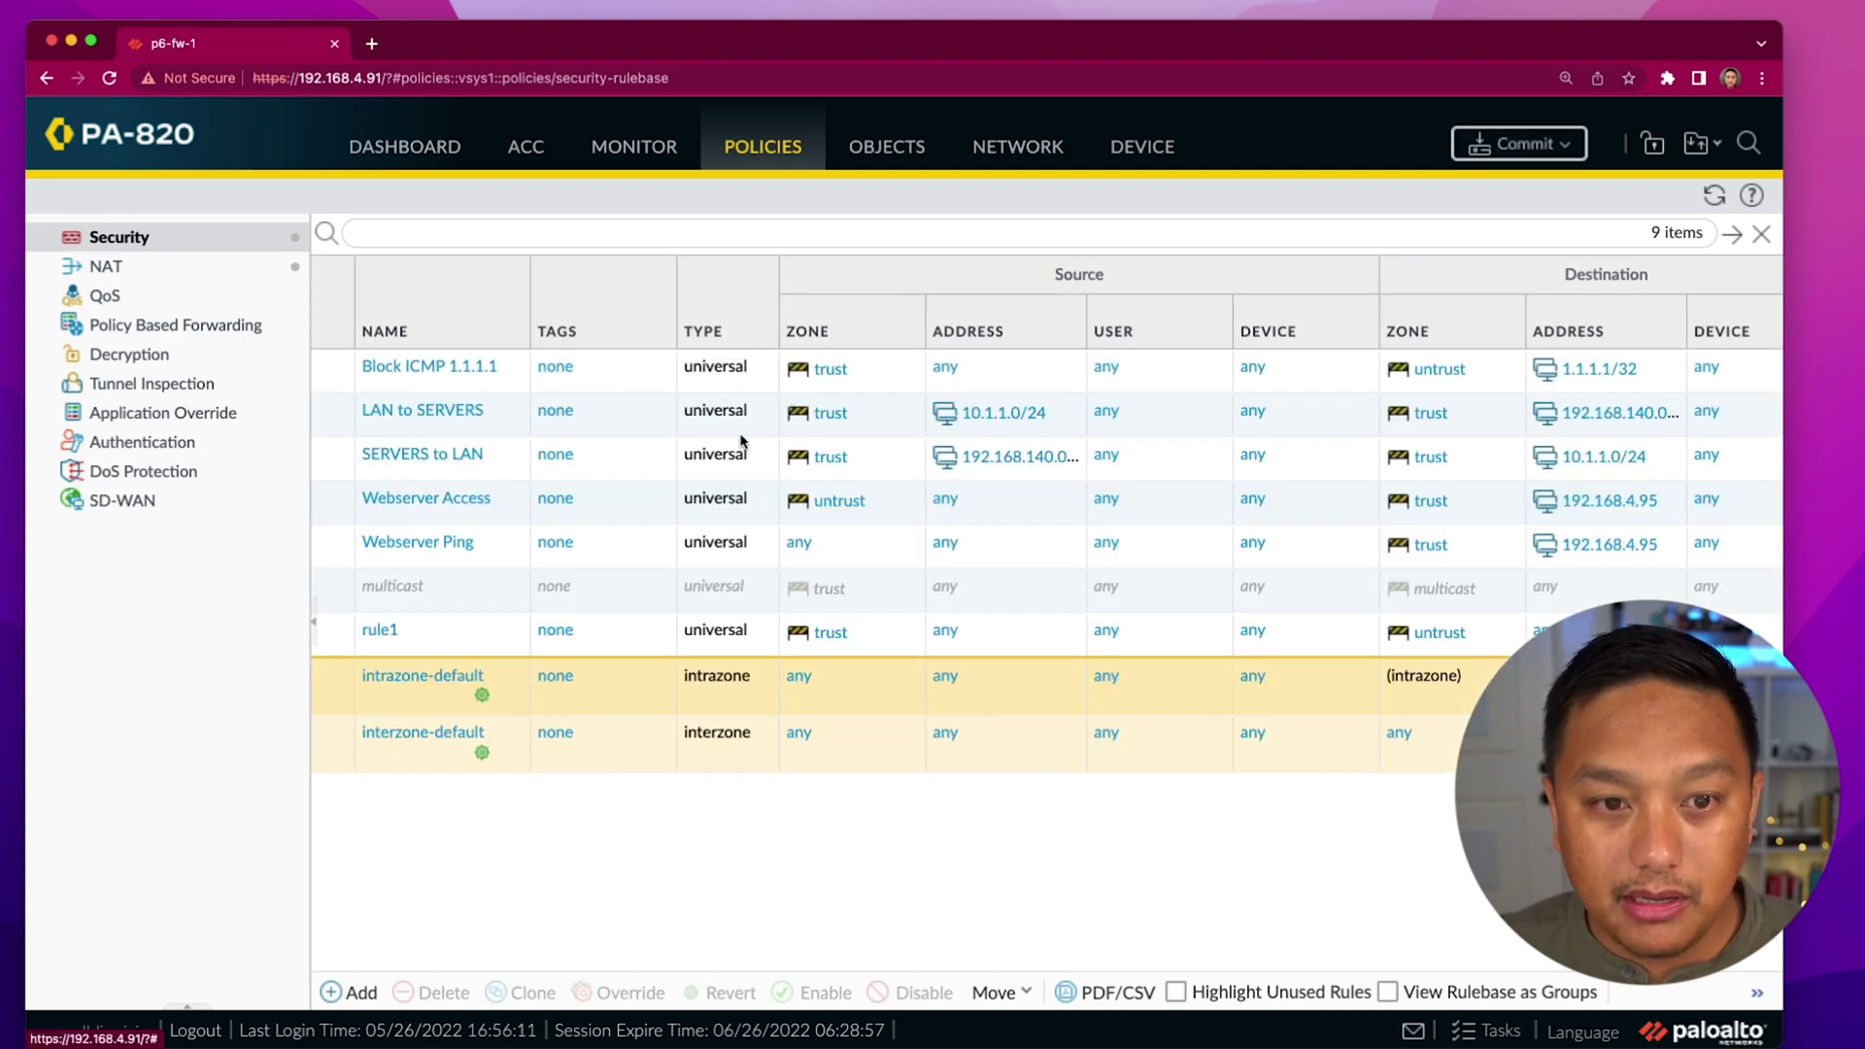
{"action": "left_click", "coordinate": [336, 373]}
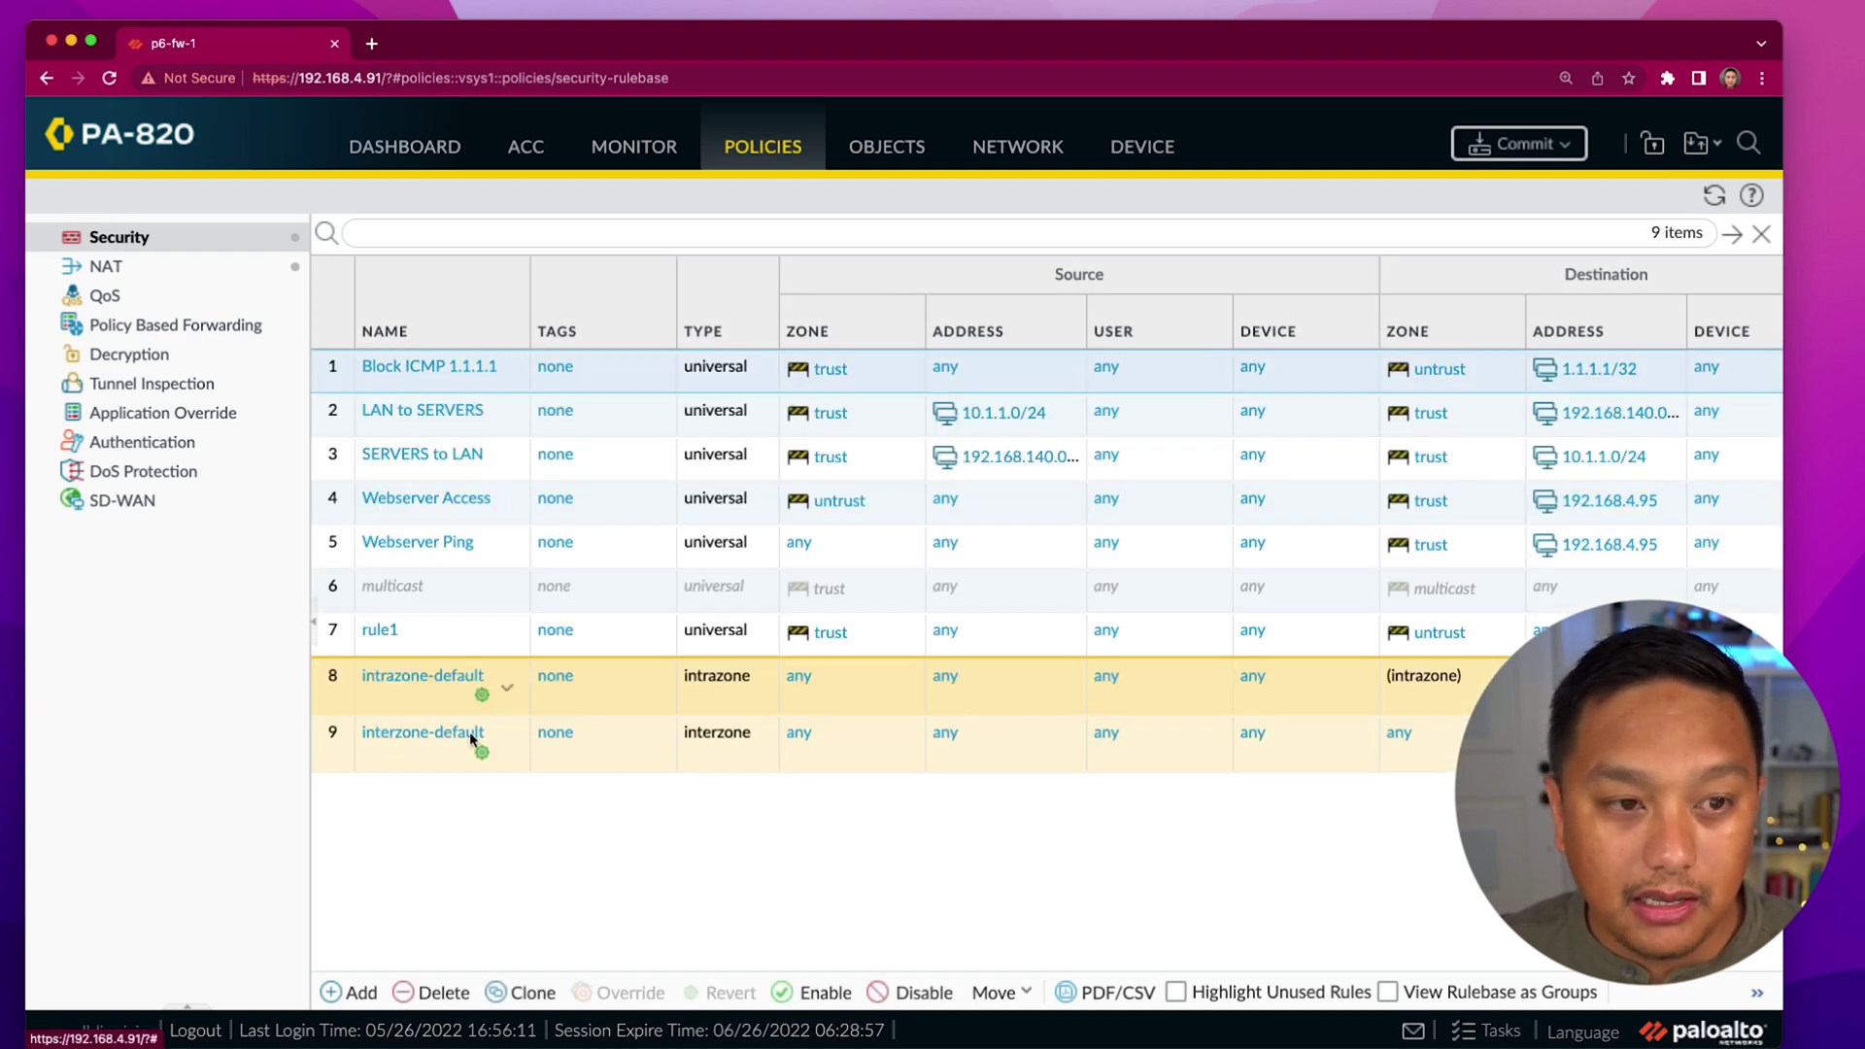
{"action": "left_click", "coordinate": [432, 992]}
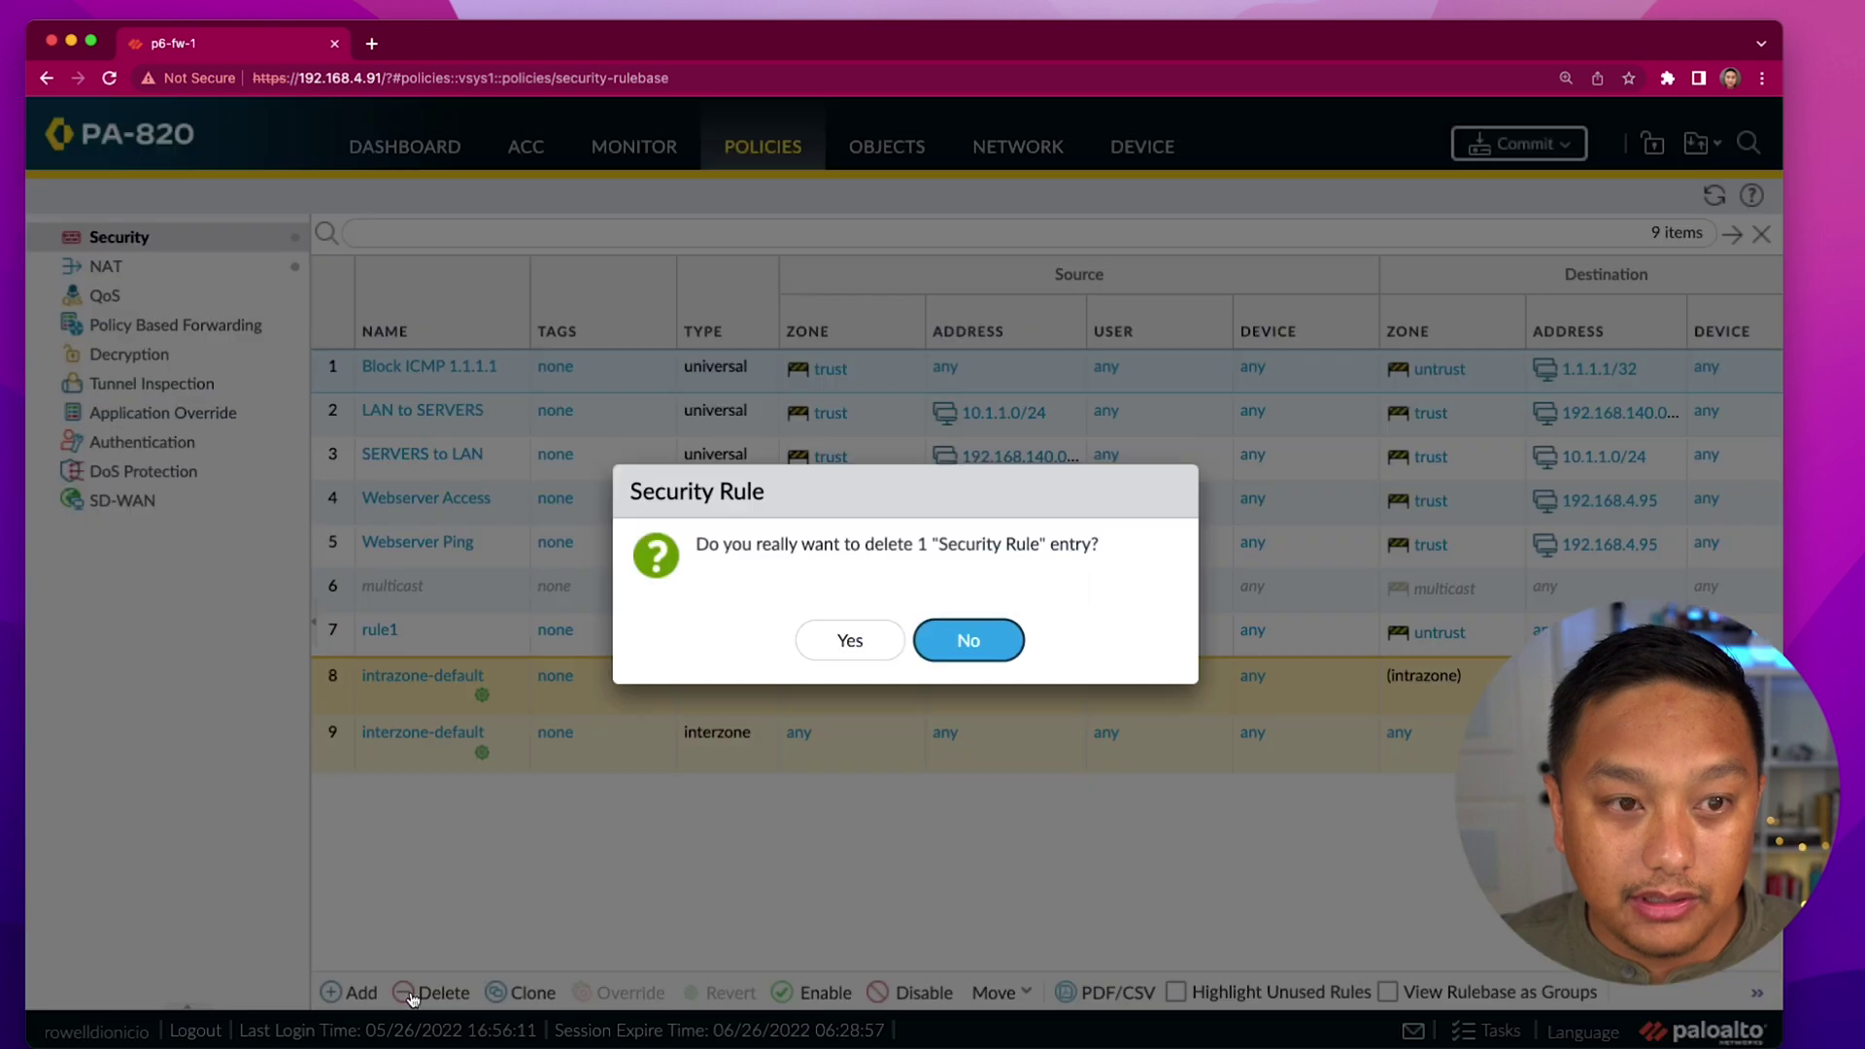
{"action": "left_click", "coordinate": [817, 643]}
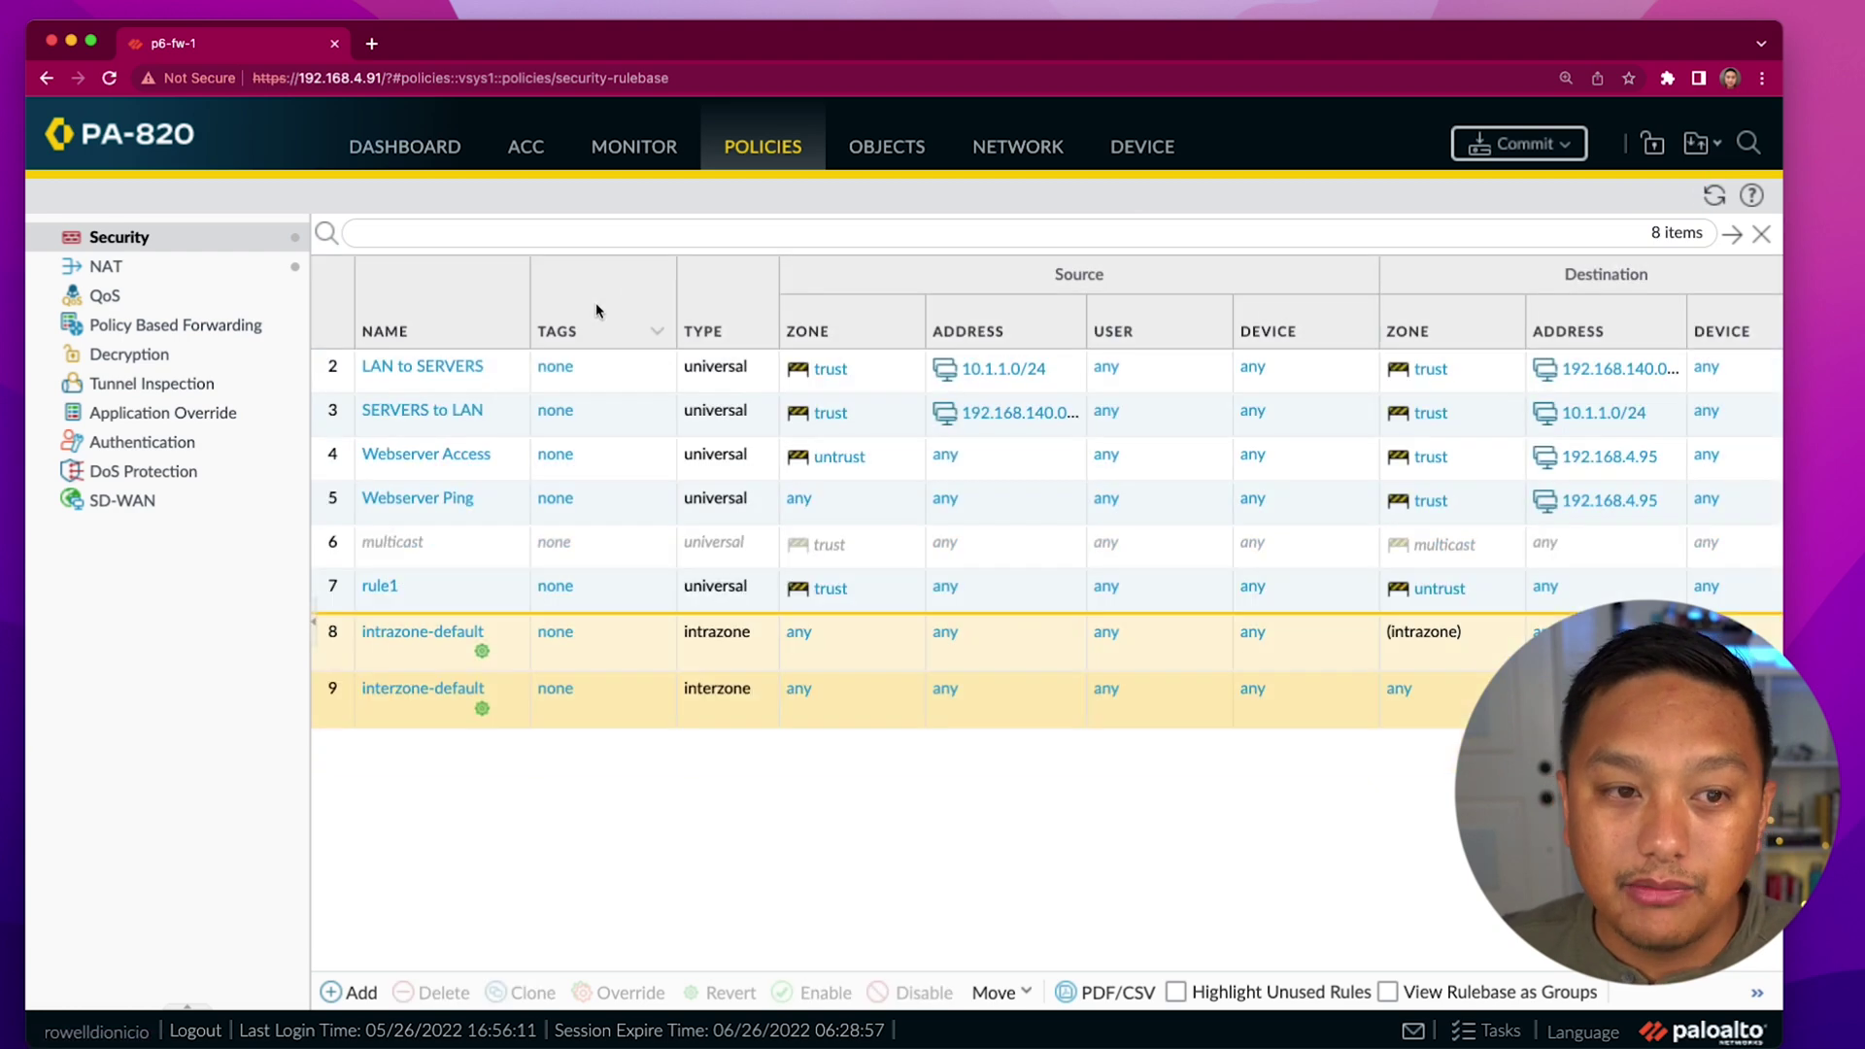
Step: Revert the firewall to the running configuration, leaving validation enabled, and dismiss the notice
{"action": "left_click", "coordinate": [1110, 148]}
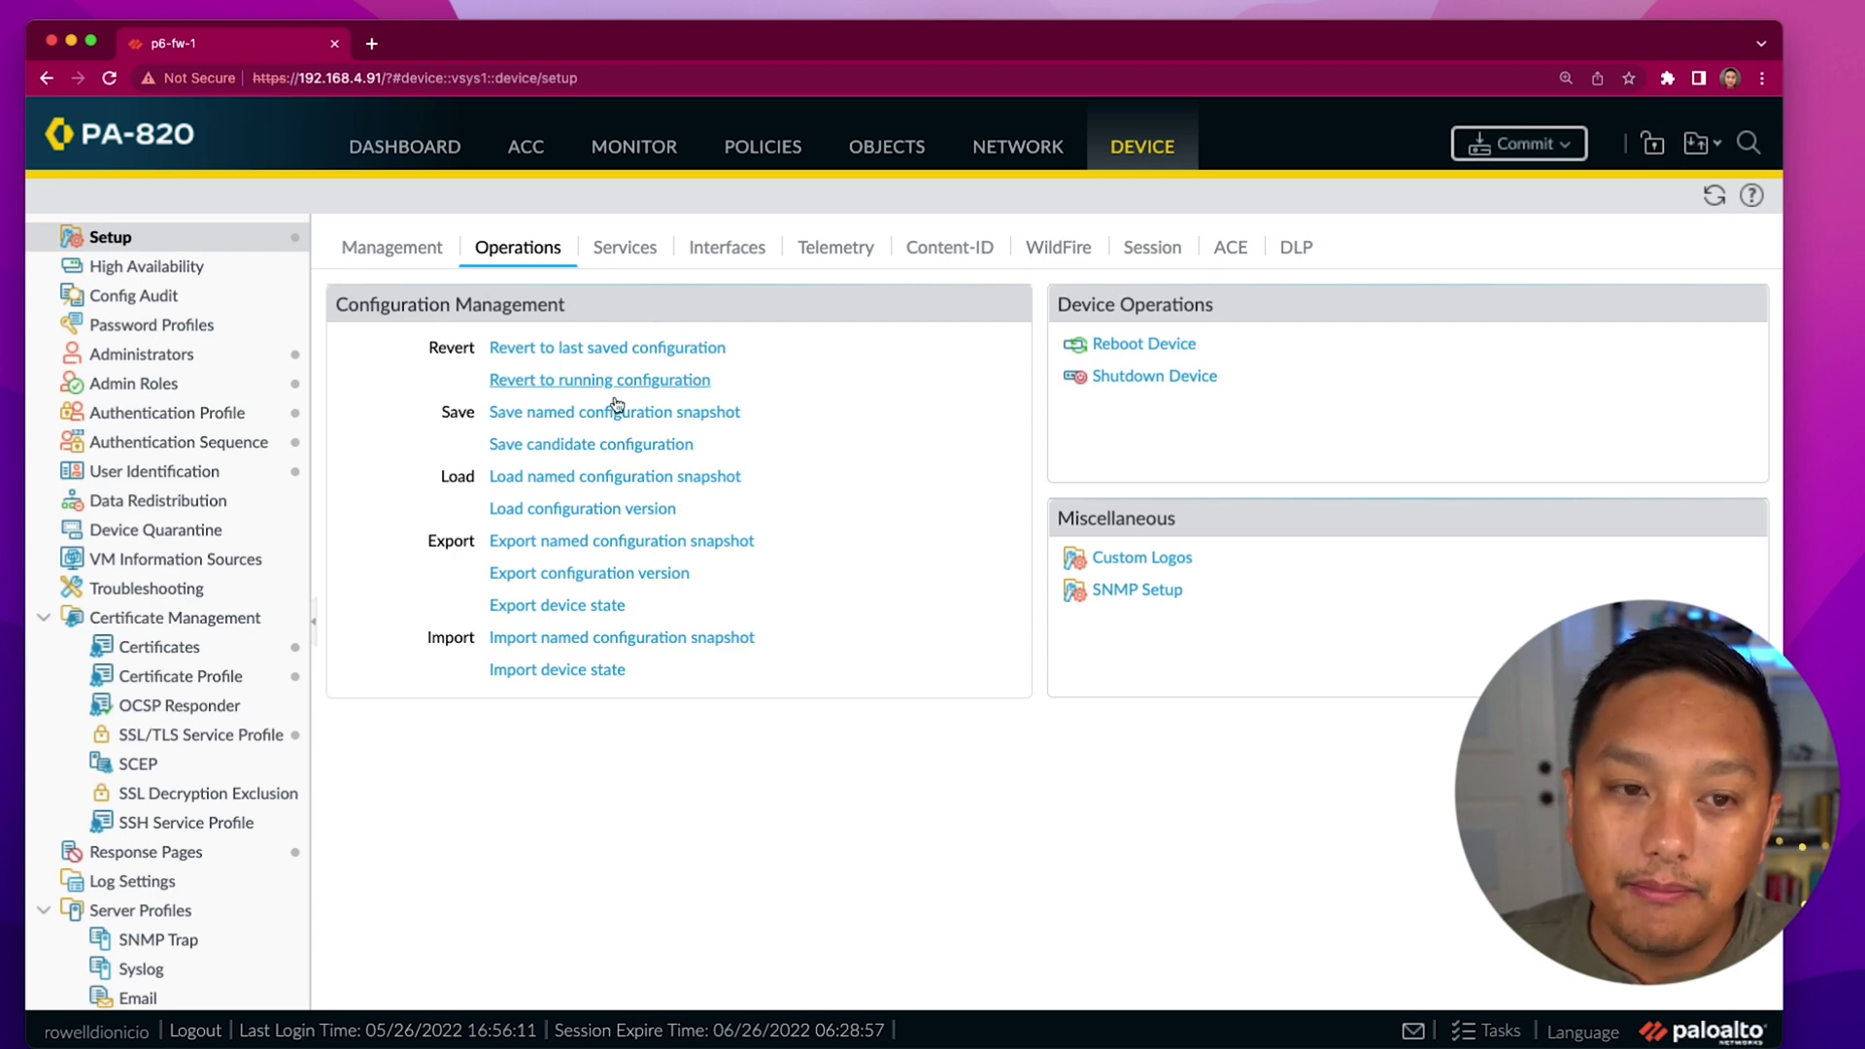
{"action": "left_click", "coordinate": [506, 387]}
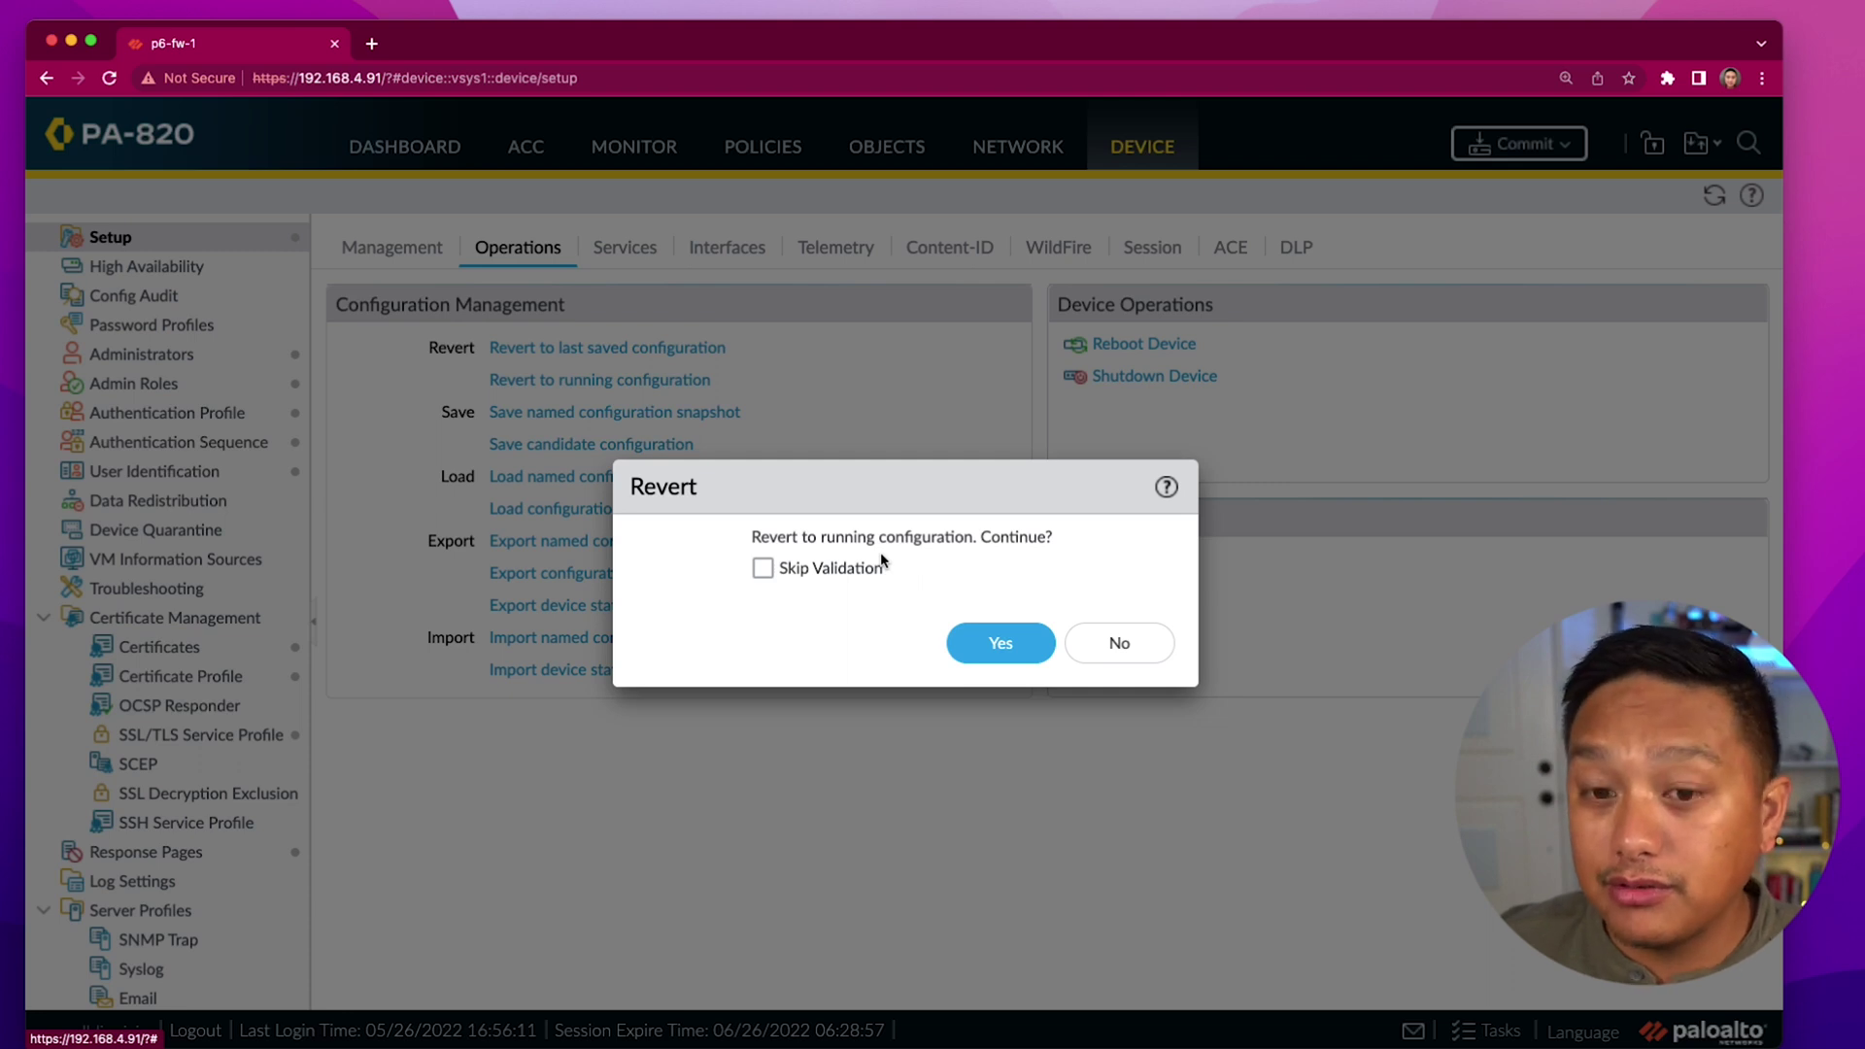
{"action": "left_click", "coordinate": [1004, 655]}
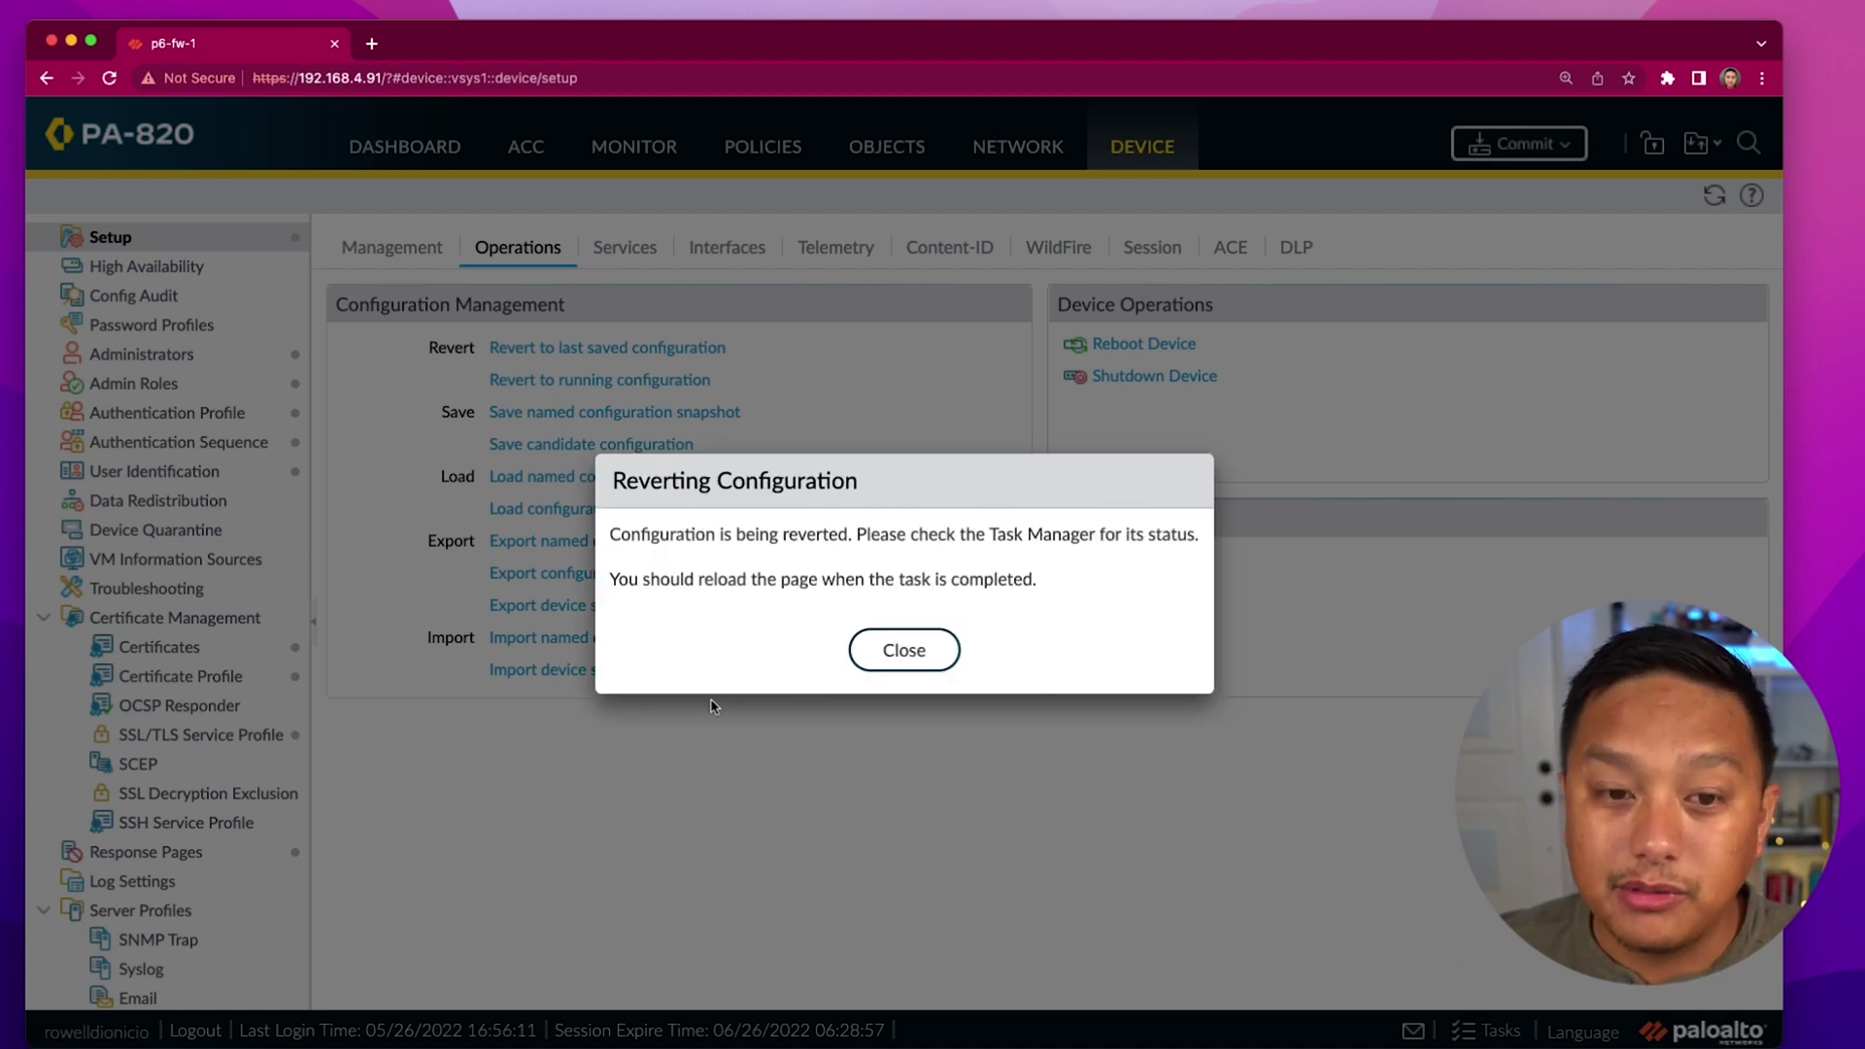
{"action": "left_click", "coordinate": [901, 655]}
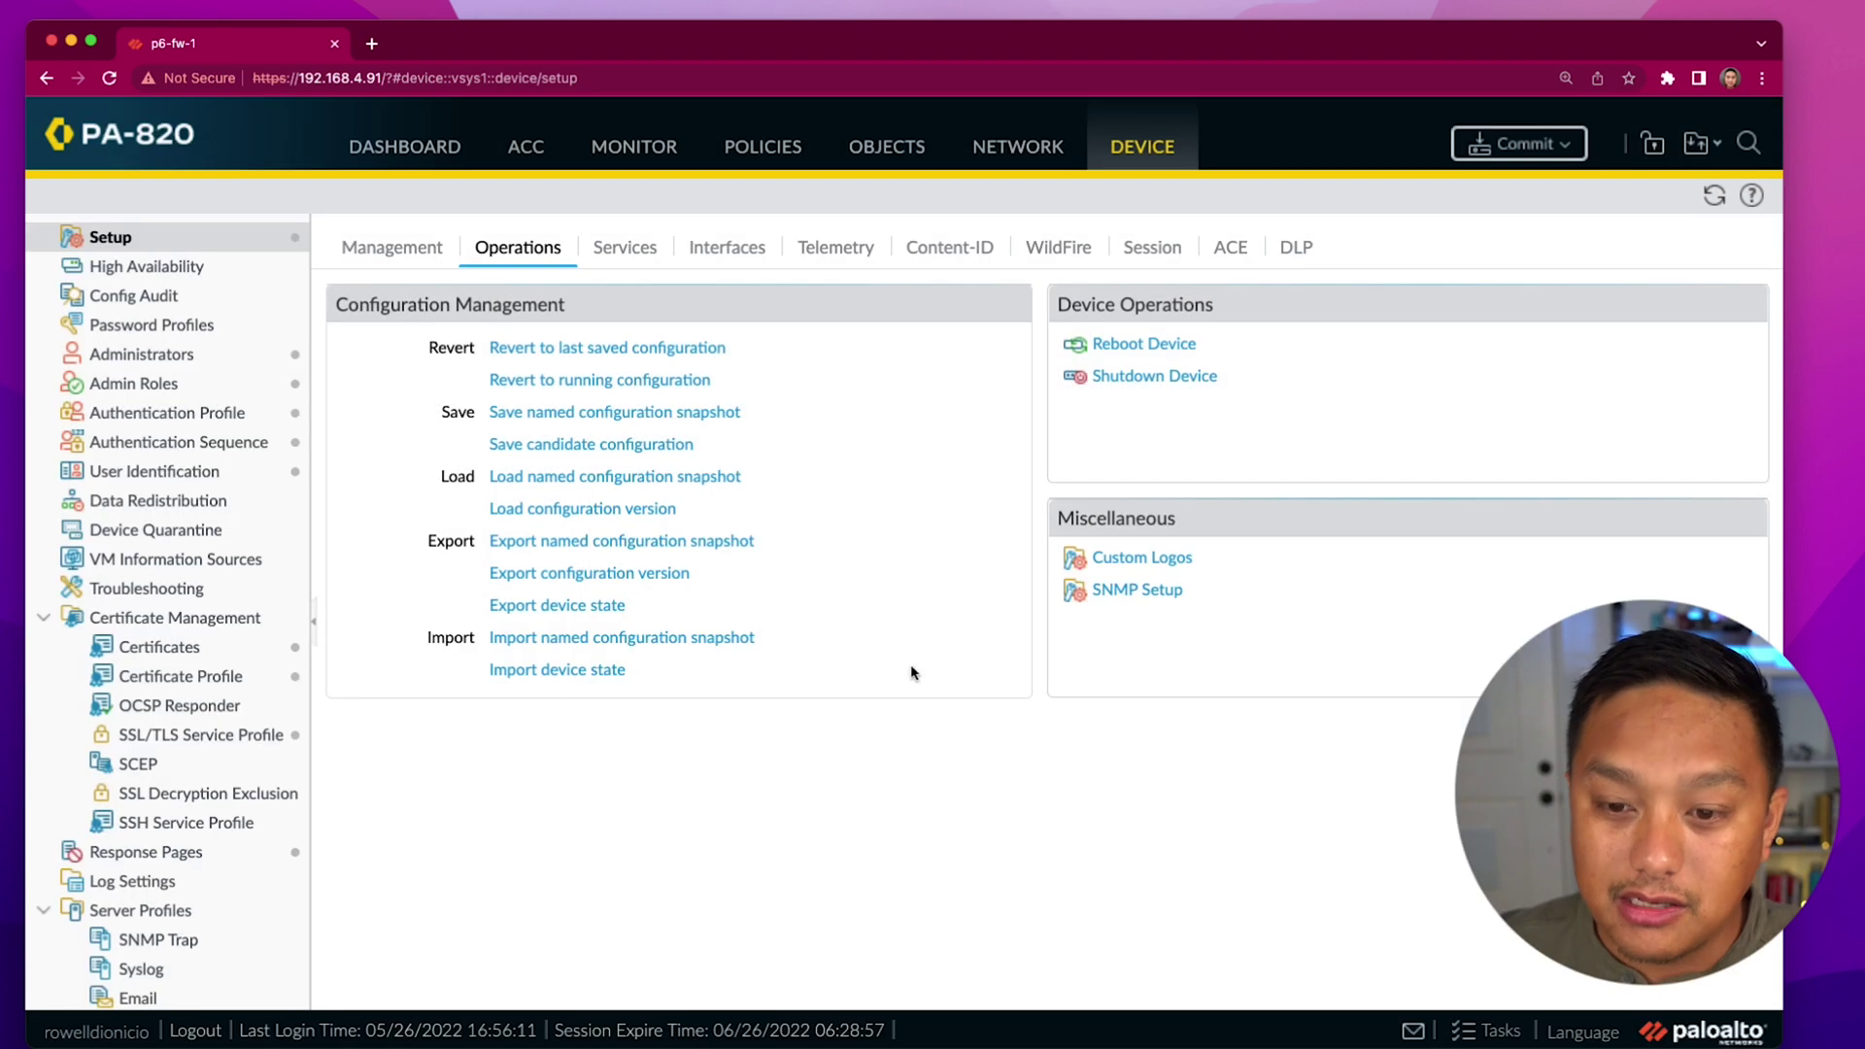
Step: Check the revert task's status in the Task Manager and view the security policy rules
{"action": "left_click", "coordinate": [1500, 1030]}
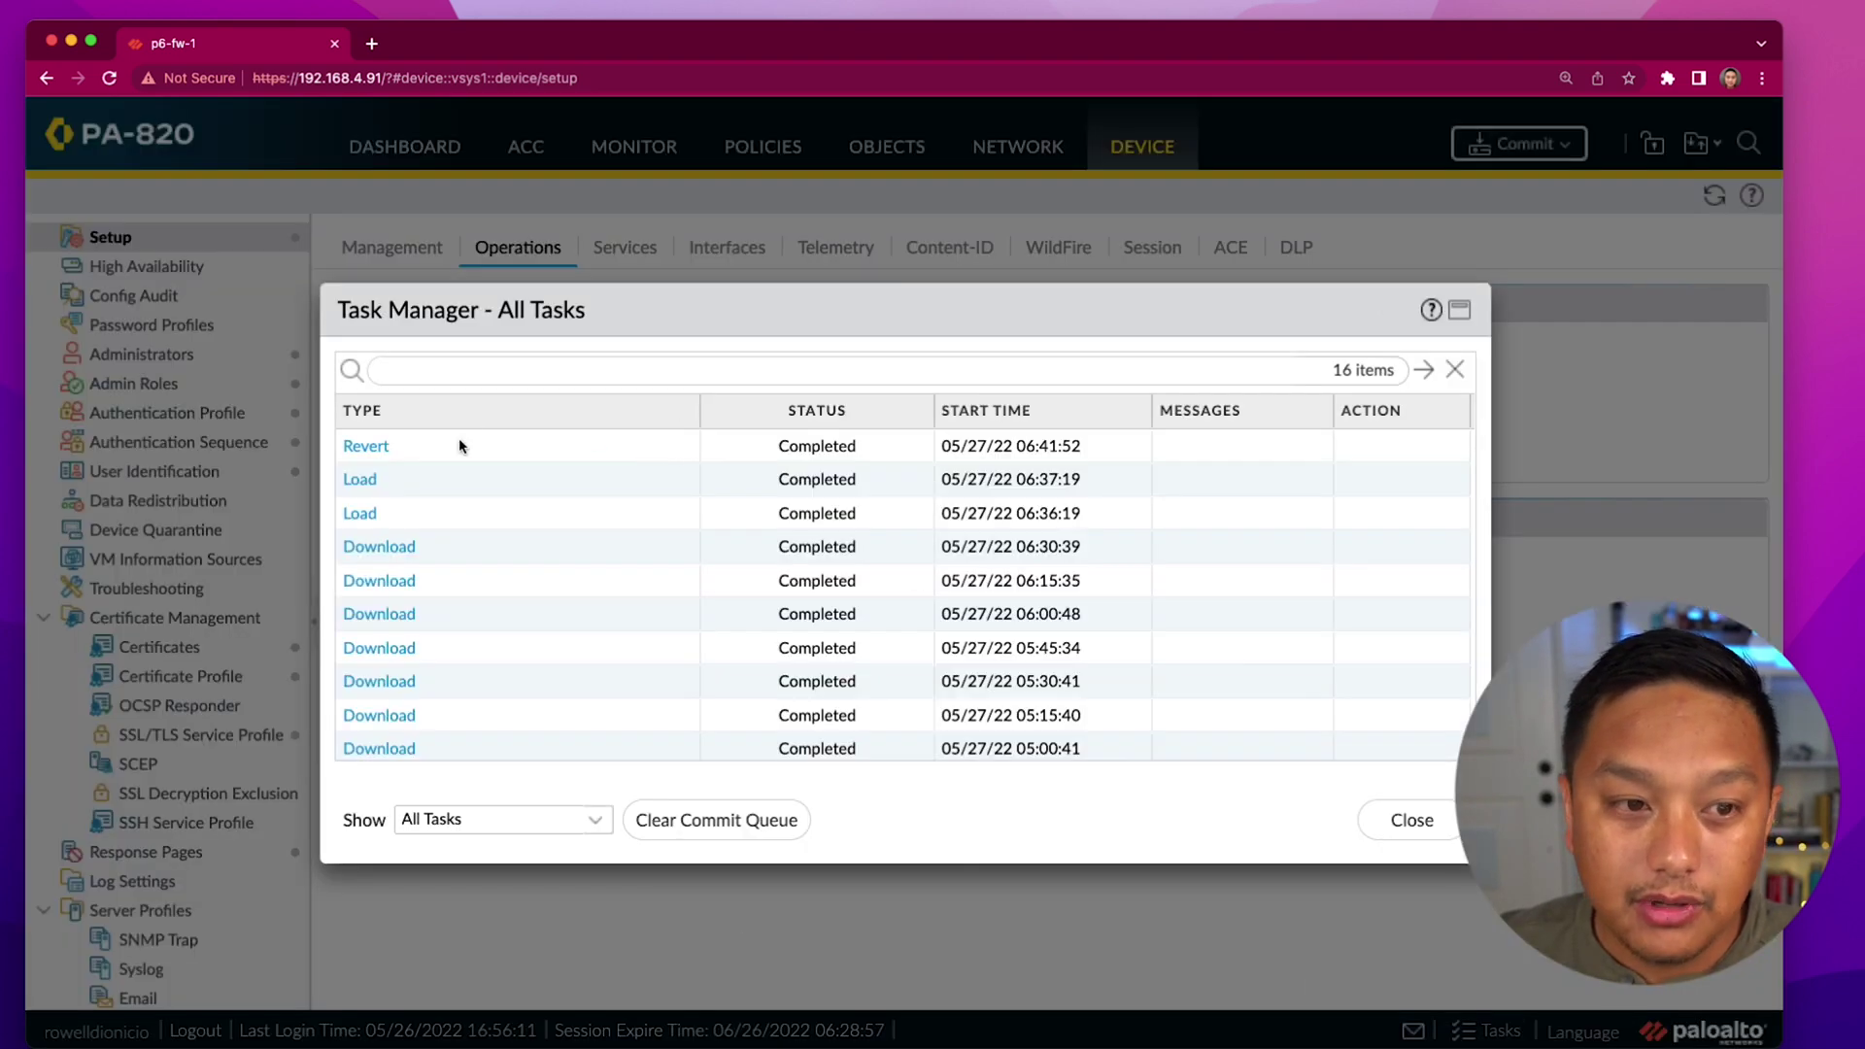
{"action": "left_click", "coordinate": [1398, 821]}
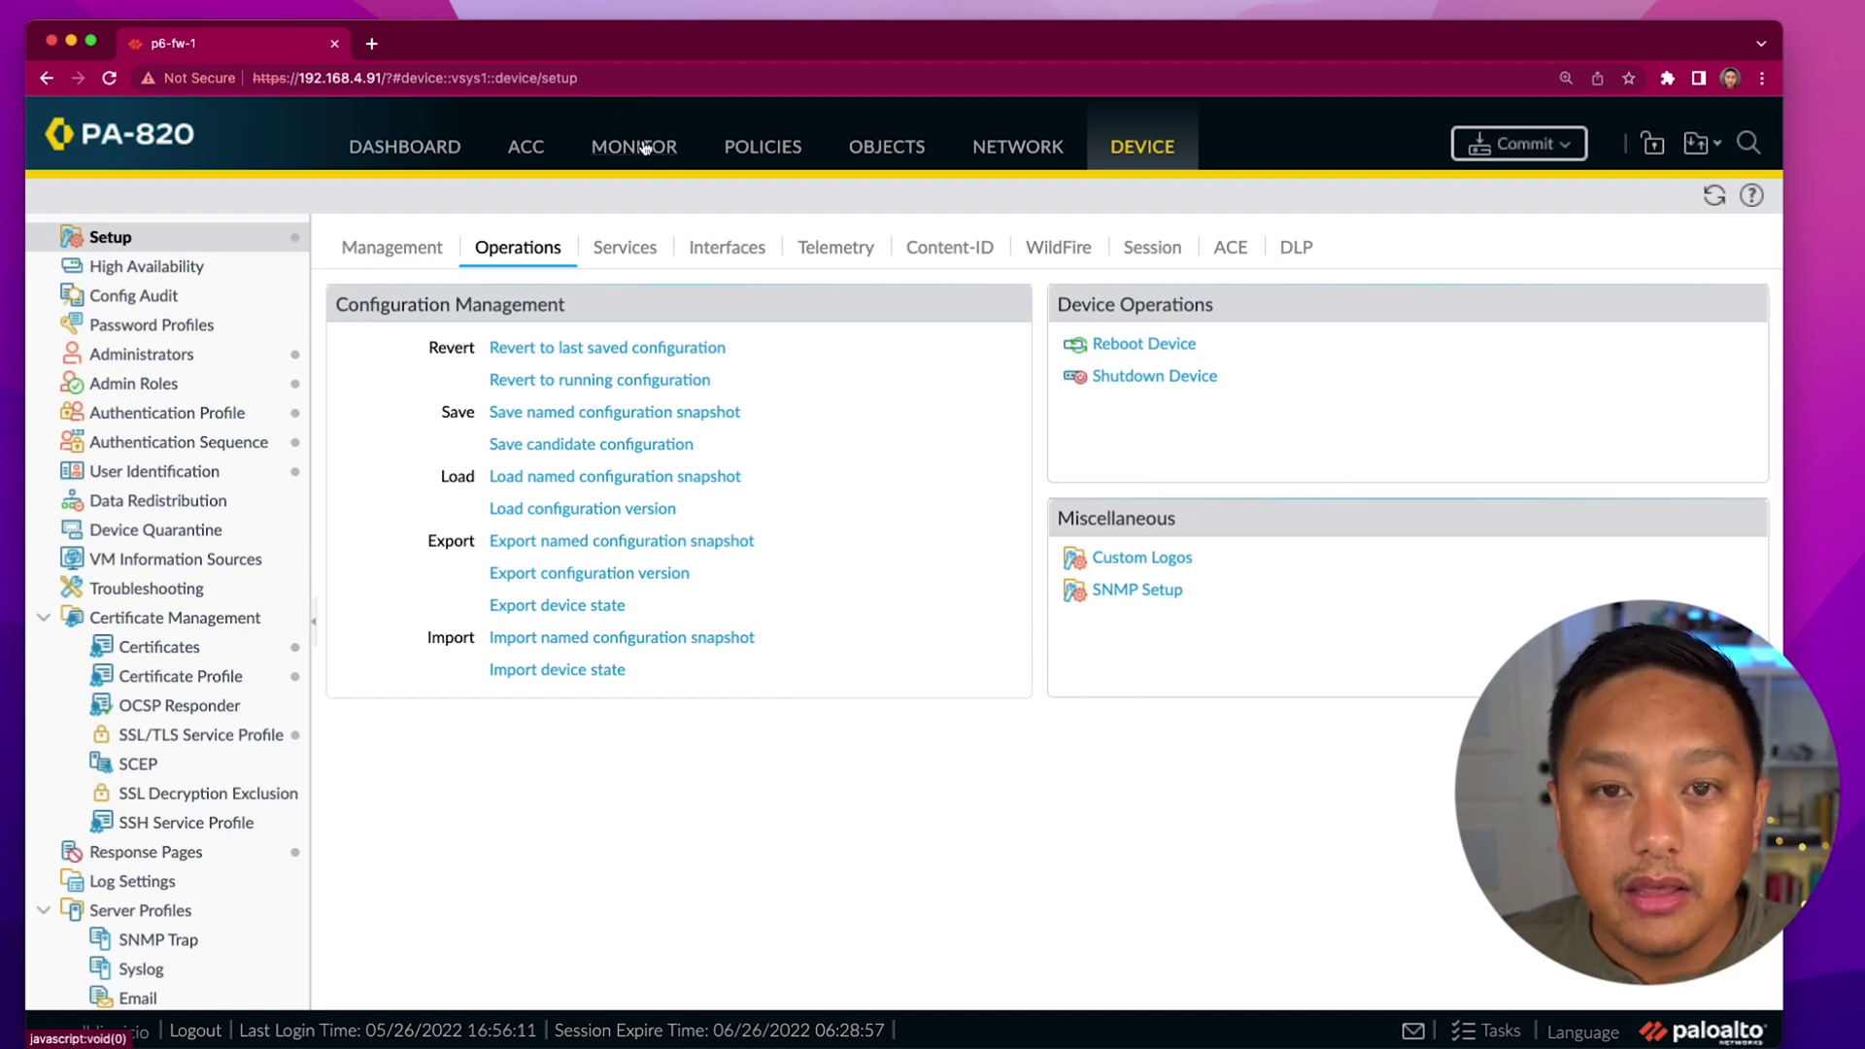
{"action": "left_click", "coordinate": [762, 163]}
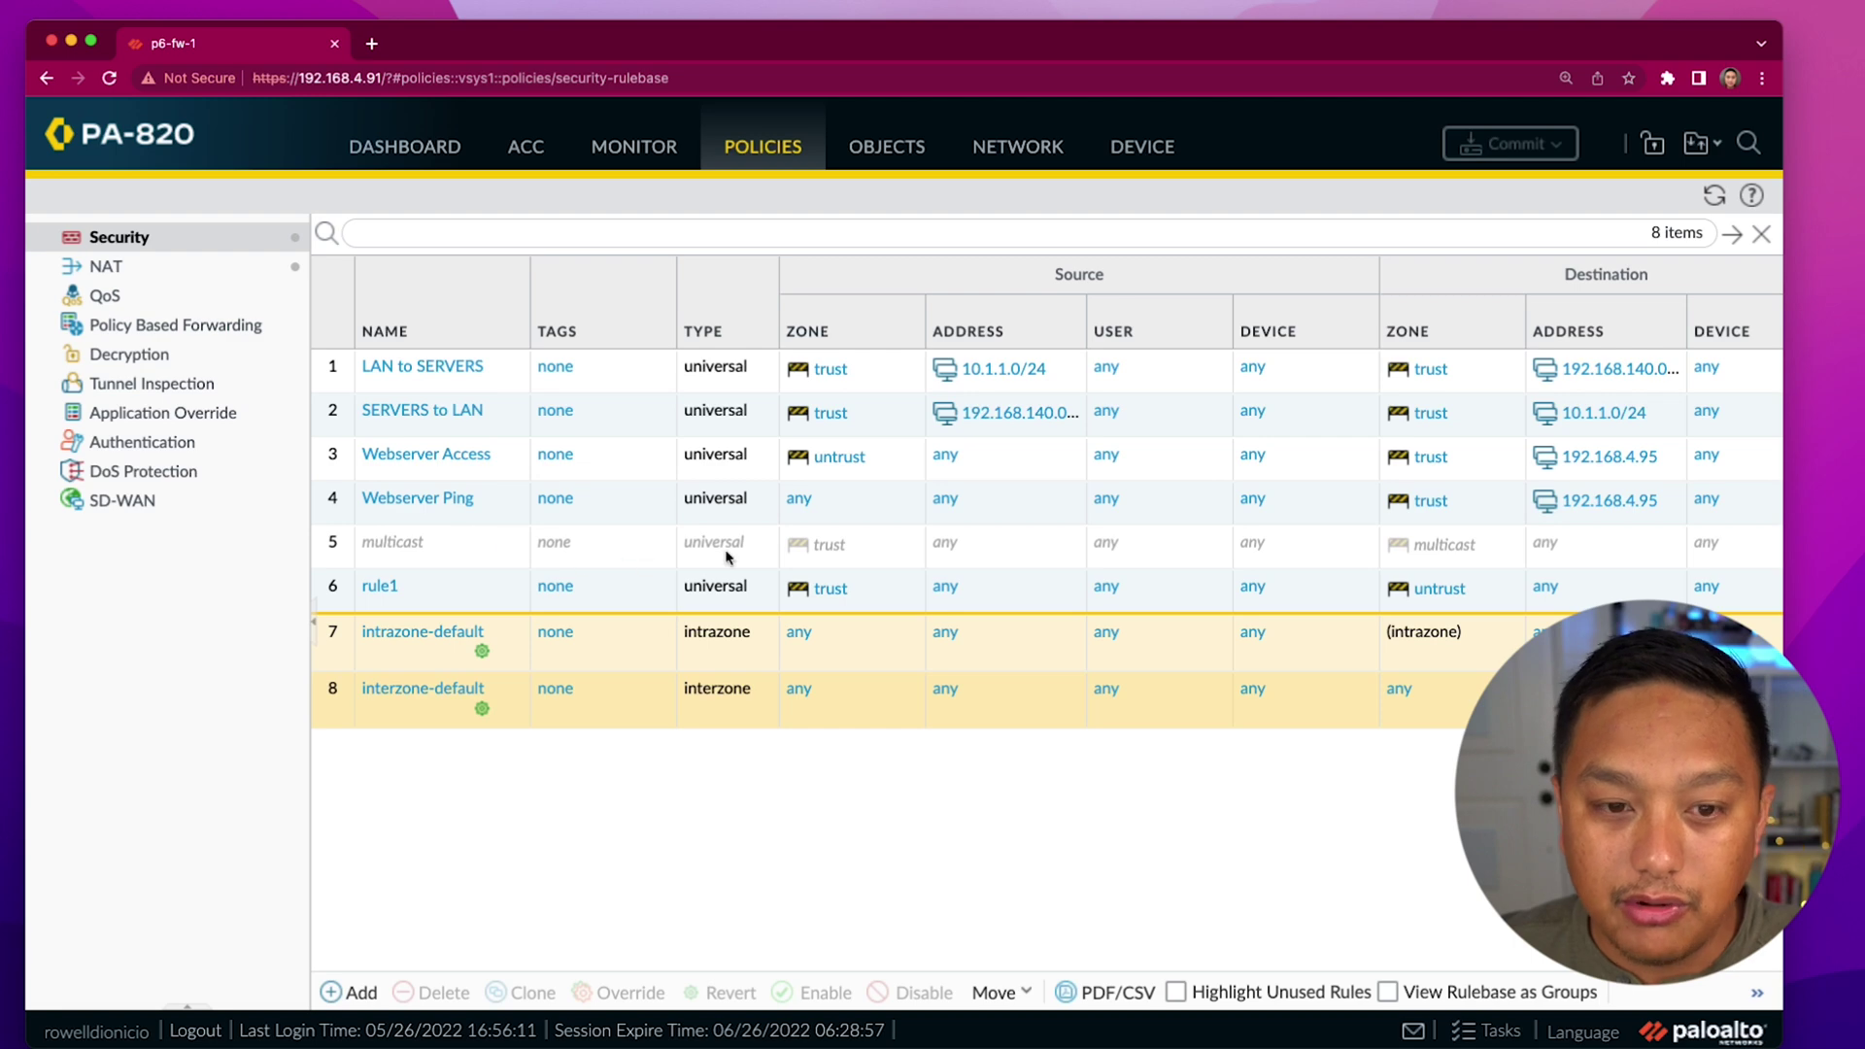
Step: Revert the firewall to the last saved configuration with validation enabled, and view the security policy rules
{"action": "left_click", "coordinate": [1132, 155]}
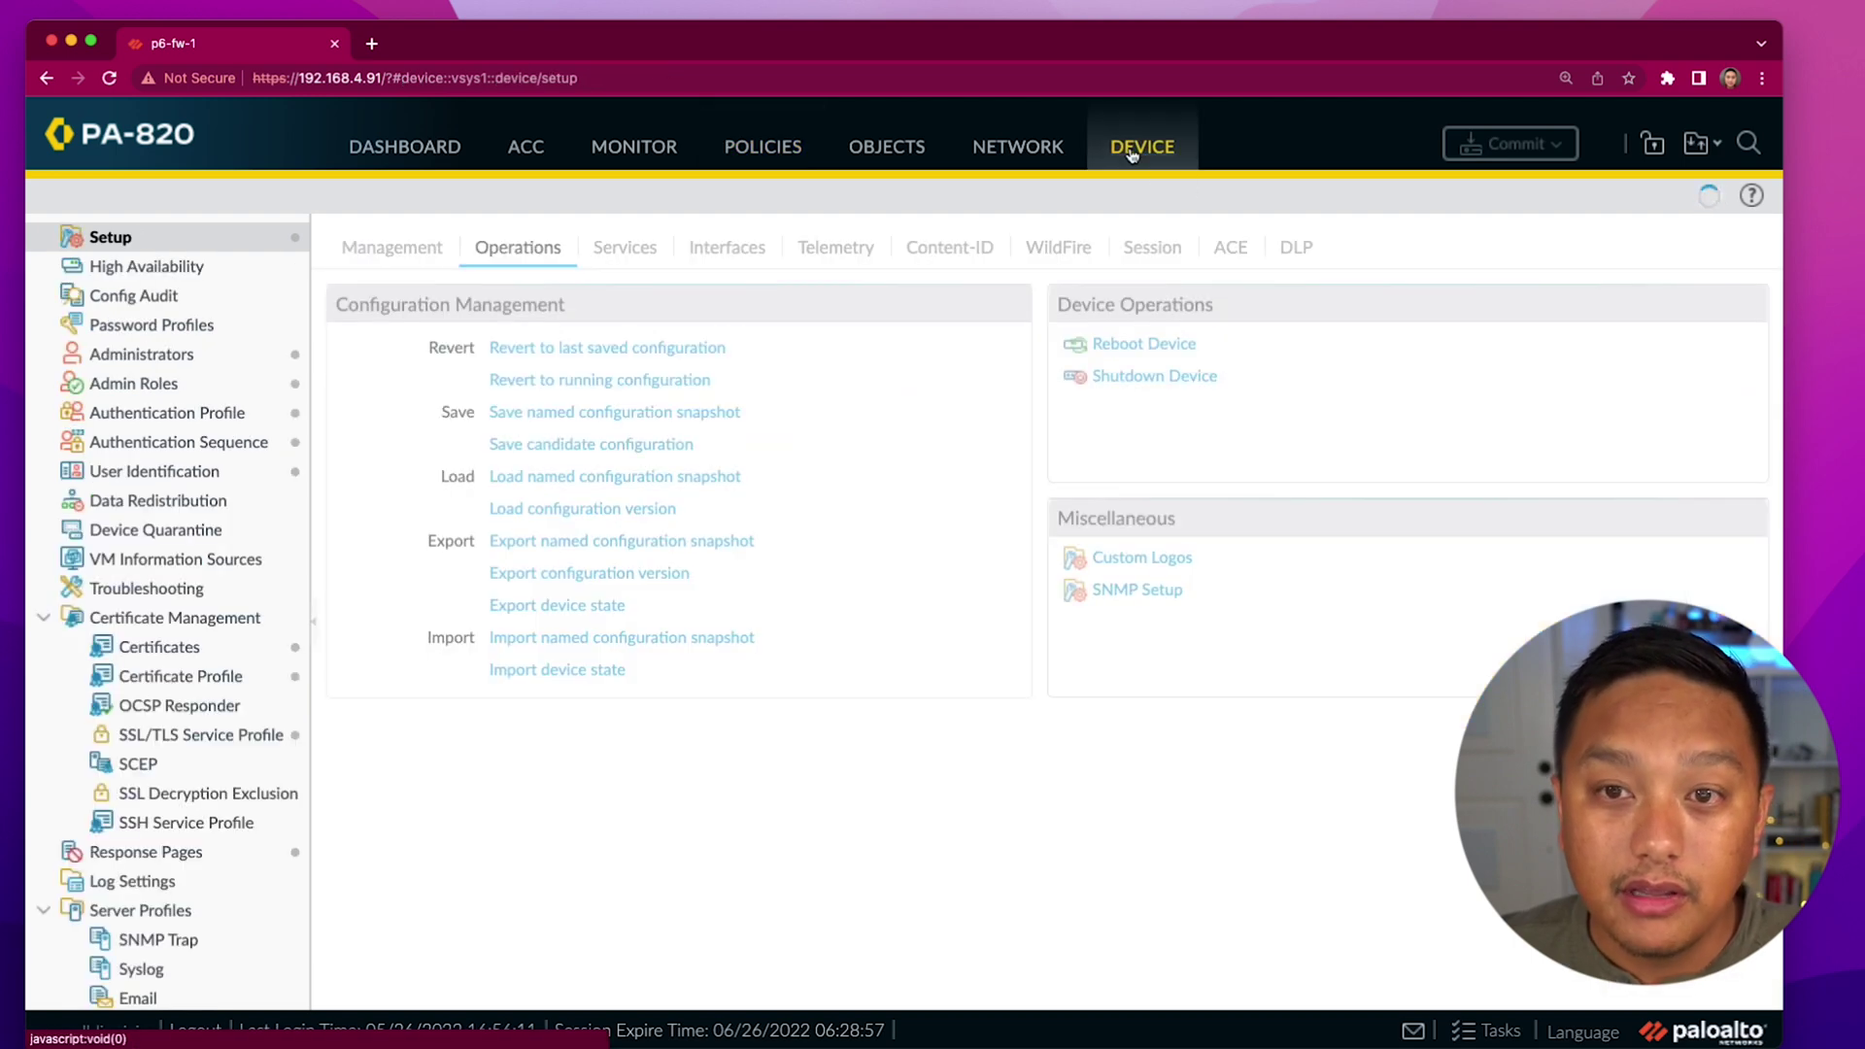
{"action": "left_click", "coordinate": [568, 349]}
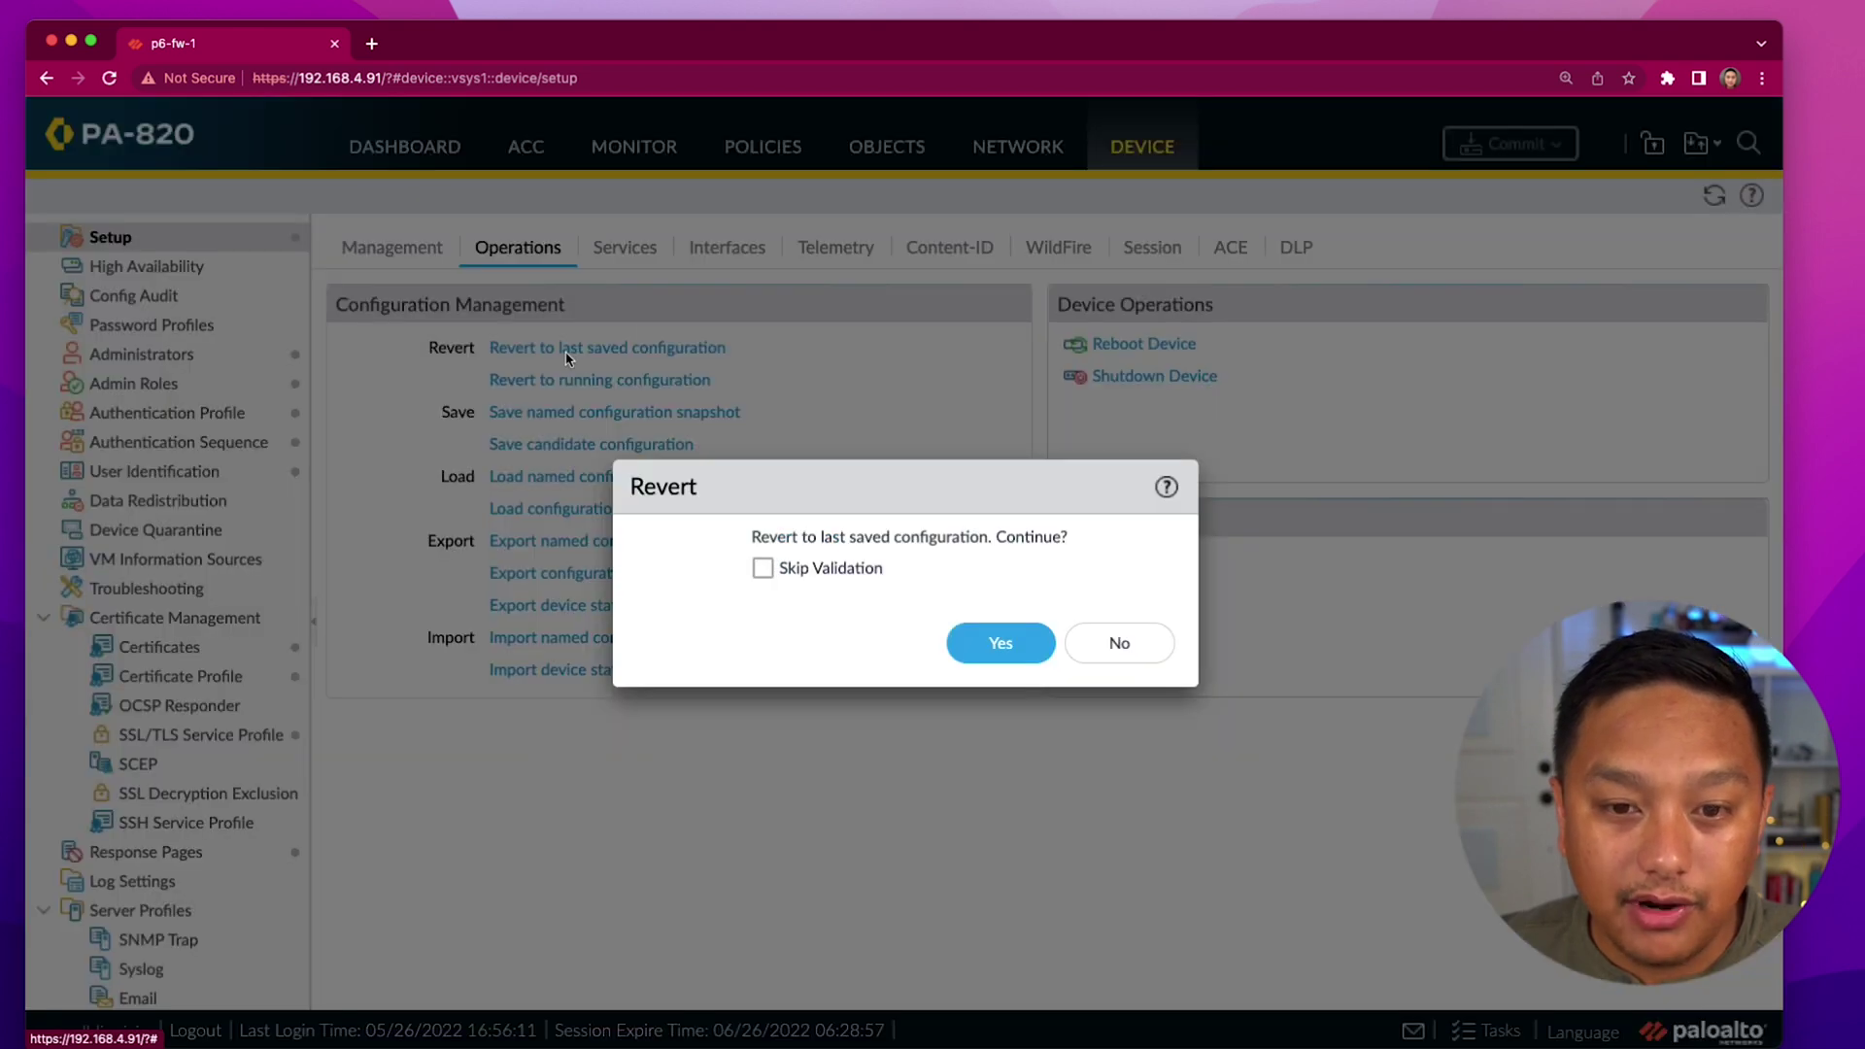
{"action": "left_click", "coordinate": [990, 657]}
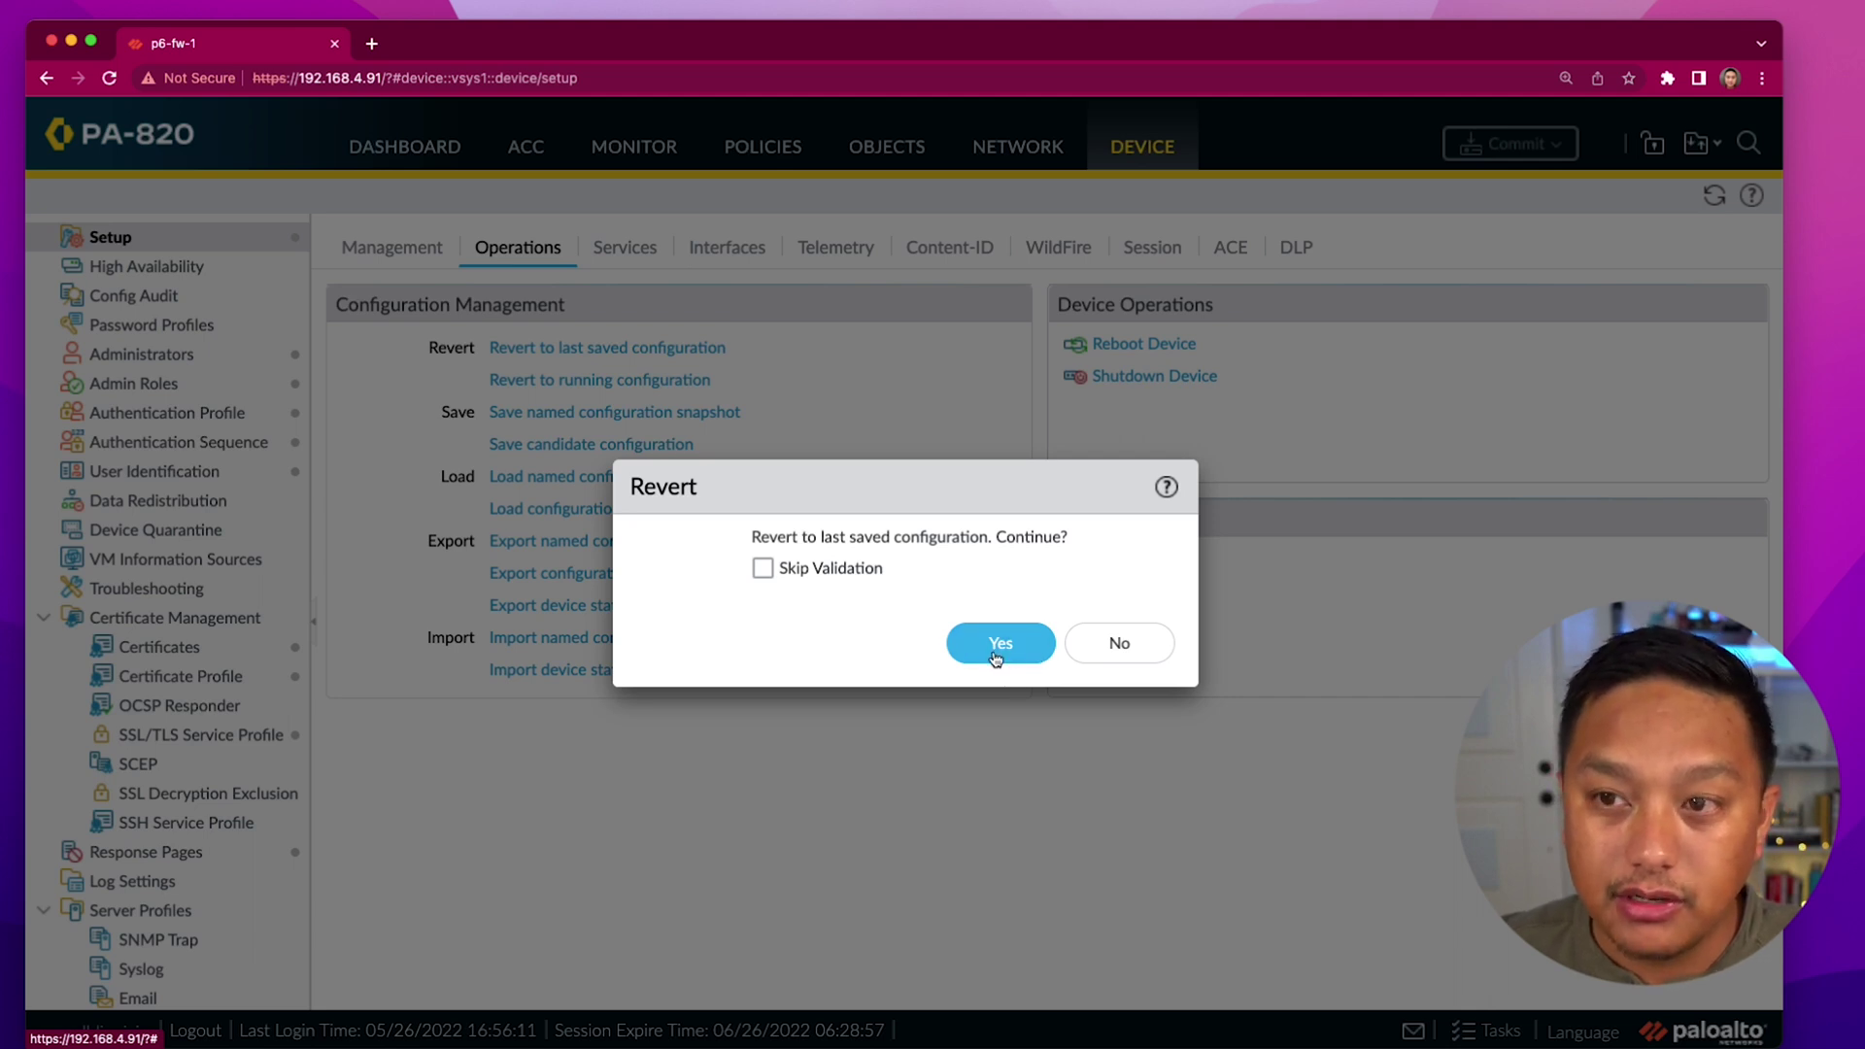
{"action": "left_click", "coordinate": [995, 656]}
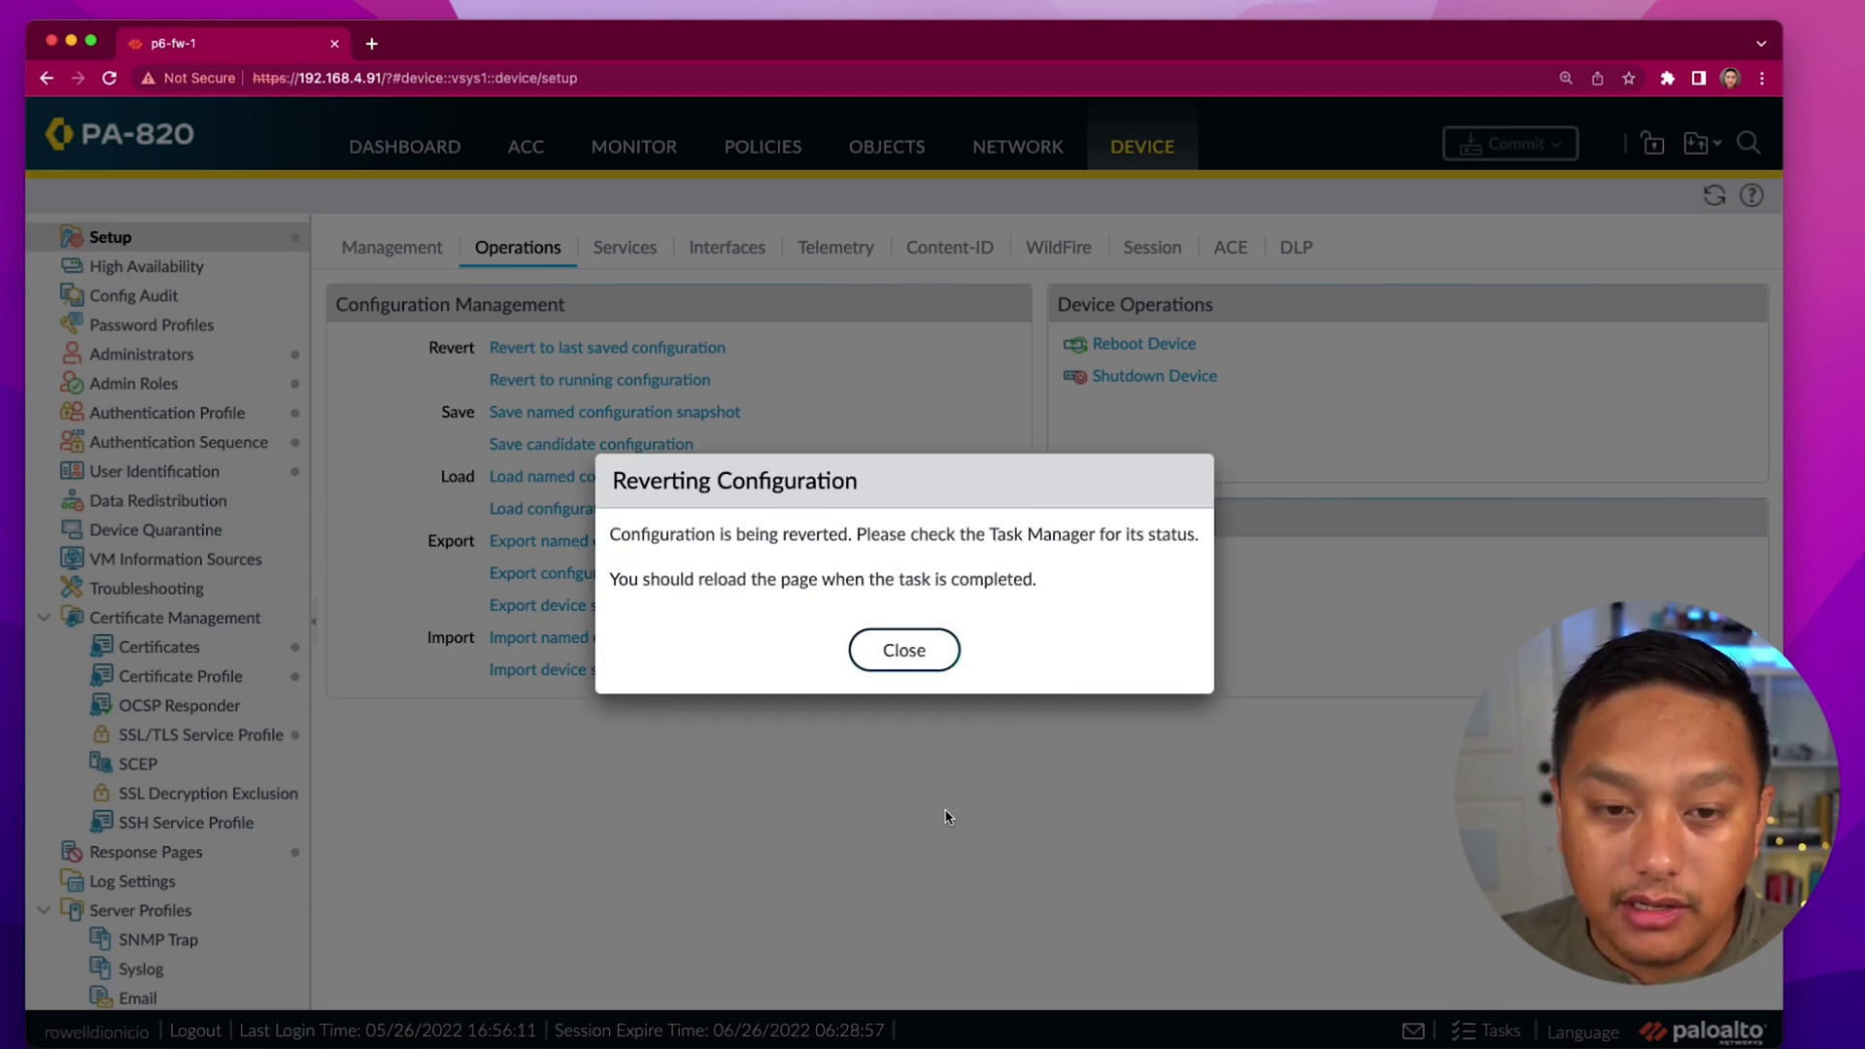
{"action": "left_click", "coordinate": [934, 667]}
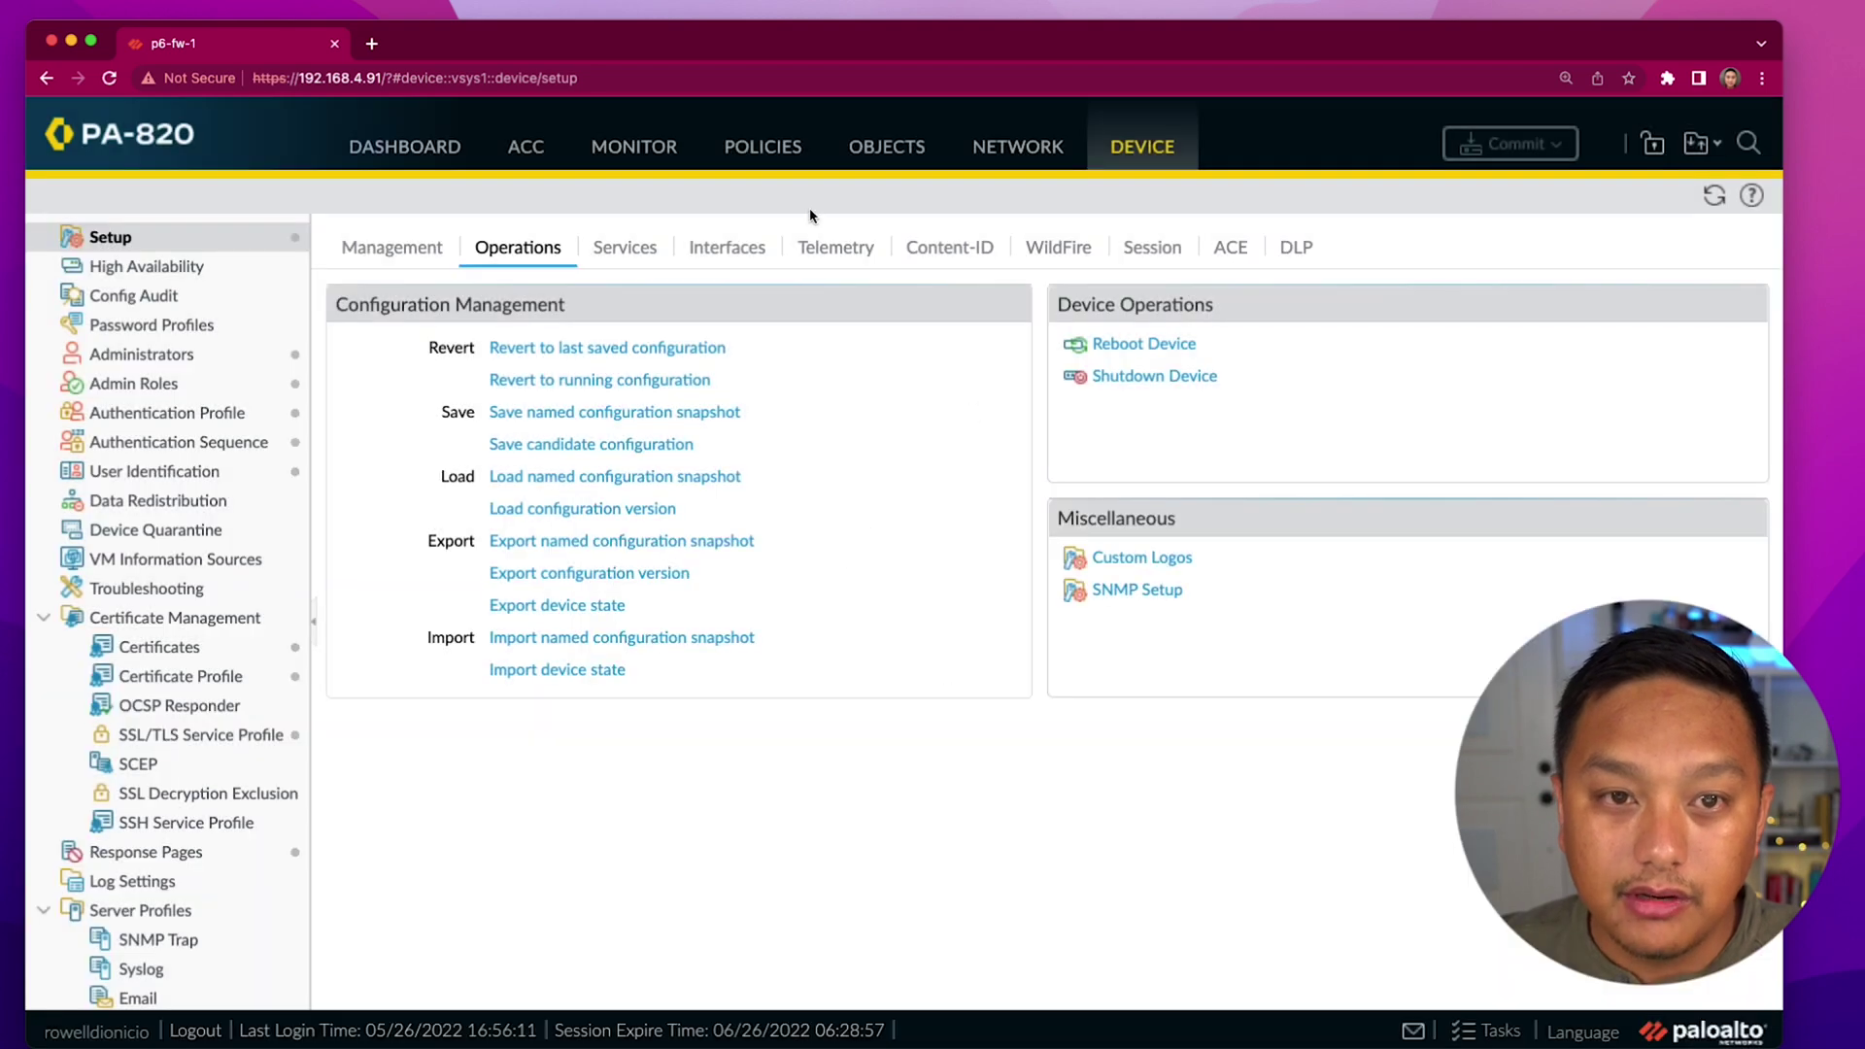
{"action": "left_click", "coordinate": [757, 147]}
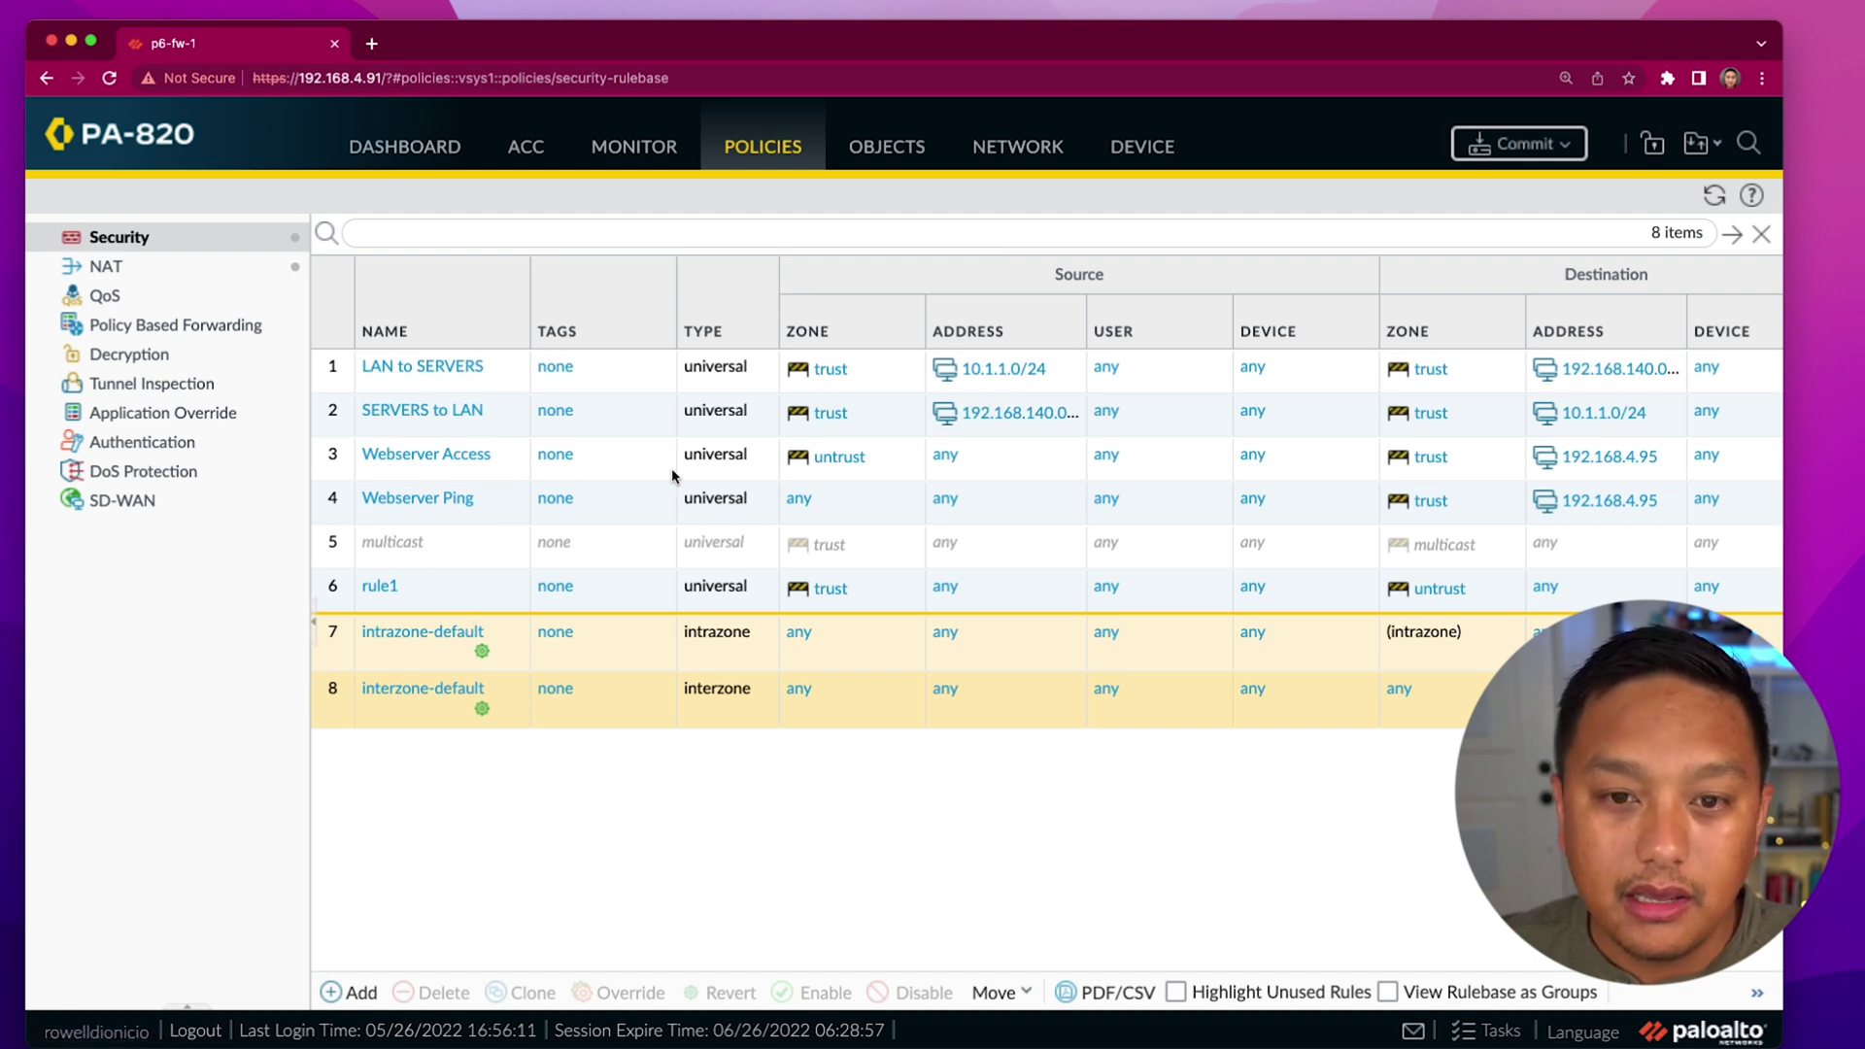
{"action": "left_click", "coordinate": [1122, 158]}
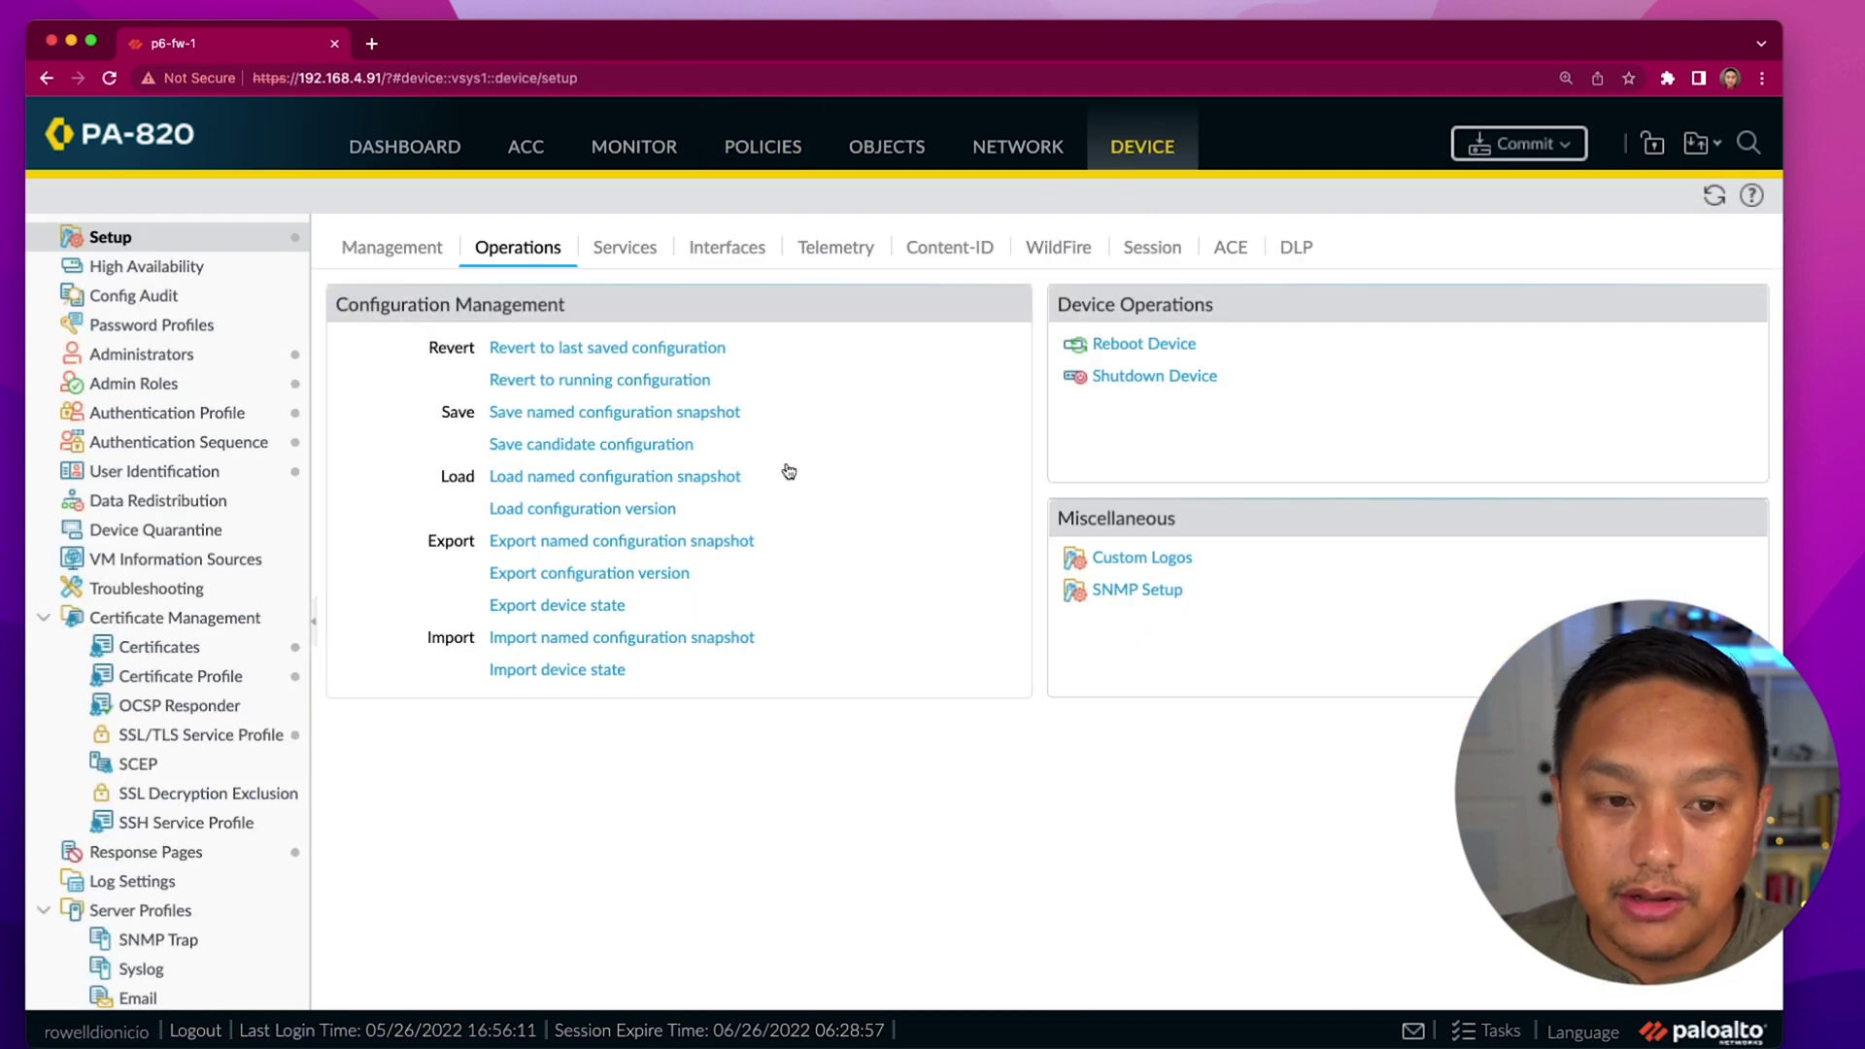
{"action": "left_click", "coordinate": [534, 446]}
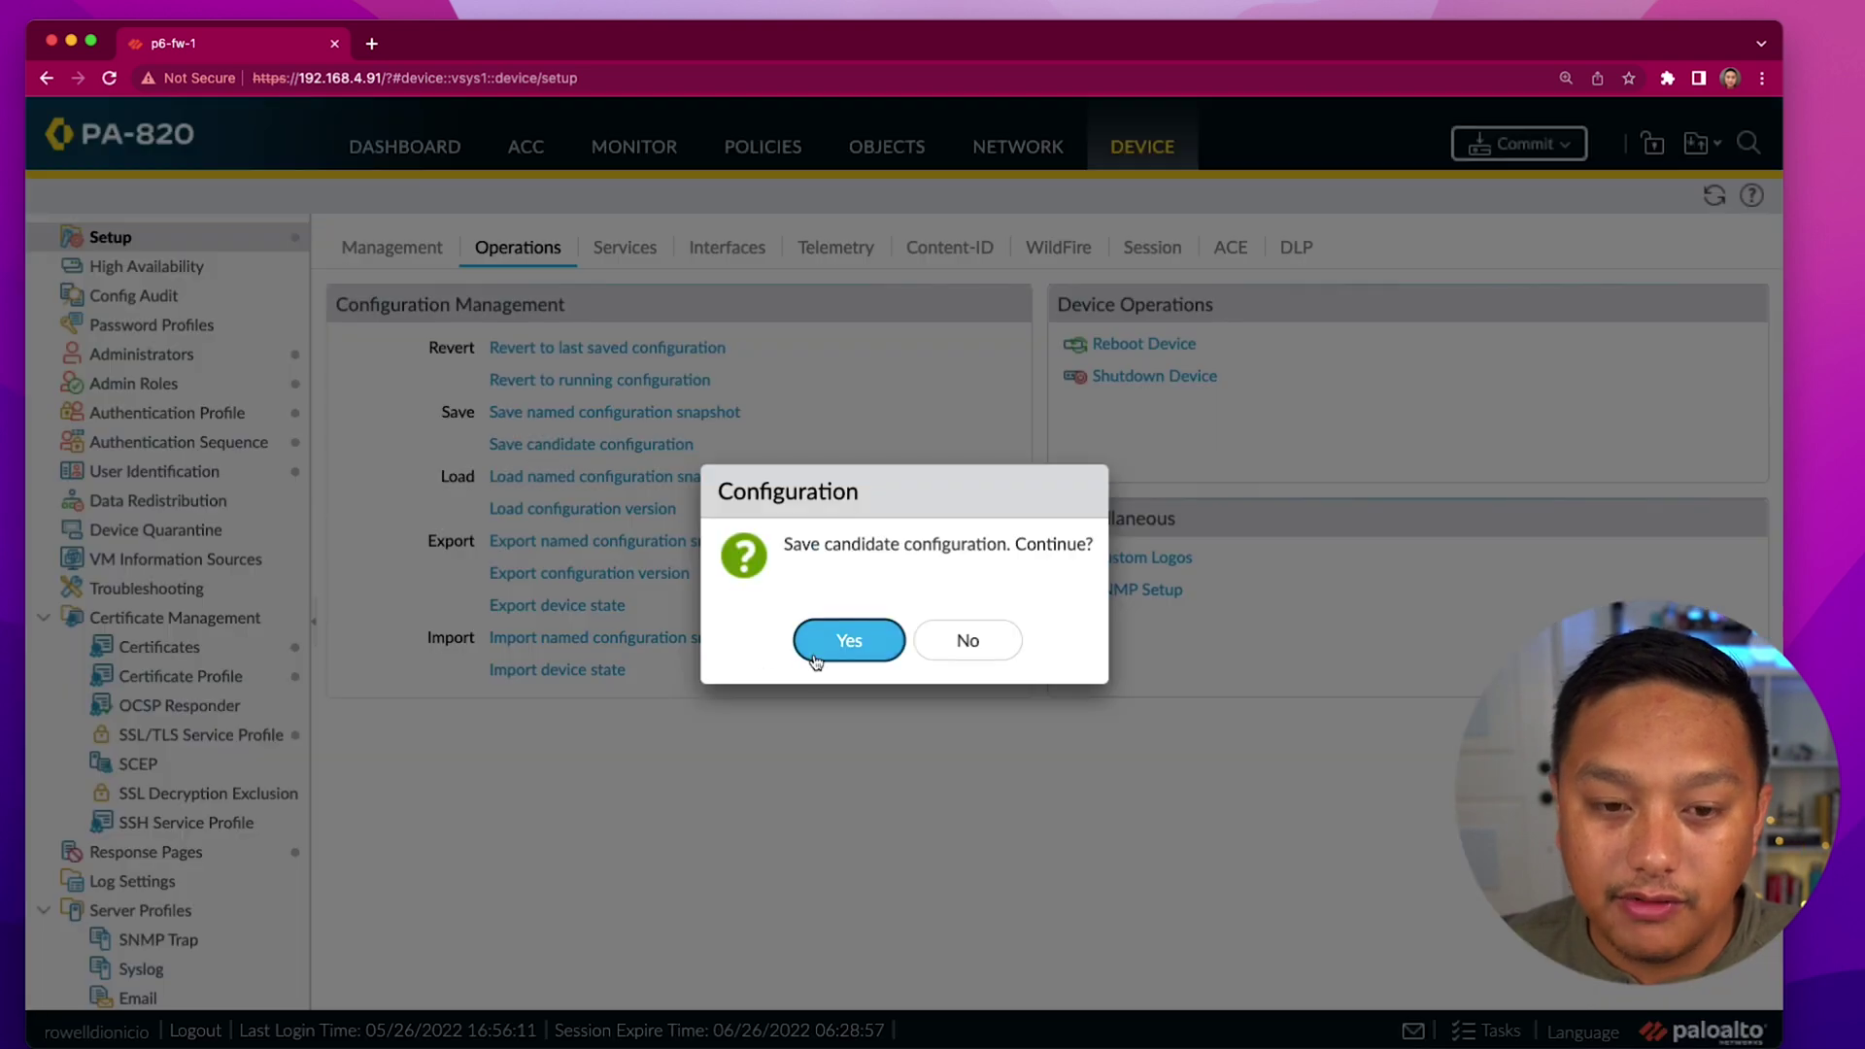
{"action": "left_click", "coordinate": [995, 649]}
Step: Enable the disabled multicast rule in the security policy
{"action": "left_click", "coordinate": [775, 163]}
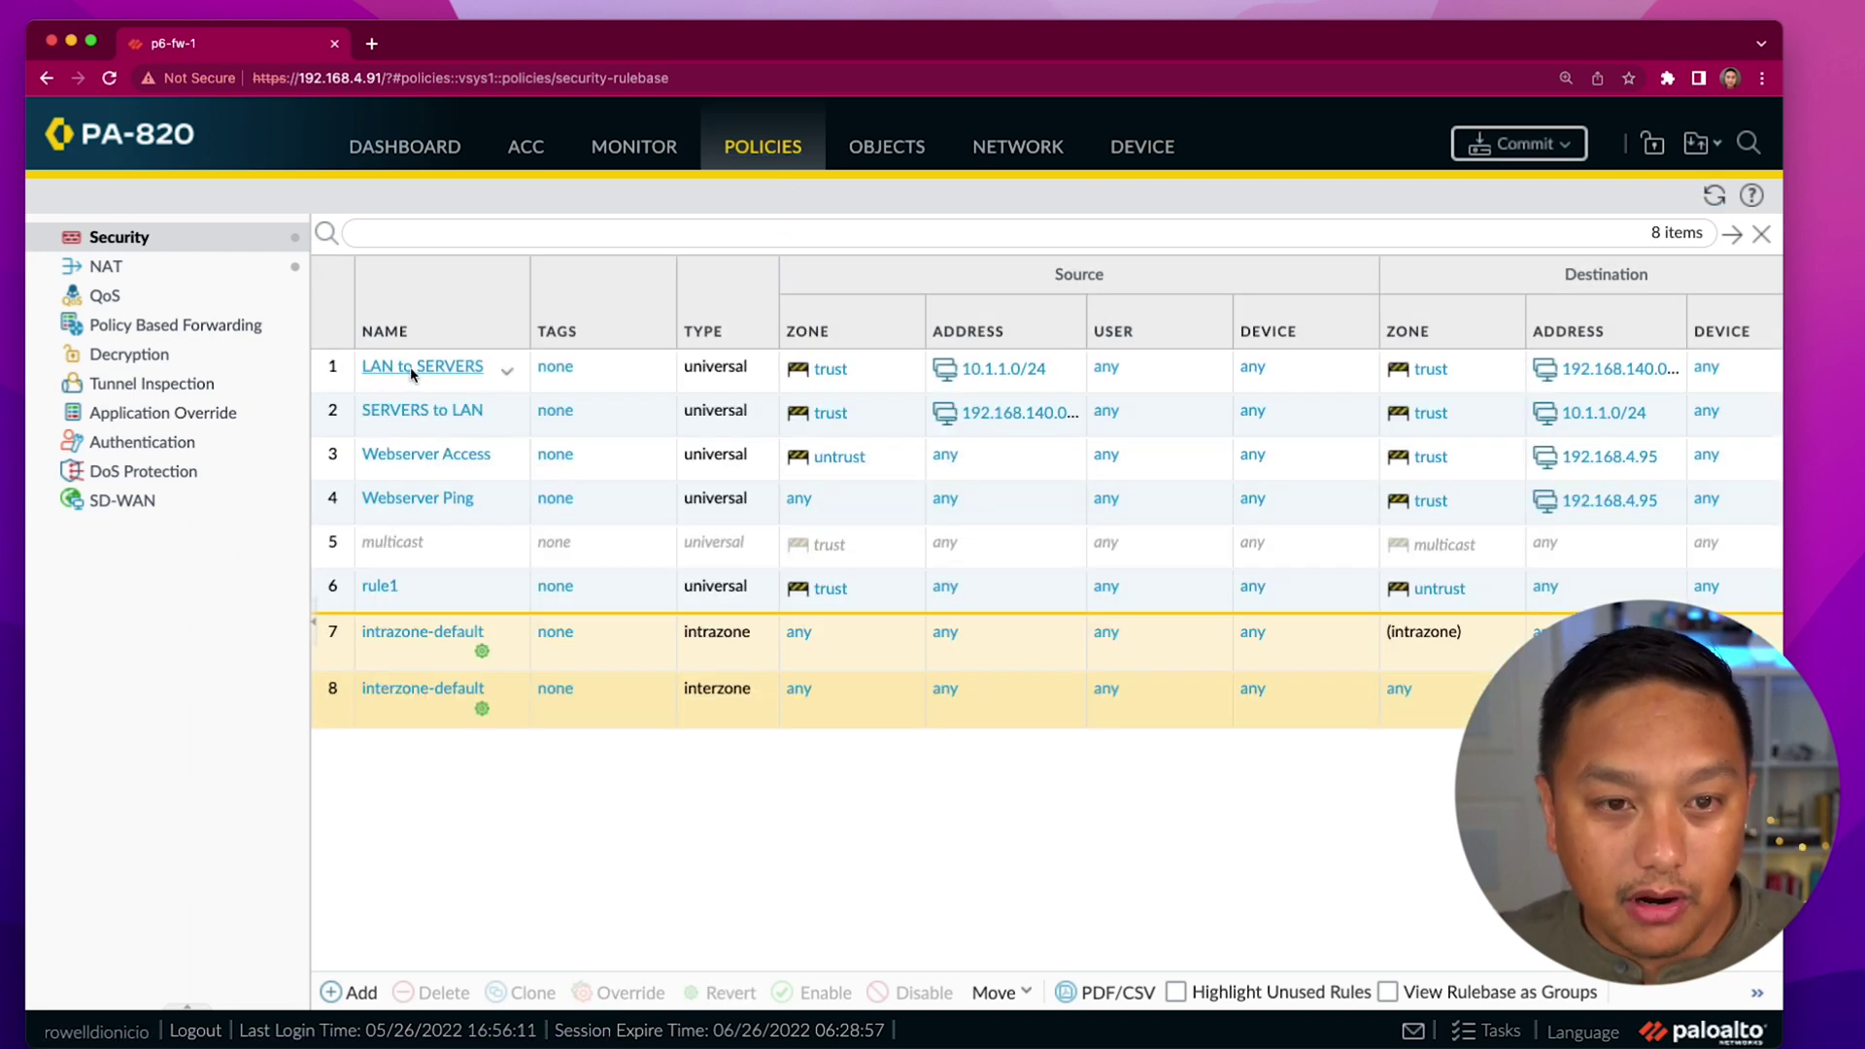
{"action": "left_click", "coordinate": [335, 551]}
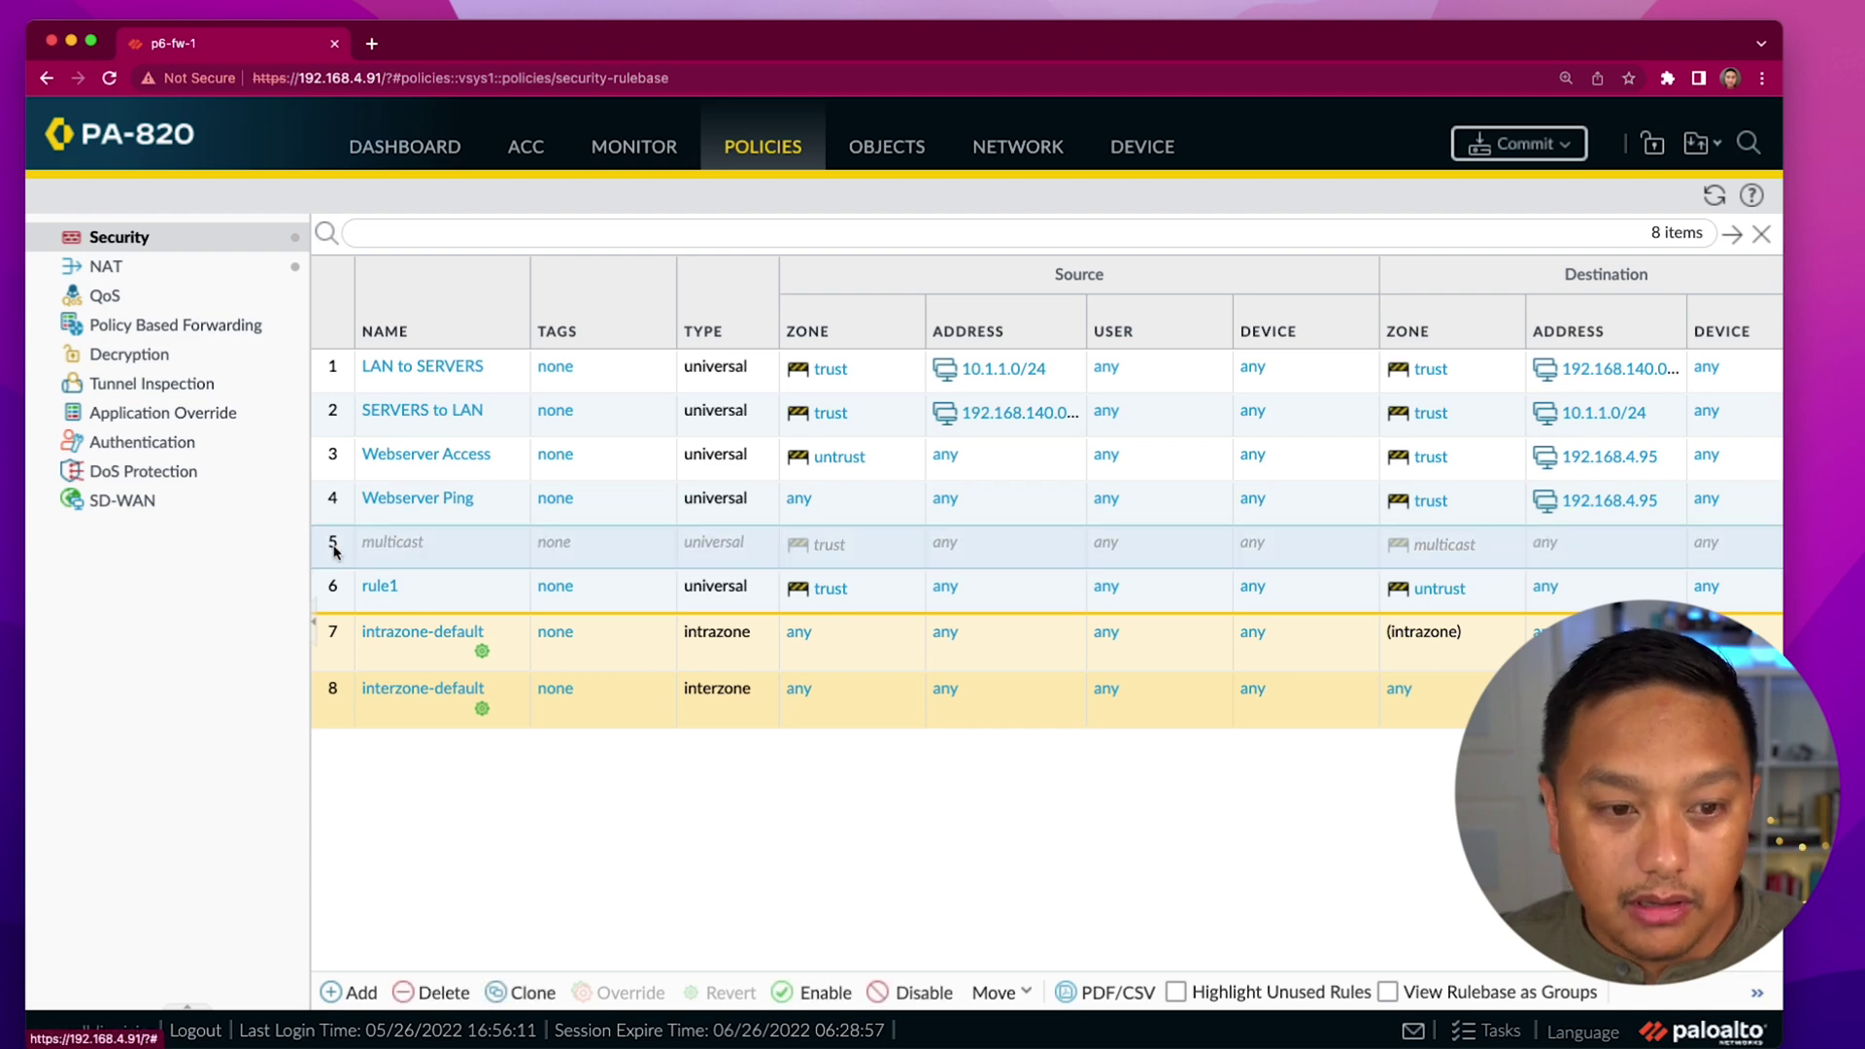
{"action": "left_click", "coordinate": [841, 998]}
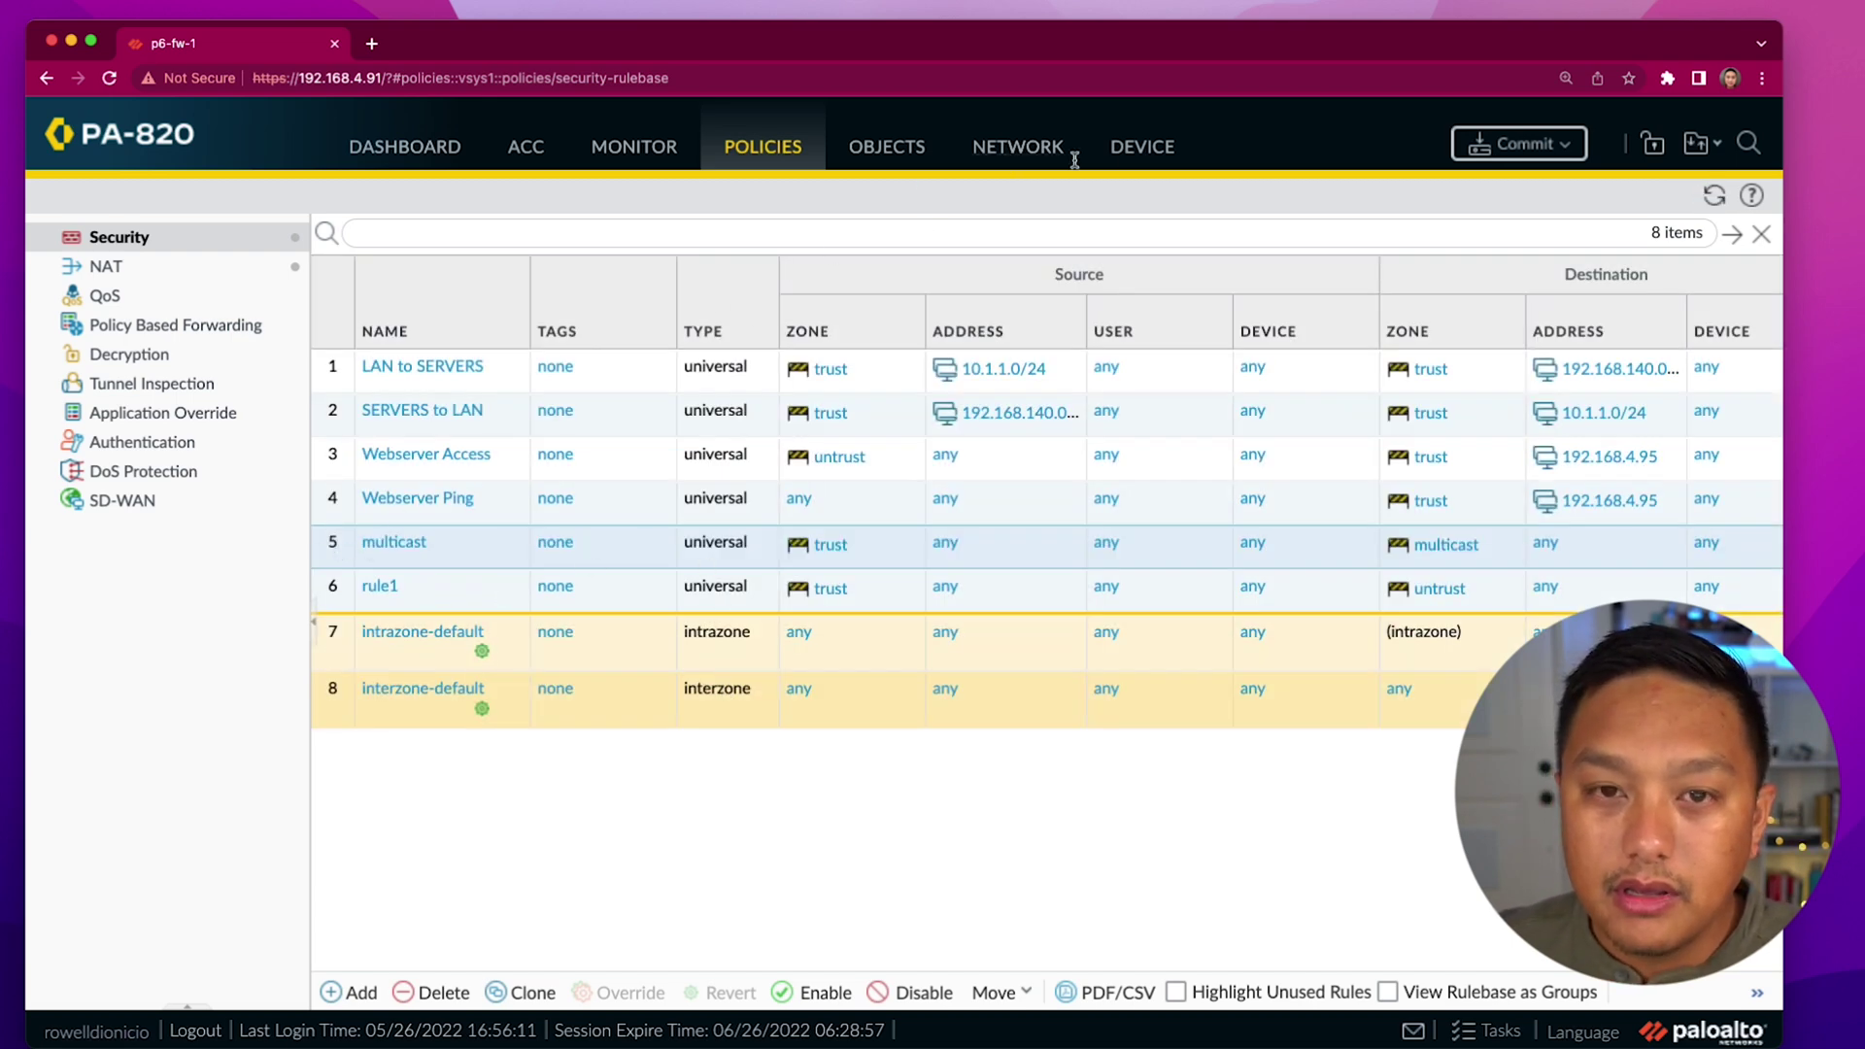
Step: Save the candidate configuration and dismiss the save message
{"action": "left_click", "coordinate": [1138, 148]}
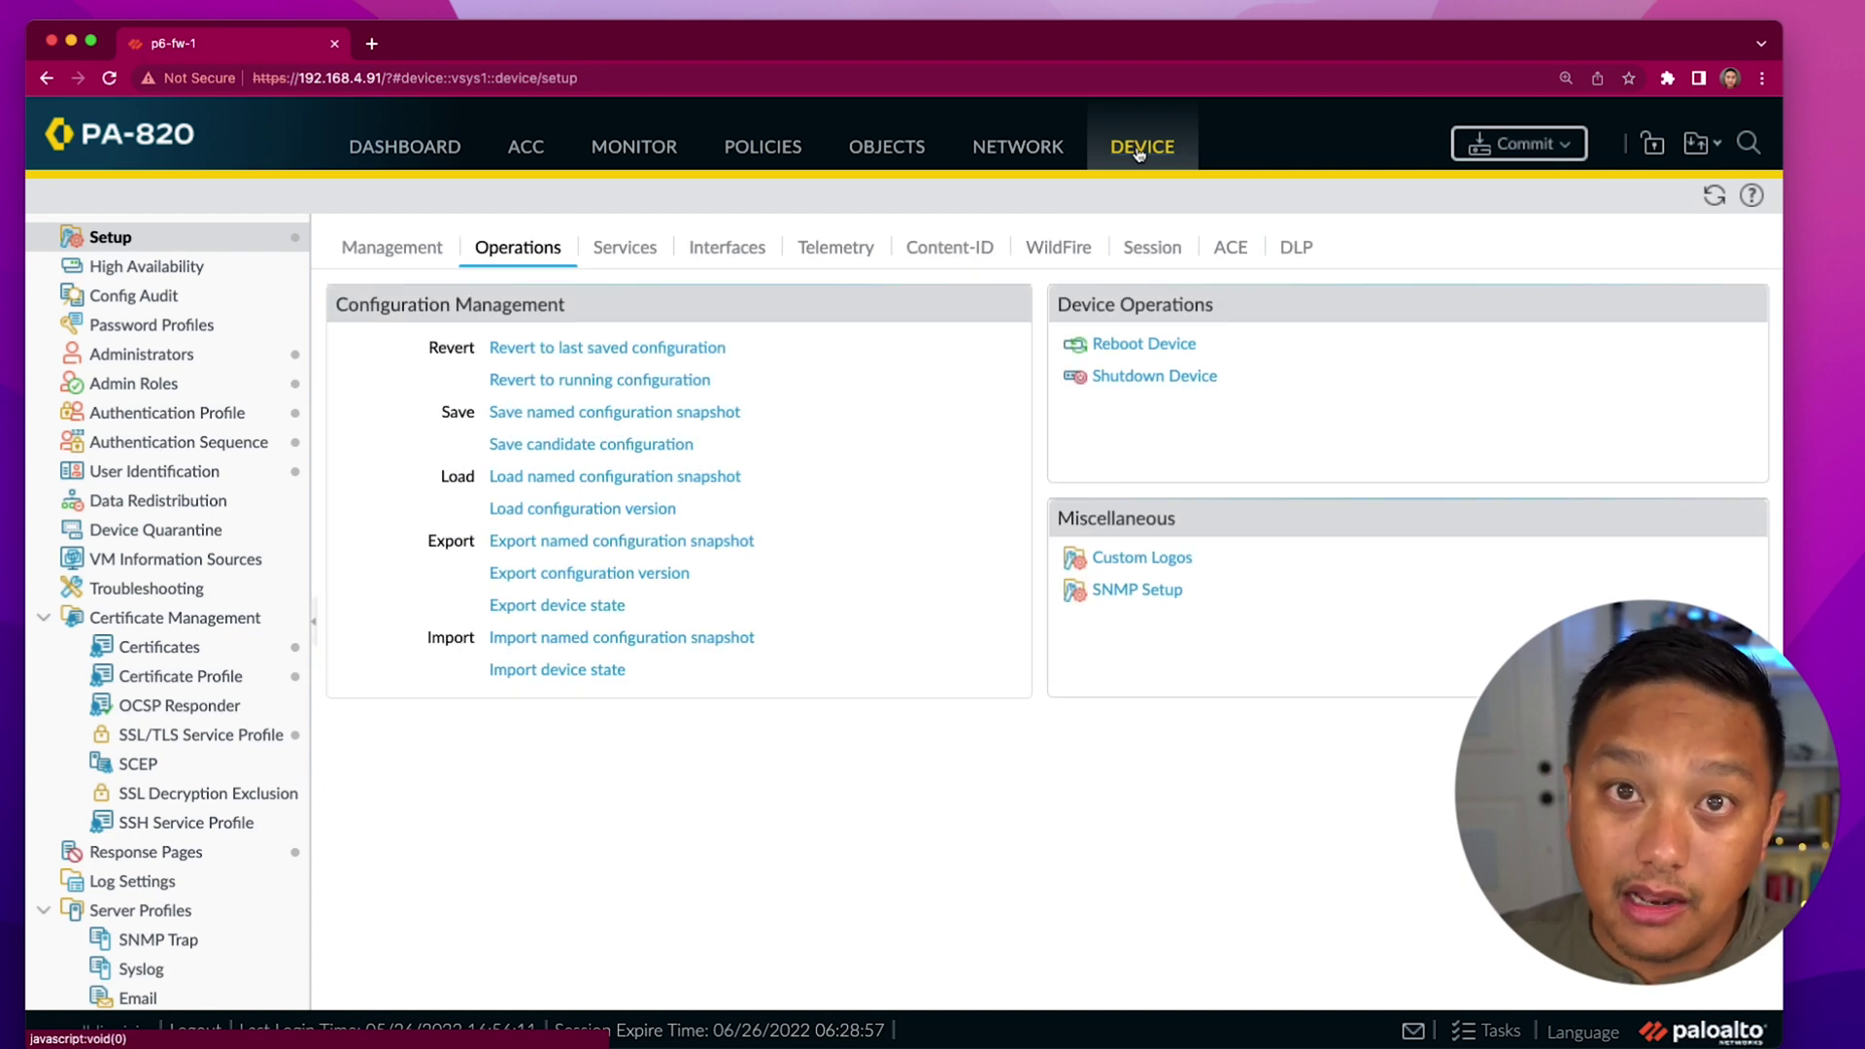
{"action": "left_click", "coordinate": [546, 447]}
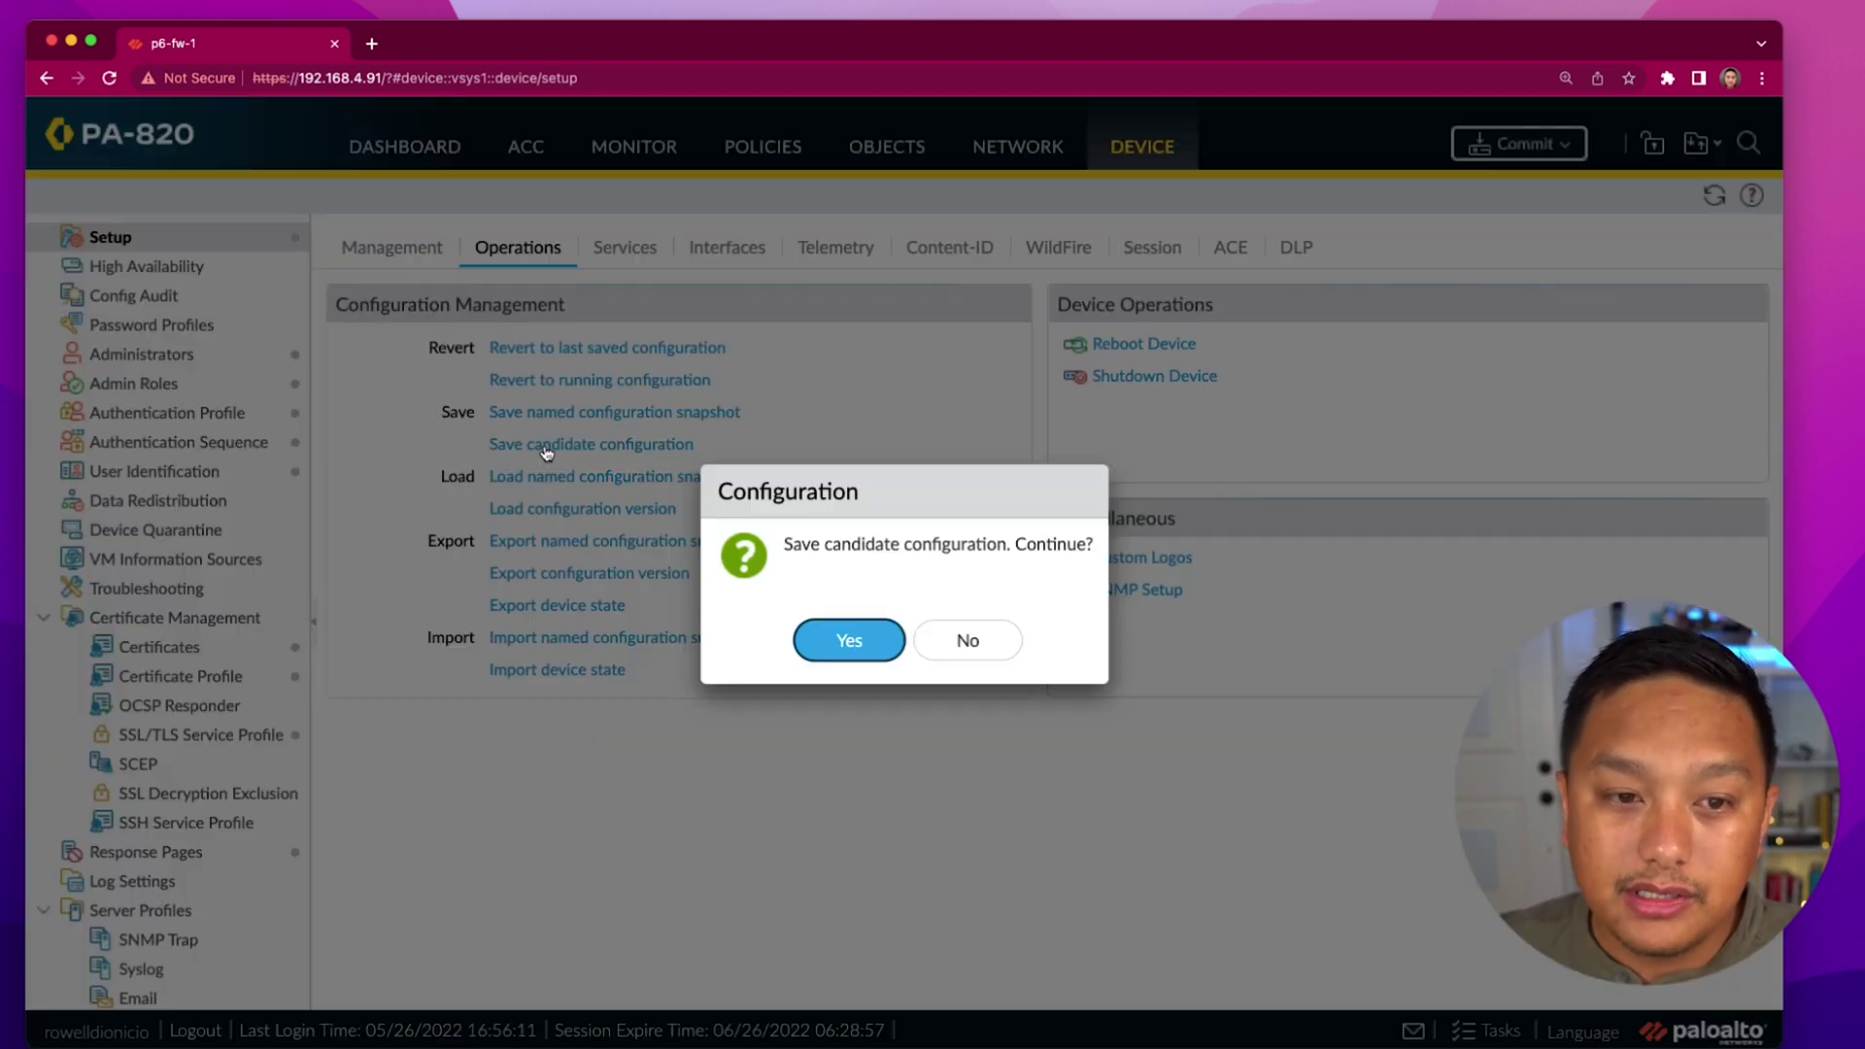
{"action": "left_click", "coordinate": [849, 642]}
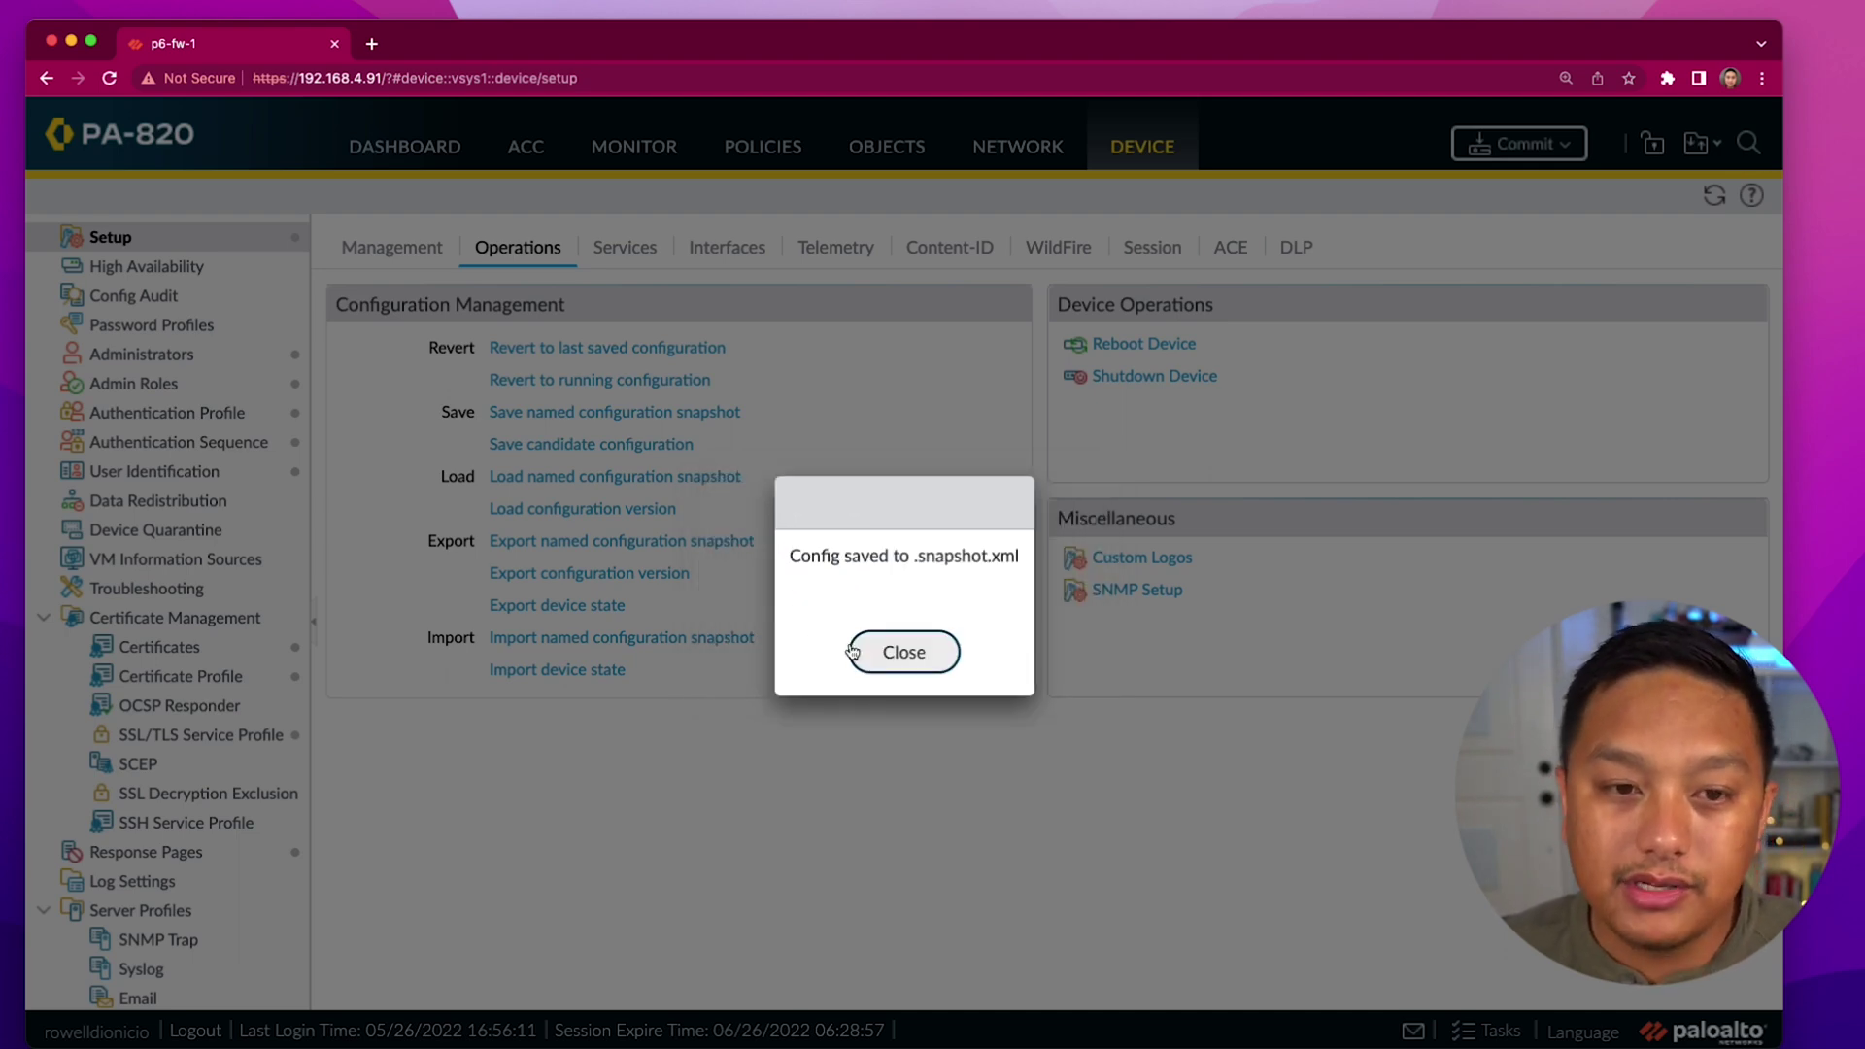
{"action": "left_click", "coordinate": [911, 665]}
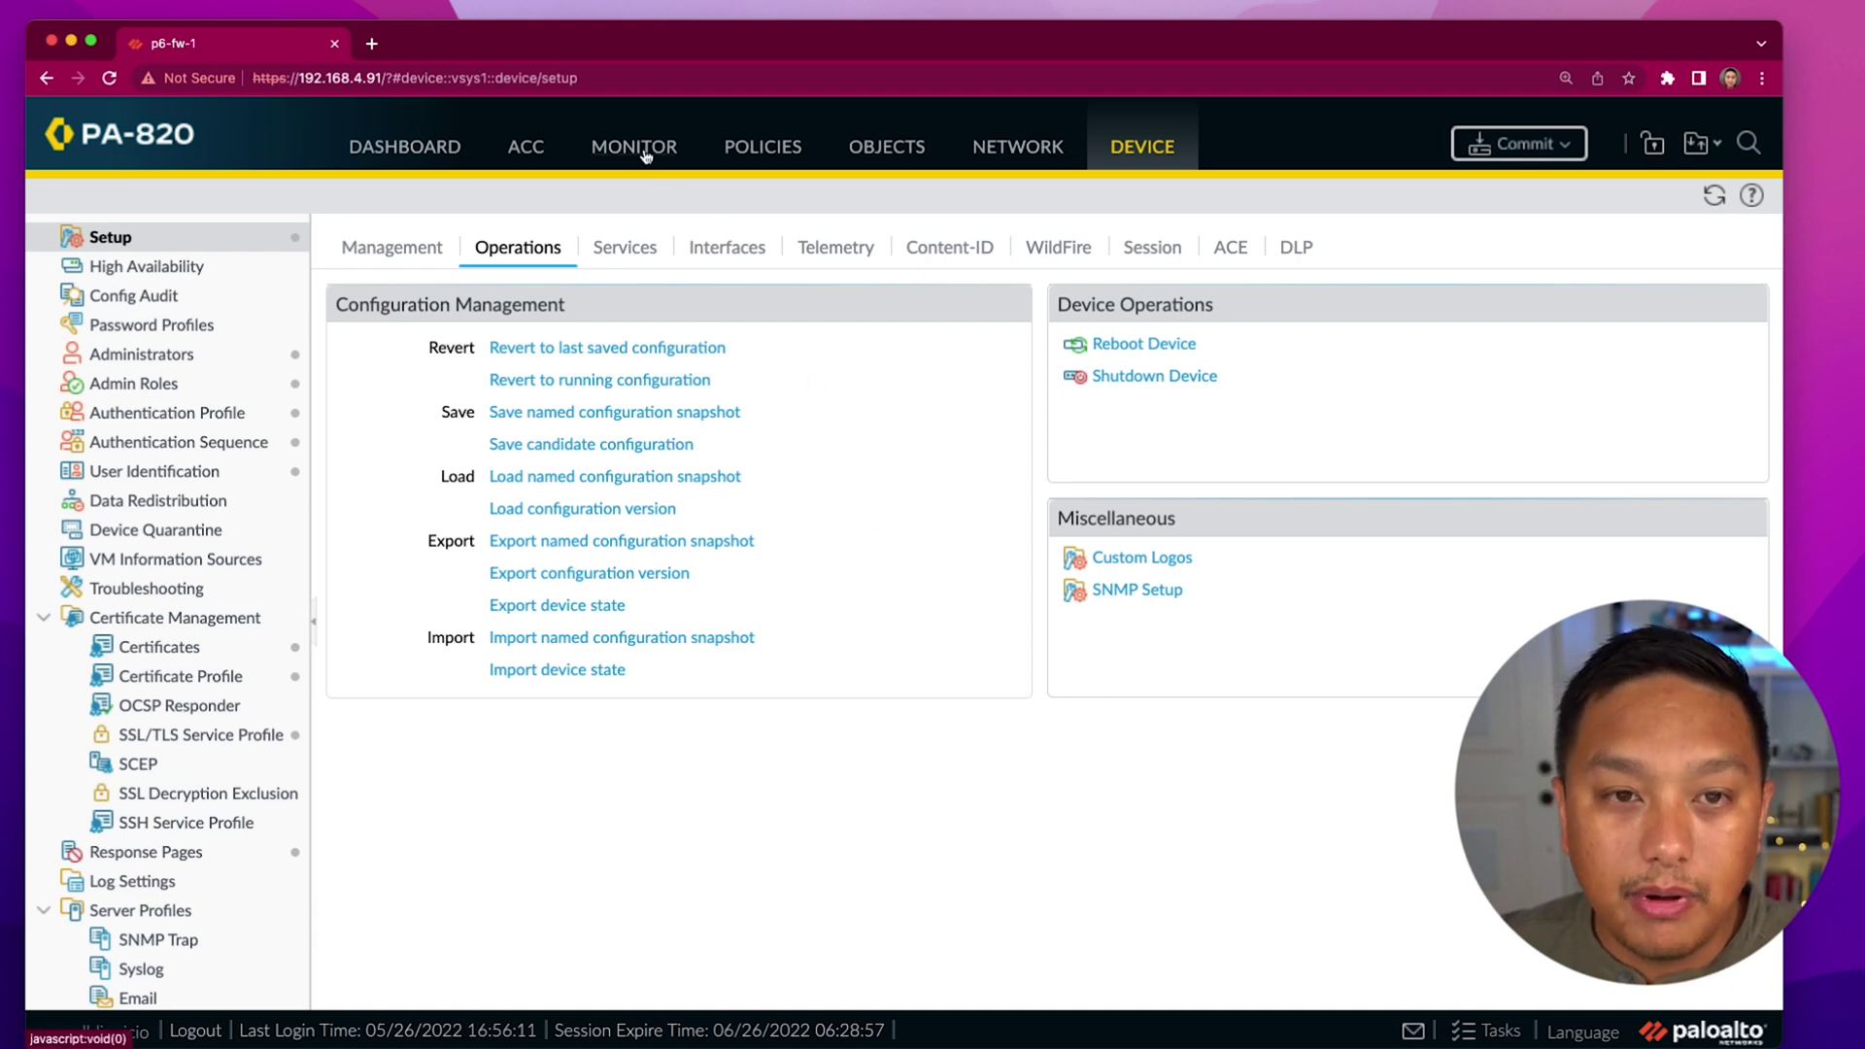
Step: Delete the multicast rule from the security policy
{"action": "left_click", "coordinate": [759, 156]}
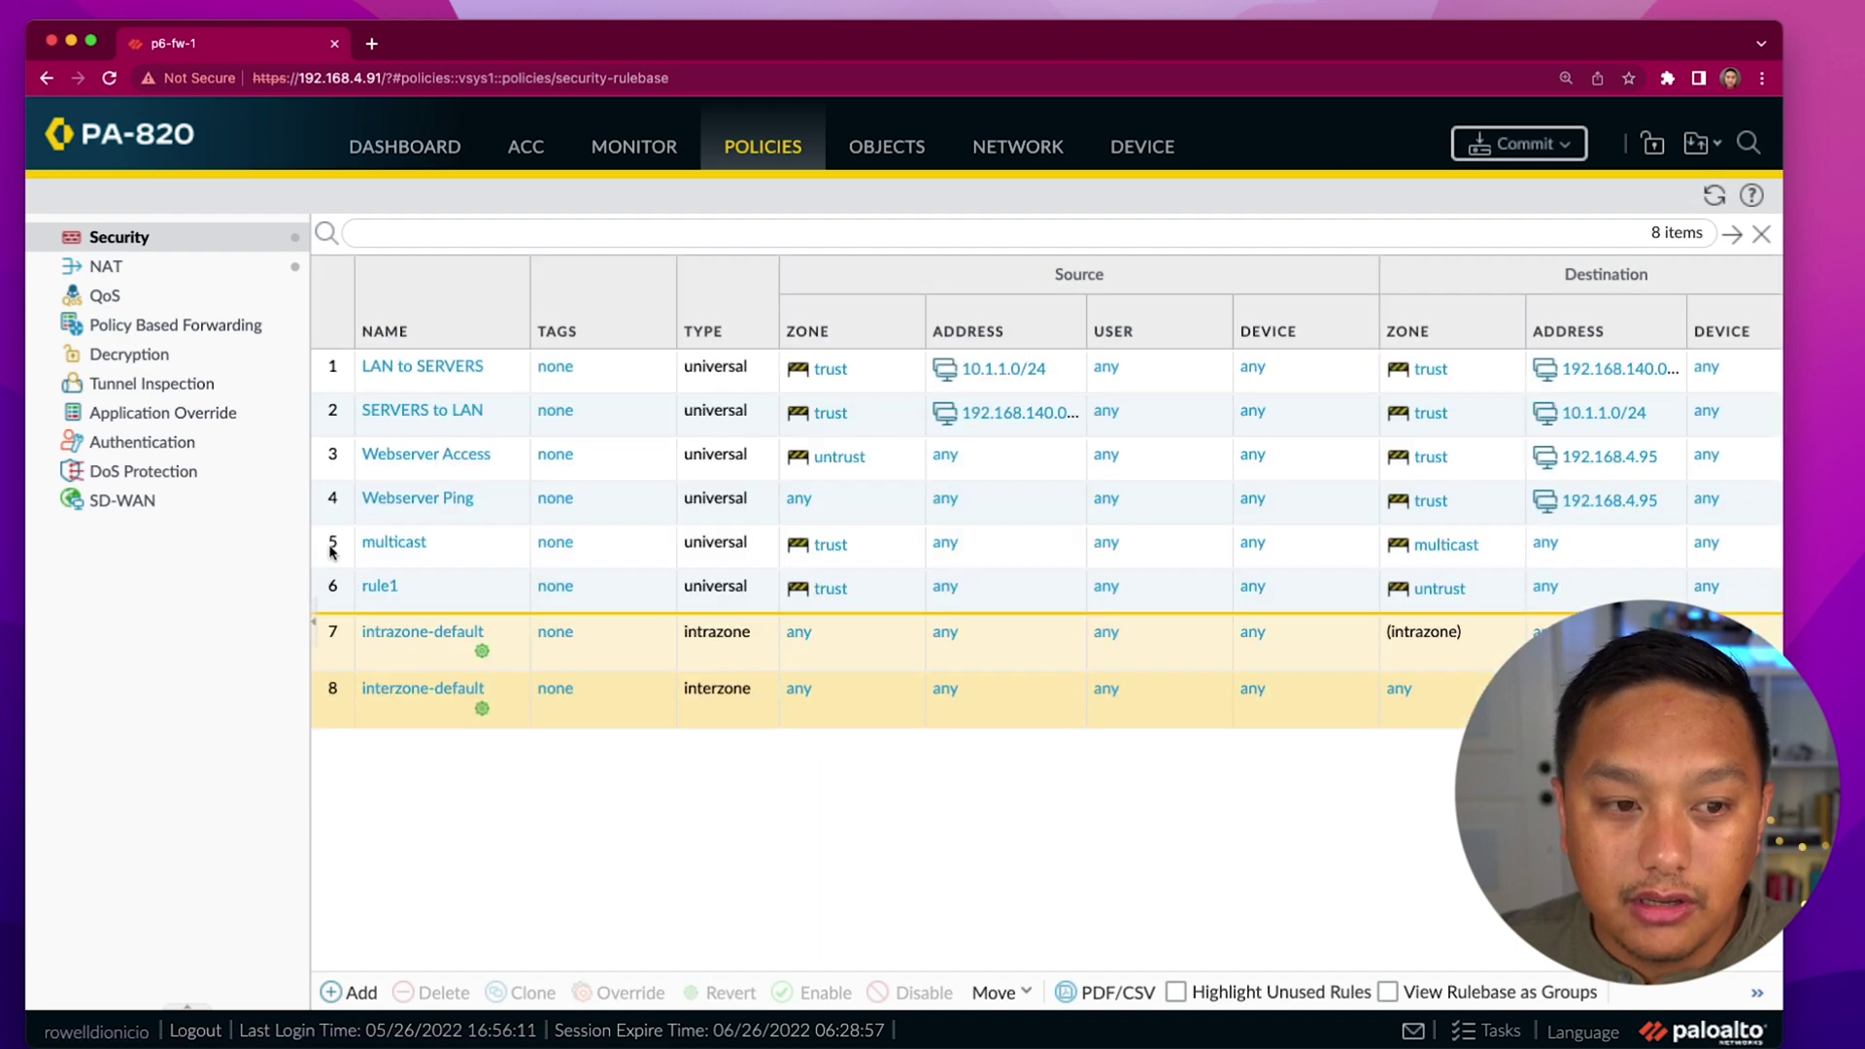
{"action": "left_click", "coordinate": [333, 552]}
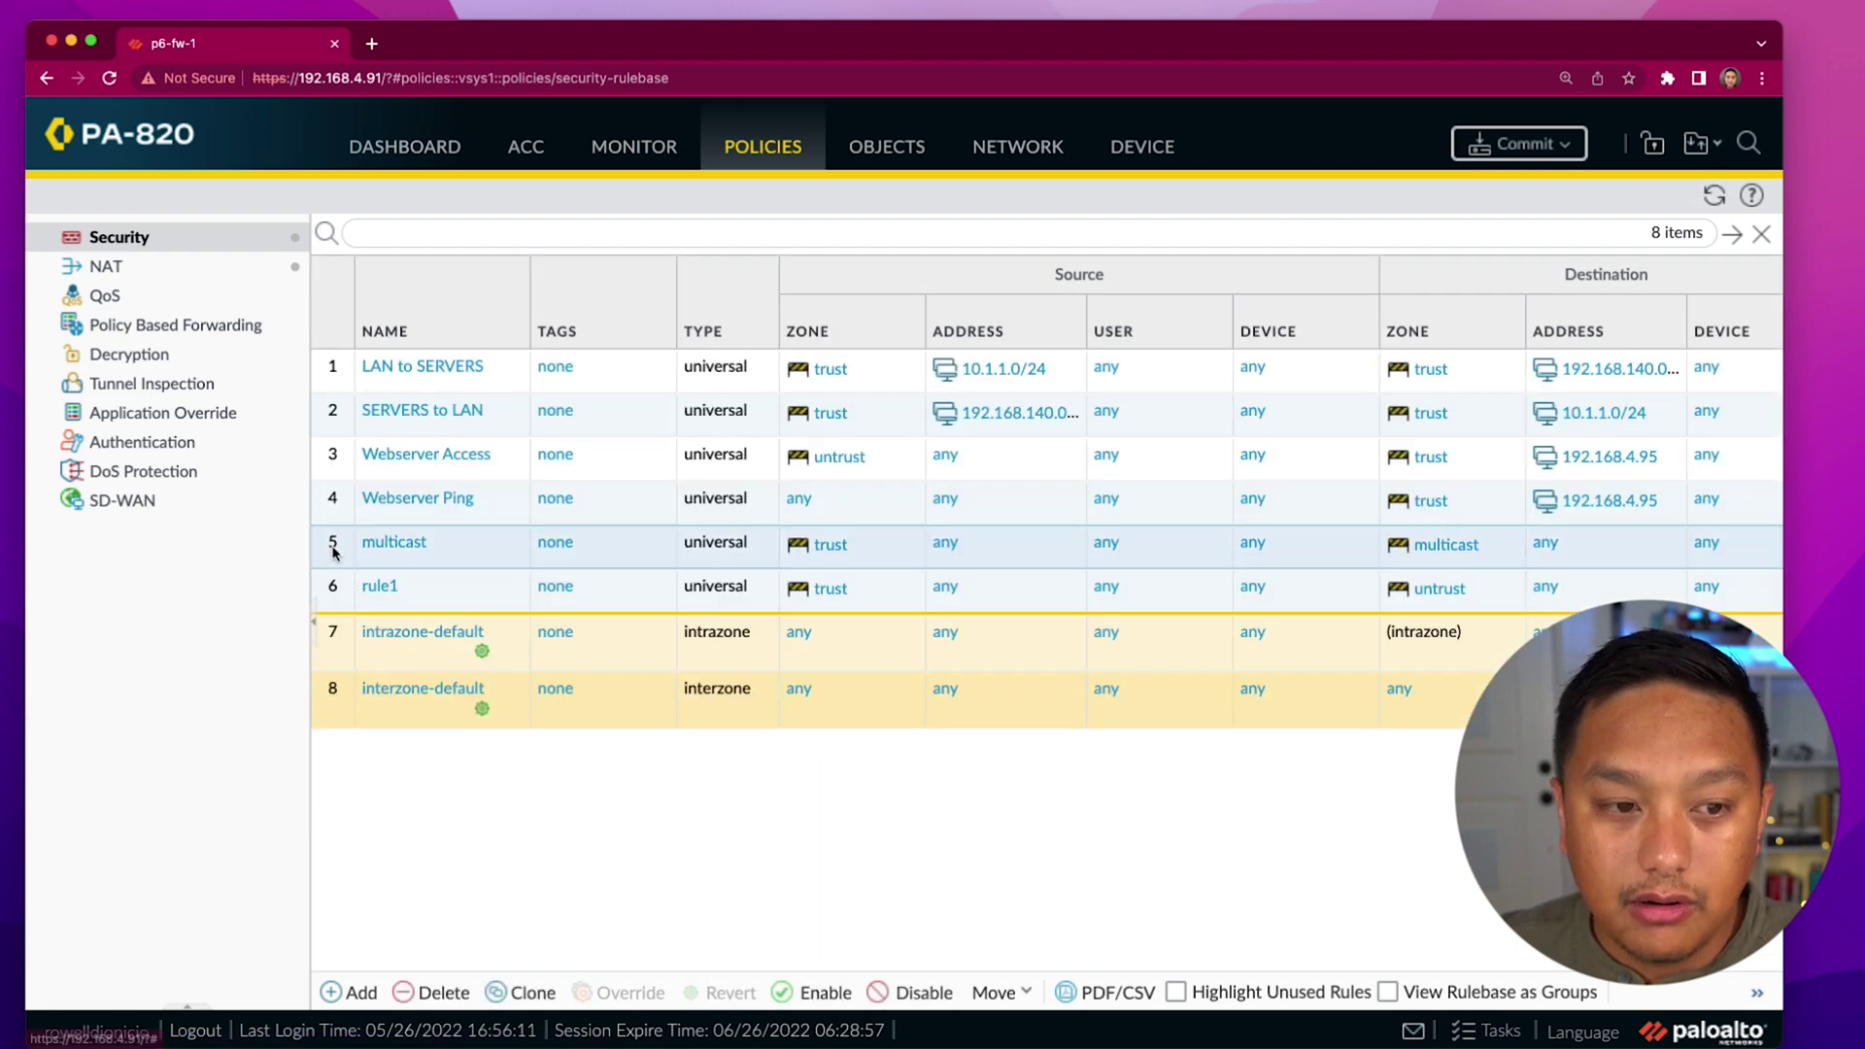
{"action": "left_click", "coordinate": [428, 992]}
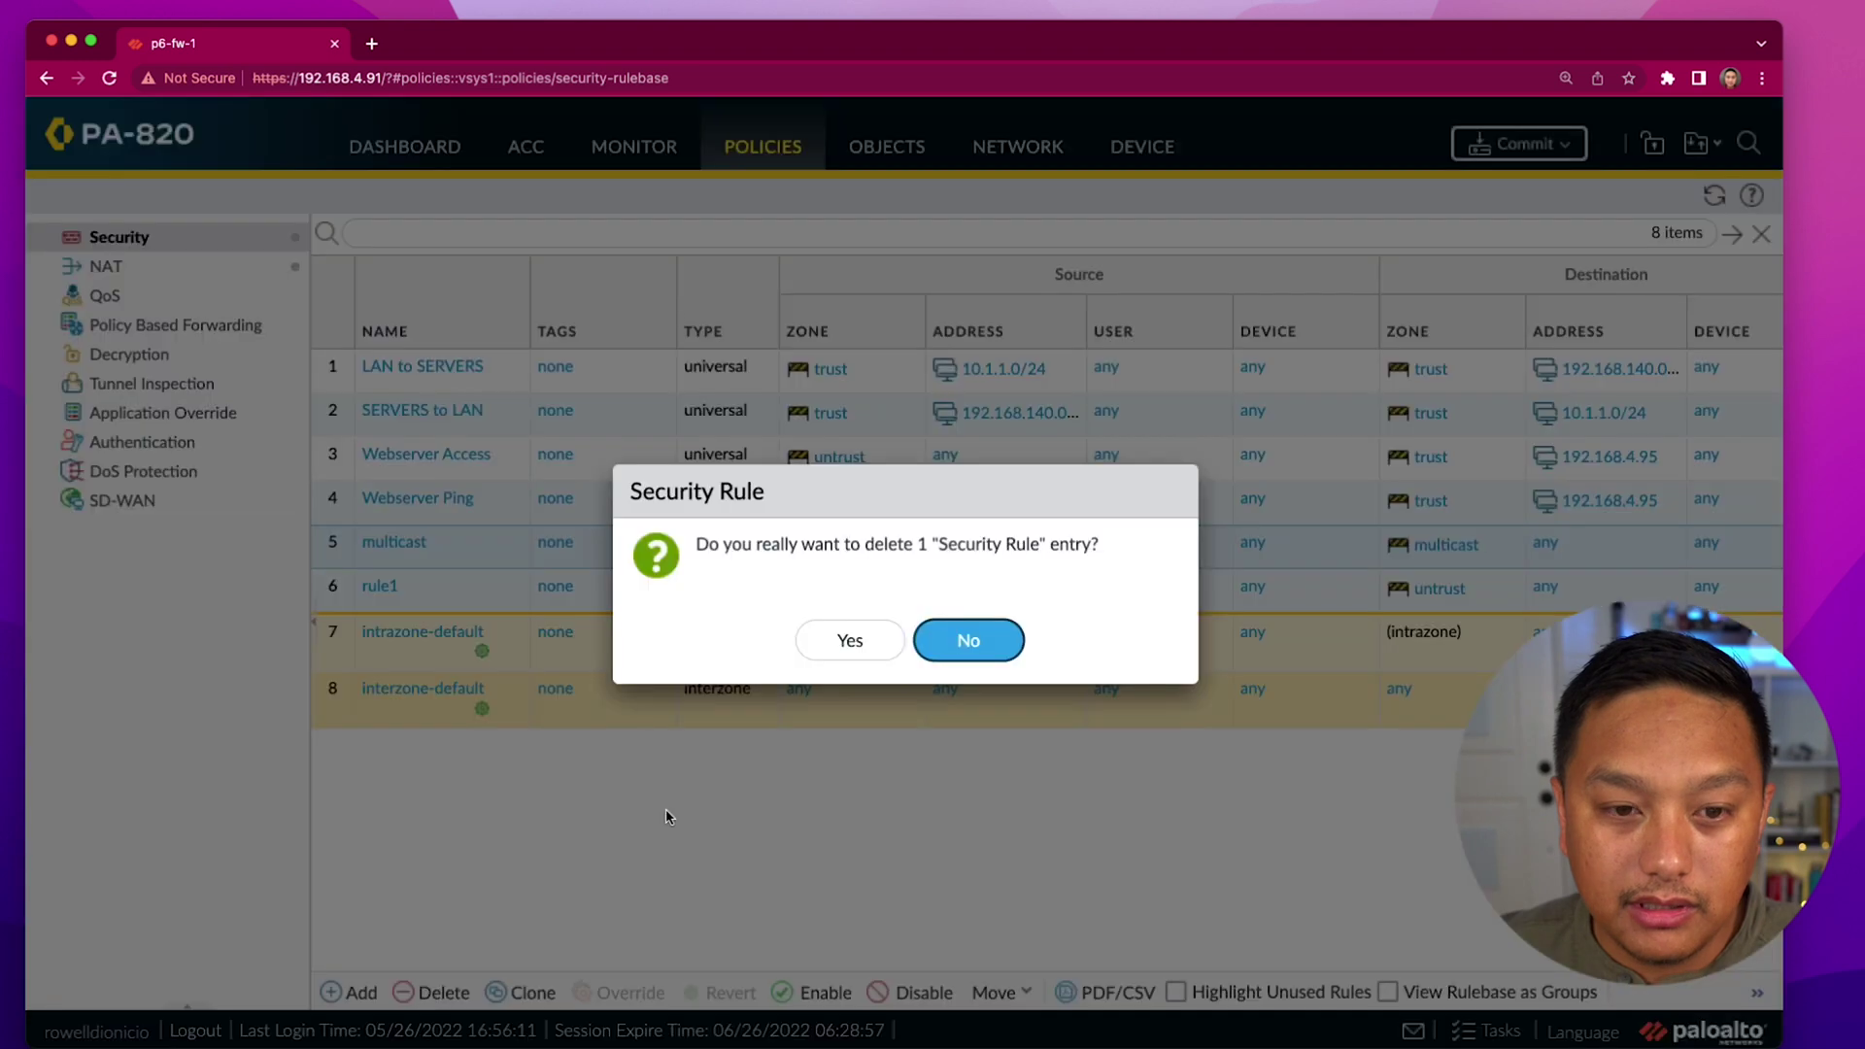
{"action": "left_click", "coordinate": [857, 643]}
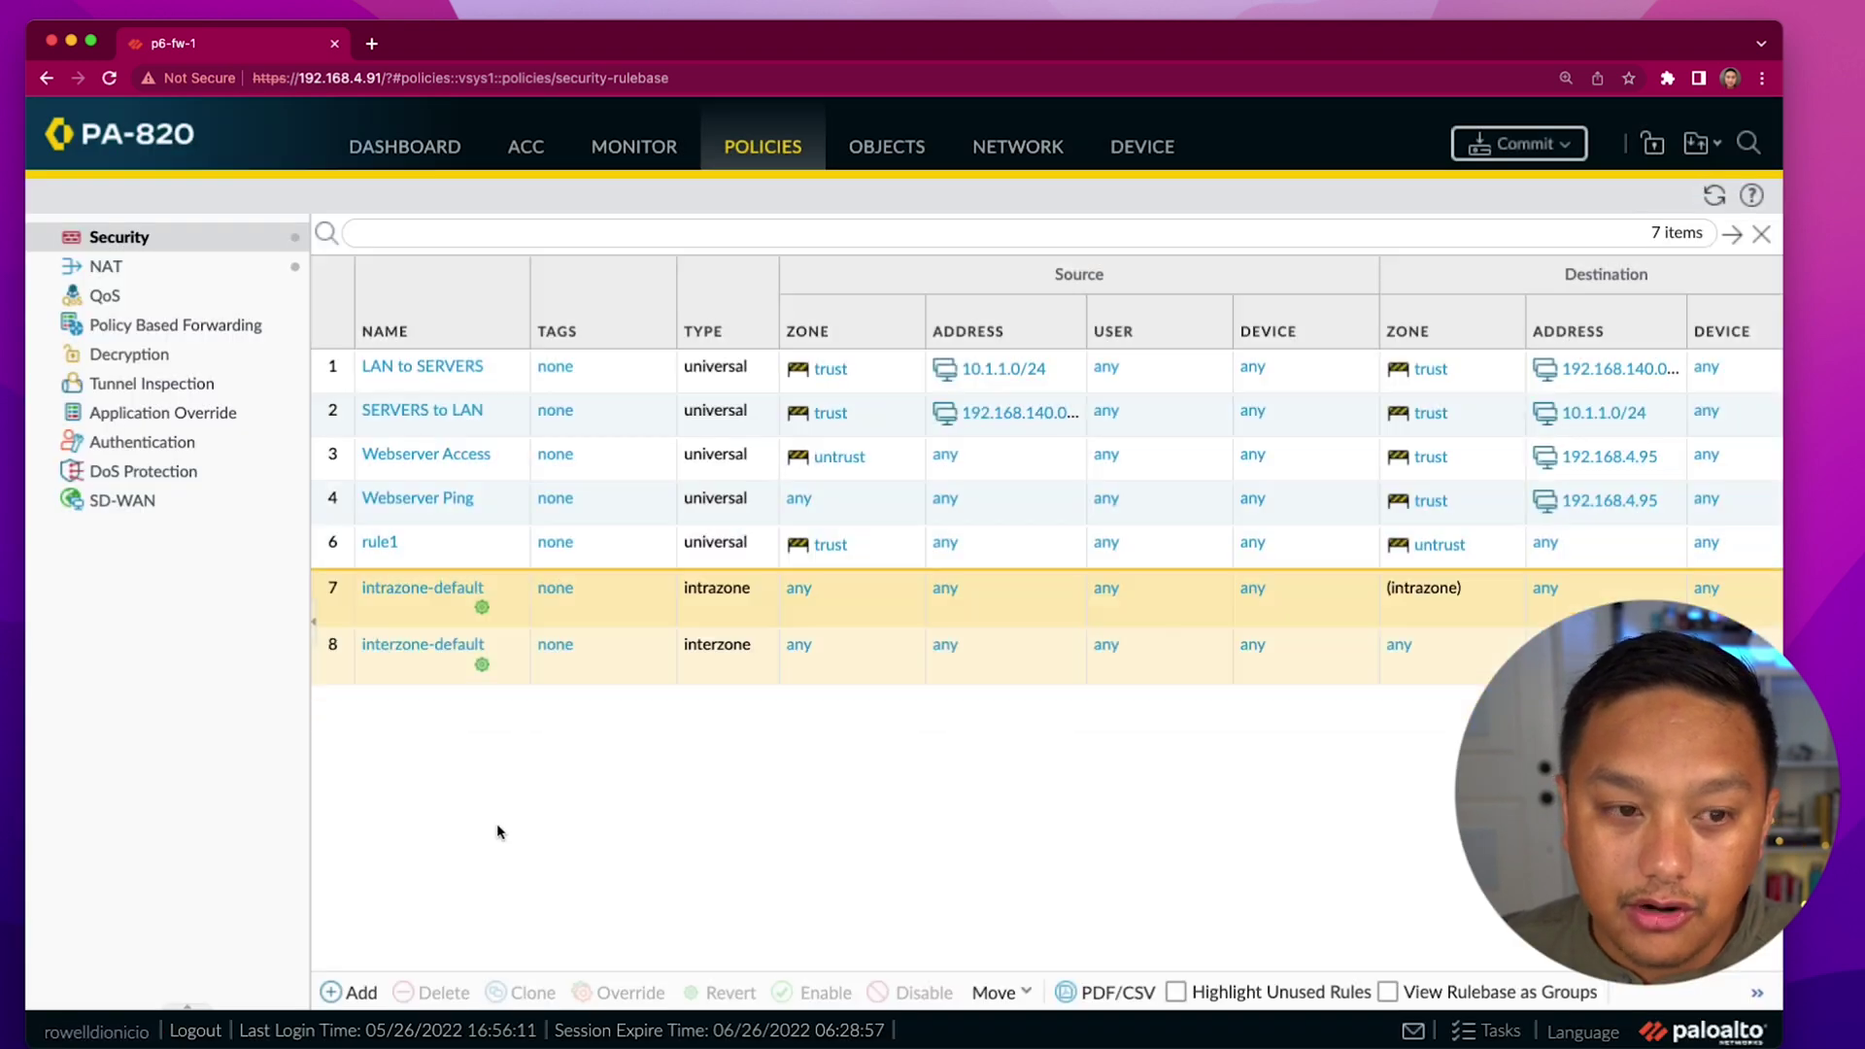
Step: Revert the firewall to the last saved configuration without skipping validation, and check the security policy for the multicast rule
{"action": "left_click", "coordinate": [1134, 156]}
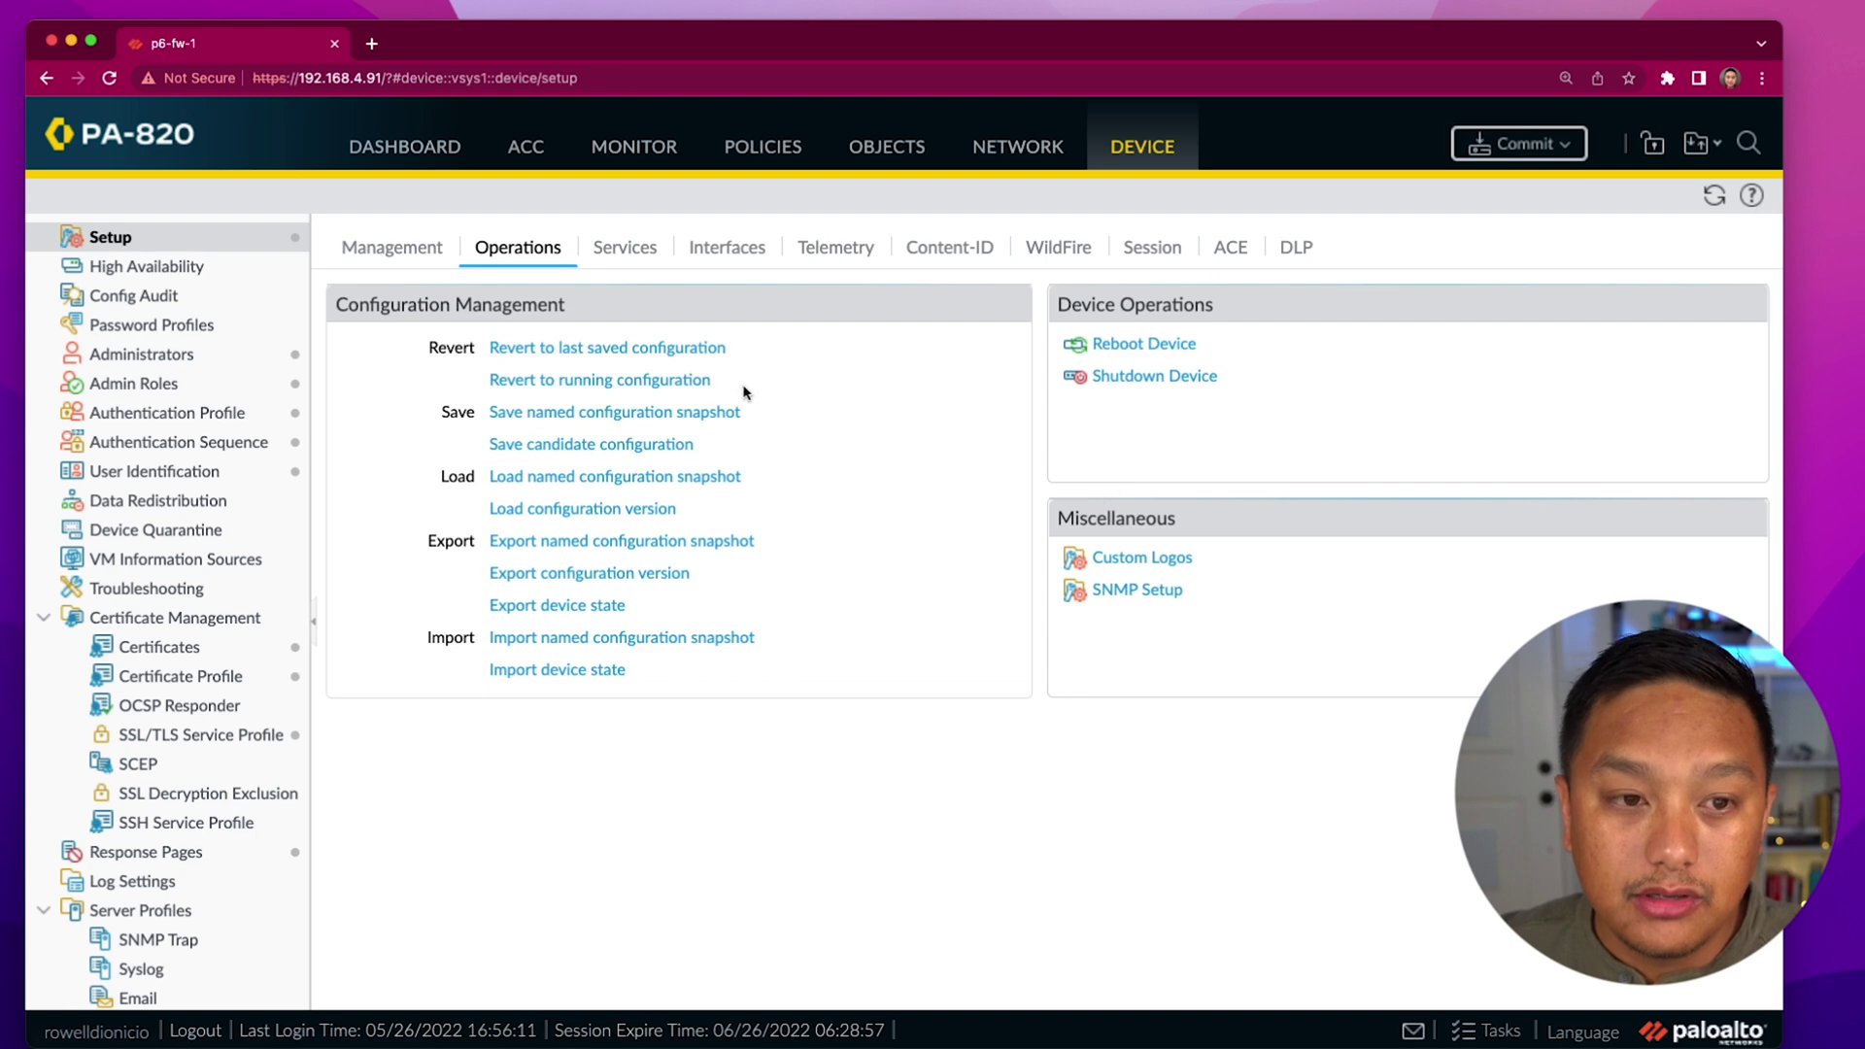
{"action": "left_click", "coordinate": [609, 349]}
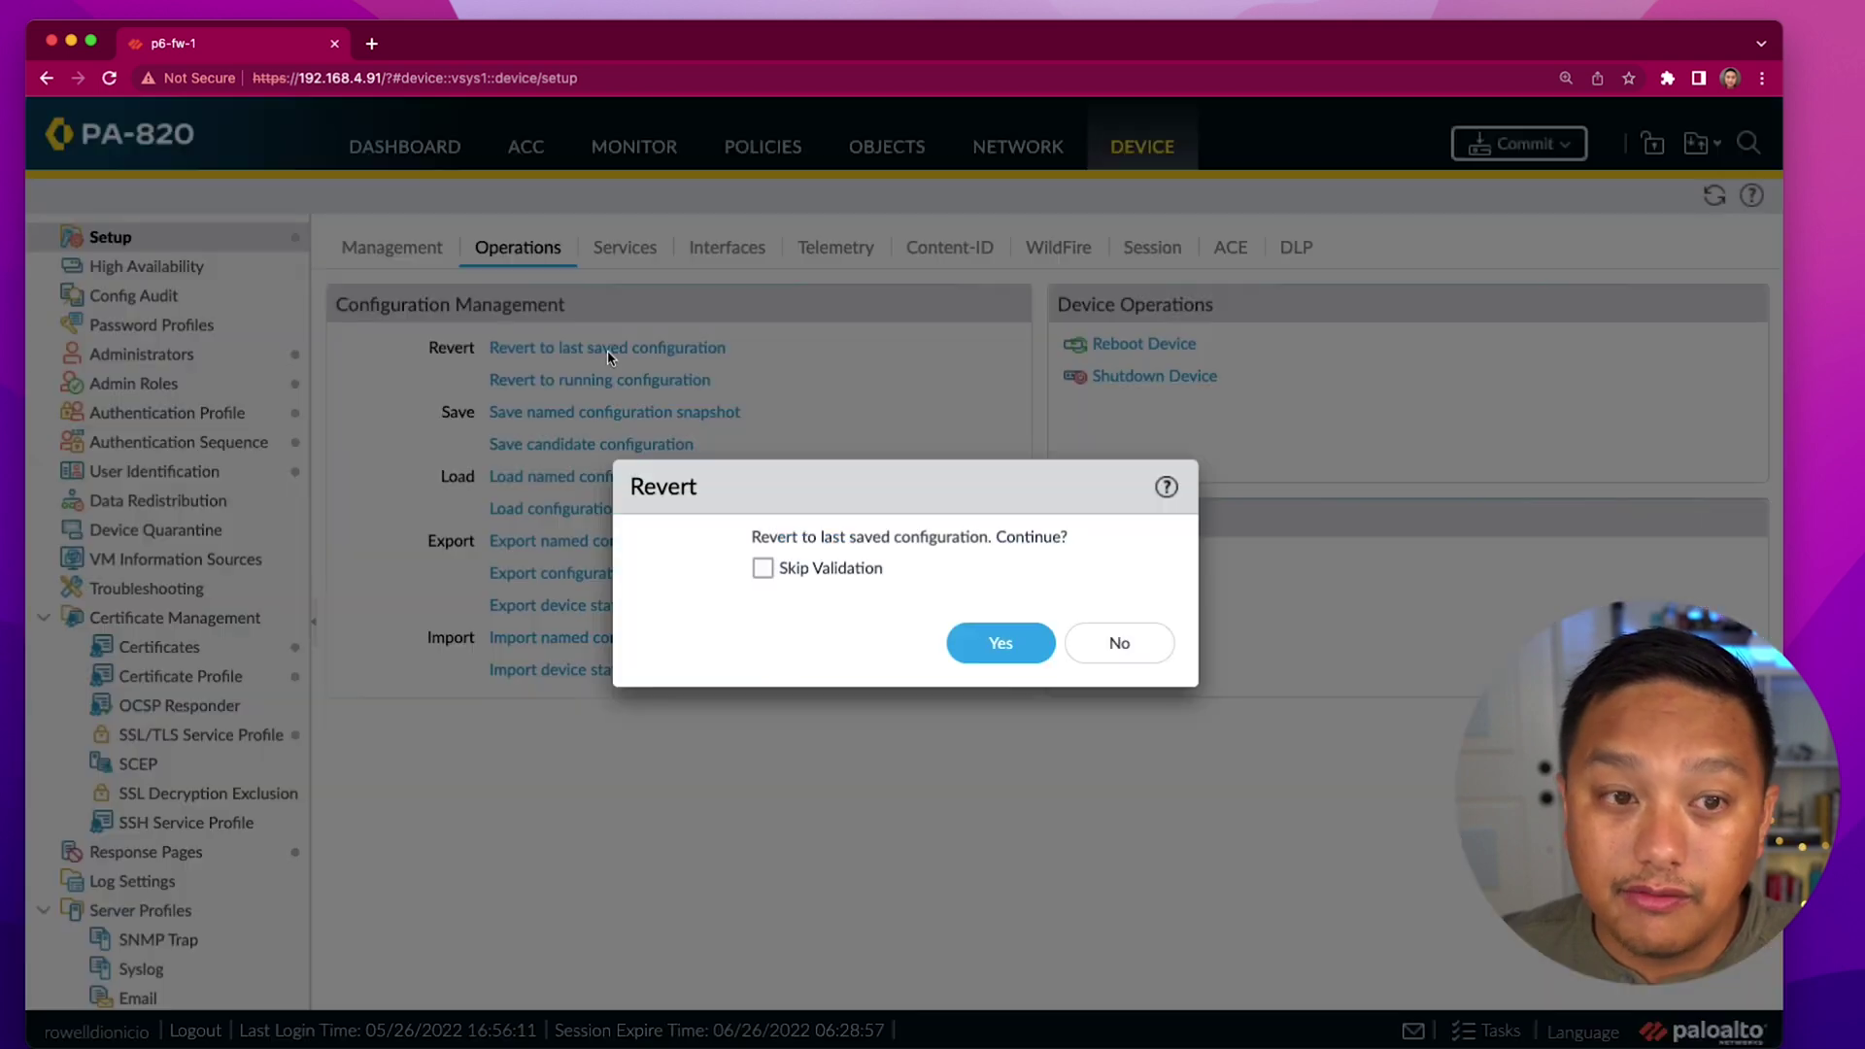
{"action": "left_click", "coordinate": [998, 655]}
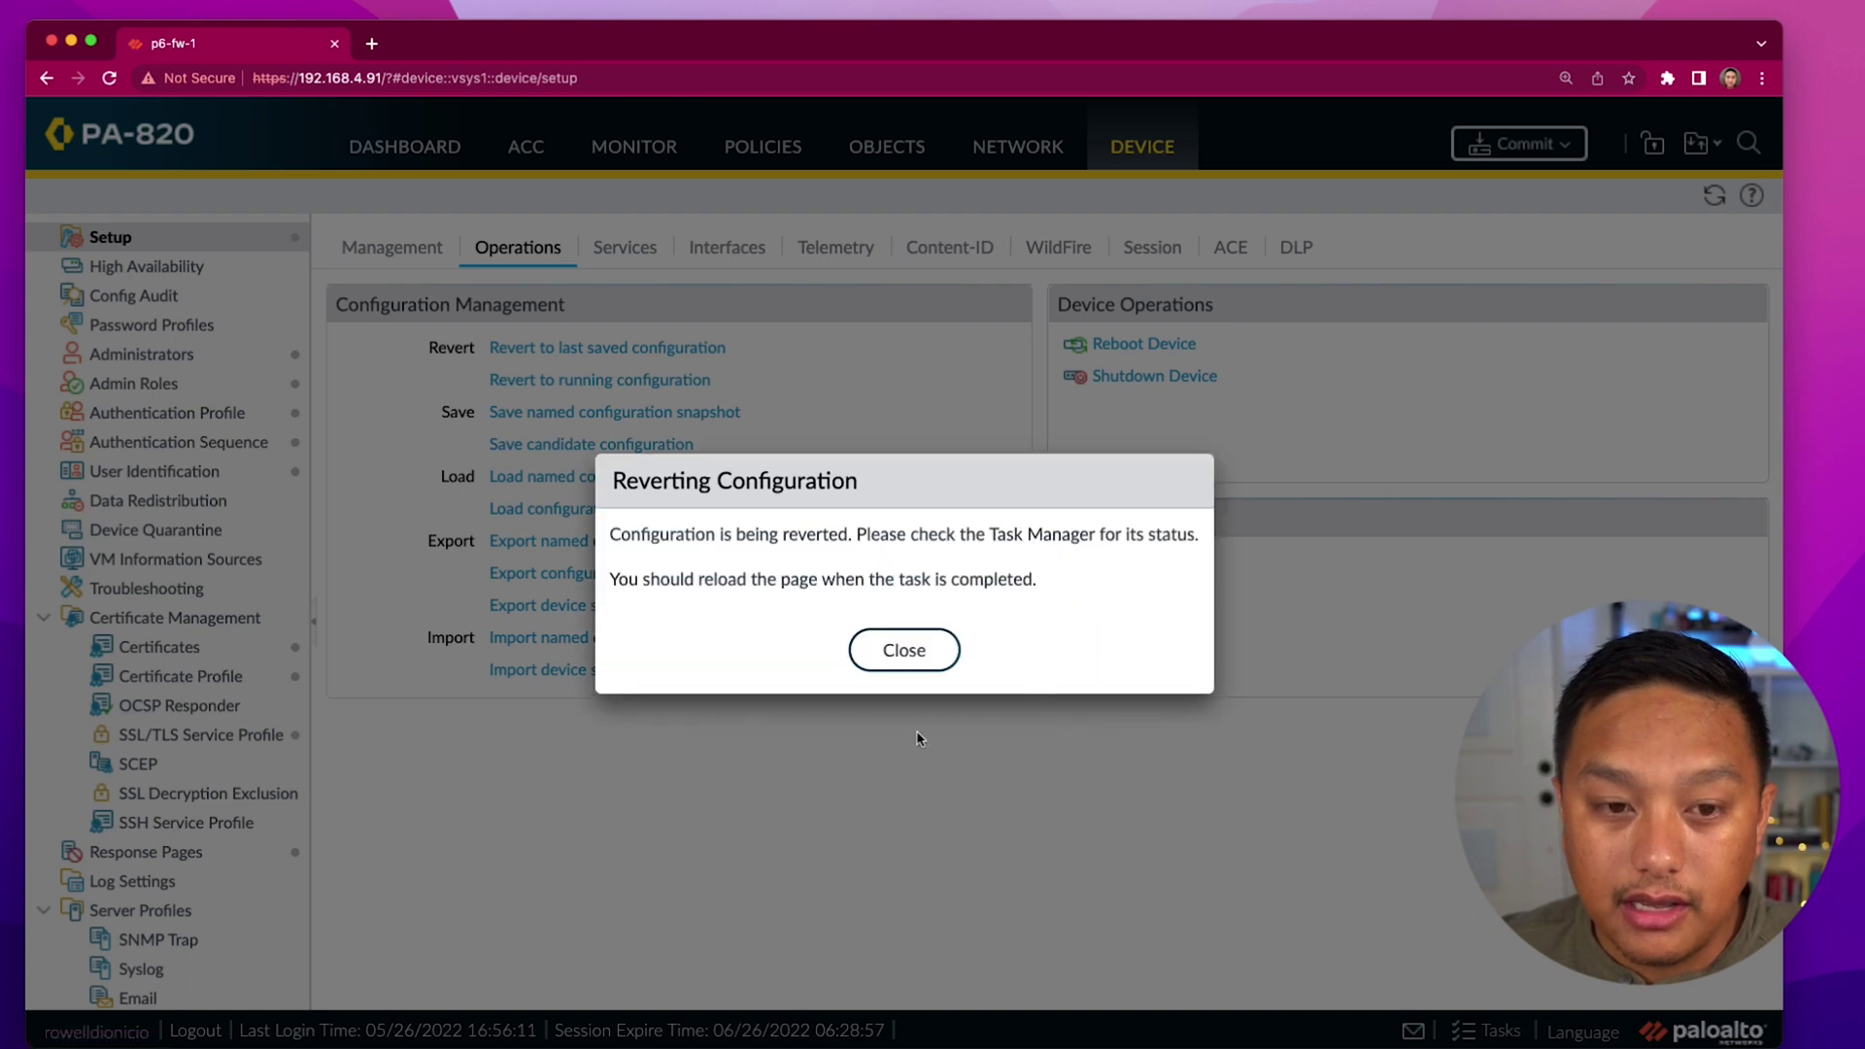
{"action": "left_click", "coordinate": [900, 666]}
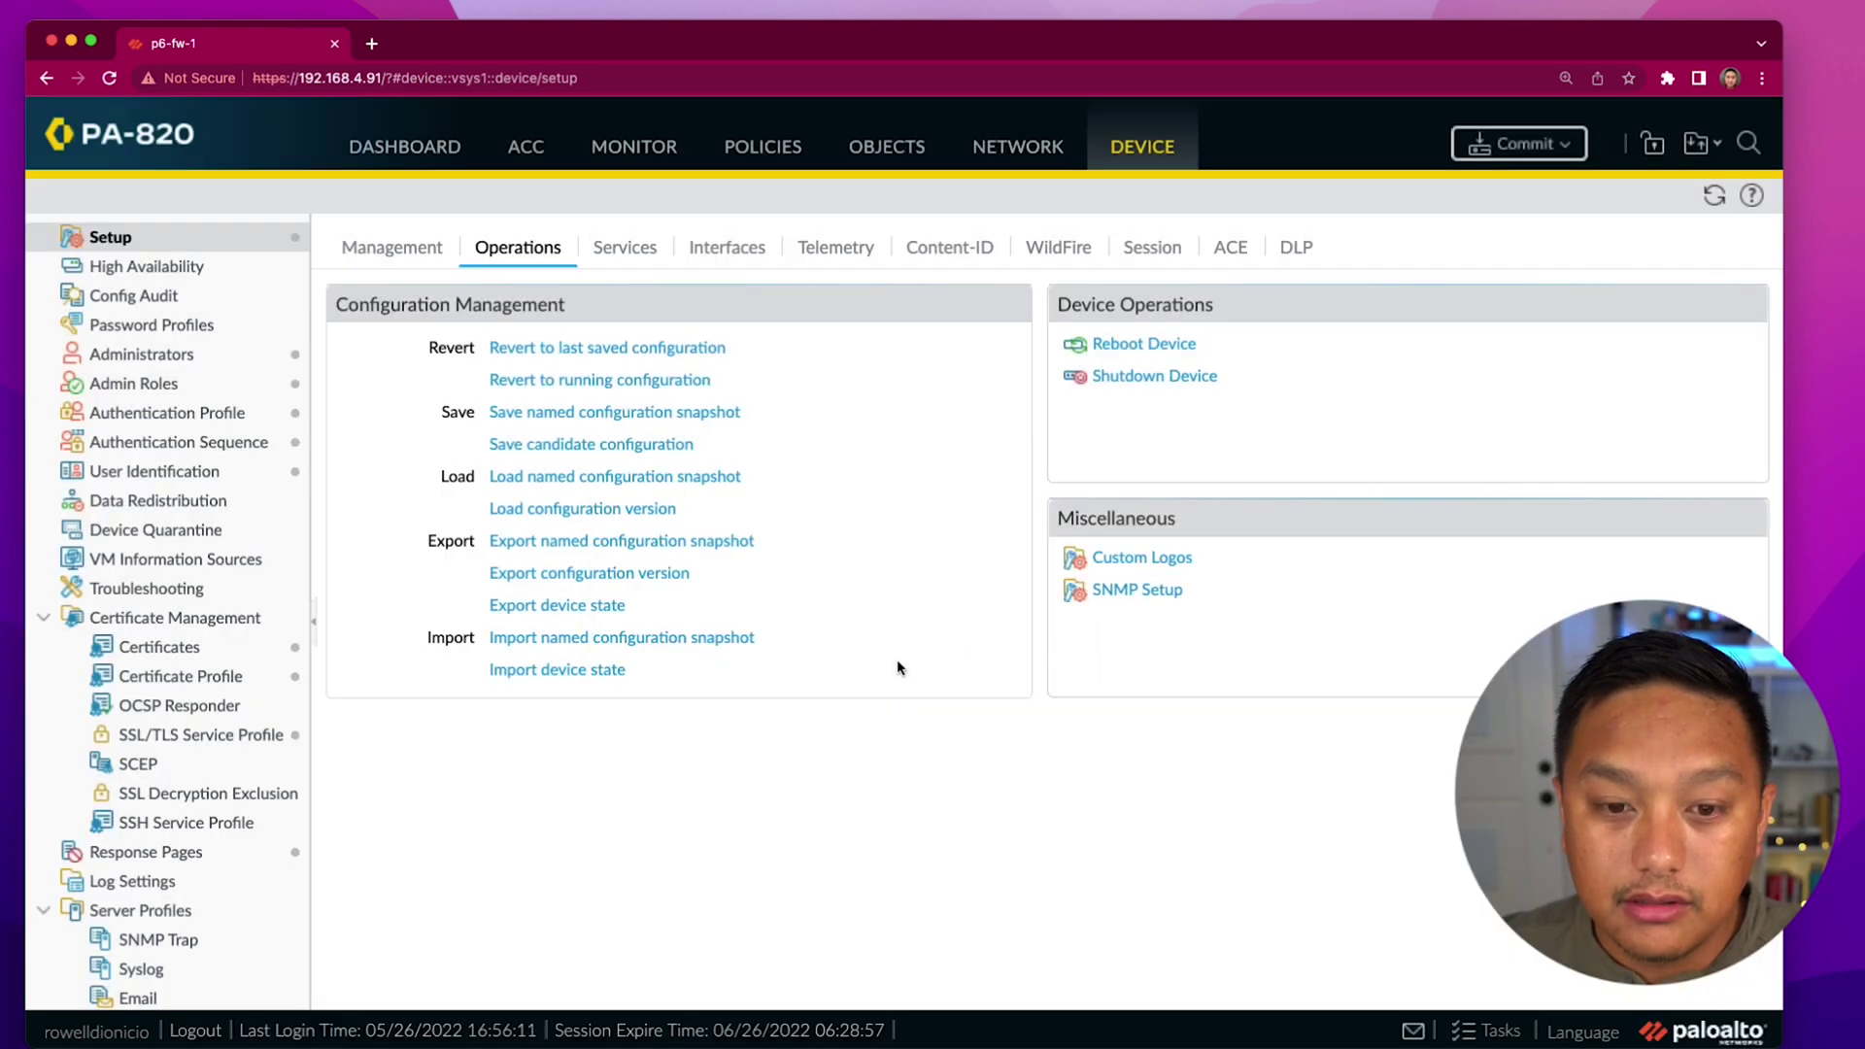
{"action": "left_click", "coordinate": [745, 148]}
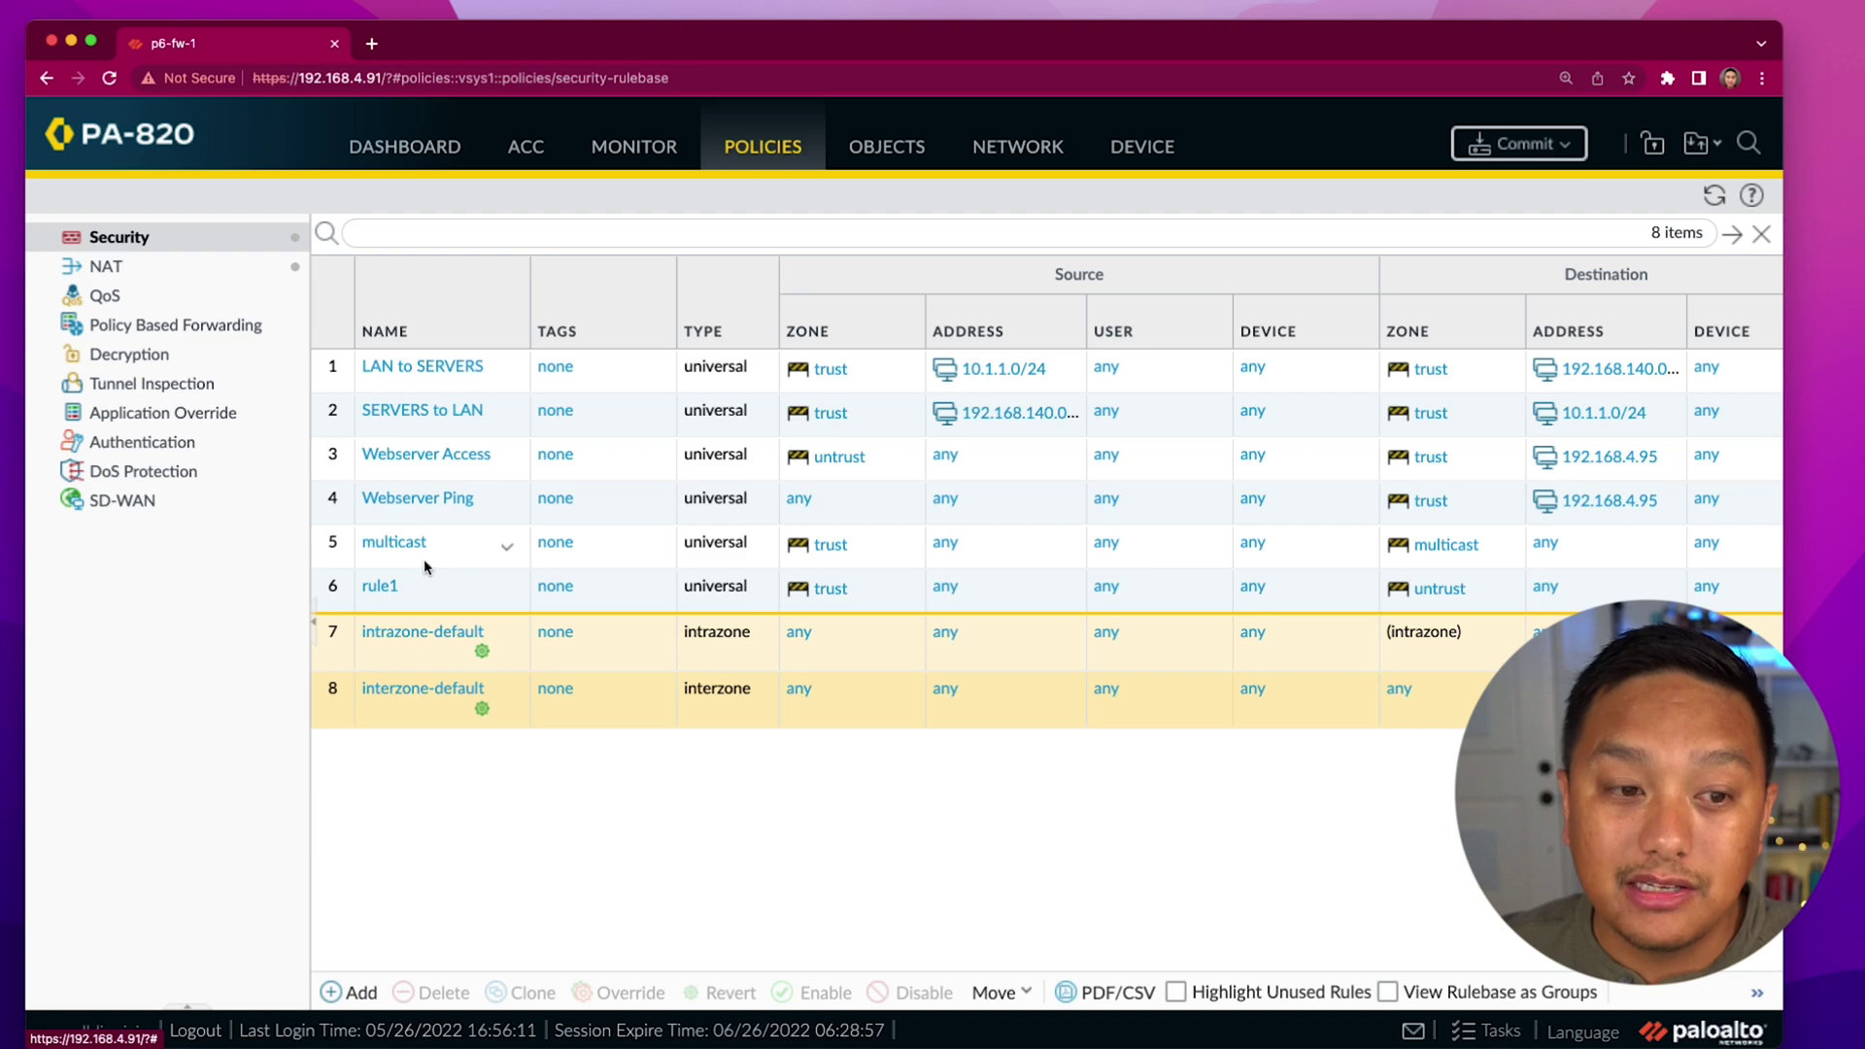
Step: Preview the pending commit changes with 10 lines of context, comparing the multicast rule in the running and candidate configurations, and leave without committing
{"action": "left_click", "coordinate": [1152, 163]}
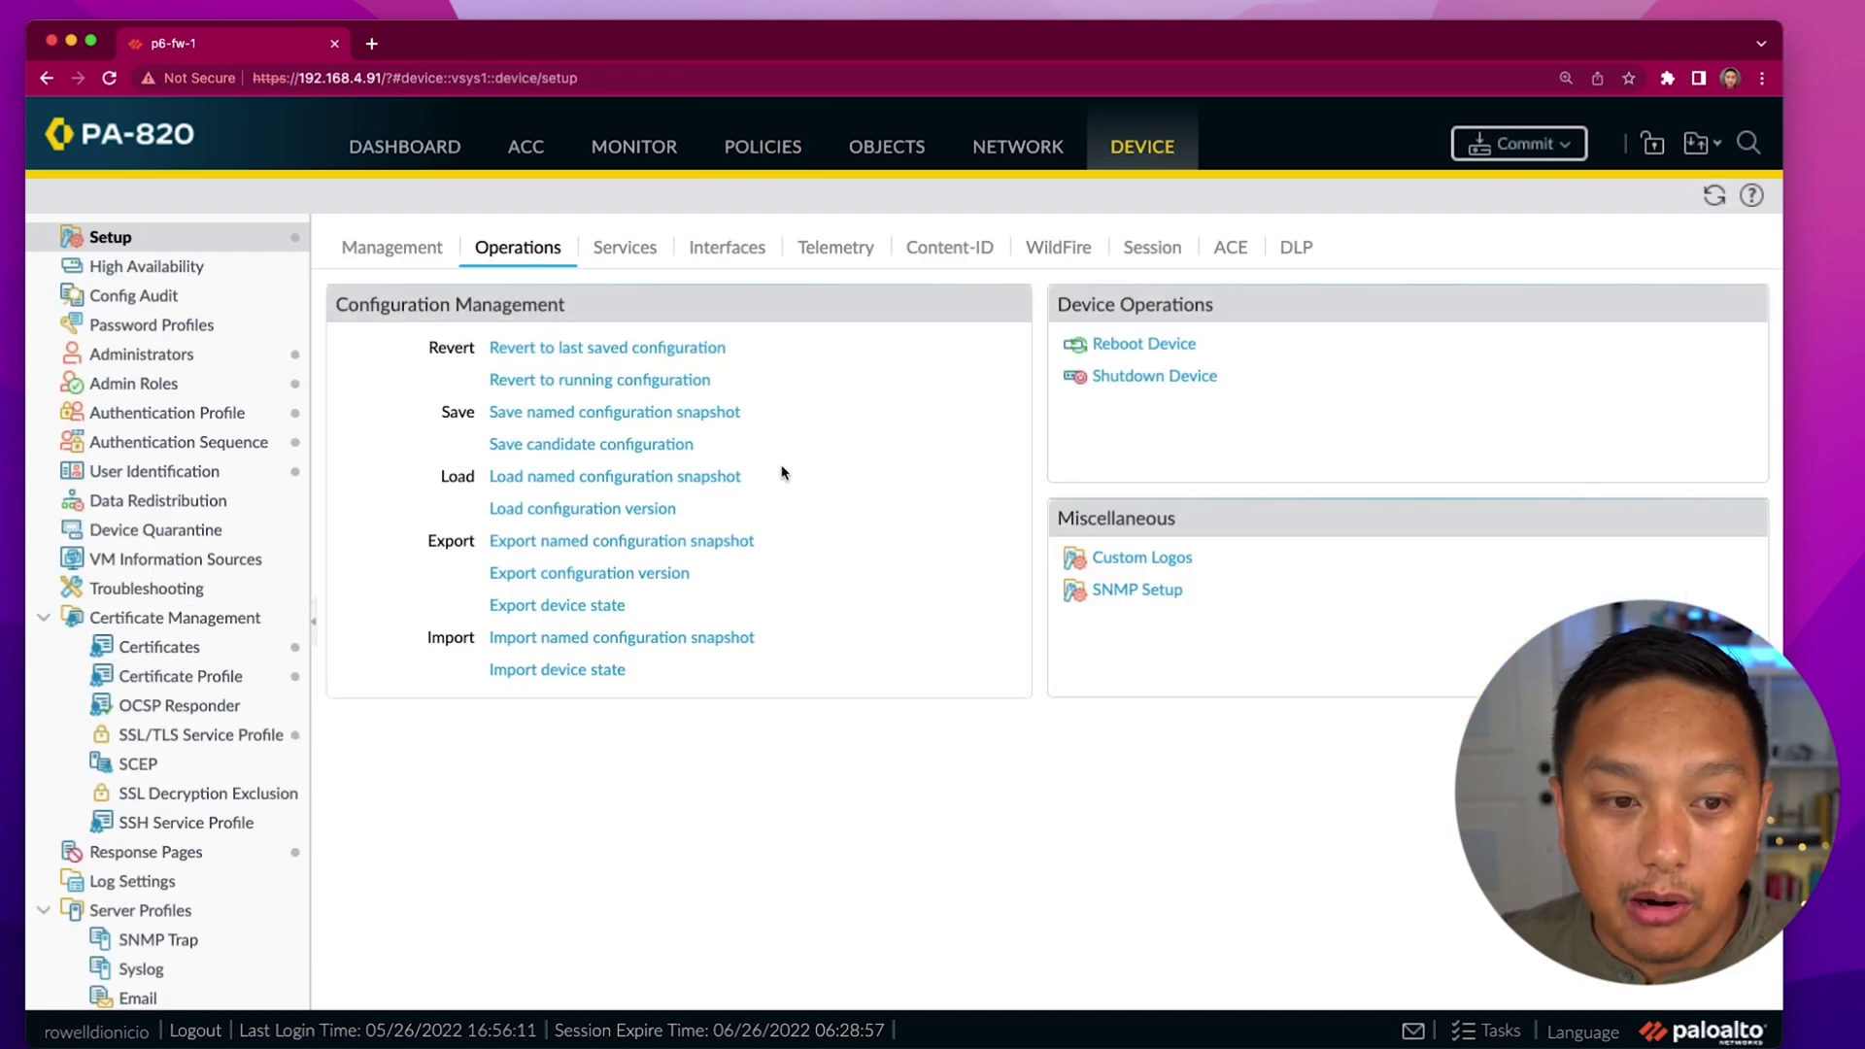
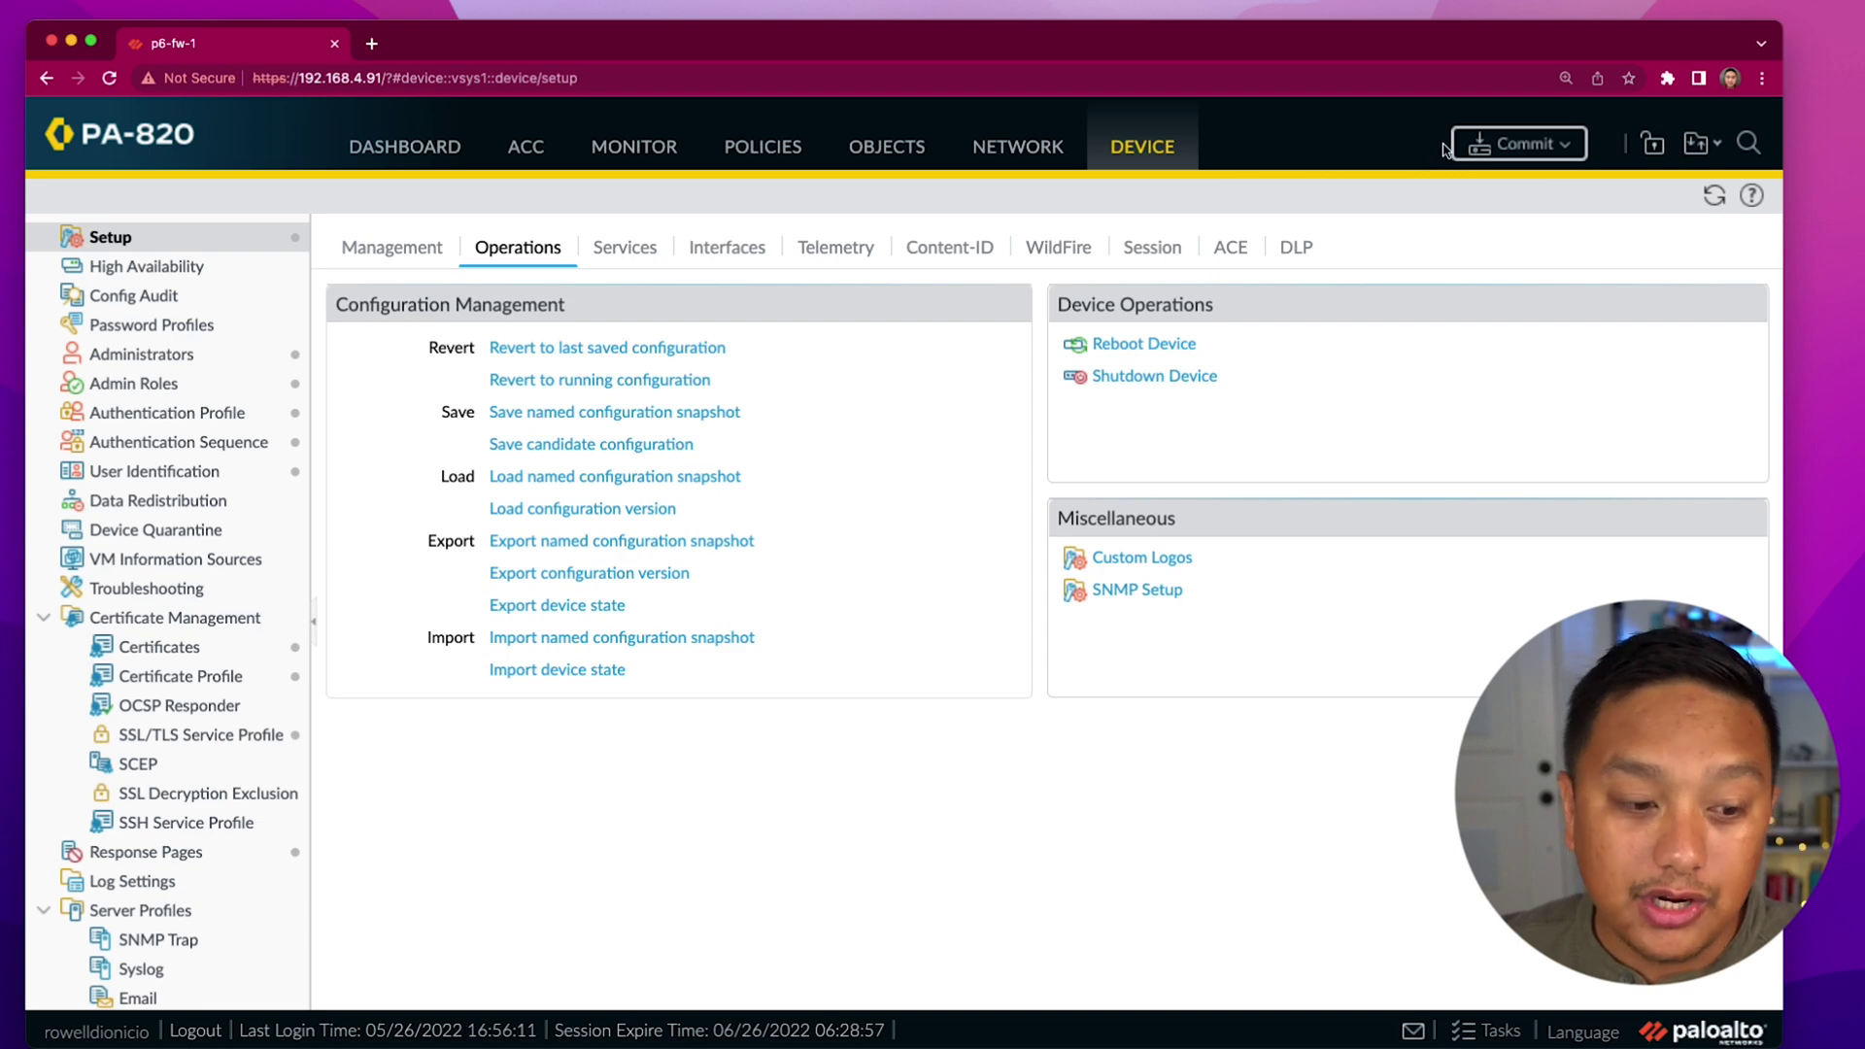
{"action": "left_click", "coordinate": [1492, 144]}
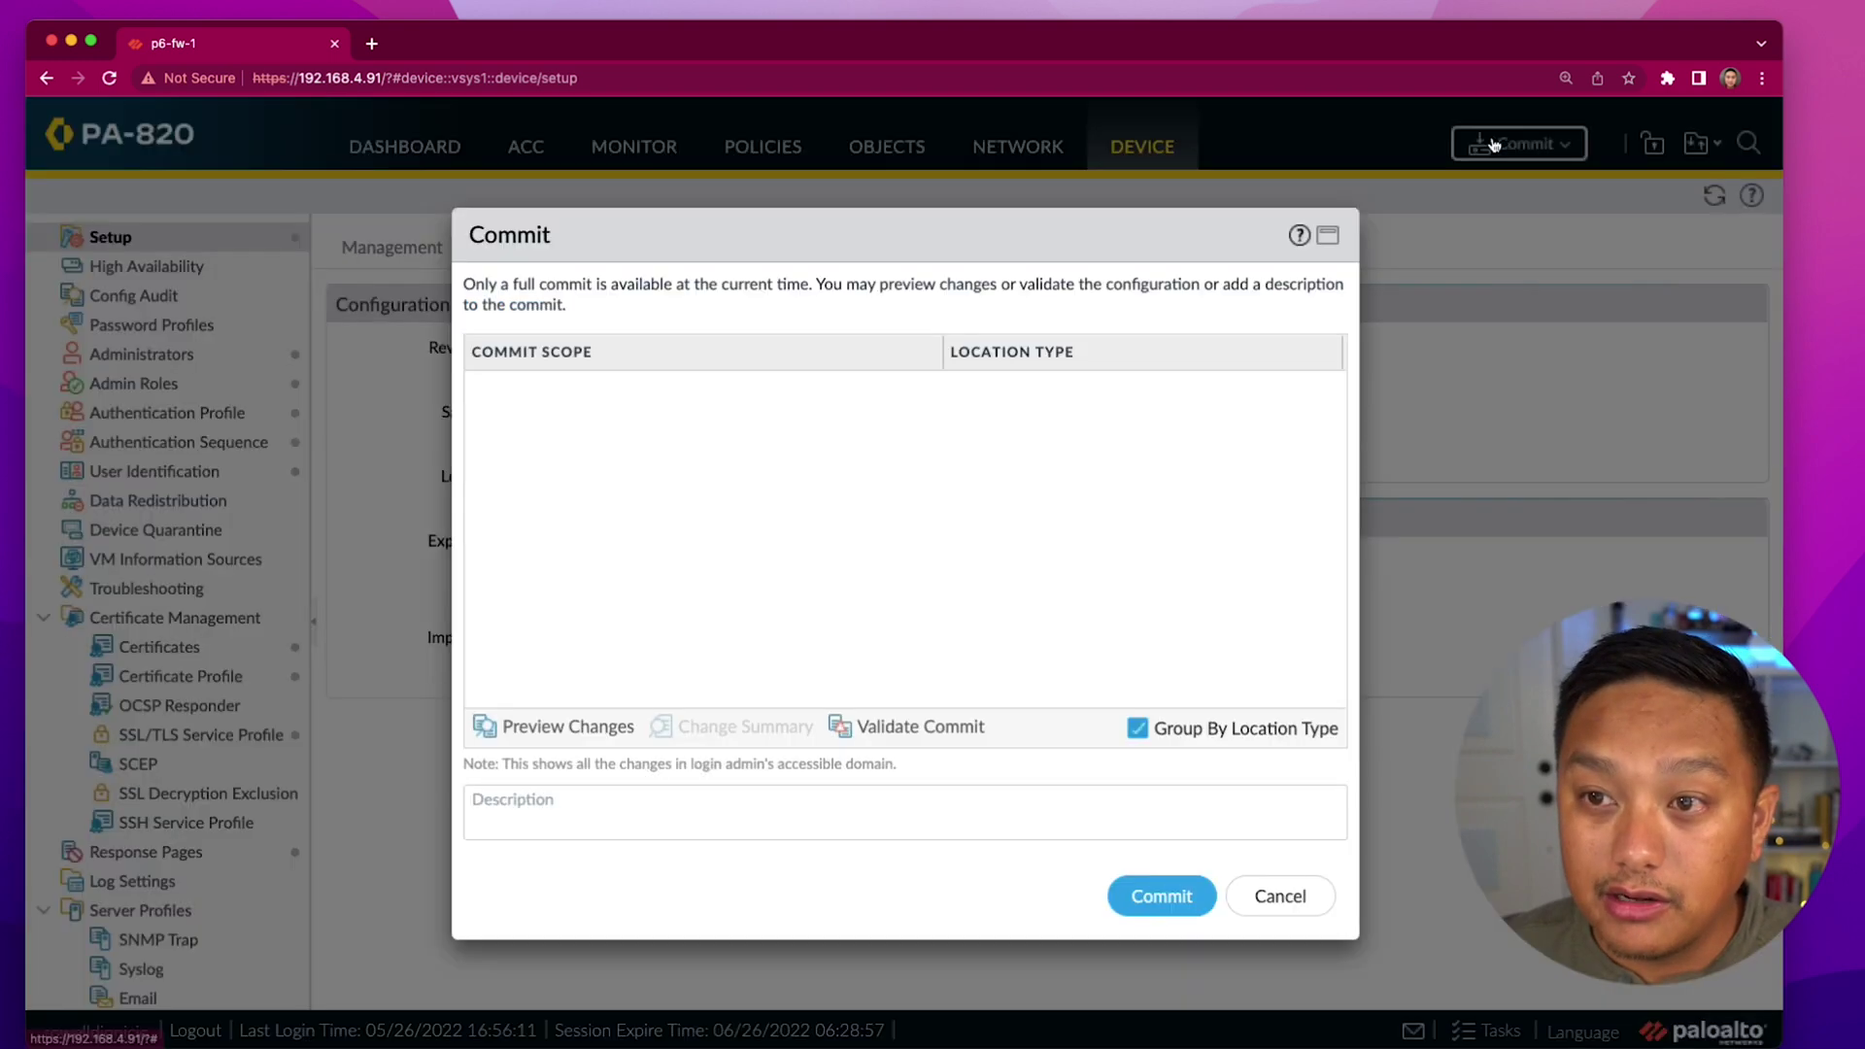
{"action": "left_click", "coordinate": [524, 736]}
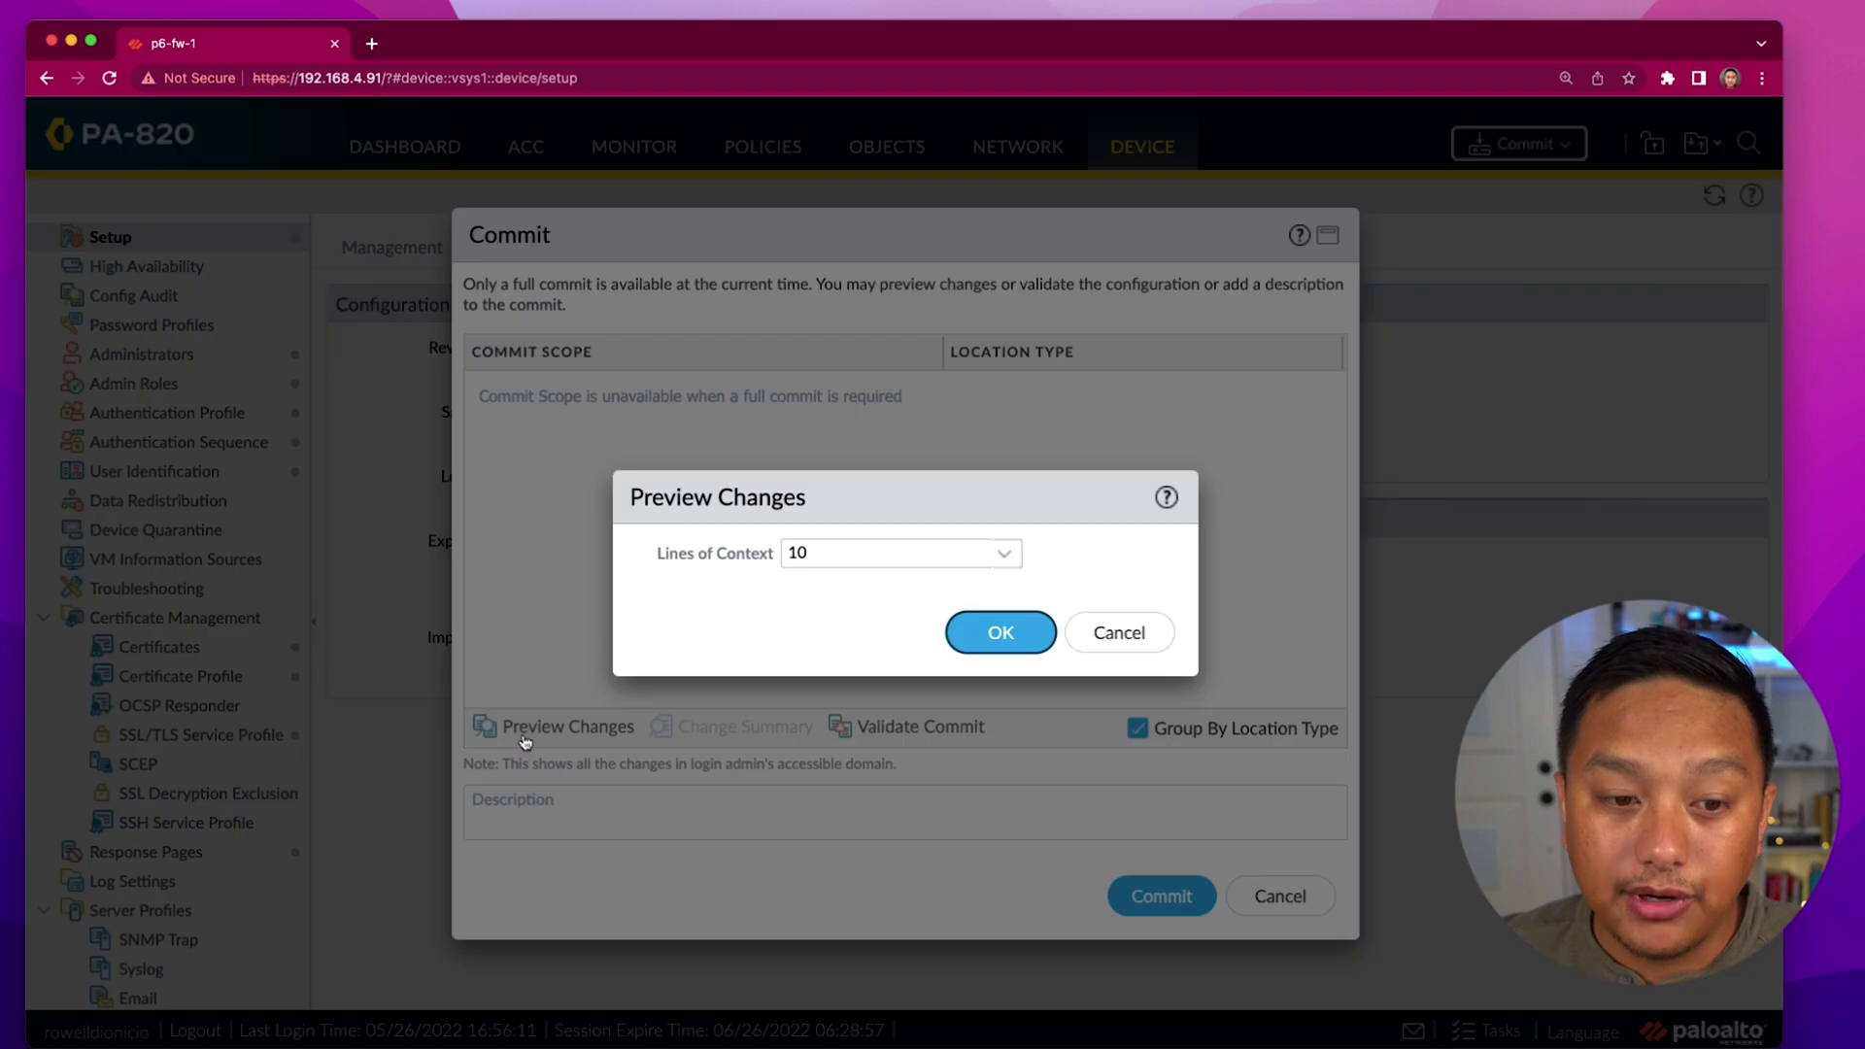
{"action": "left_click", "coordinate": [982, 652]}
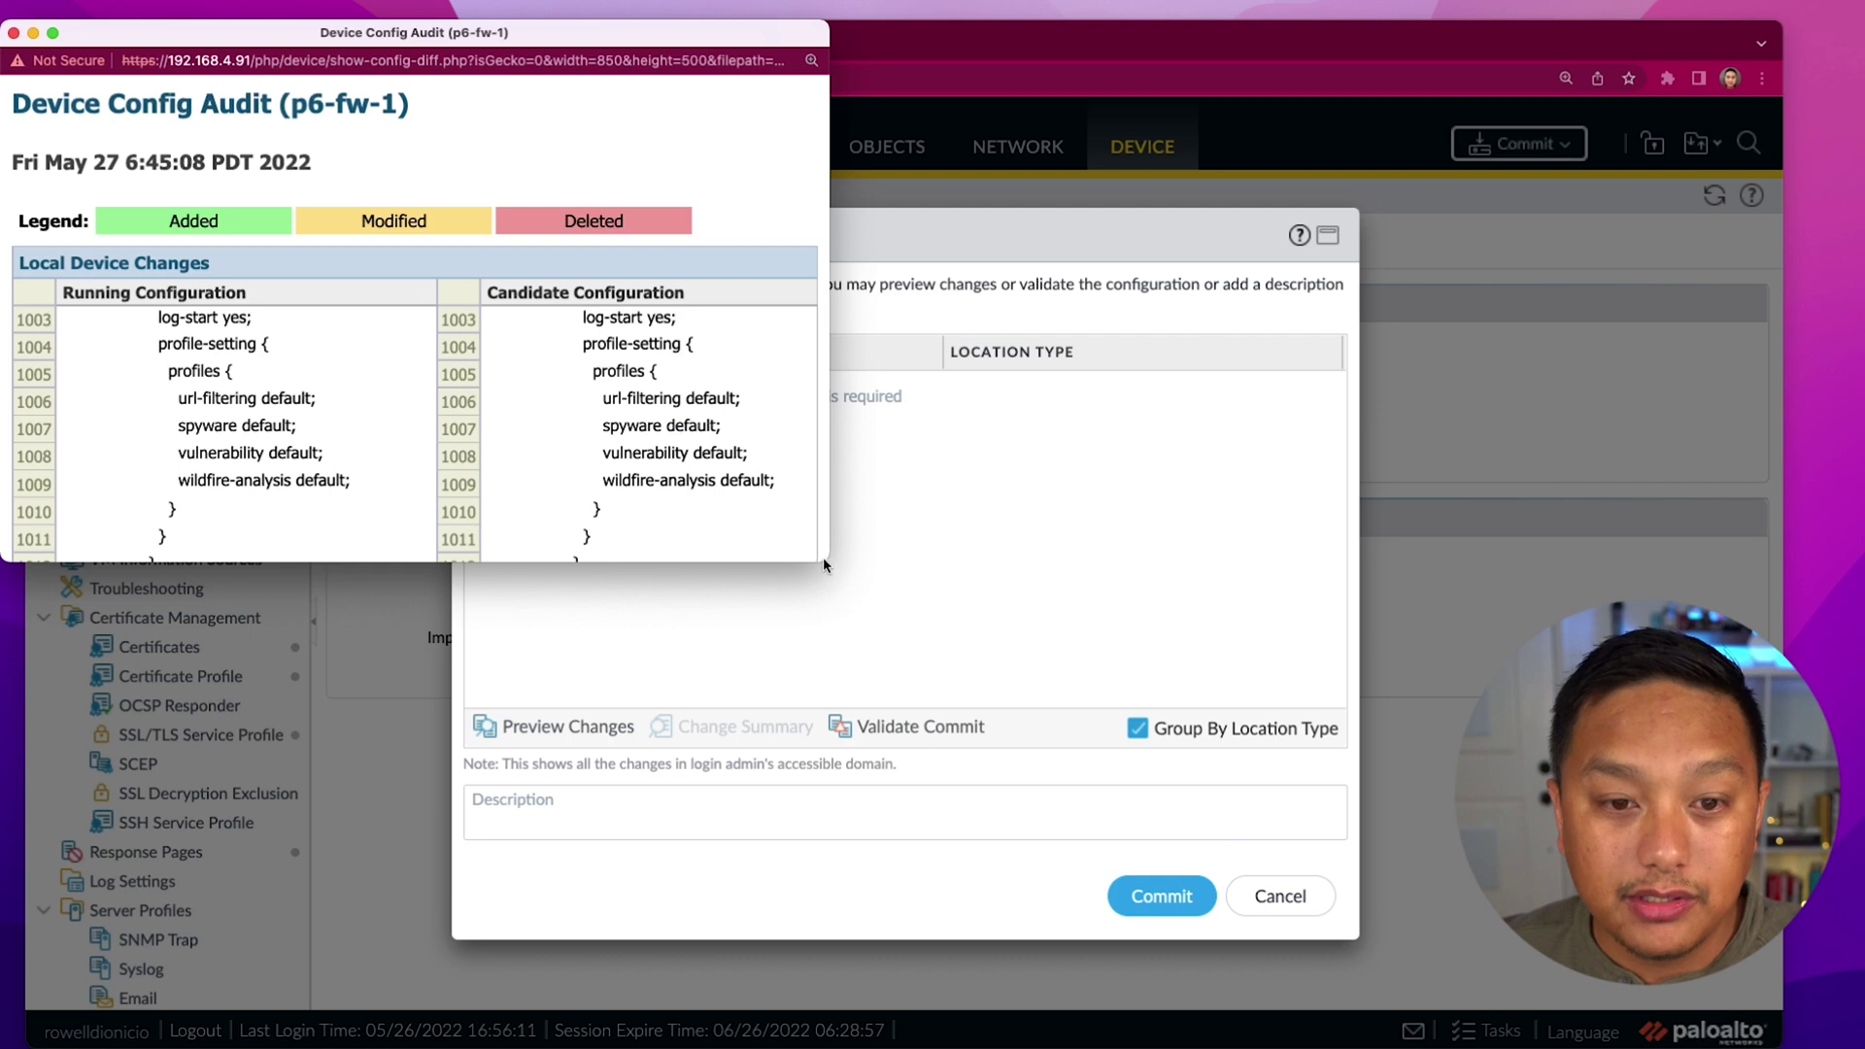
{"action": "left_click_drag", "start_coordinate": [824, 557], "coordinate": [1388, 908]}
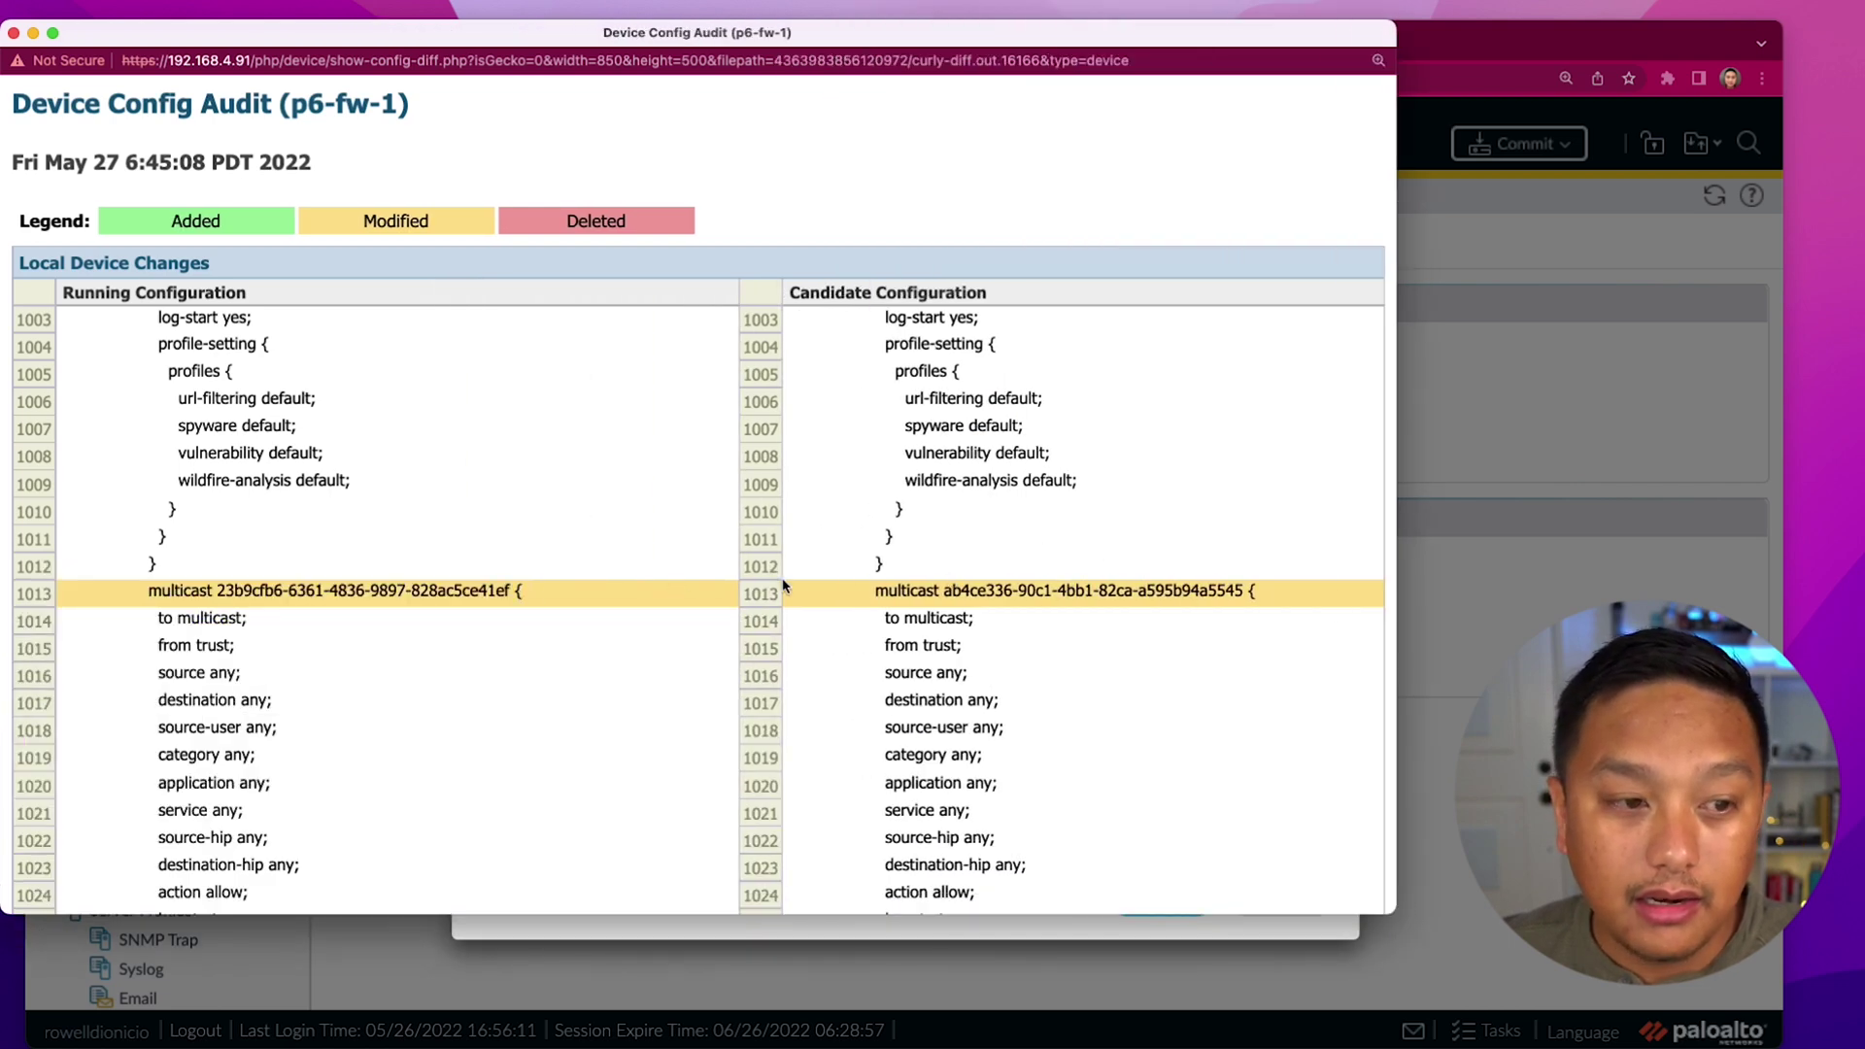
{"action": "scroll", "coordinate": [783, 587], "scroll_direction": "down", "scroll_amount": 5}
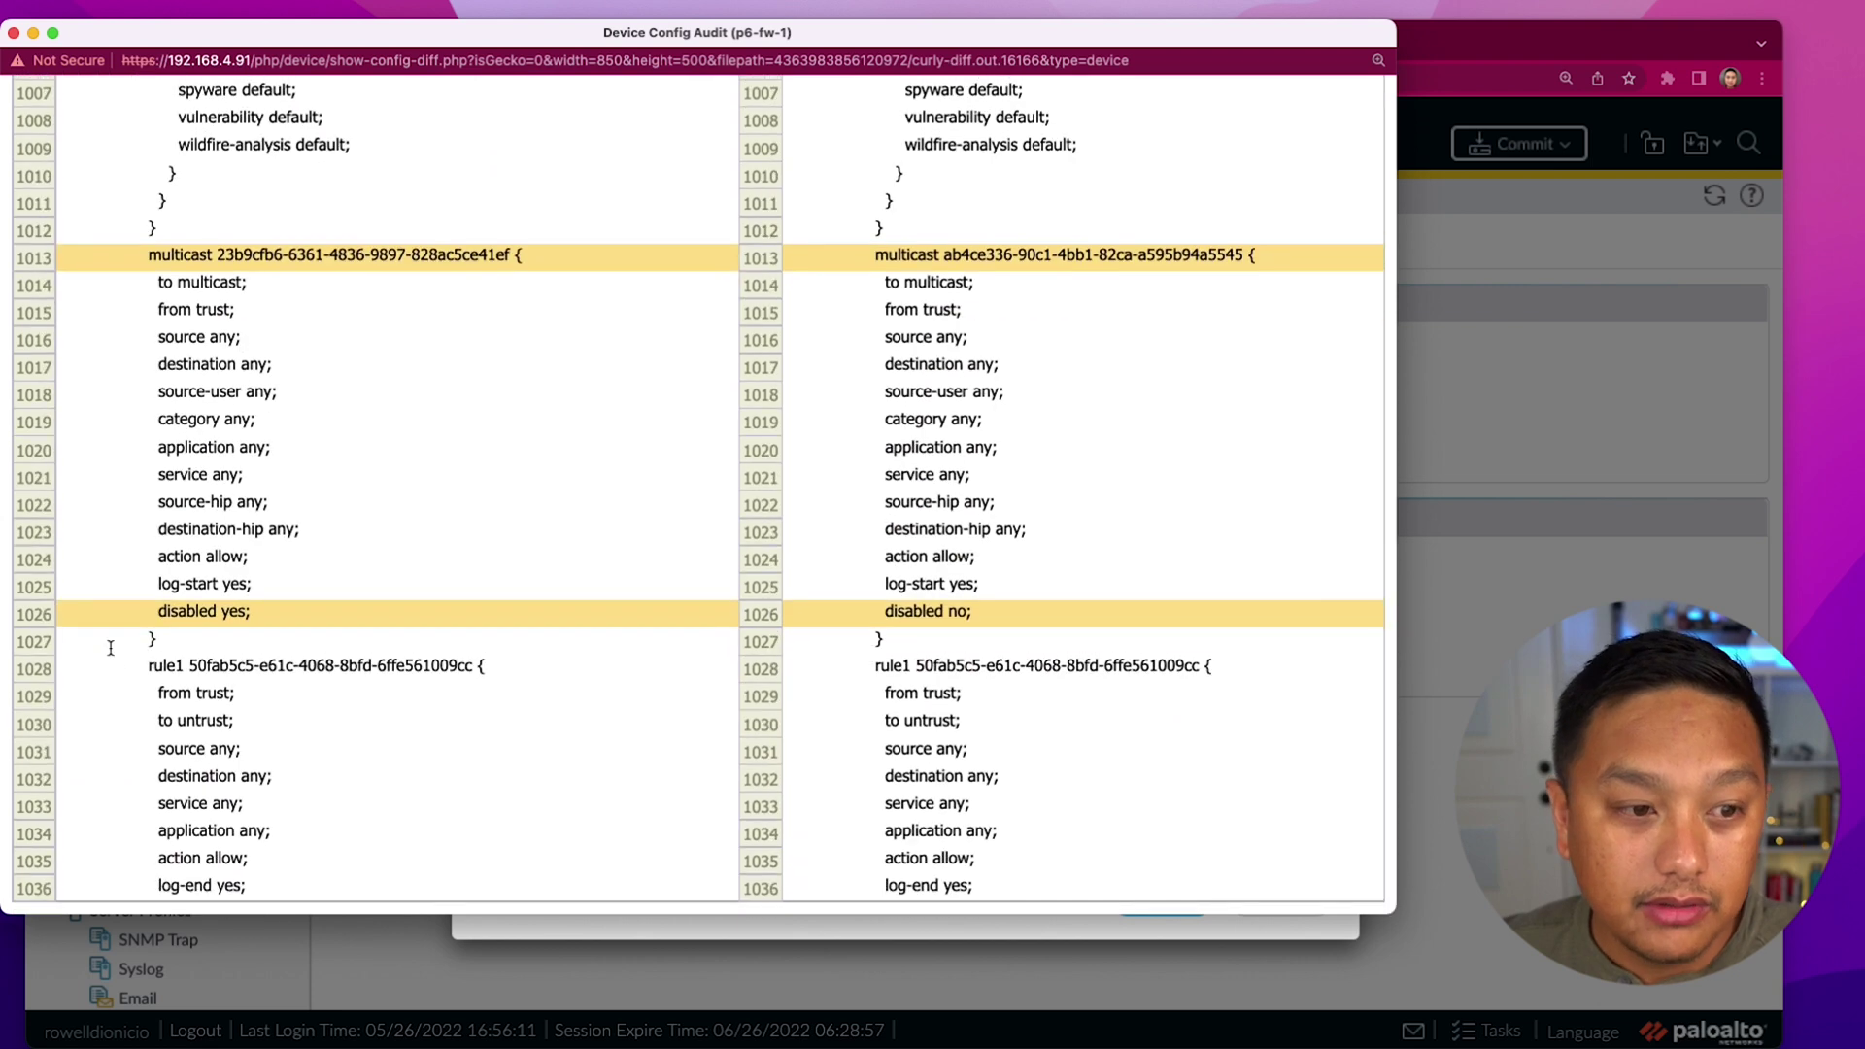
{"action": "scroll", "coordinate": [225, 609], "scroll_direction": "up", "scroll_amount": 3}
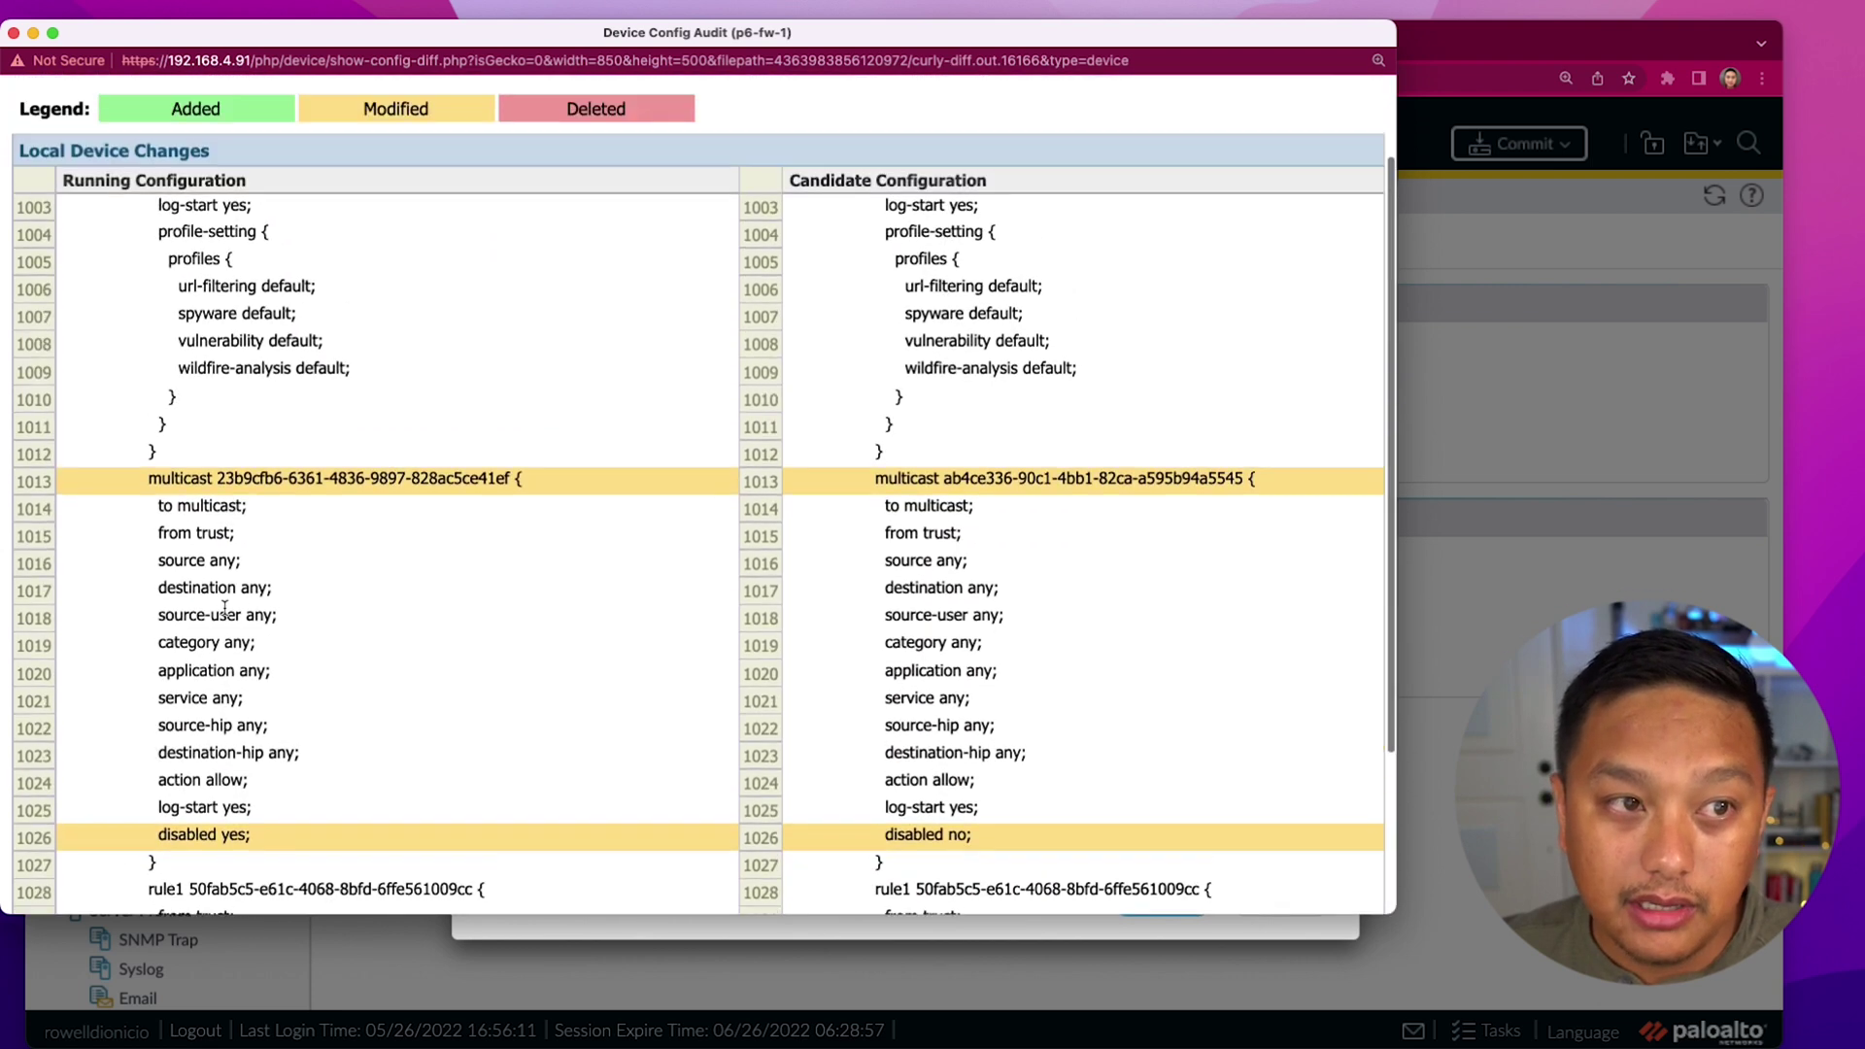
{"action": "scroll", "coordinate": [224, 609], "scroll_direction": "down", "scroll_amount": 3}
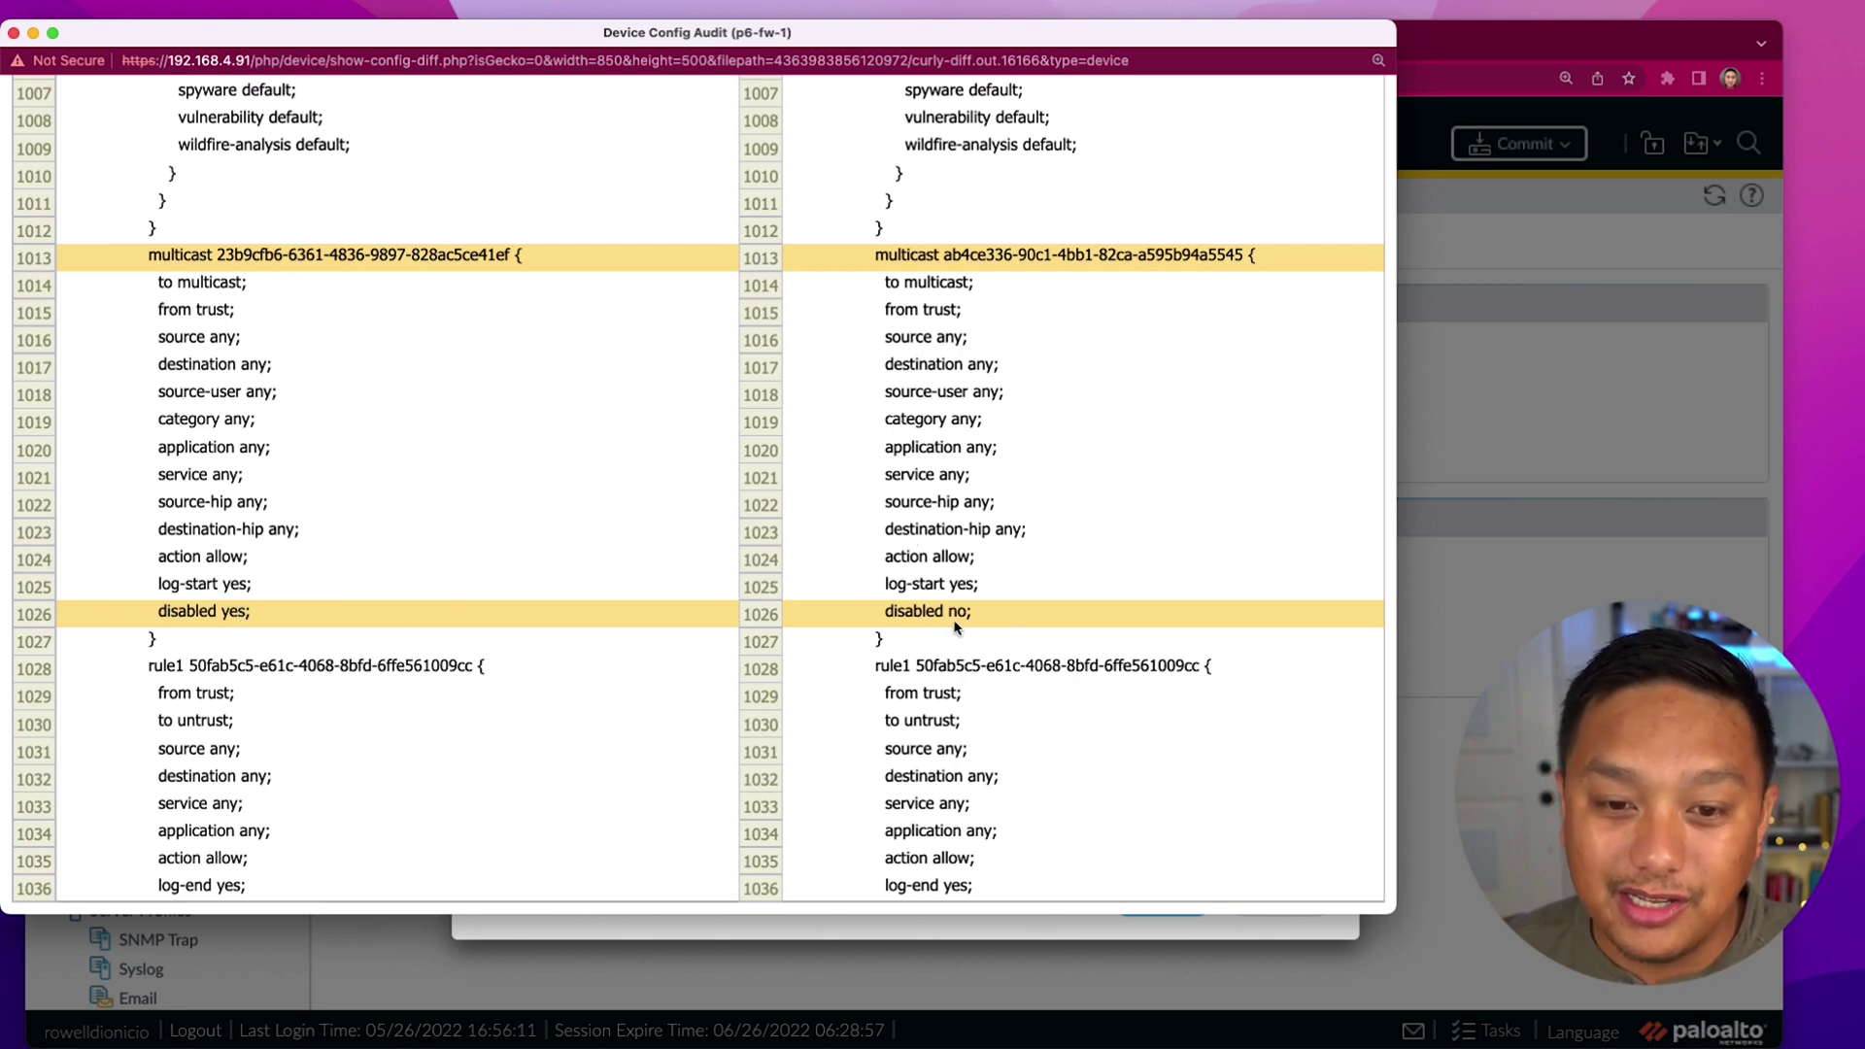
{"action": "left_click", "coordinate": [15, 36]}
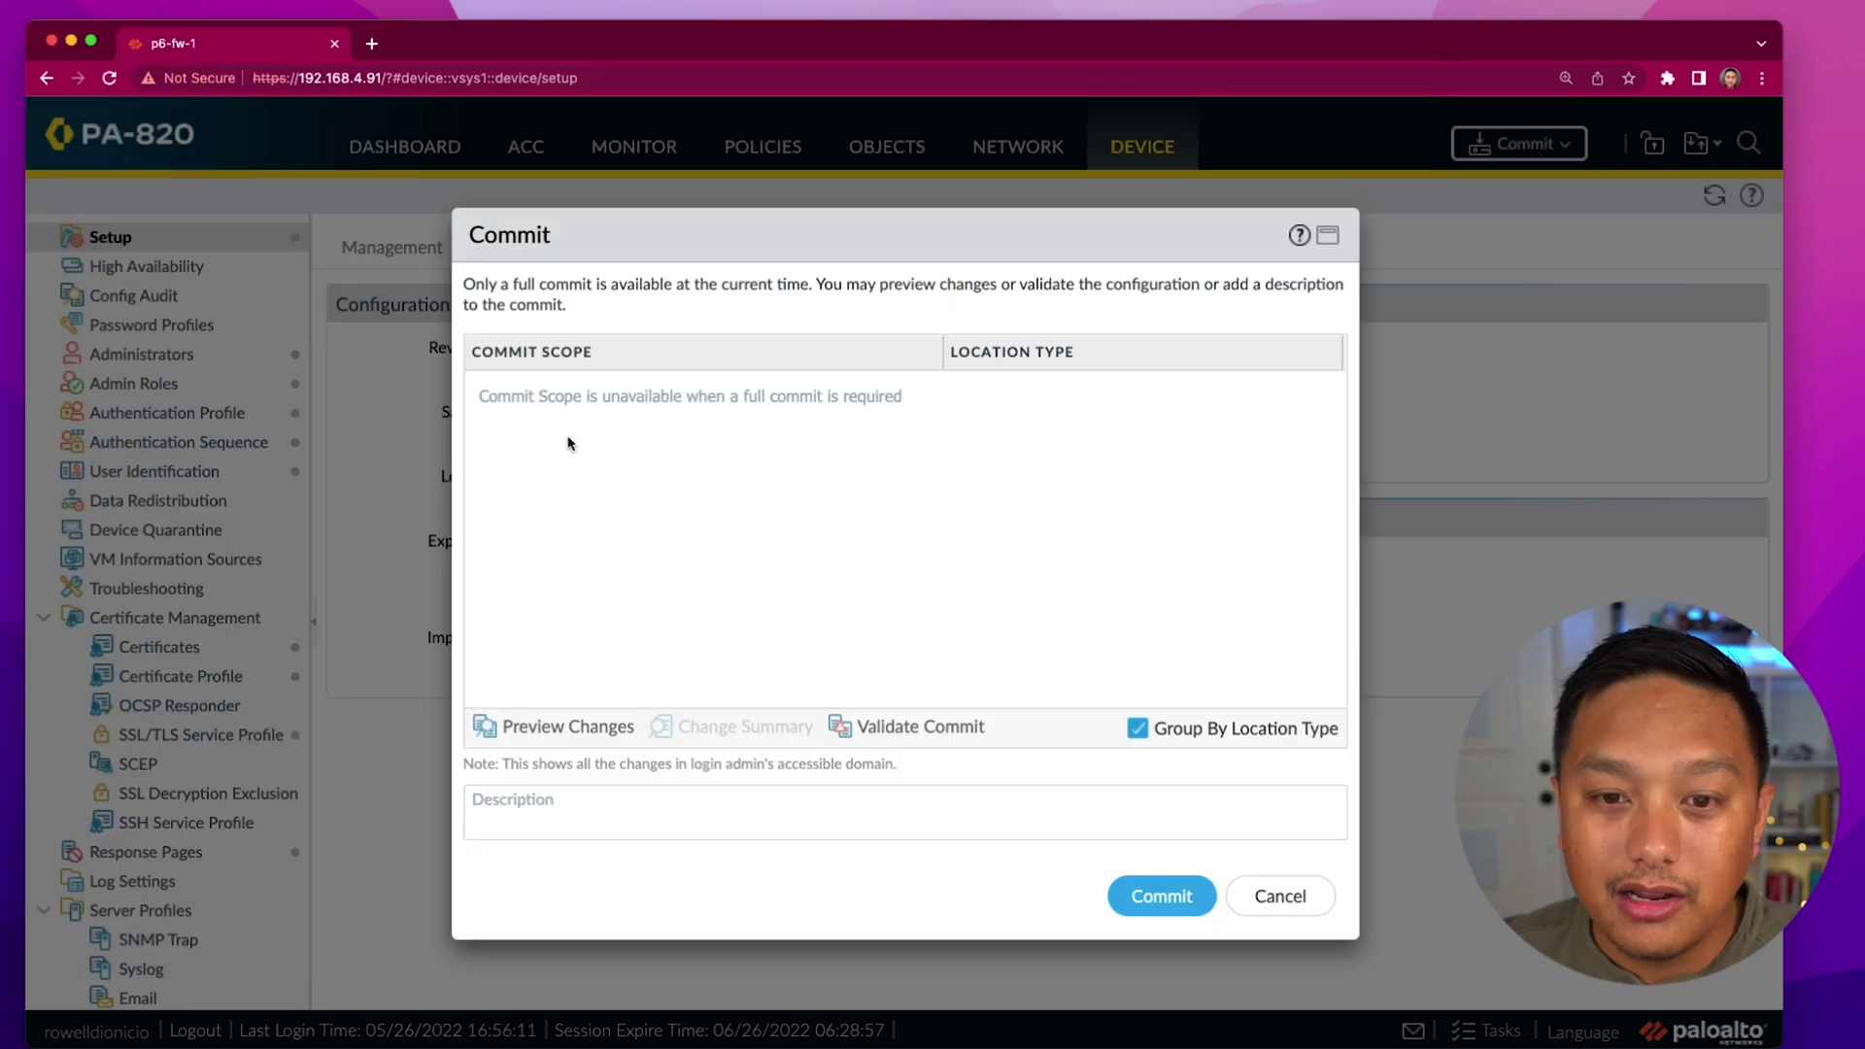
{"action": "left_click", "coordinate": [1281, 914]}
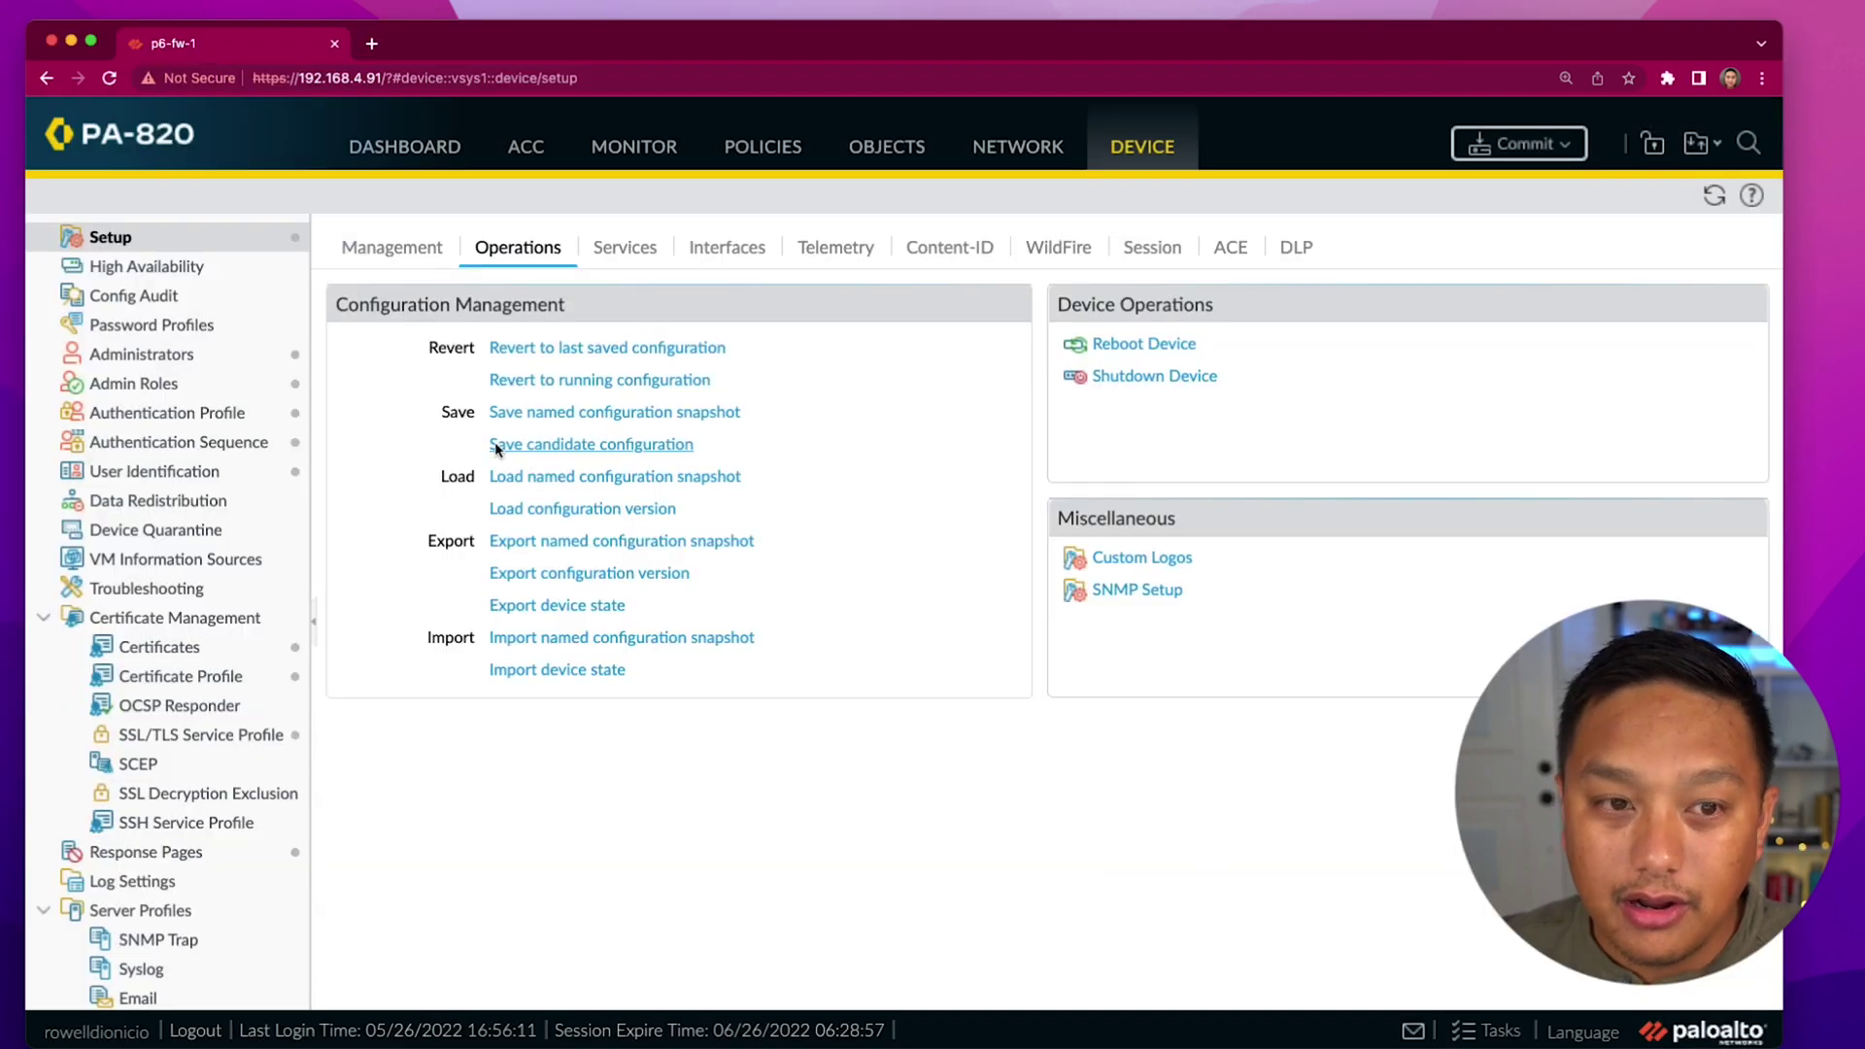